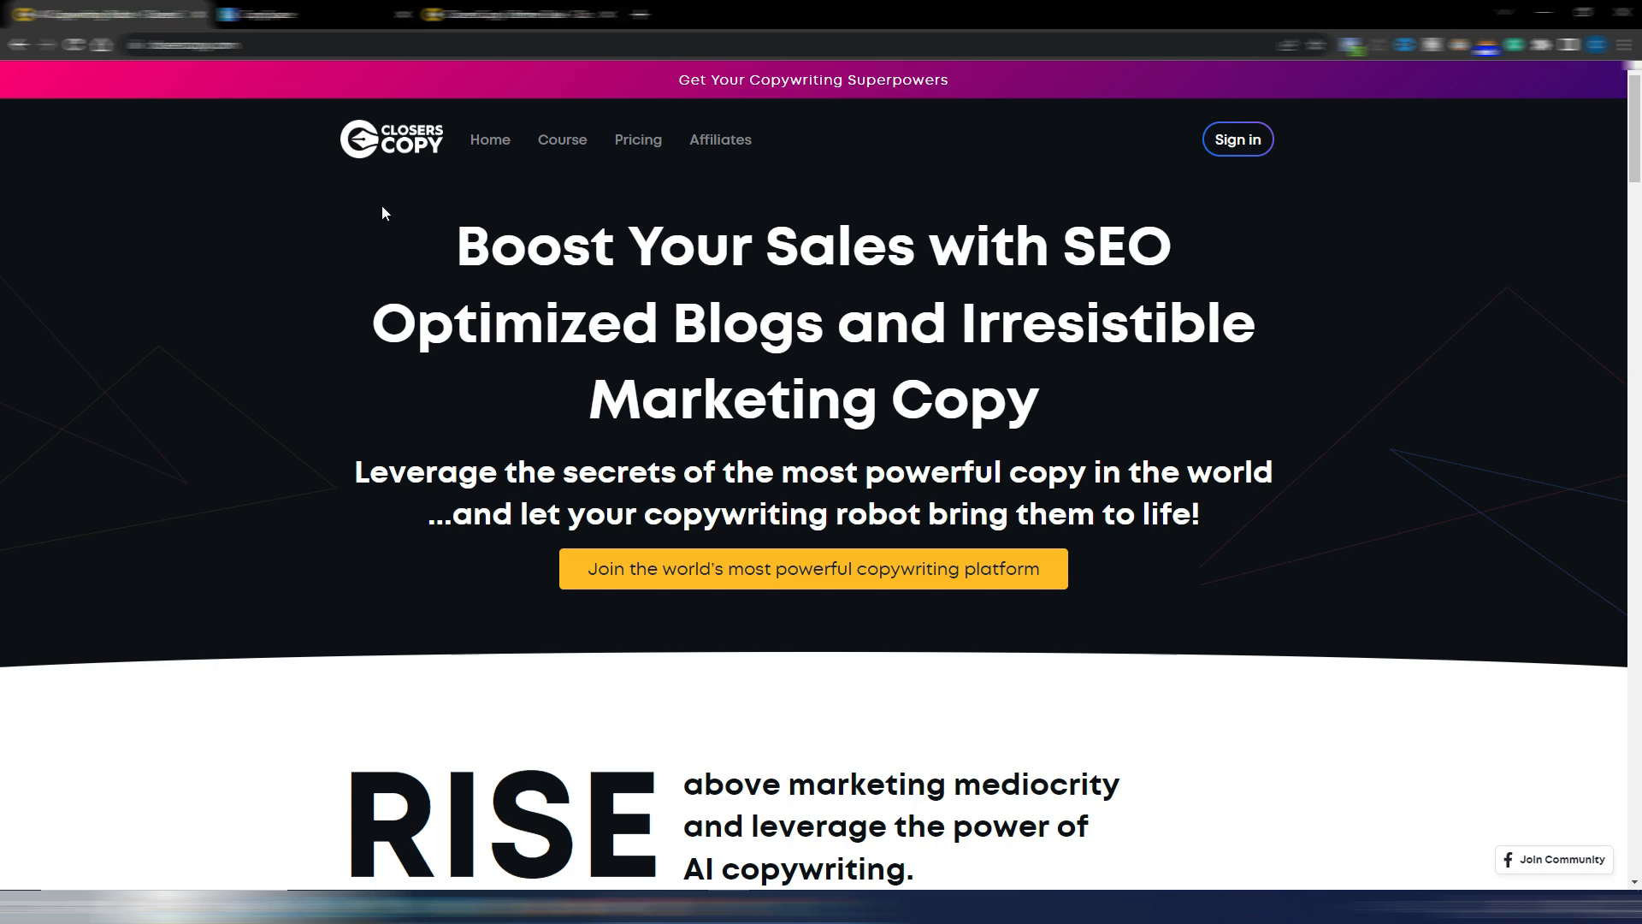
# Compare the ClosersCopy home page with the CopySpace.ai landing page
pyautogui.click(342, 15)
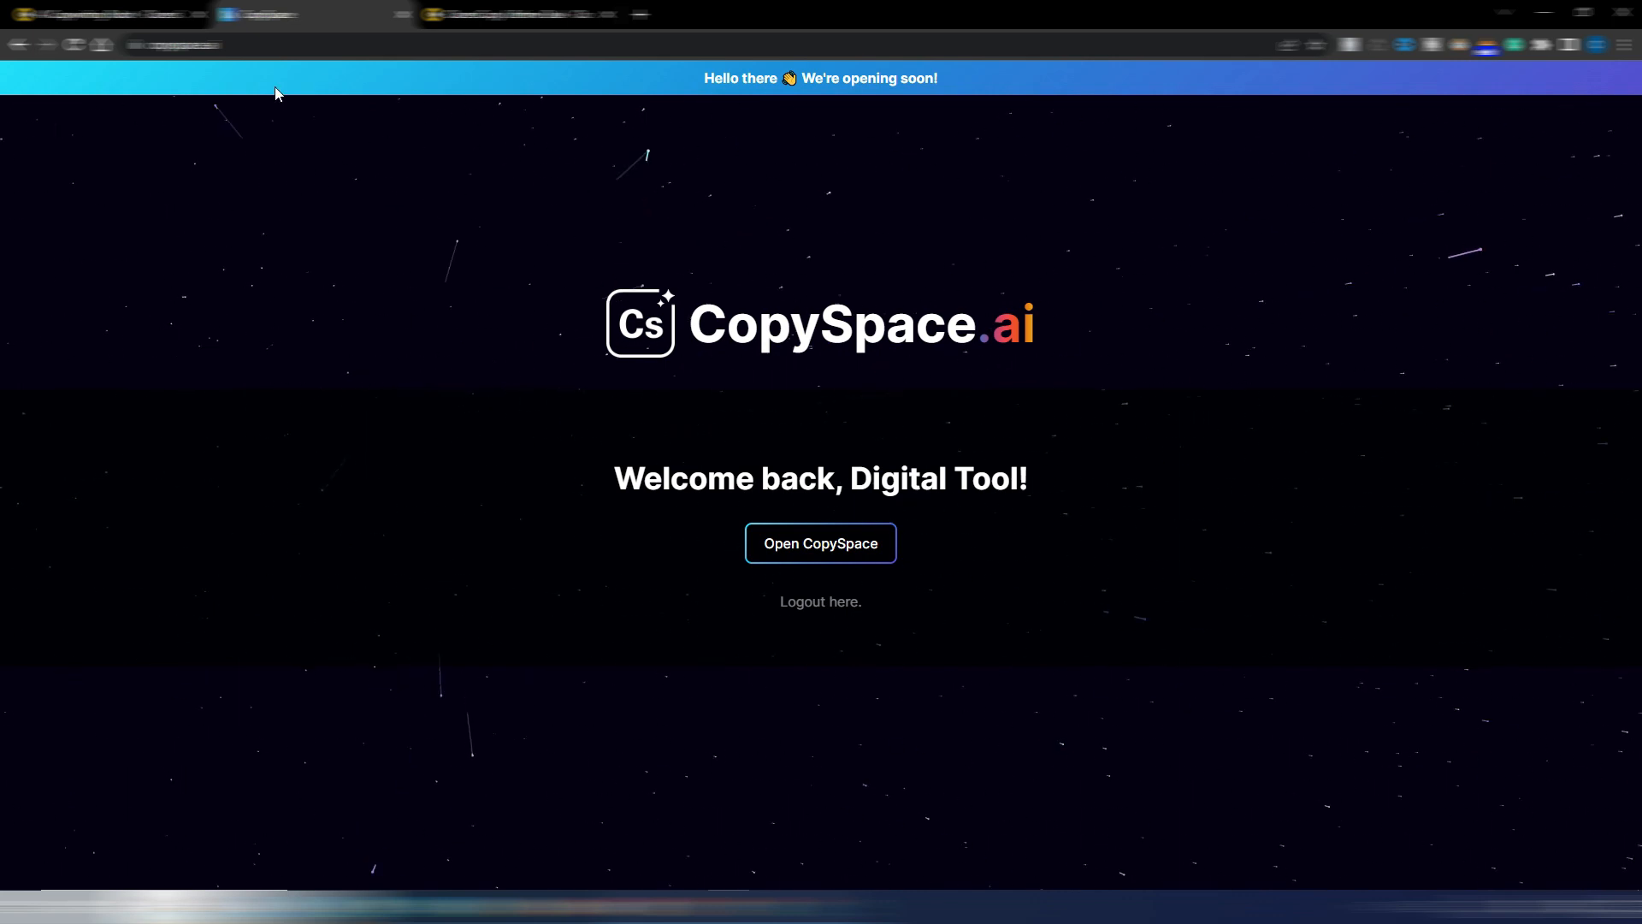
pyautogui.click(150, 12)
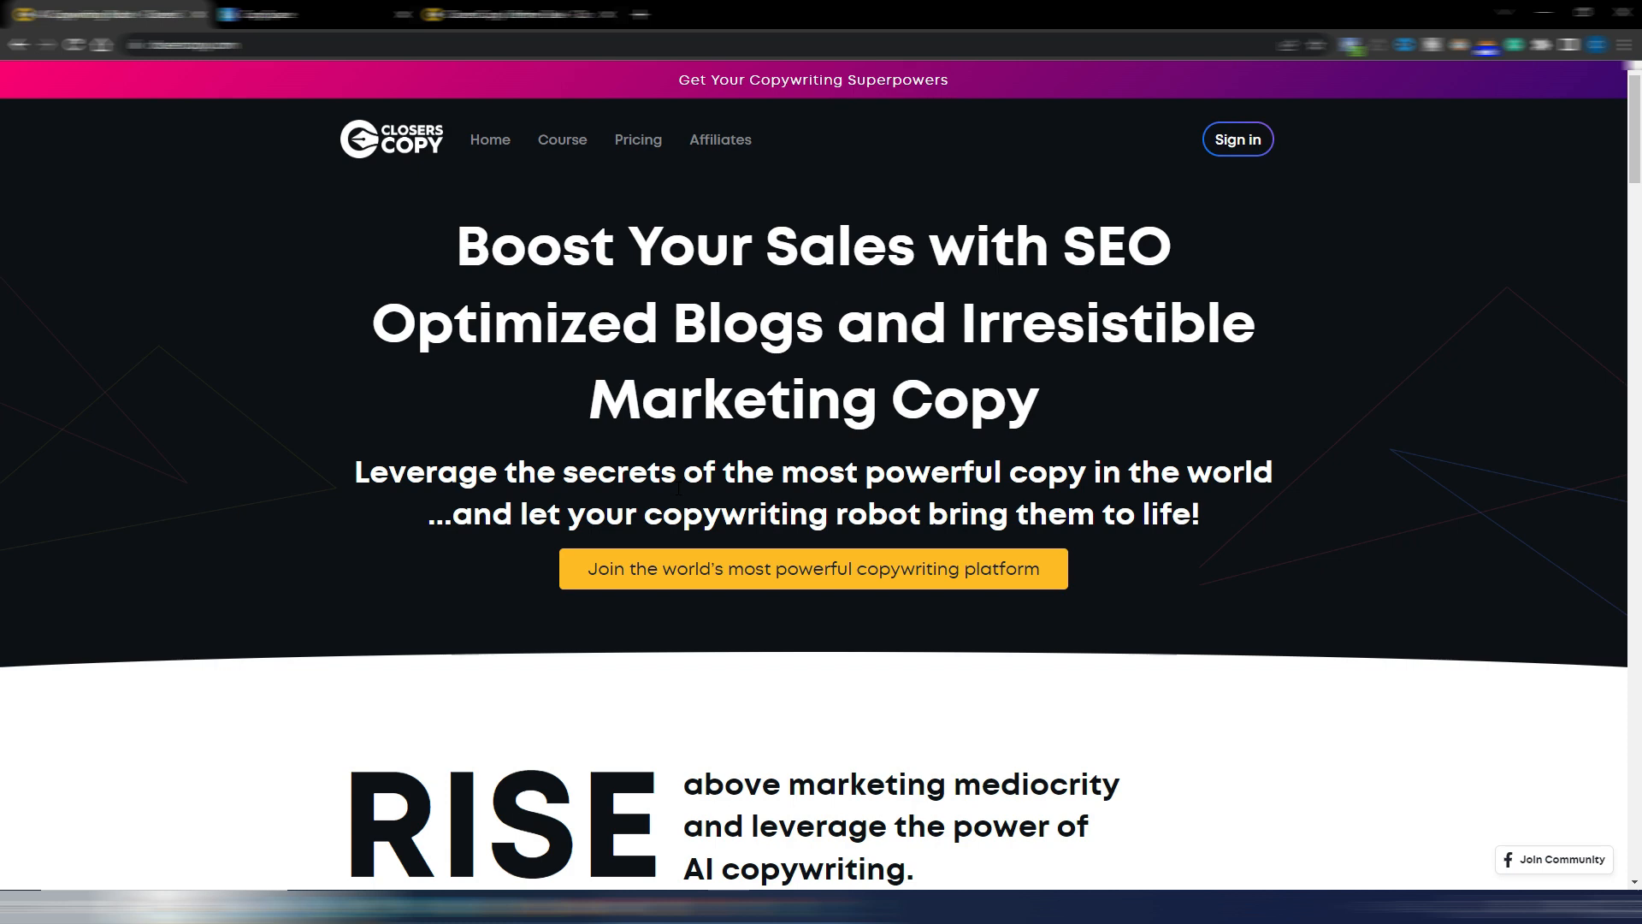
pyautogui.click(265, 15)
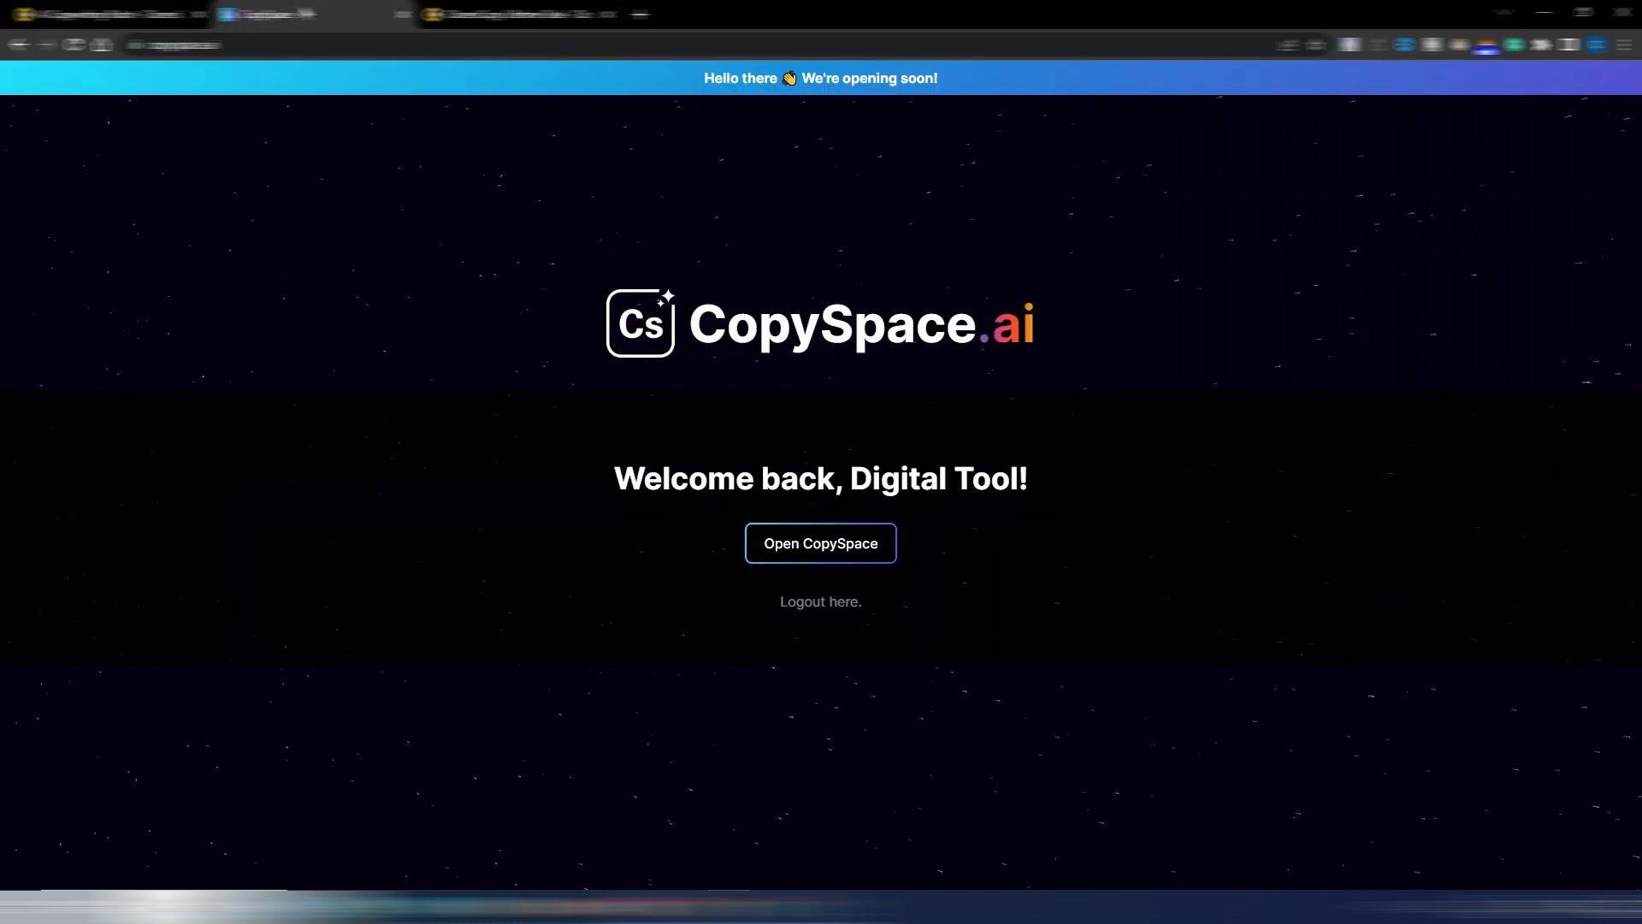
pyautogui.click(124, 17)
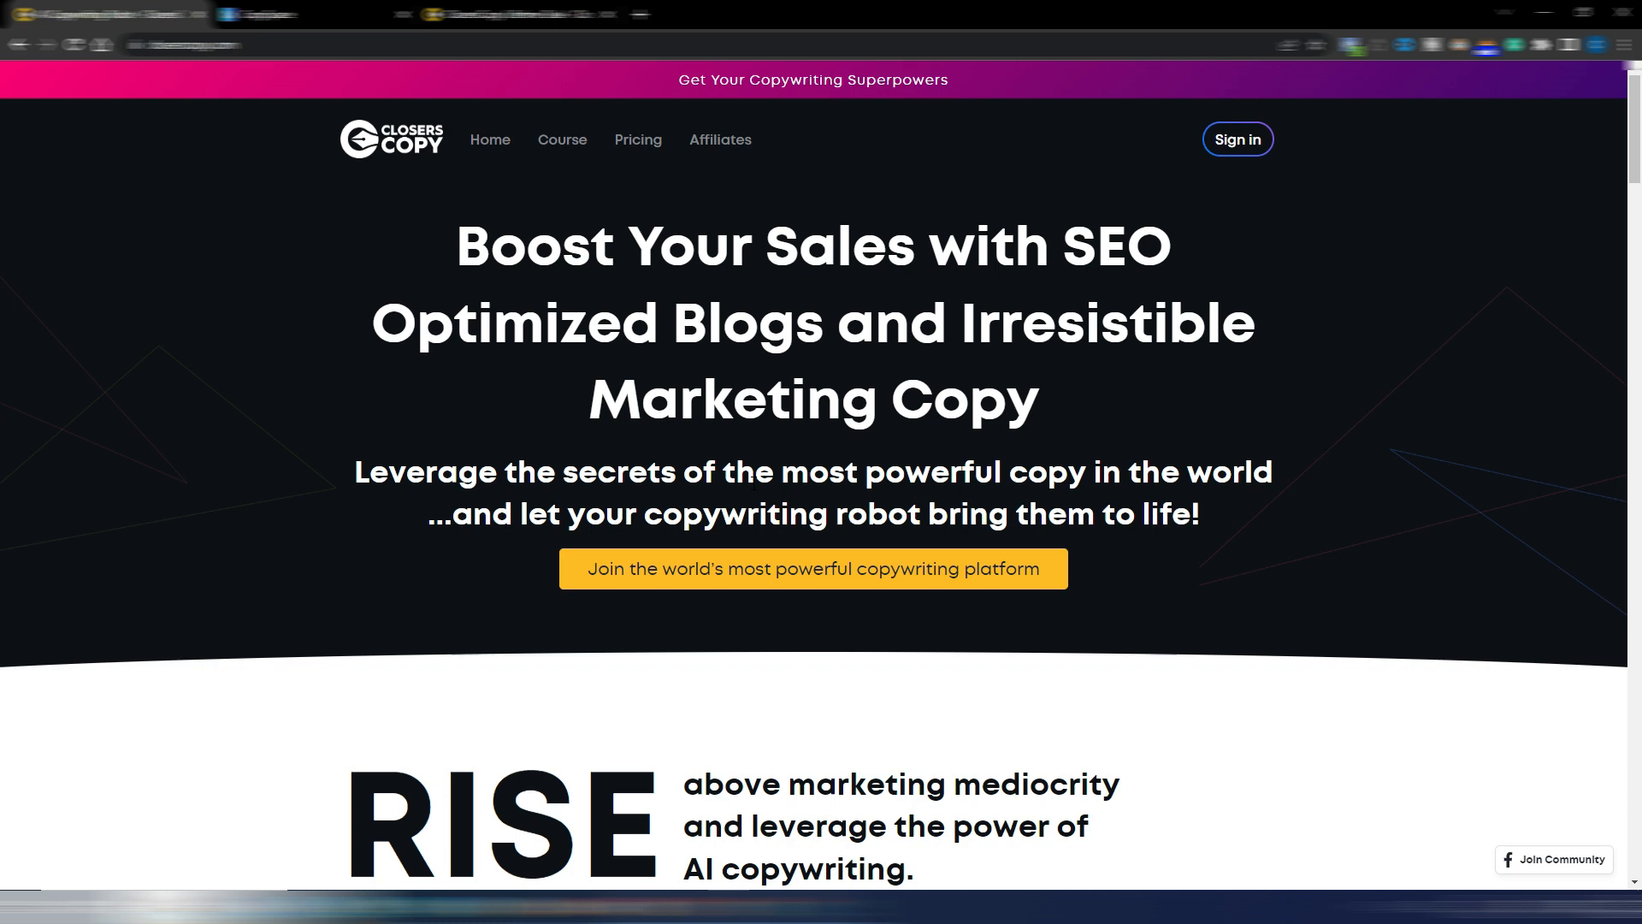
pyautogui.click(295, 14)
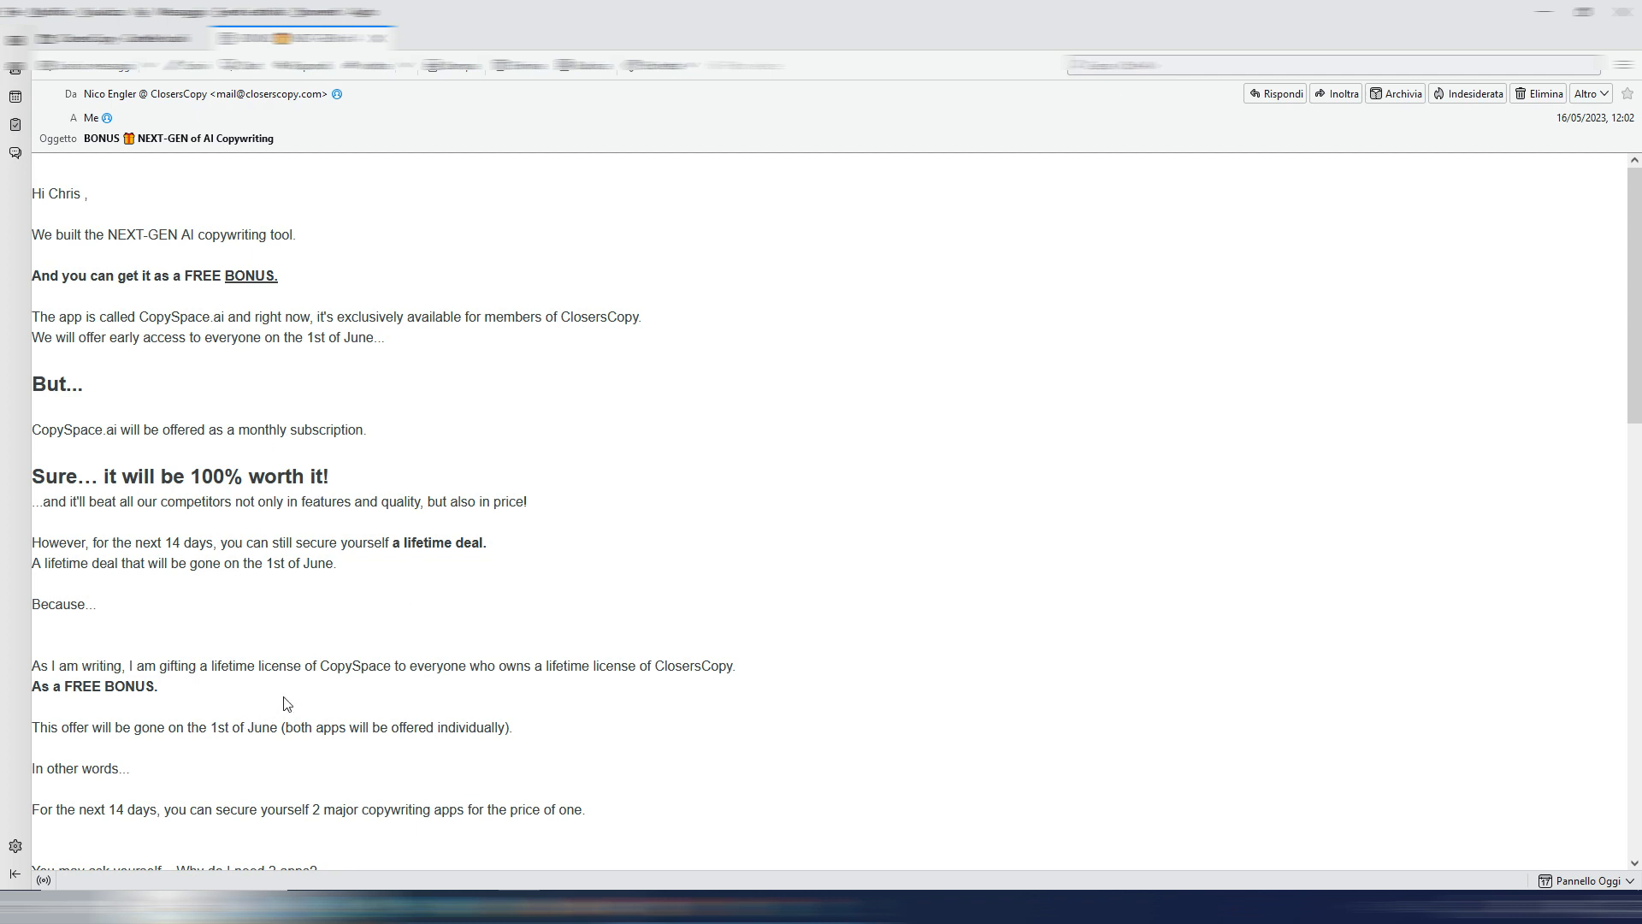
# Review the CopySpace free bonus offer in the ClosersCopy email and the features of the lifetime plans on the pricing page
pyautogui.moveTo(202, 729); pyautogui.dragTo(283, 728)
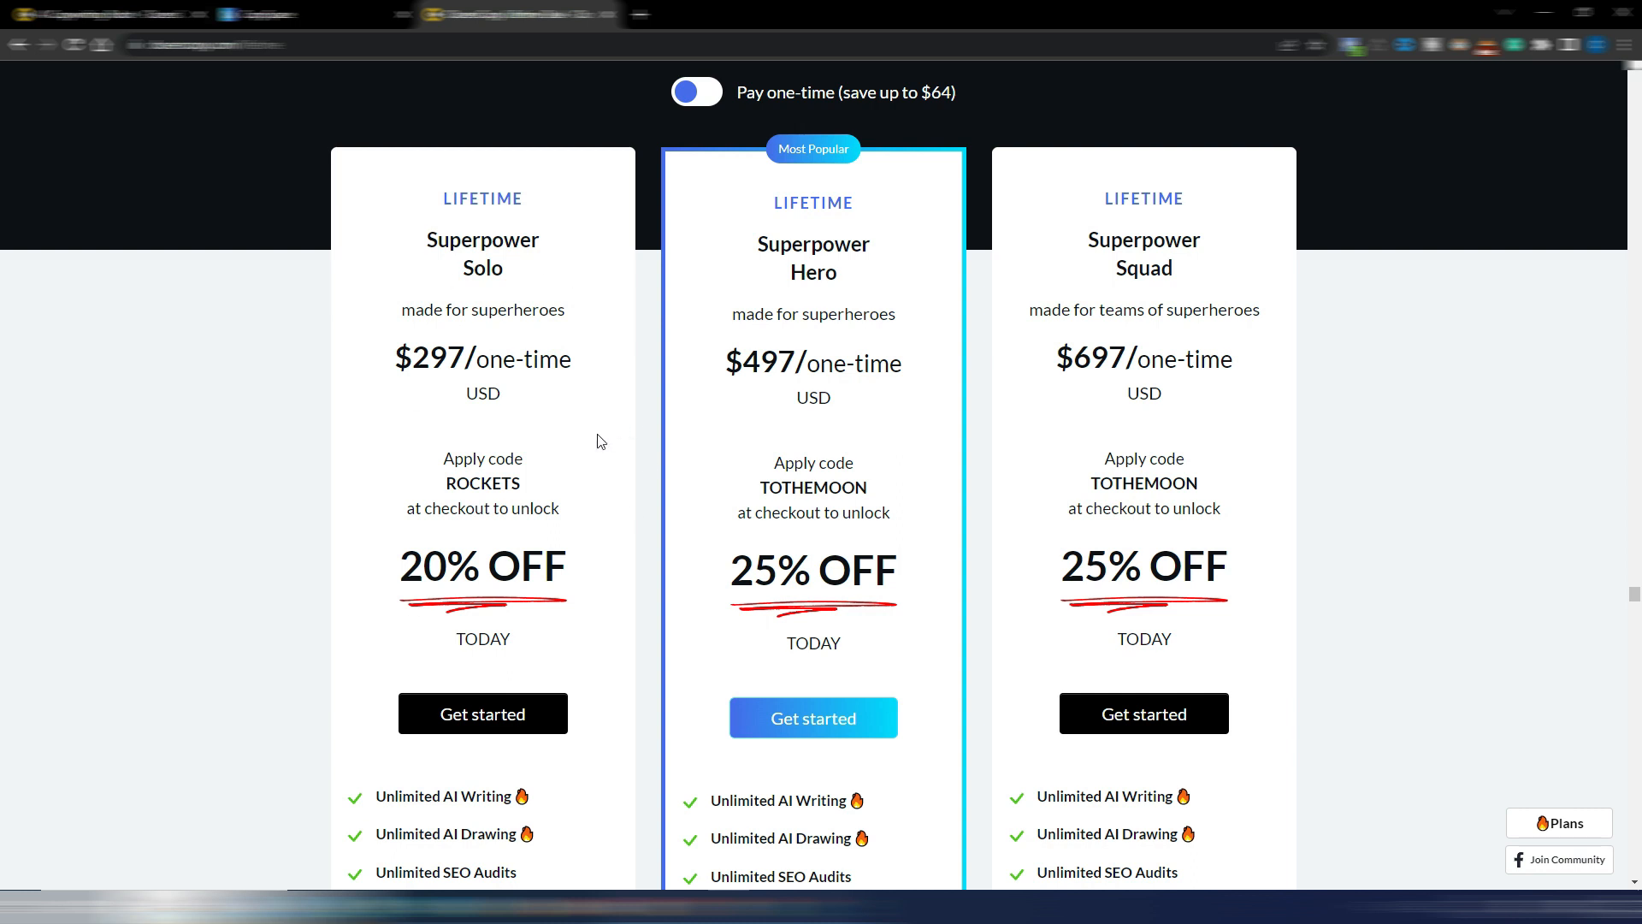
pyautogui.scroll(-2, 602, 442)
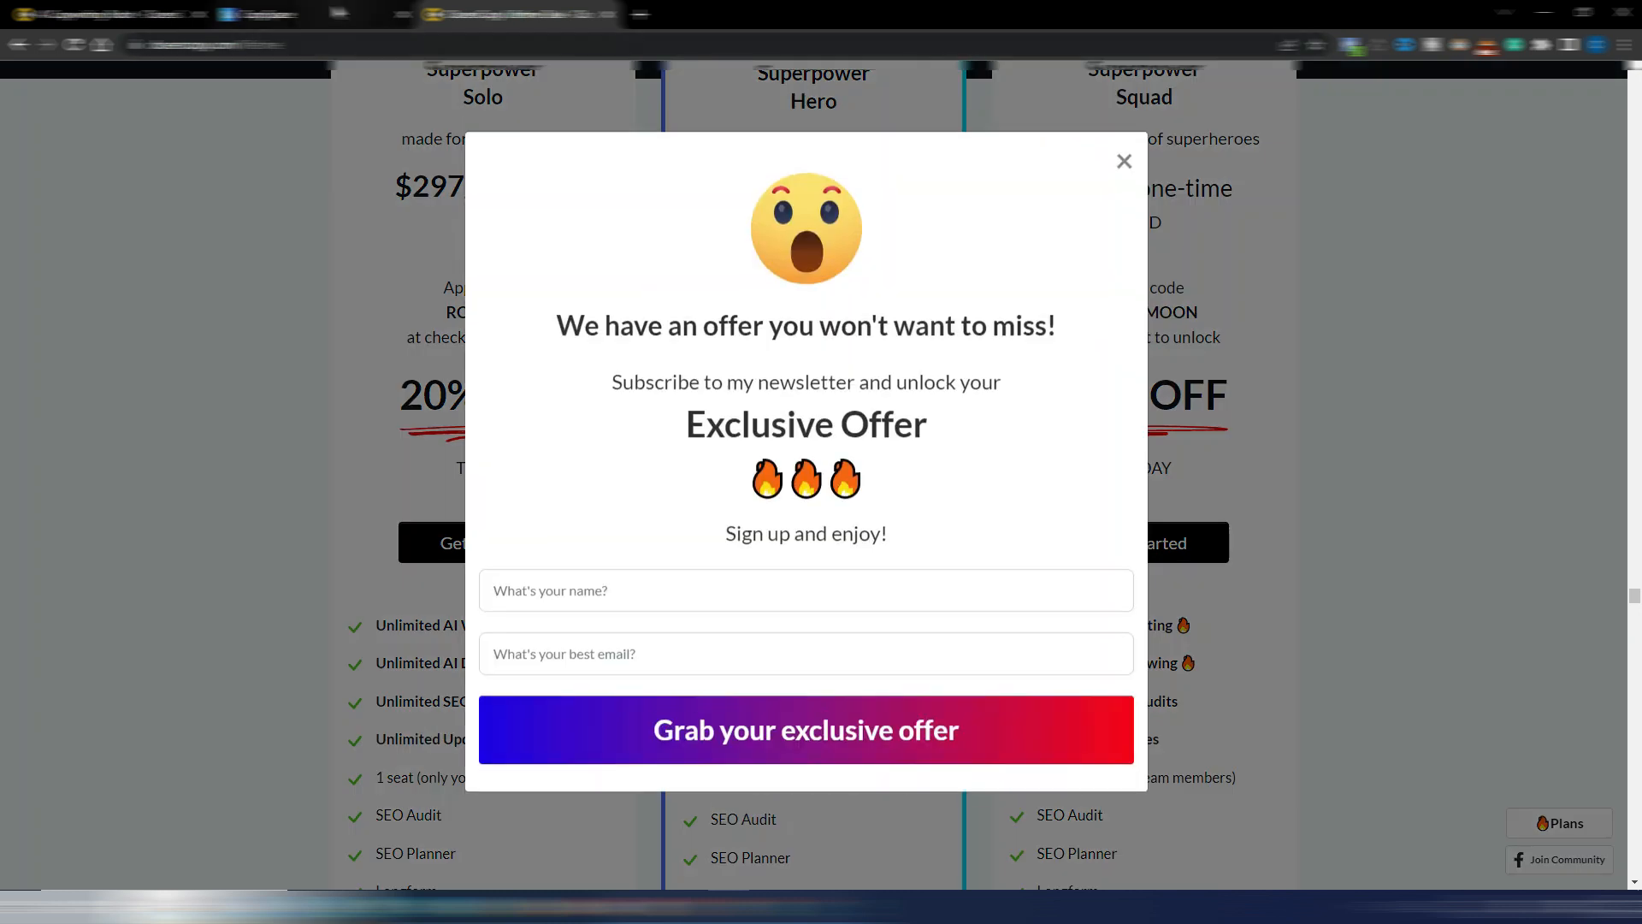
# Return to the CopySpace.ai landing page and open the CopySpace editor
pyautogui.click(256, 15)
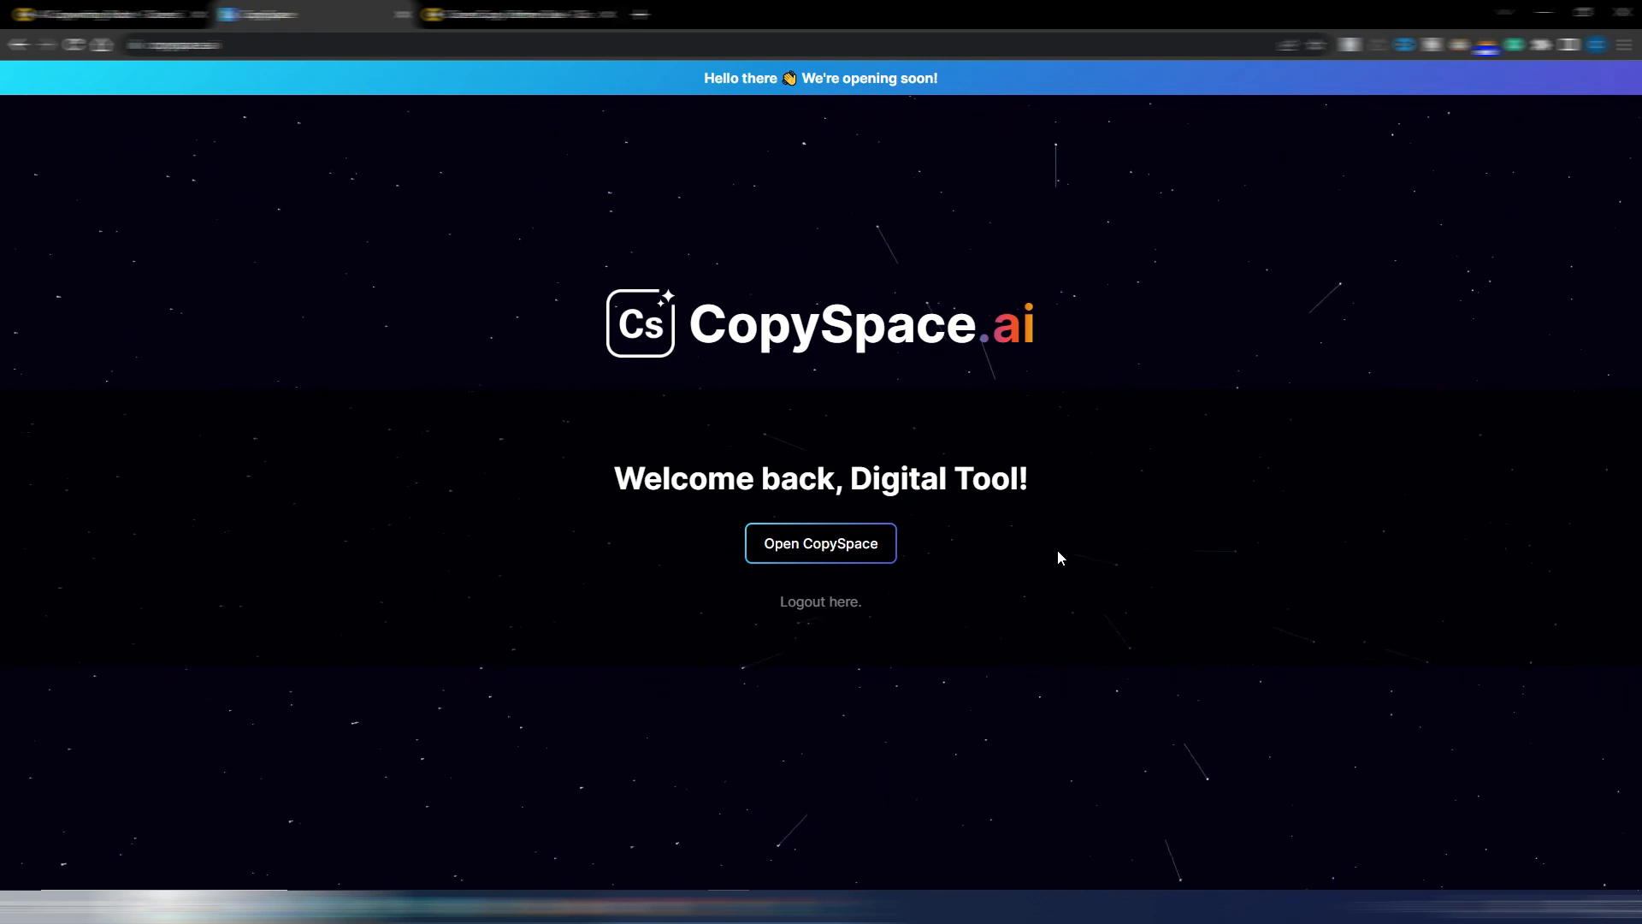
pyautogui.click(69, 15)
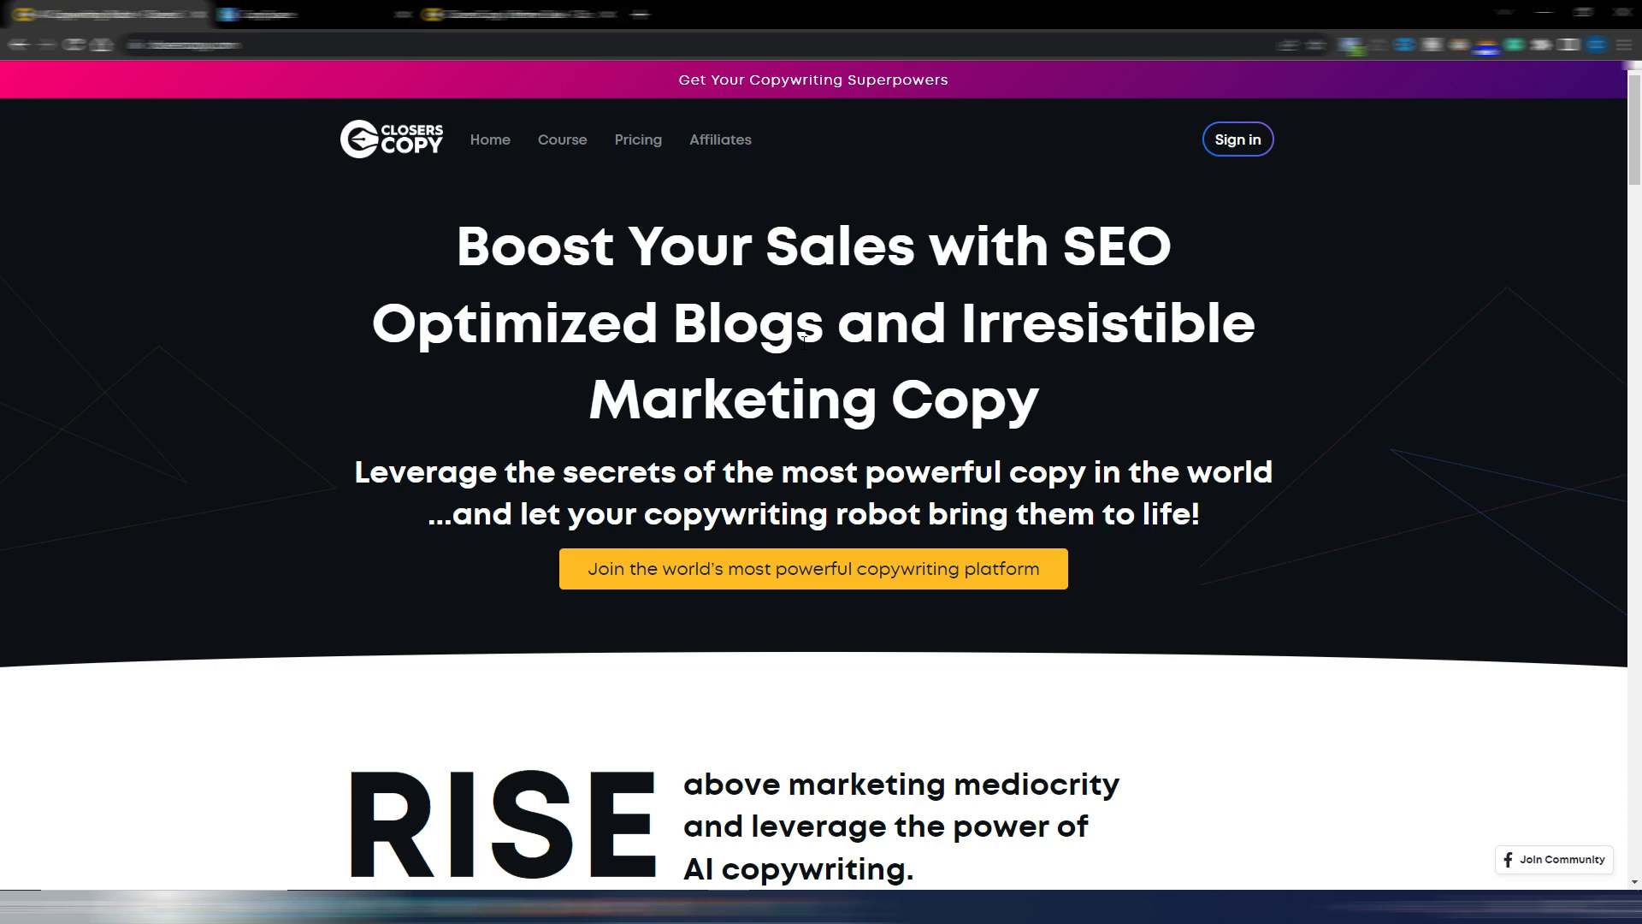
pyautogui.click(295, 14)
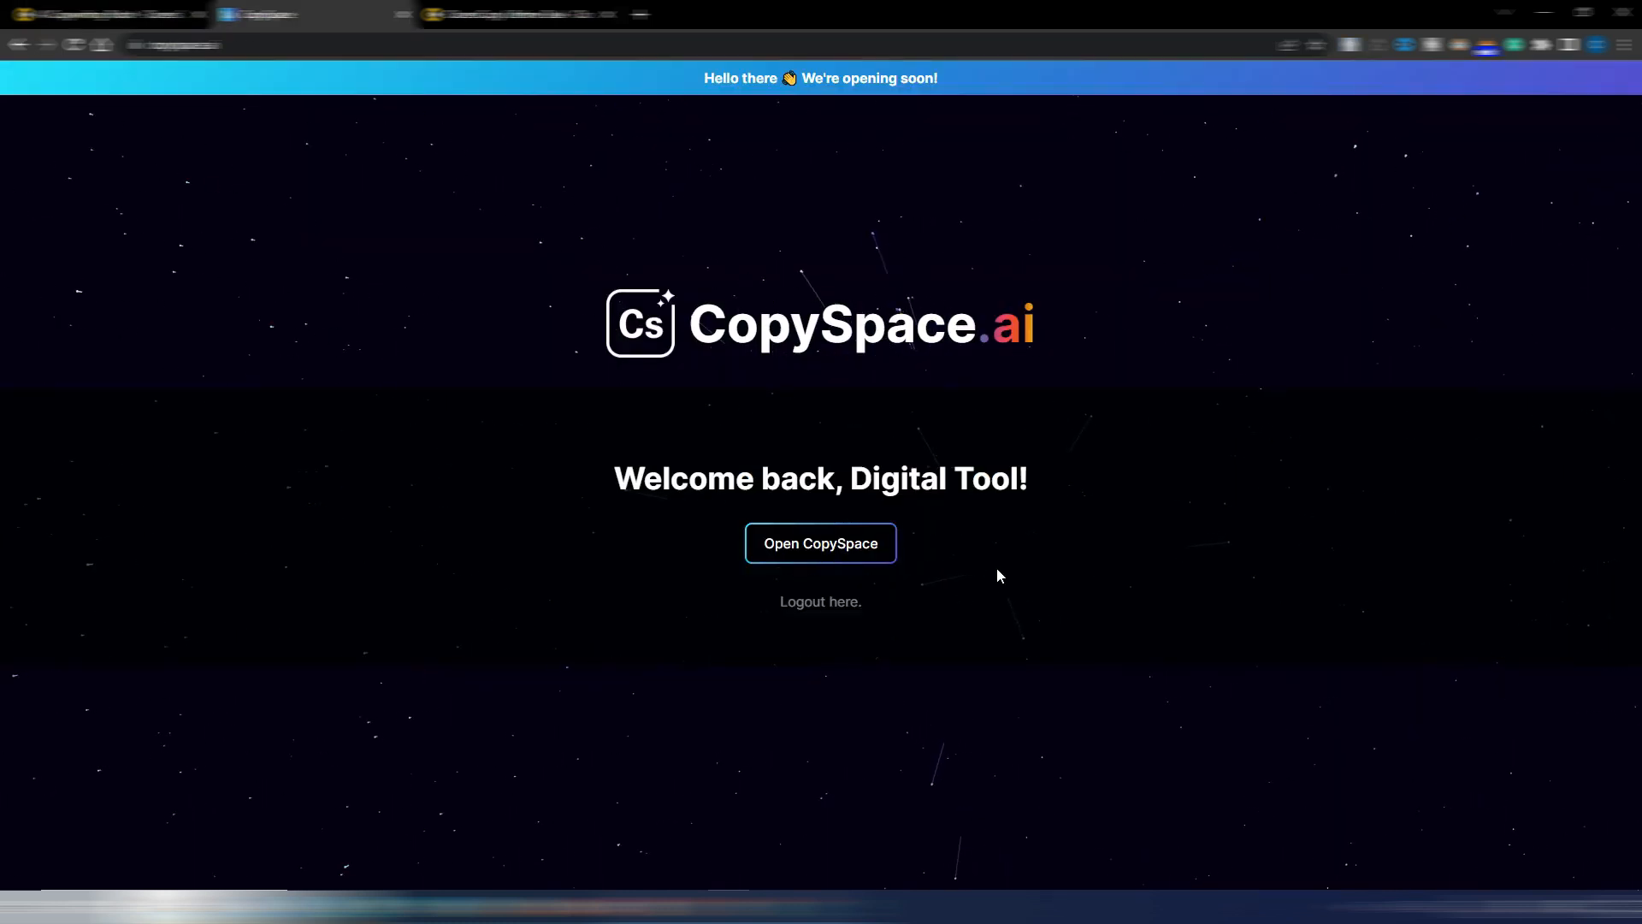
pyautogui.click(826, 552)
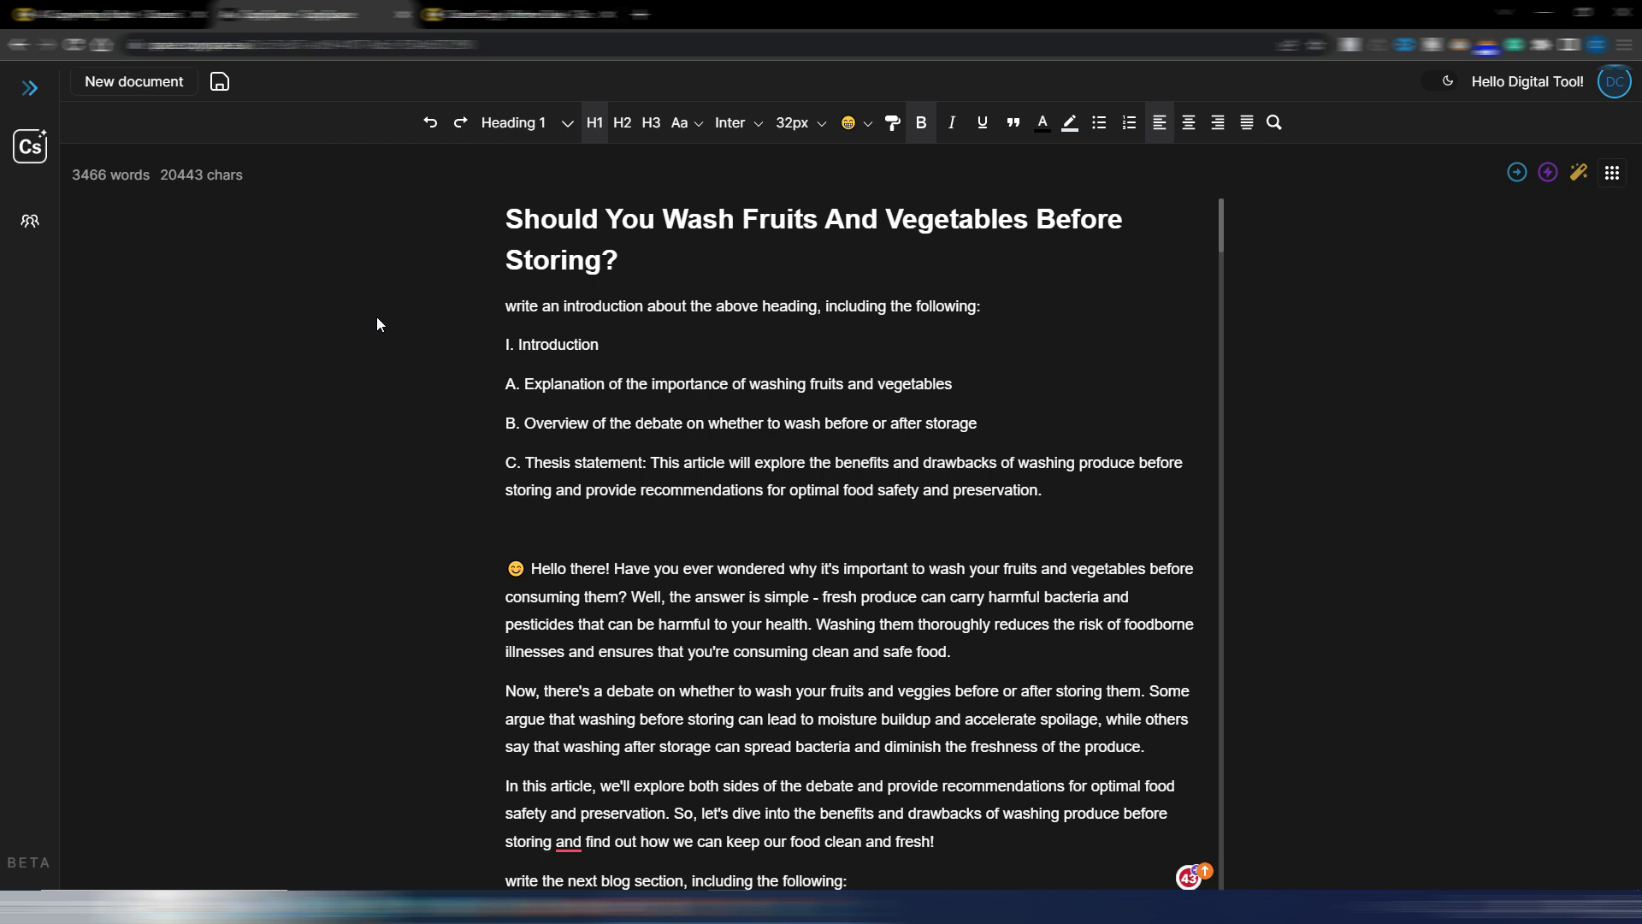
# Create a new document titled "how to cook pizza" and open it in the editor
pyautogui.click(130, 82)
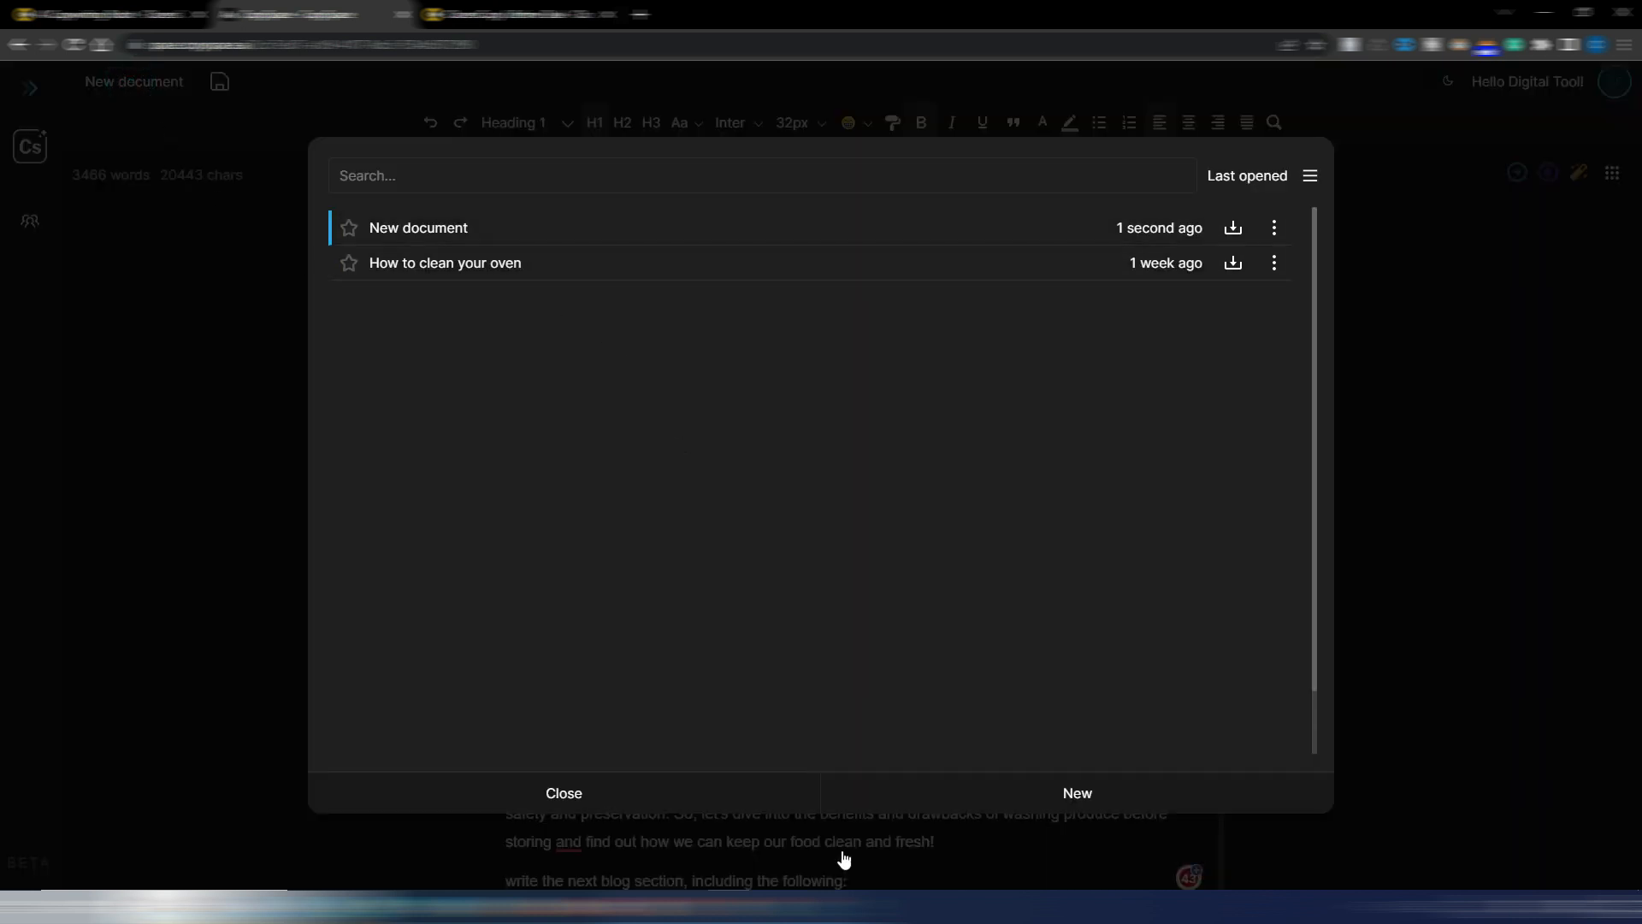
pyautogui.click(1100, 811)
pyautogui.click(697, 485)
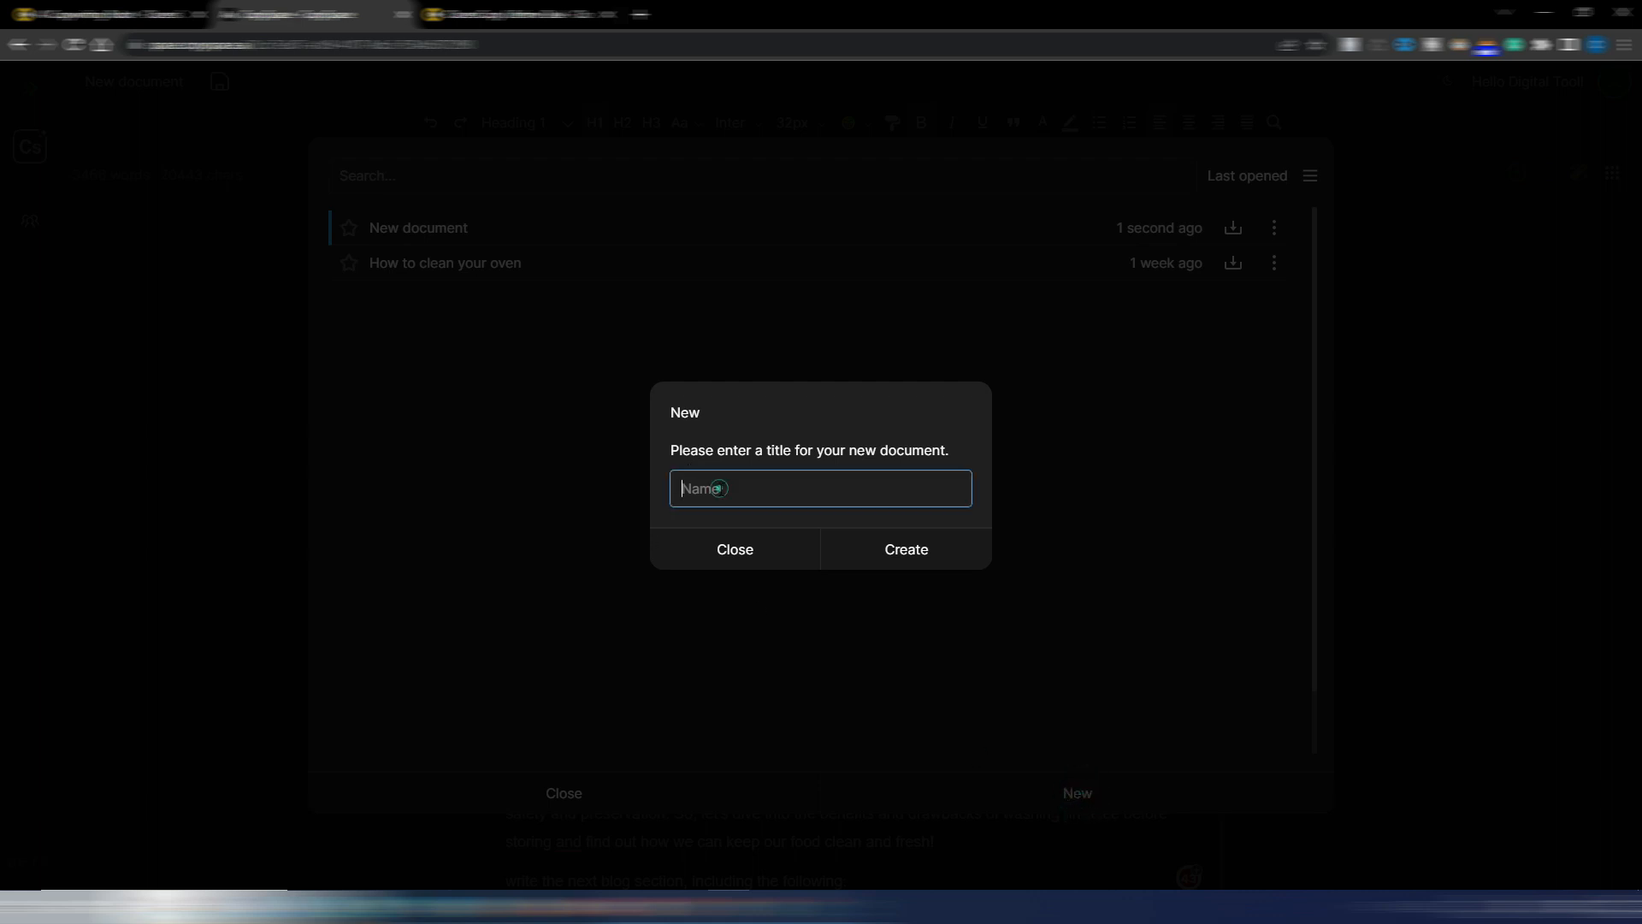
pyautogui.write('how to cook pizza')
pyautogui.click(900, 558)
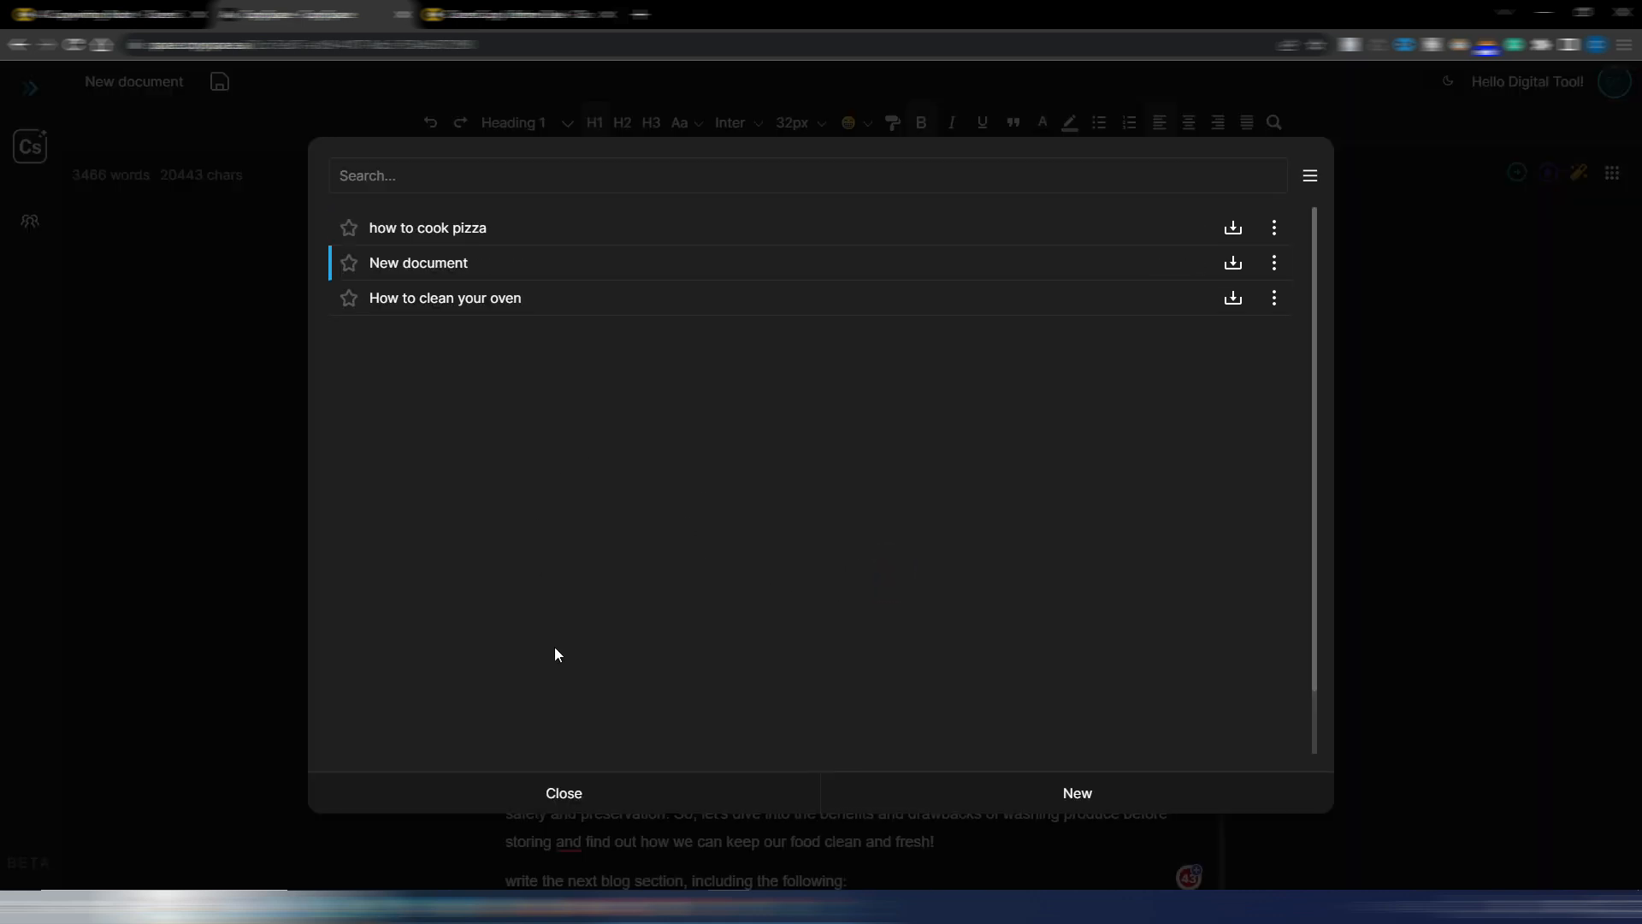
pyautogui.click(532, 229)
pyautogui.click(445, 228)
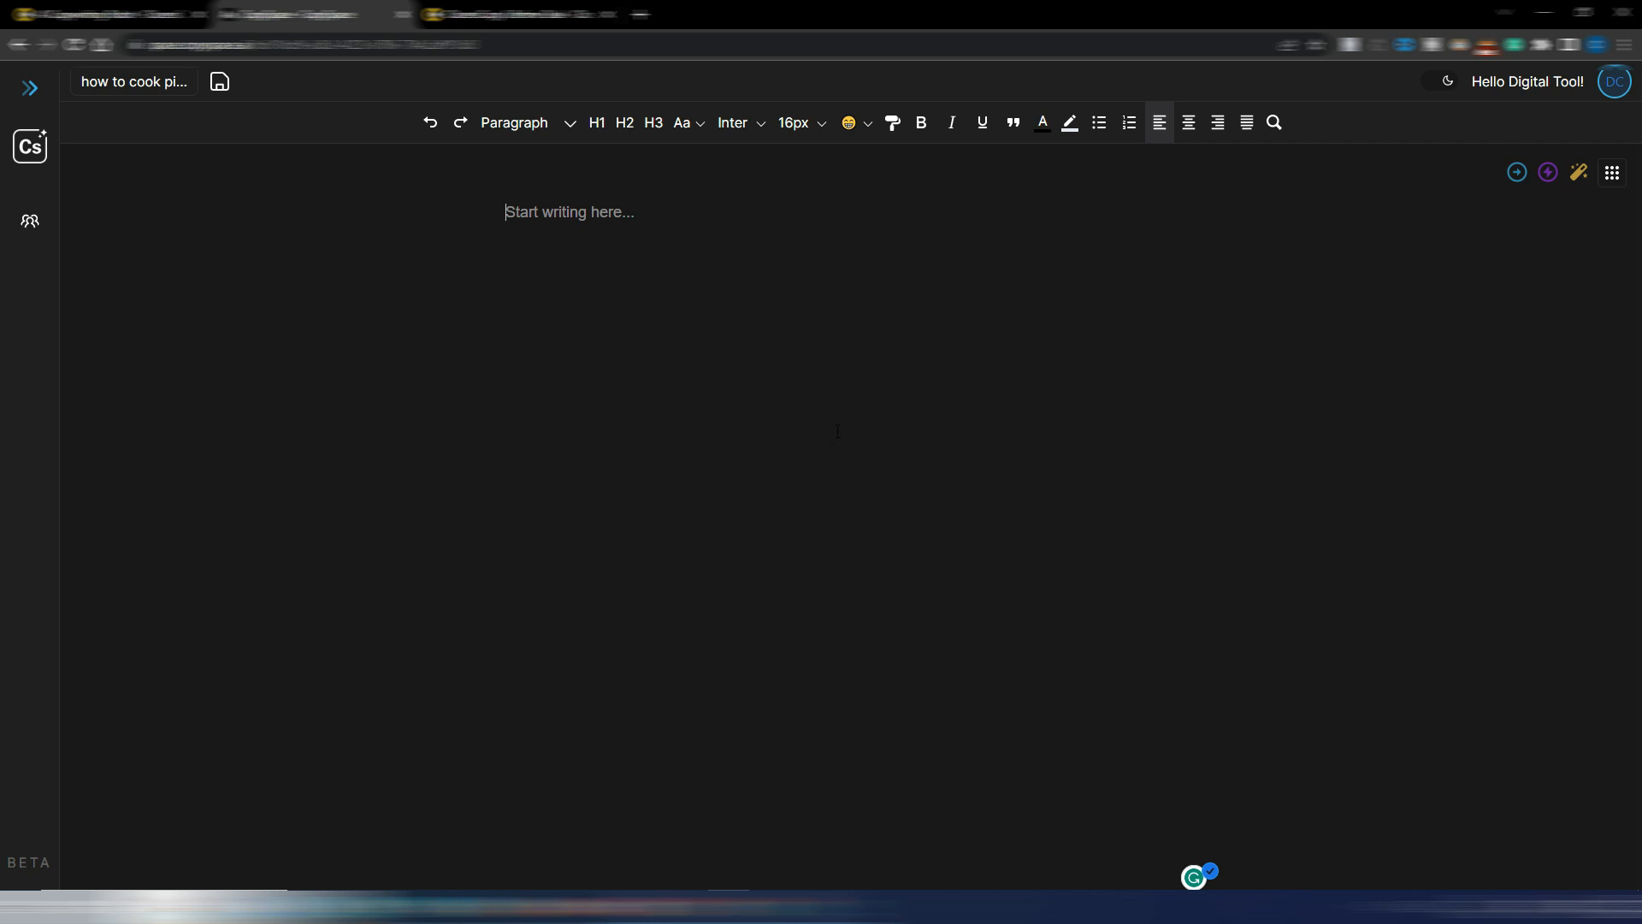
# Try the light/dark theme switch and view the options in the account menu
pyautogui.click(1444, 83)
pyautogui.click(1444, 84)
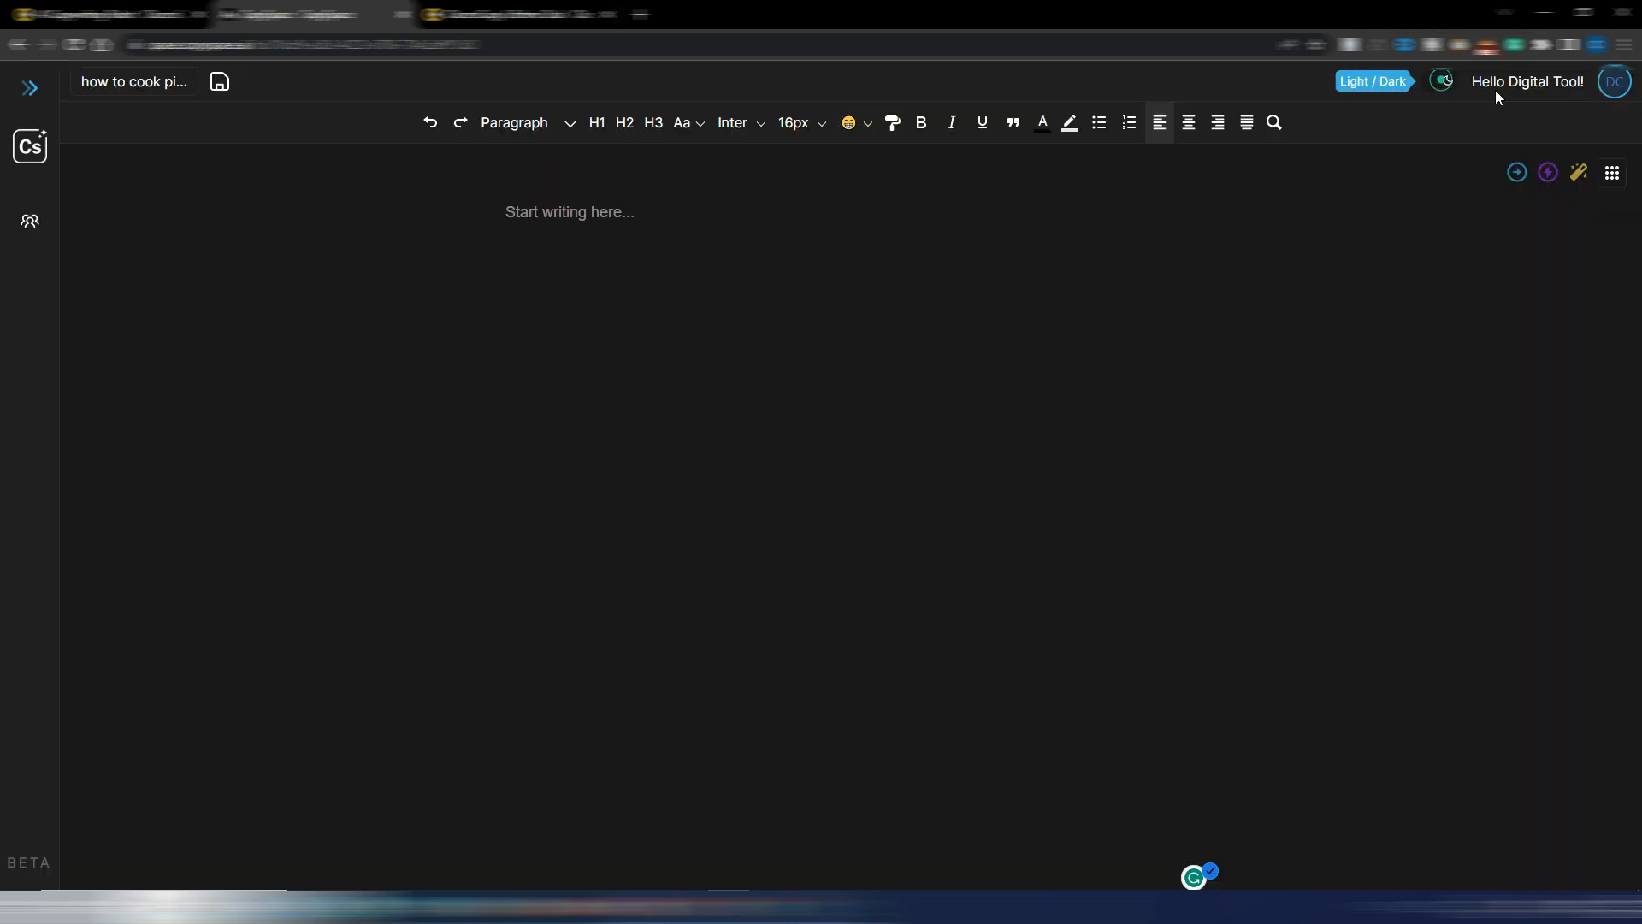
pyautogui.click(1622, 85)
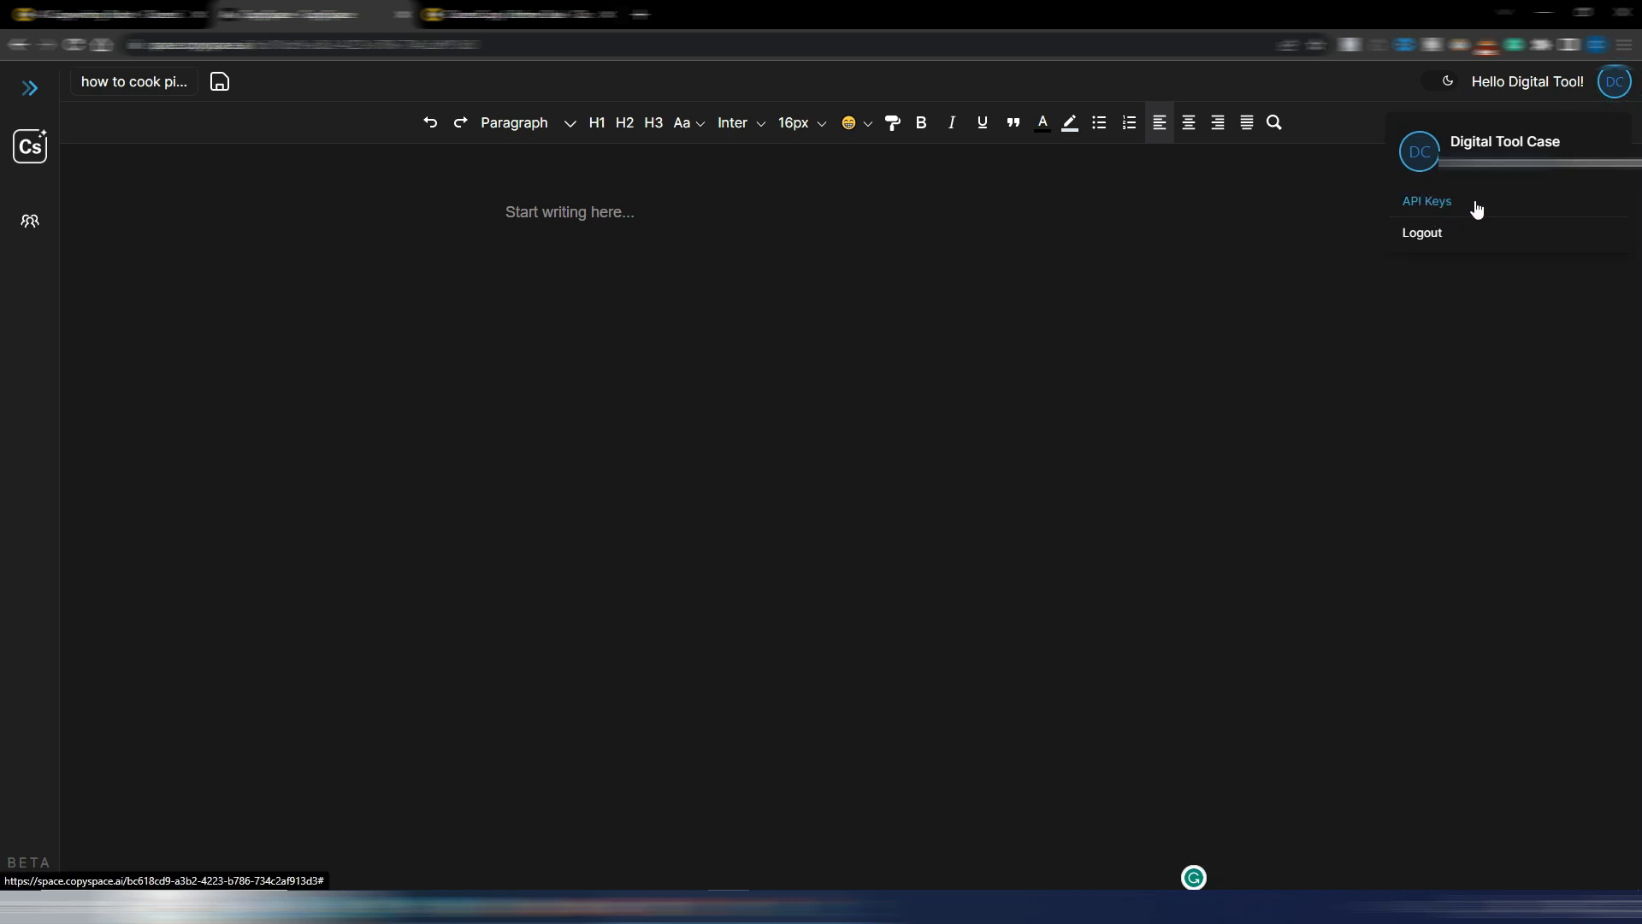
pyautogui.click(988, 484)
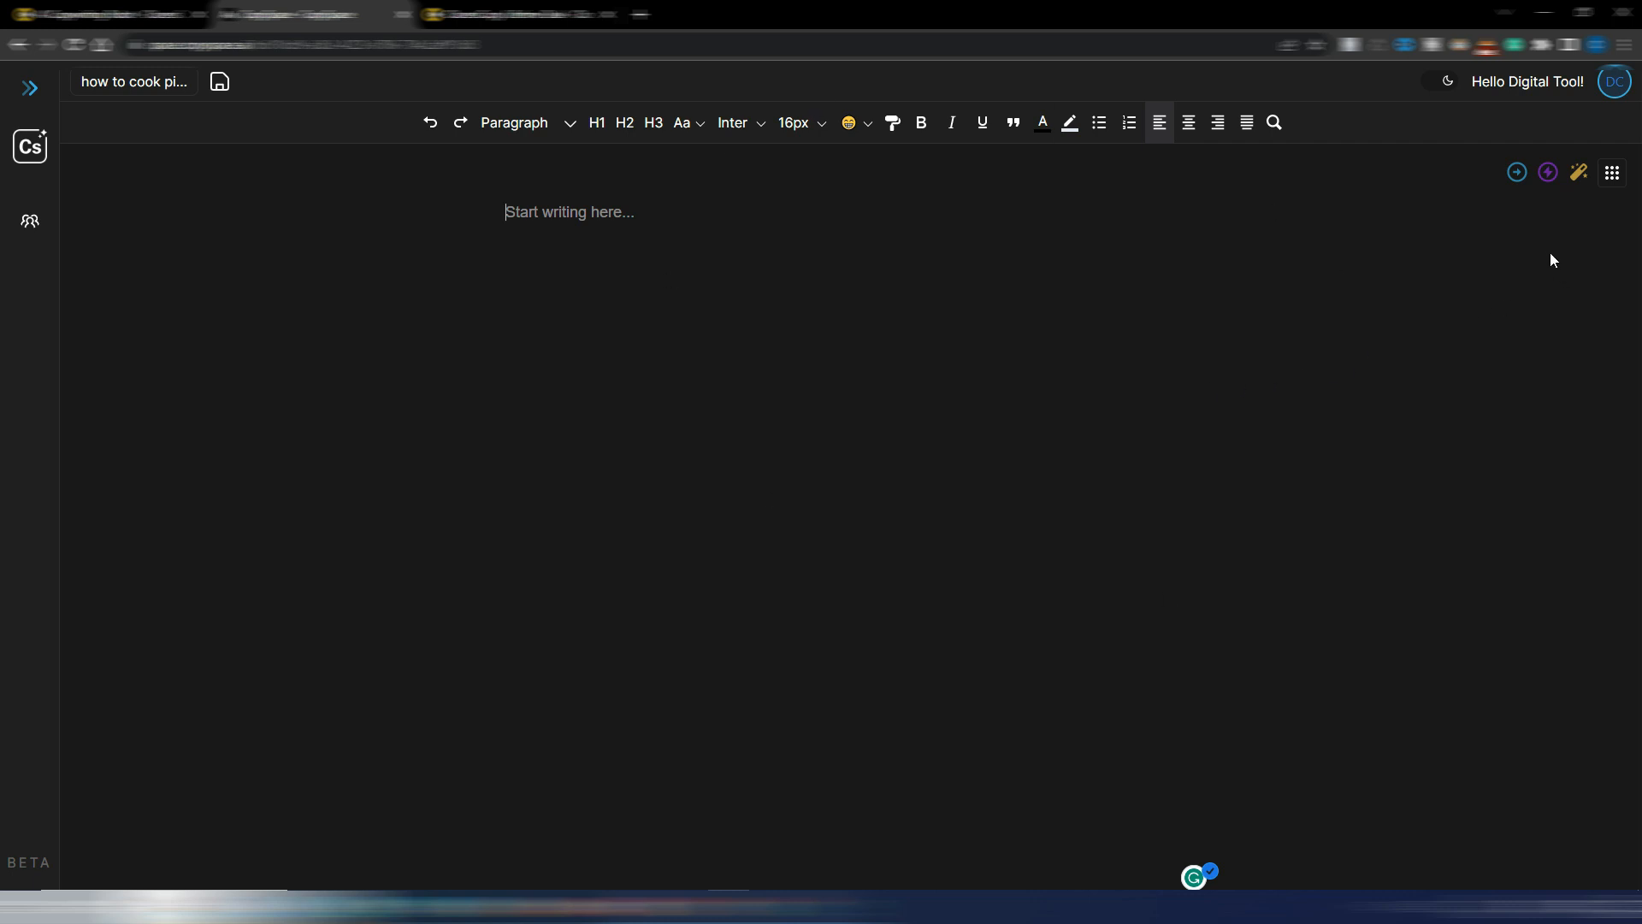
# Examine the settings offered by the Expand, Rewrite and Magic AI commands without running them
pyautogui.click(1517, 173)
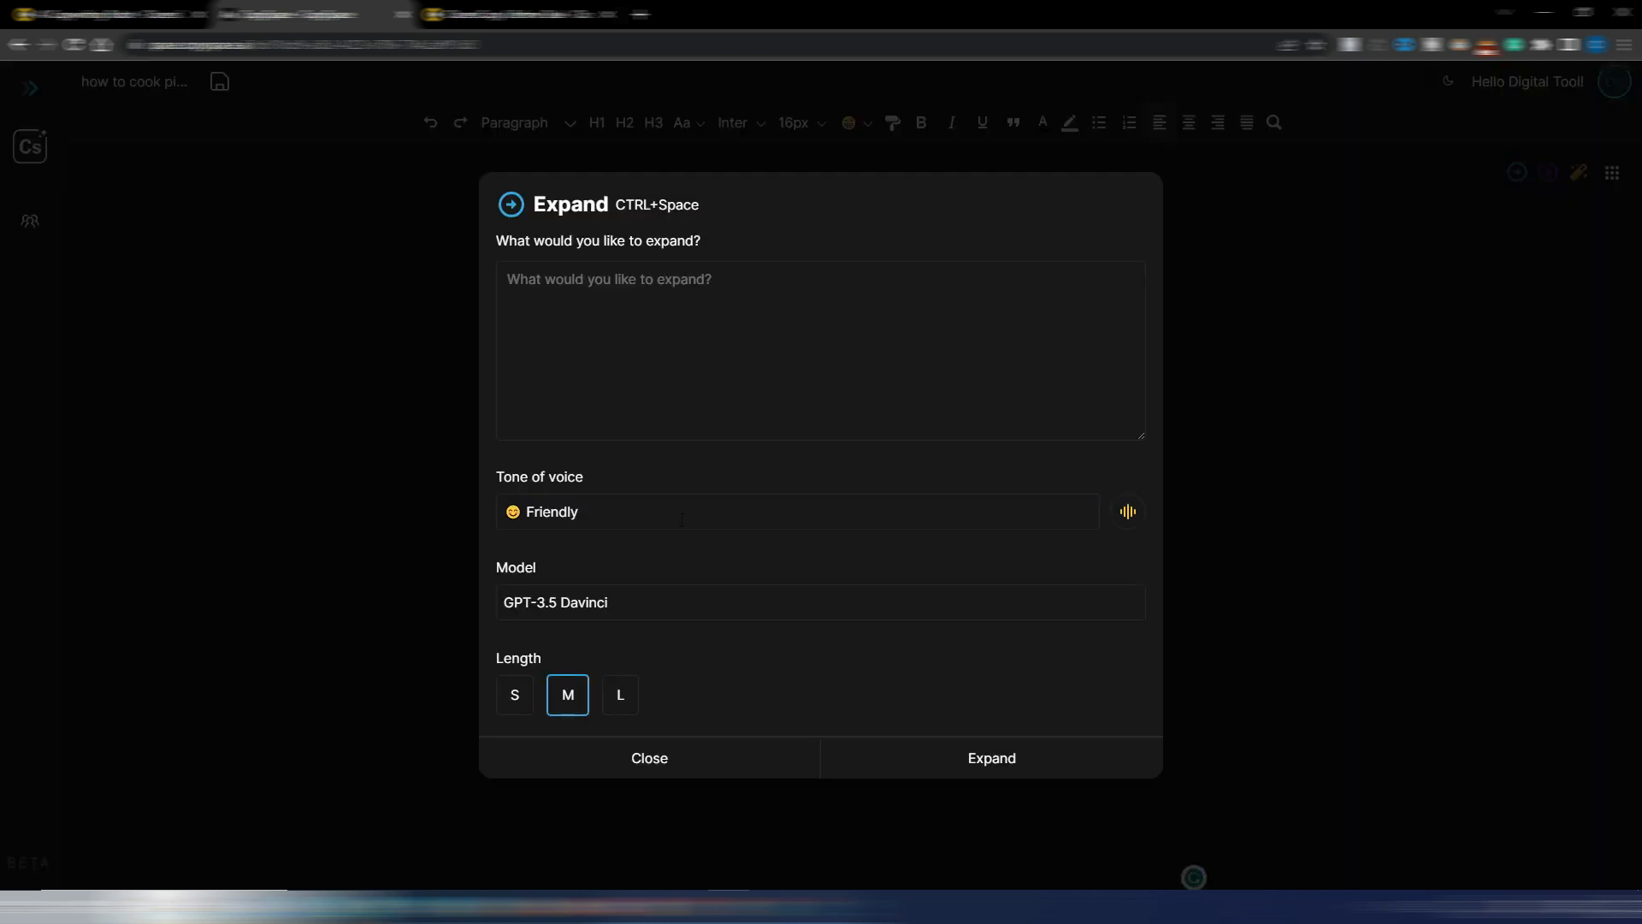
pyautogui.click(666, 760)
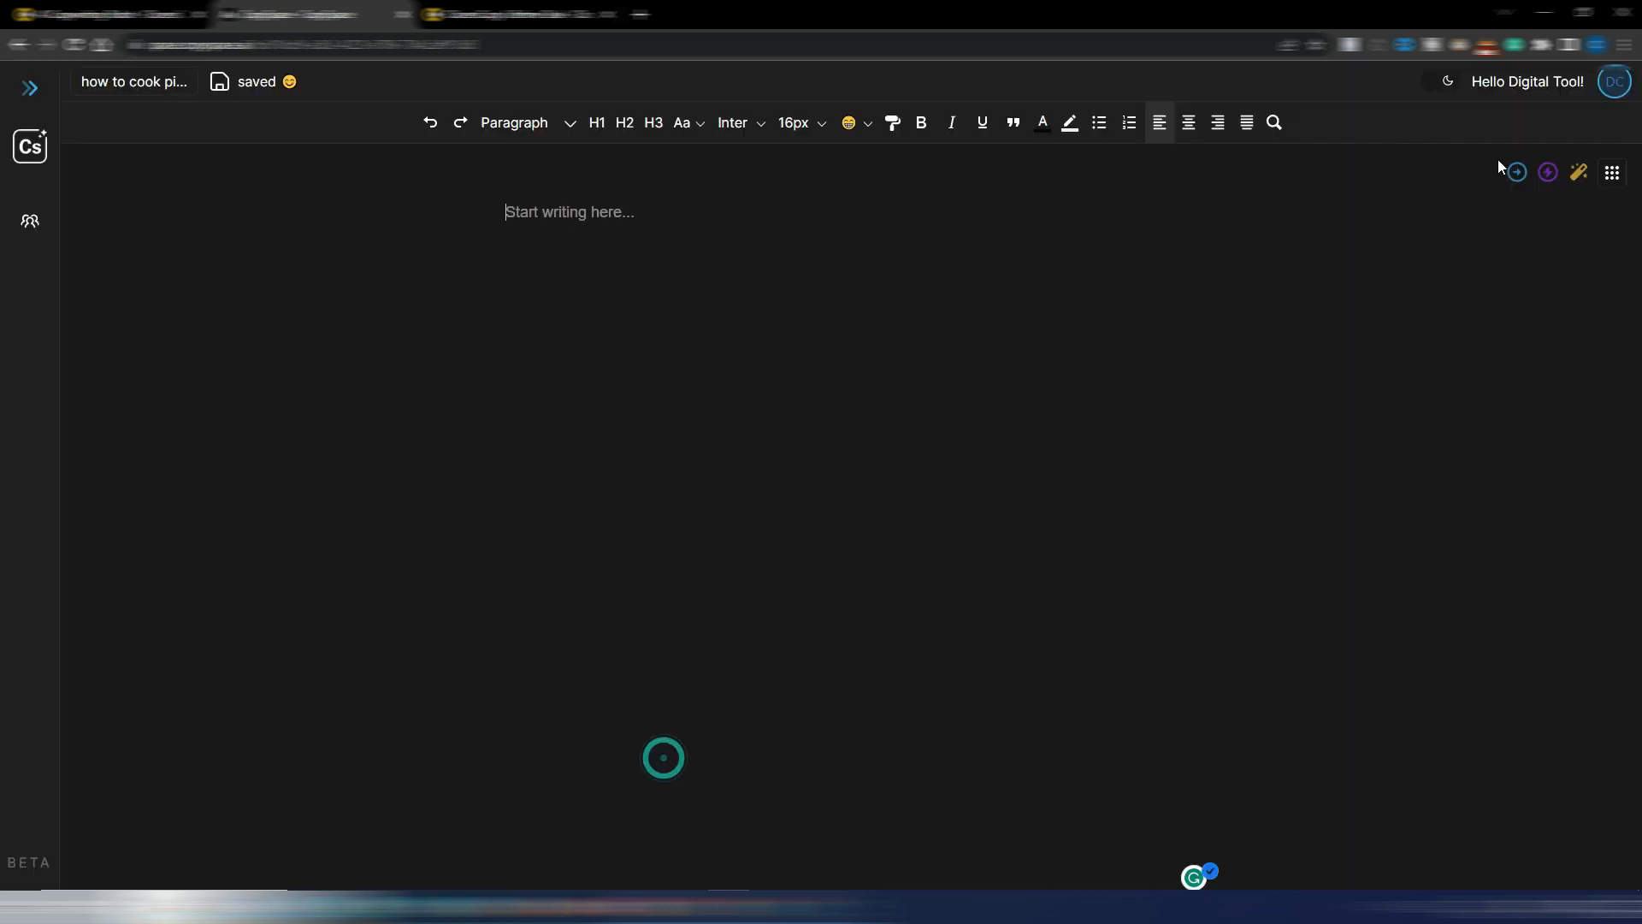
pyautogui.click(1549, 174)
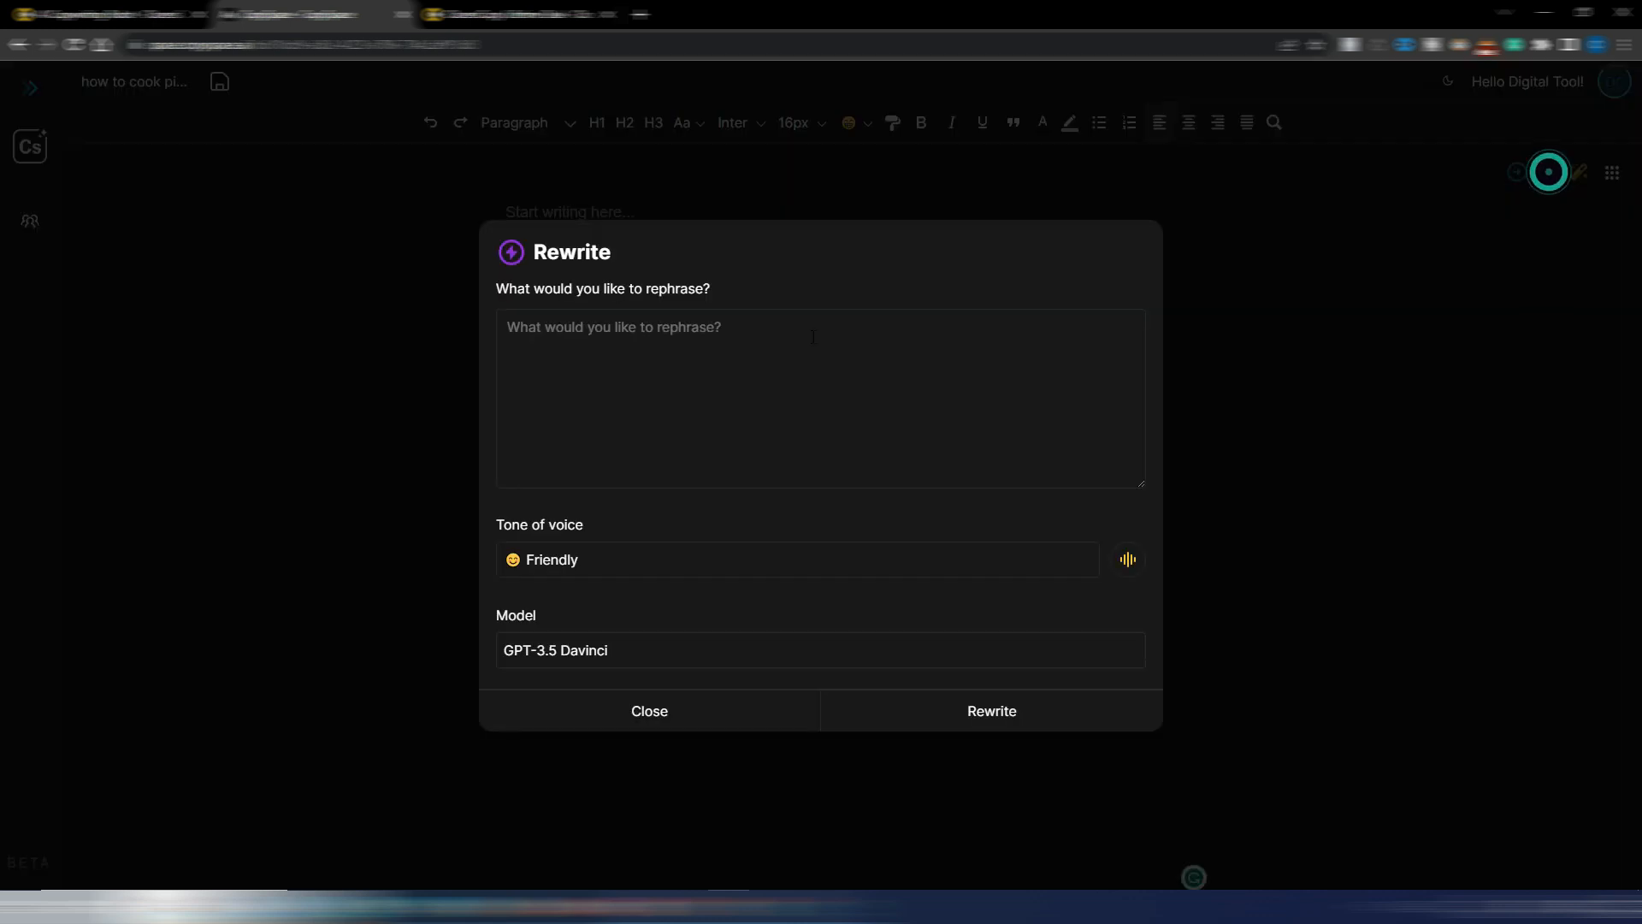
pyautogui.click(665, 712)
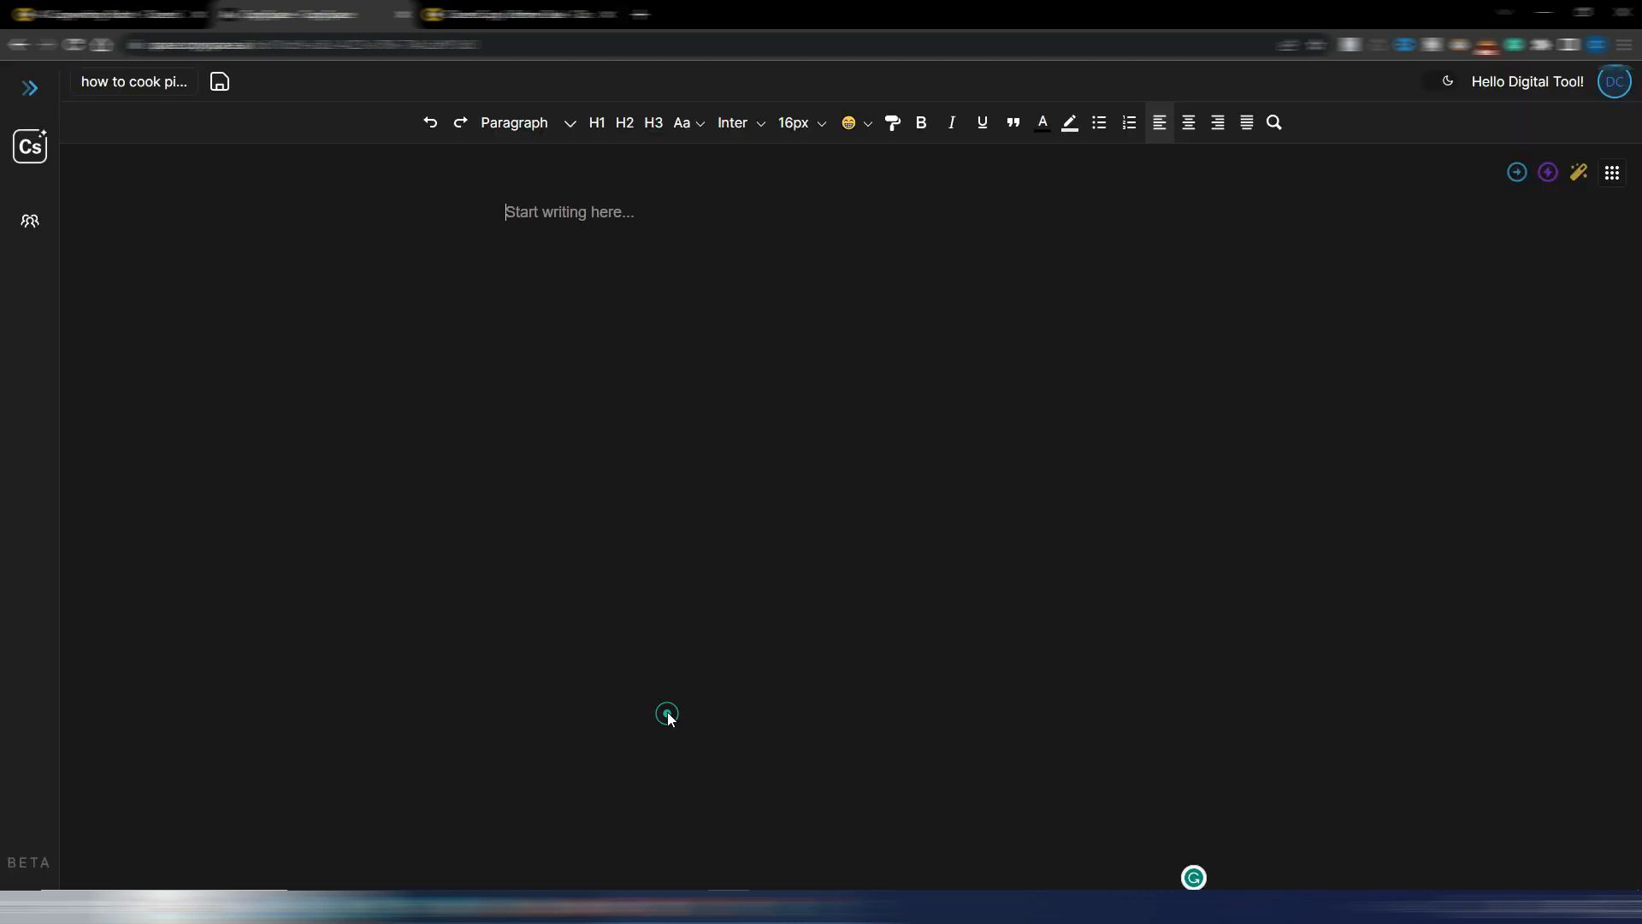
pyautogui.click(1580, 173)
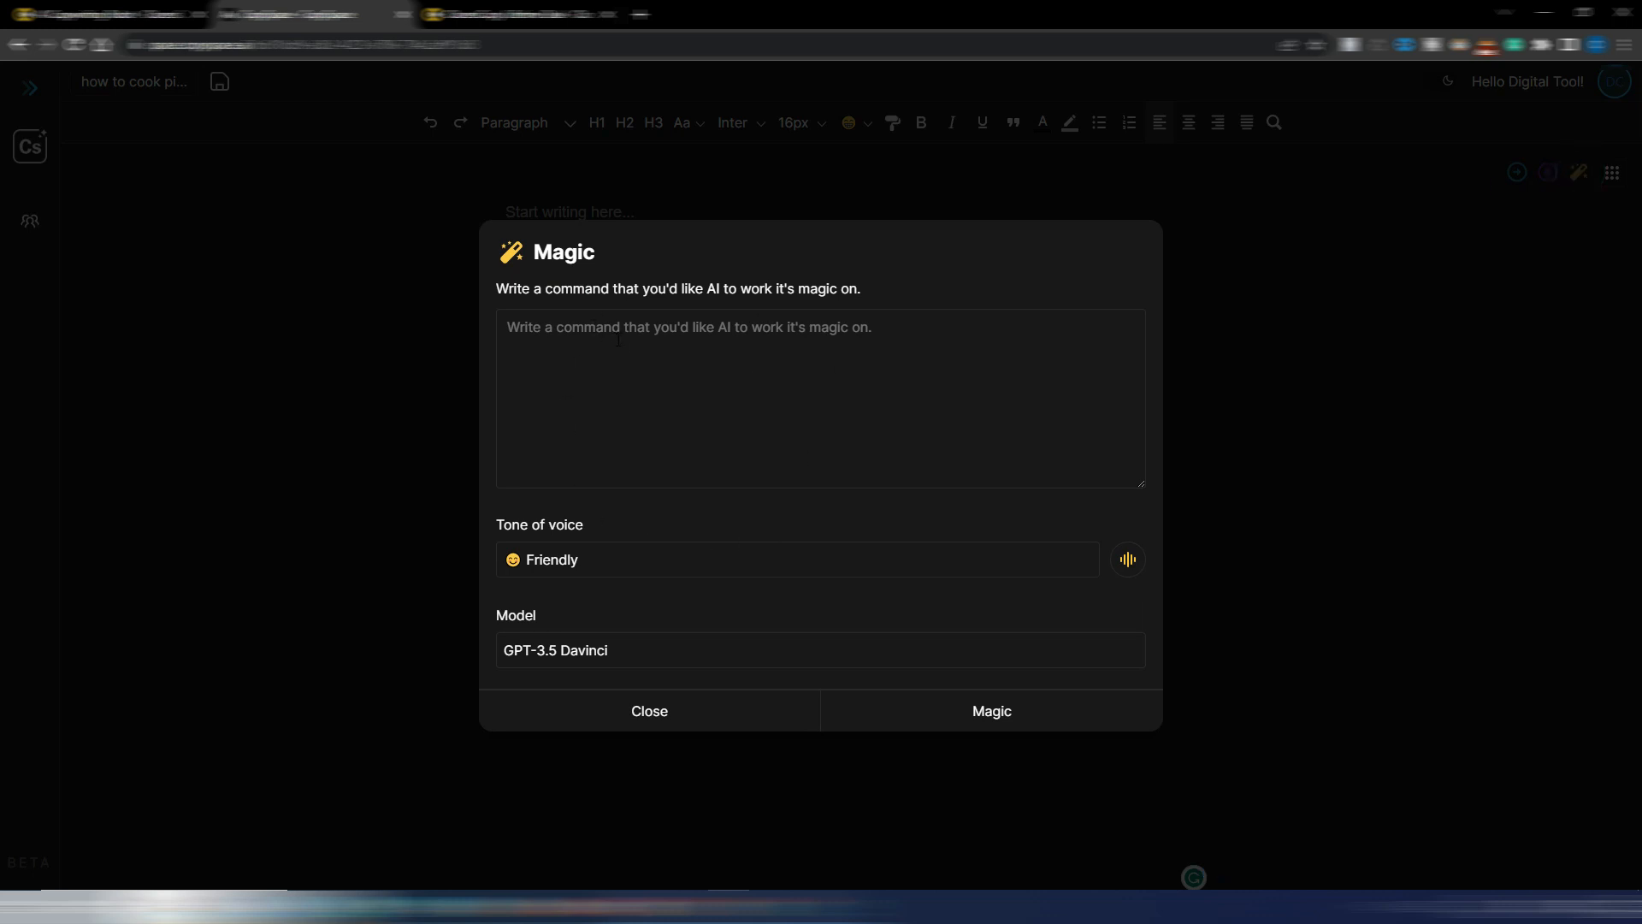
pyautogui.click(674, 711)
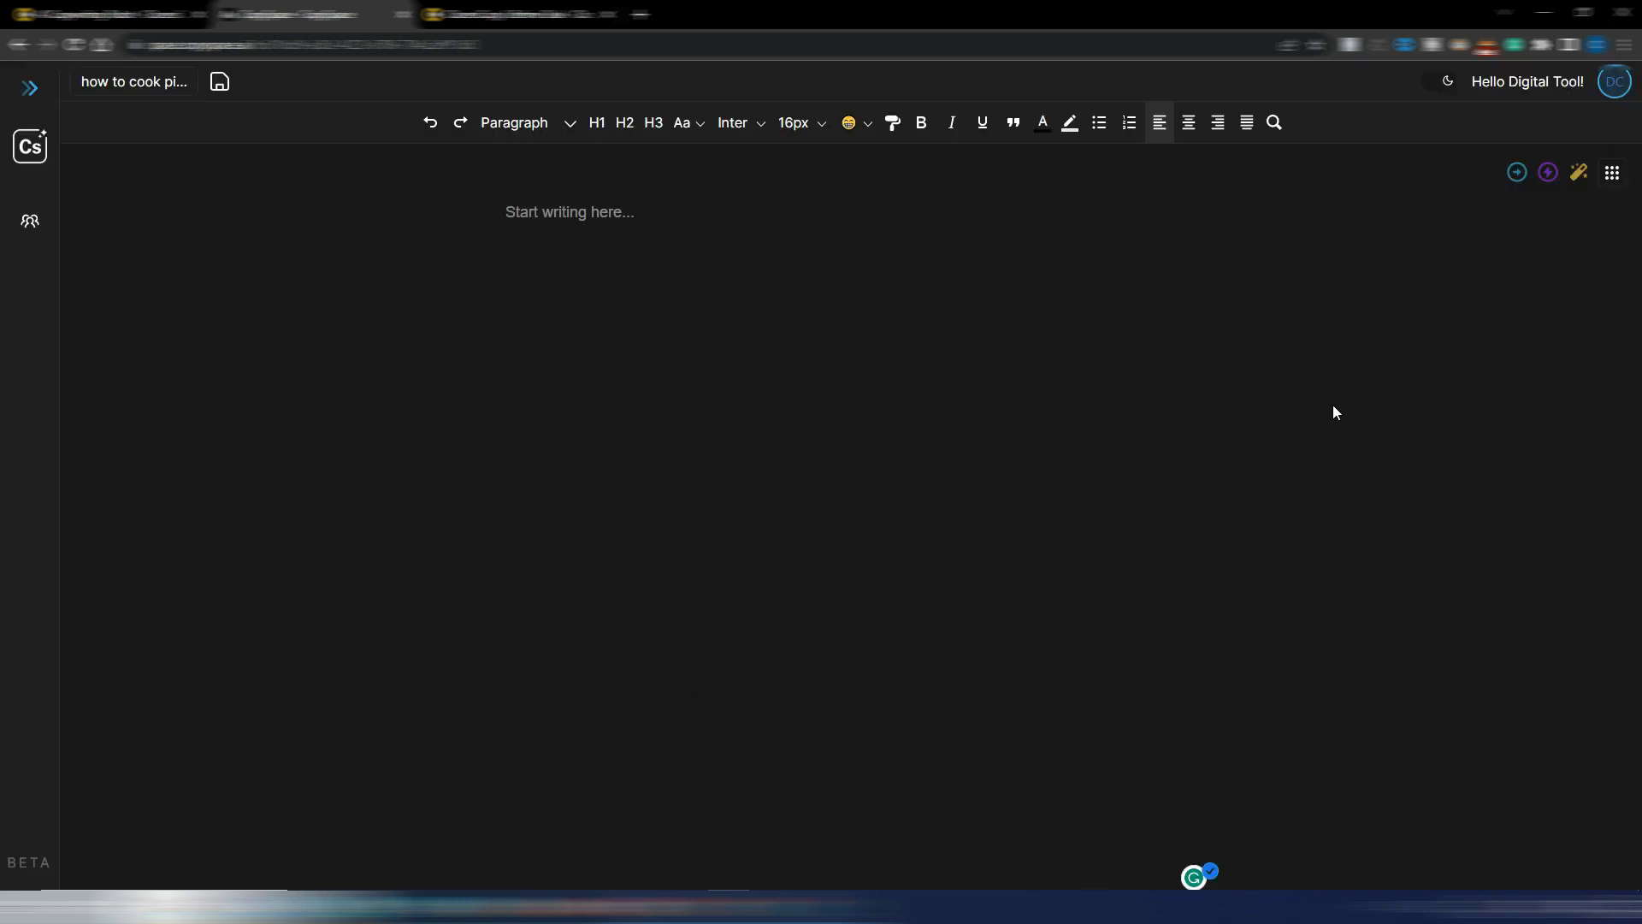
# Look through the available AI apps and examine Plagiarism, ArtSpace and Automation
pyautogui.click(1612, 173)
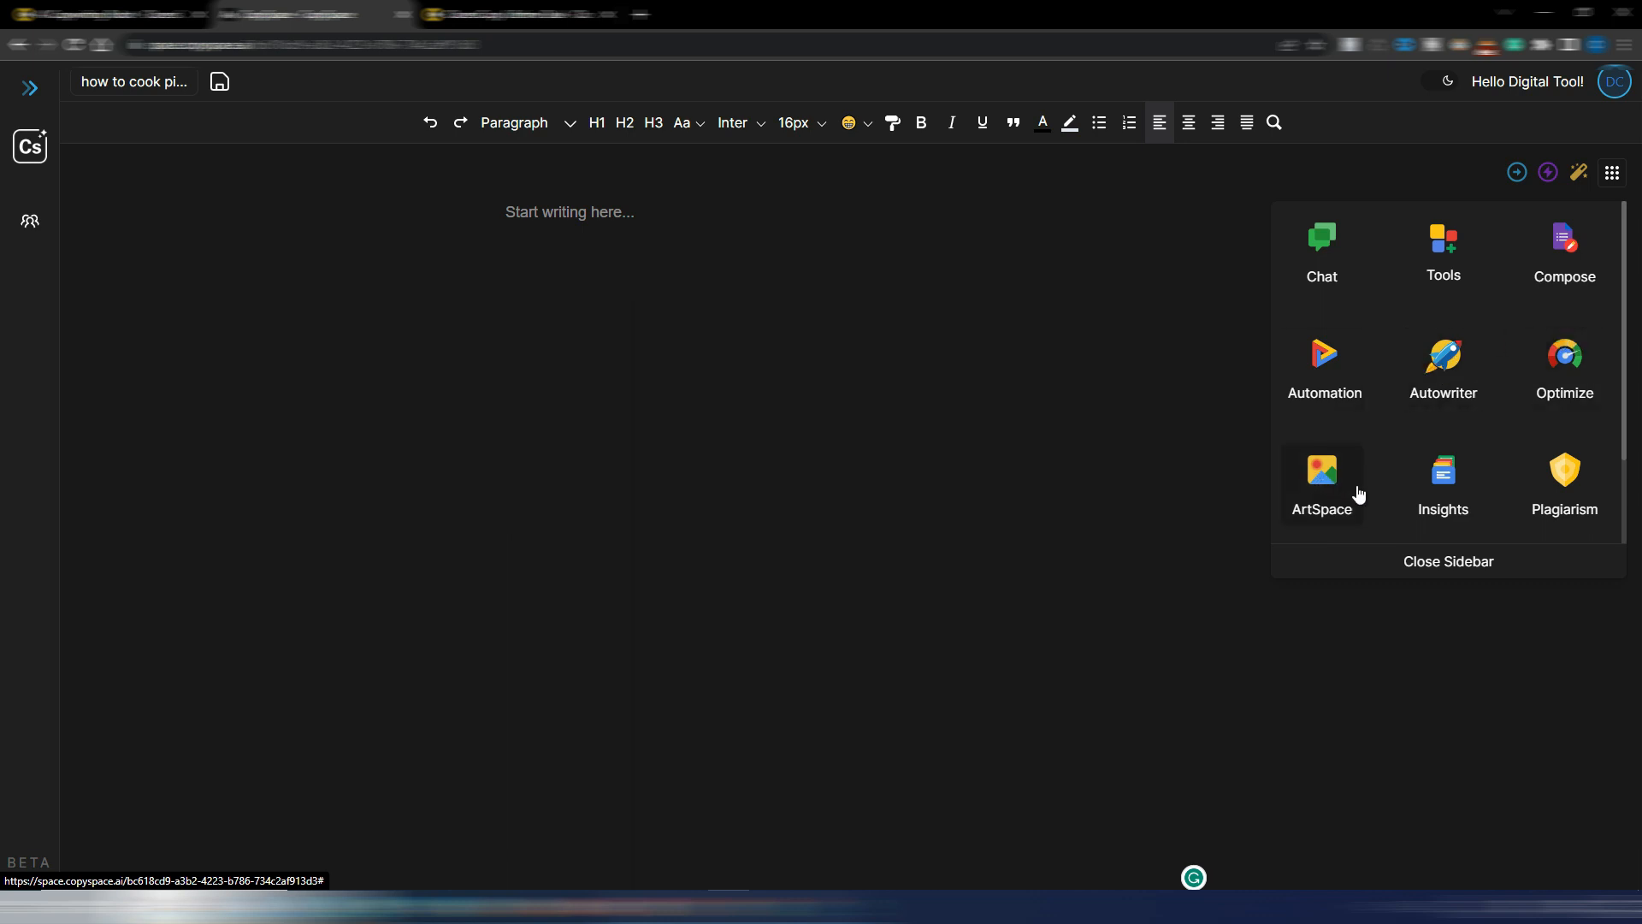
pyautogui.click(1565, 490)
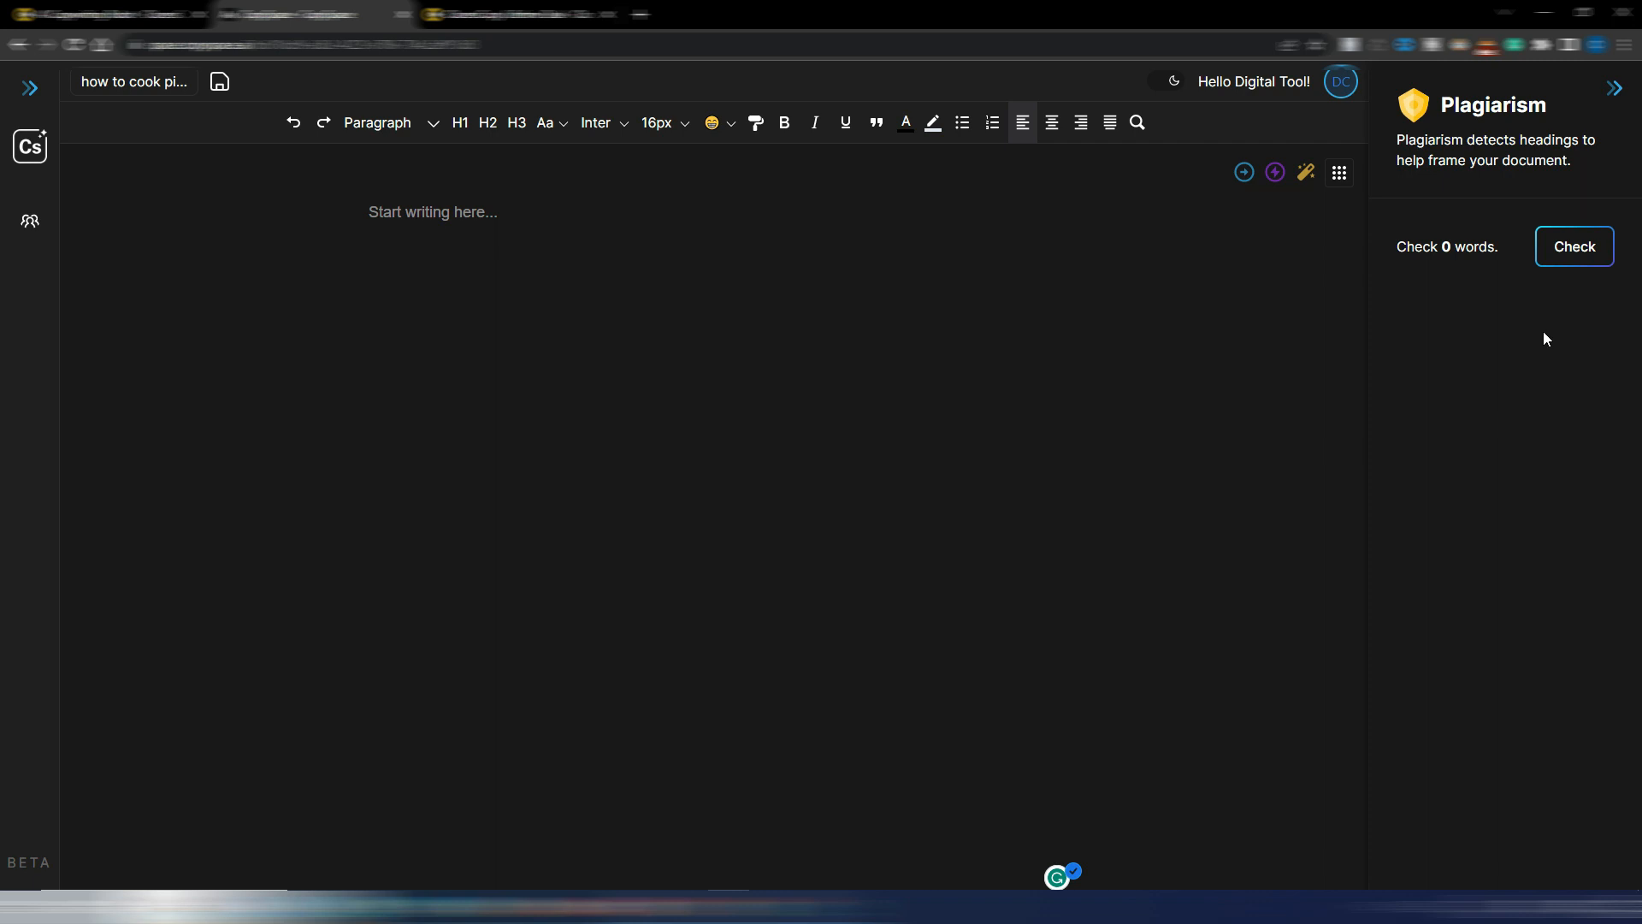
pyautogui.click(1615, 93)
pyautogui.click(1612, 172)
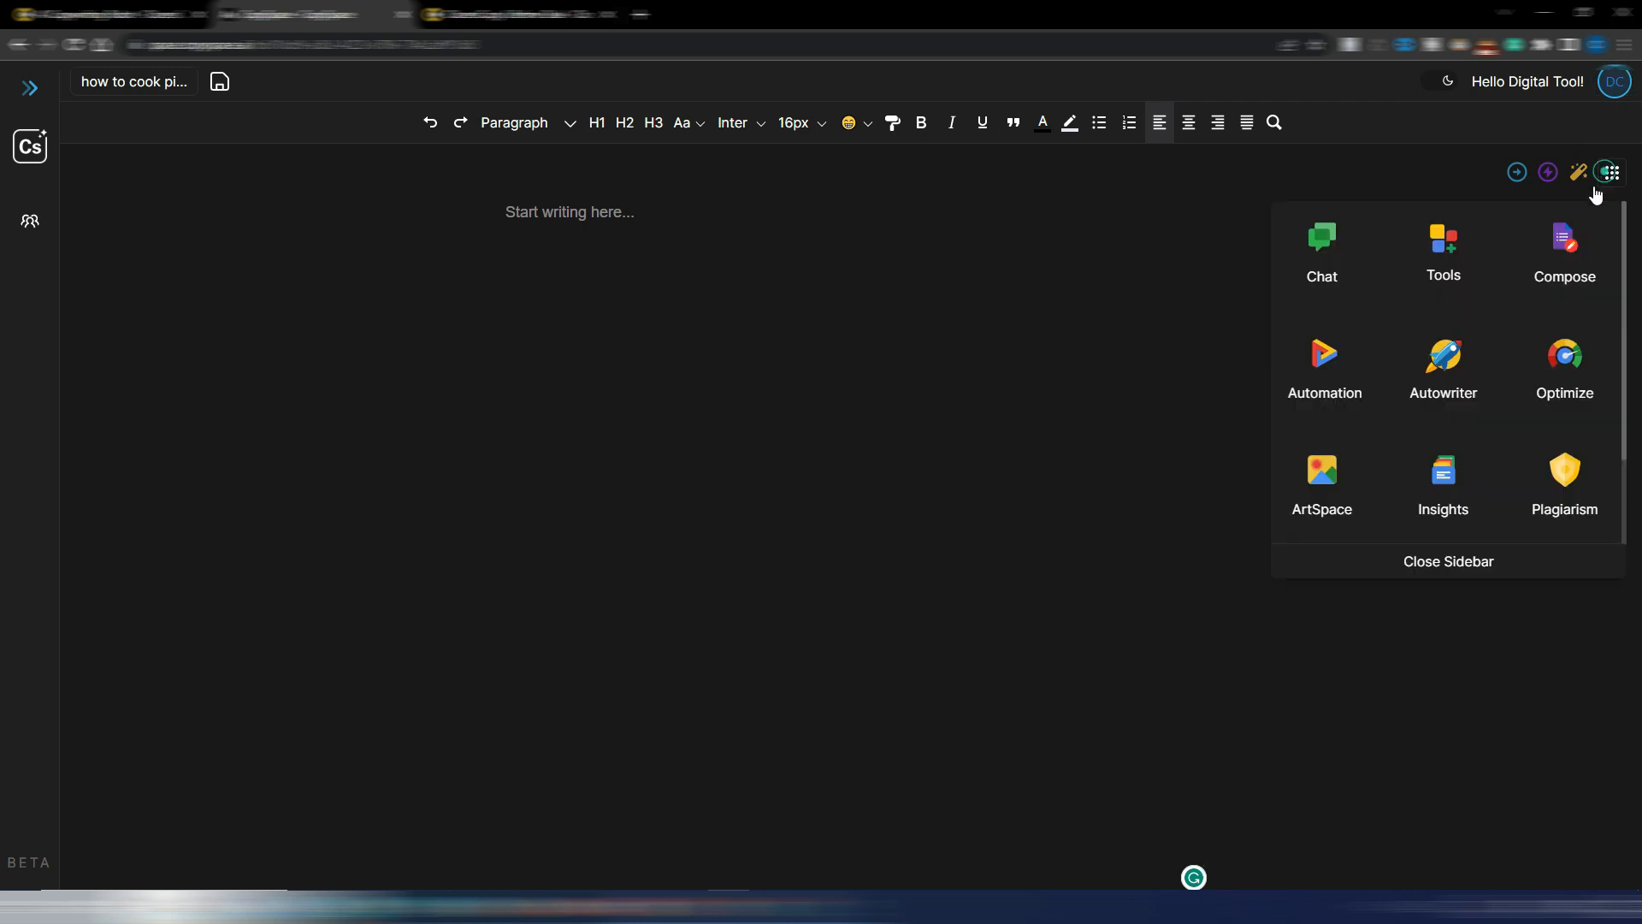
pyautogui.click(1317, 479)
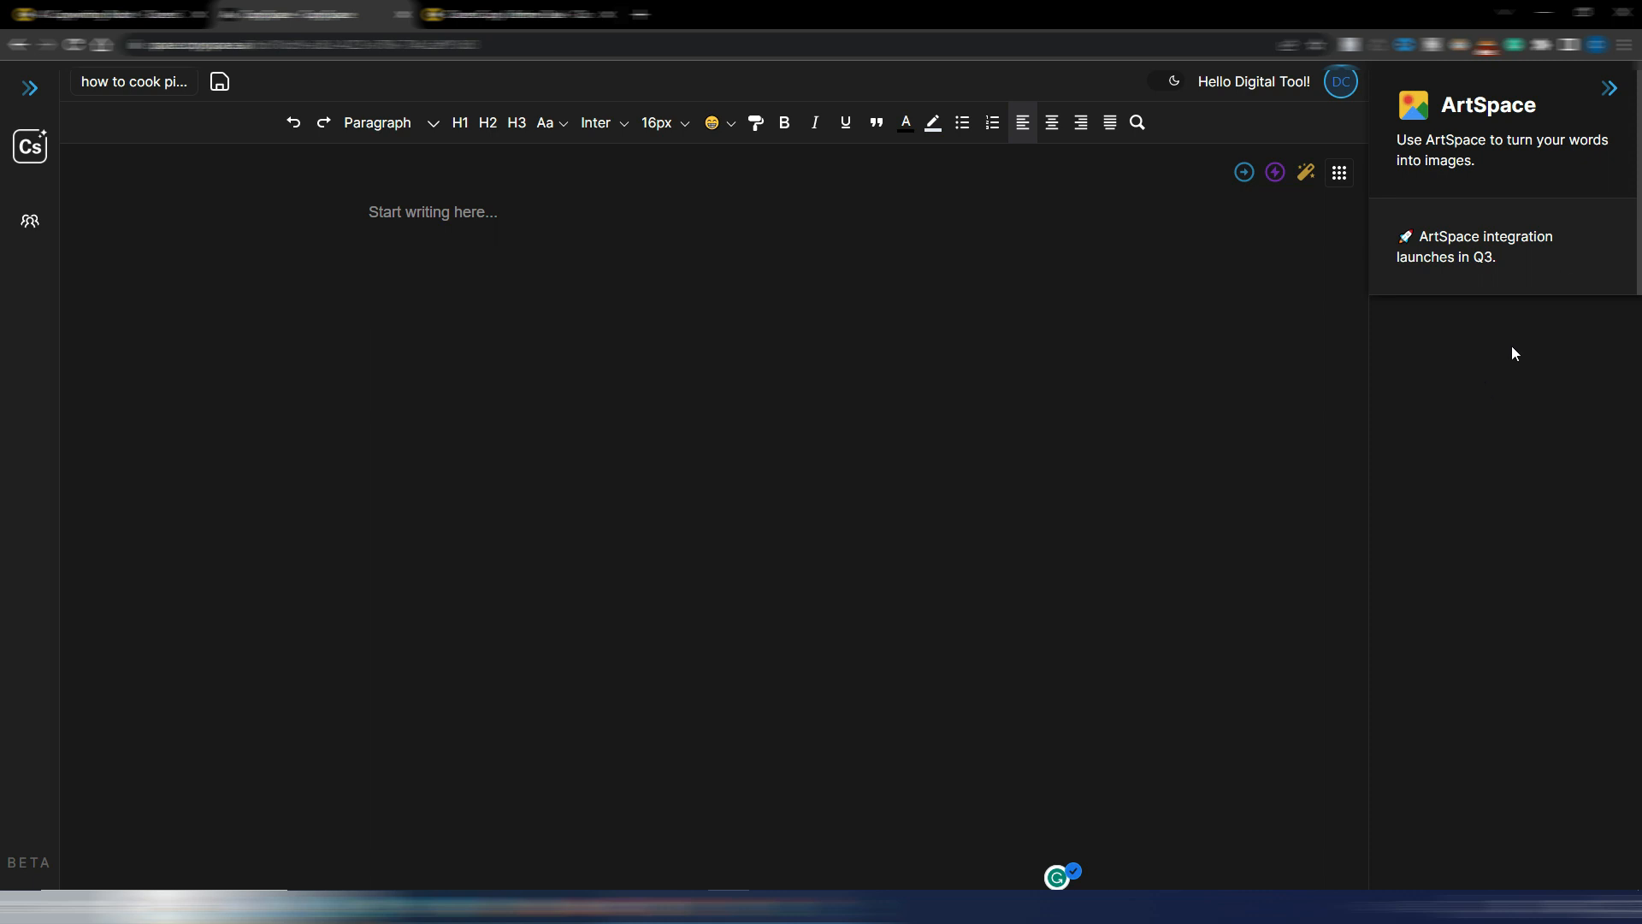
pyautogui.click(1621, 100)
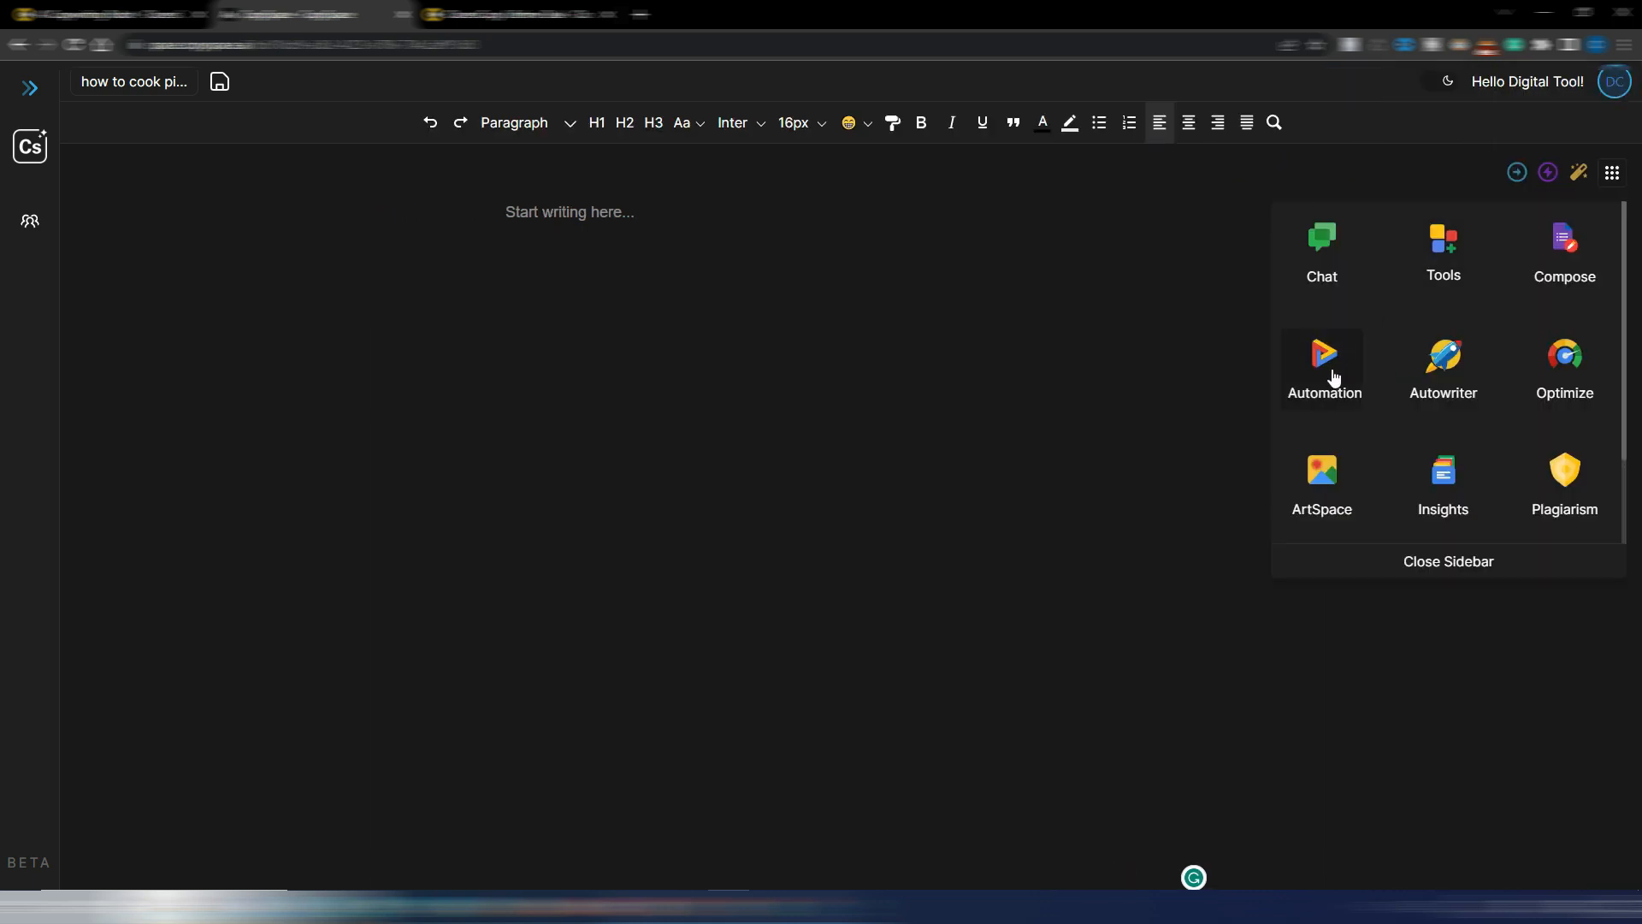
pyautogui.click(1325, 358)
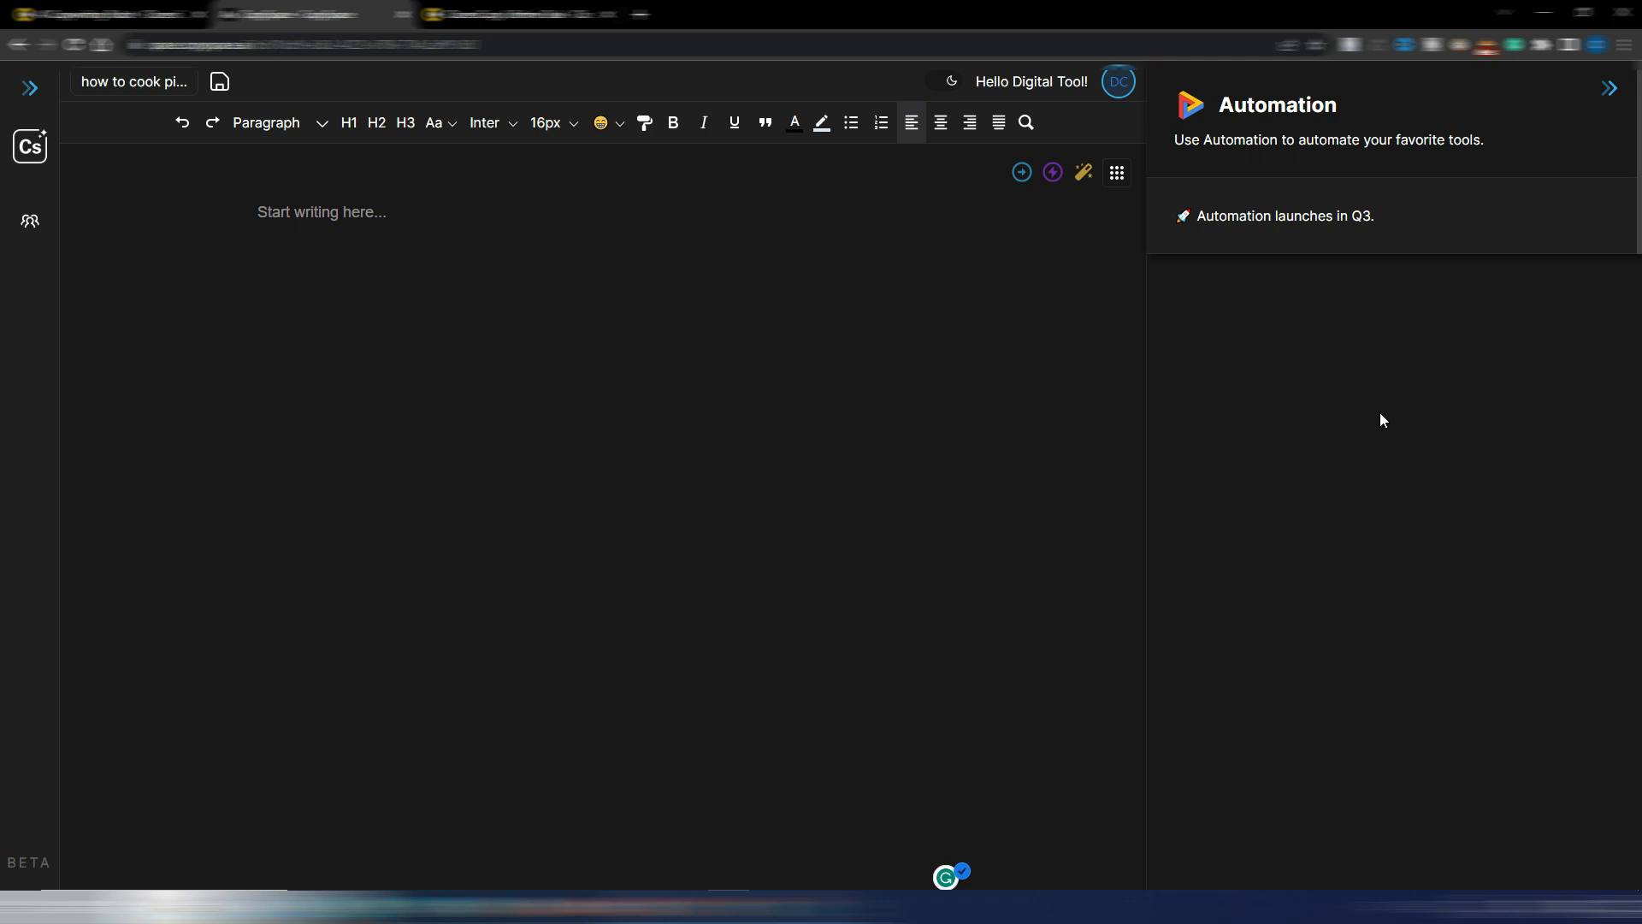
pyautogui.click(1611, 91)
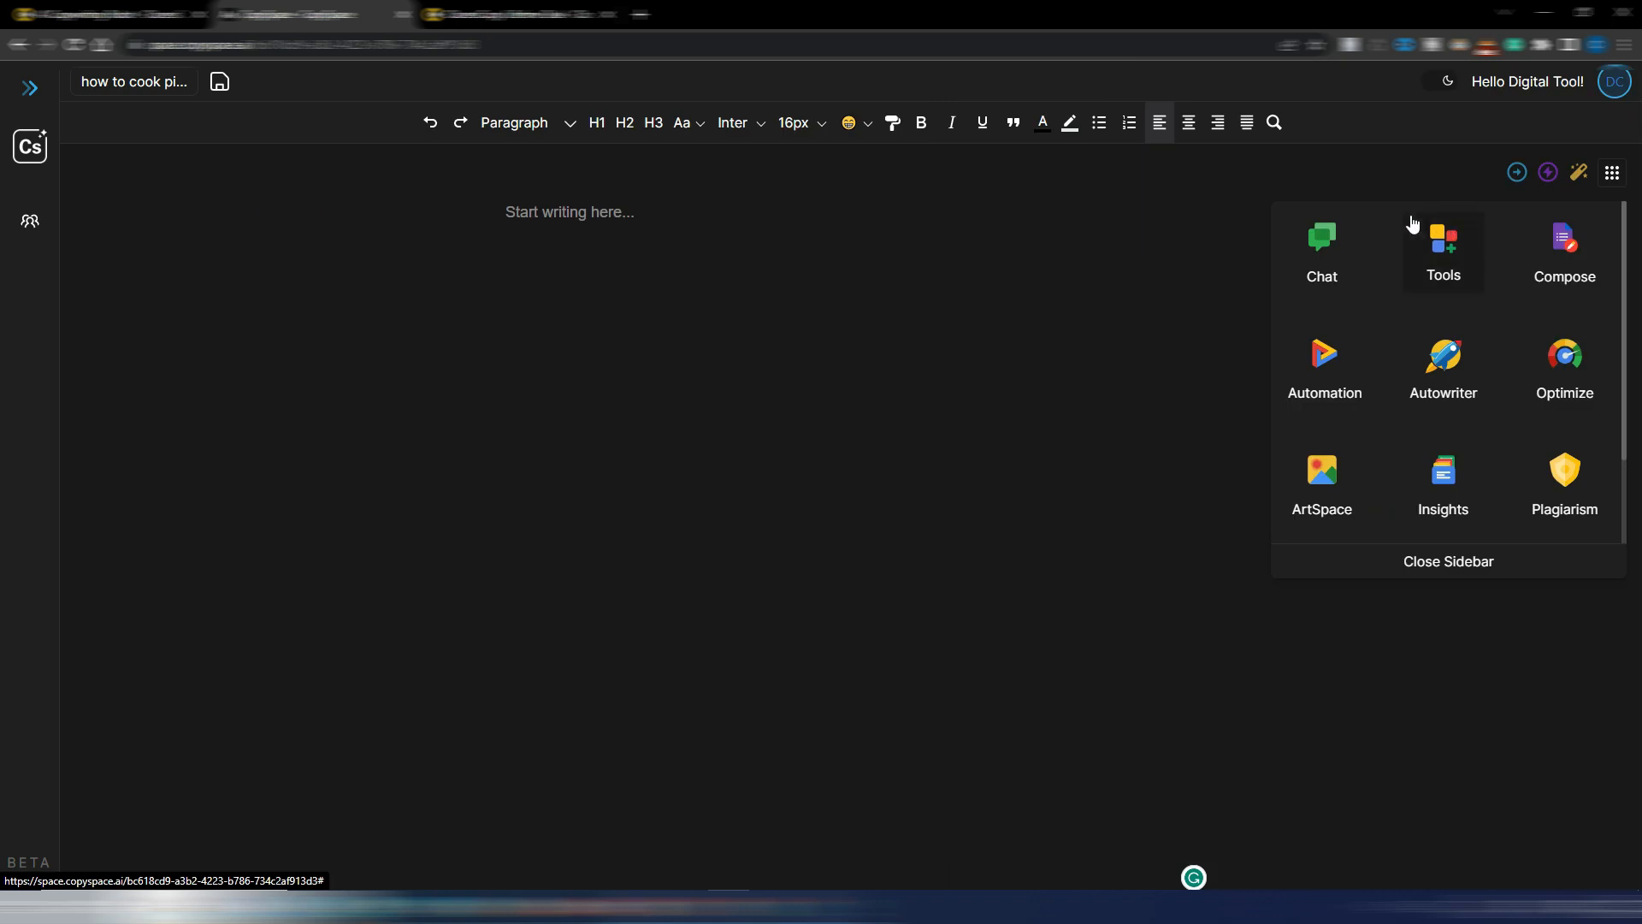
# Ask the Chat assistant to "write me some title ideas for a blog post about how to cook pizza"
pyautogui.click(1326, 238)
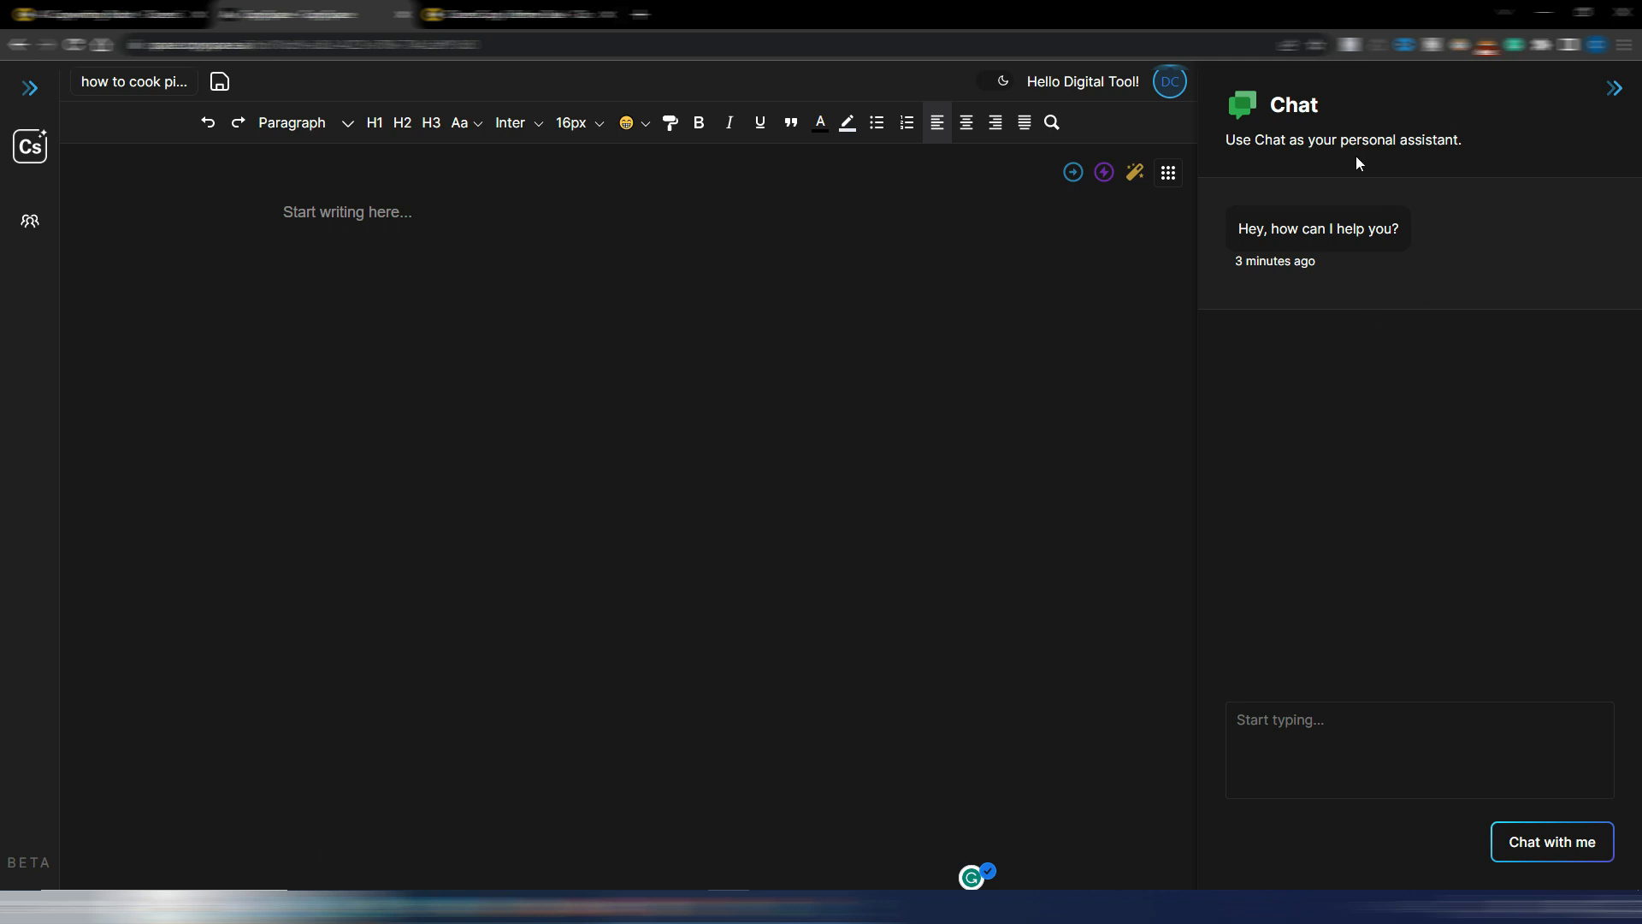
pyautogui.click(1360, 723)
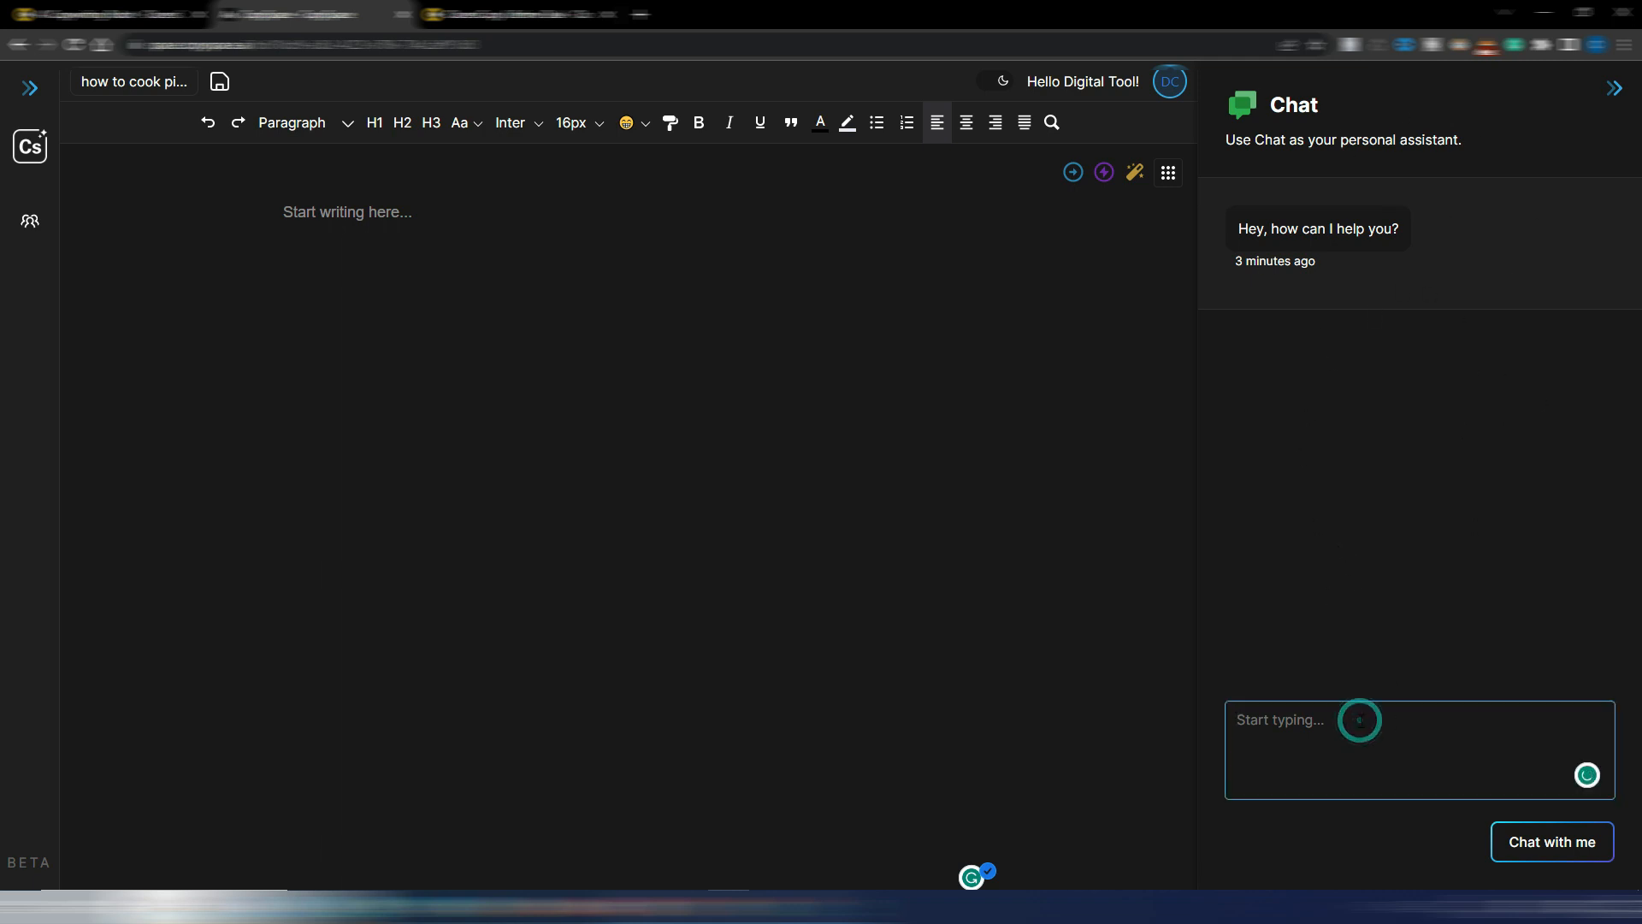
pyautogui.write('write me some title ideas for a blog post about how to cook pizza')
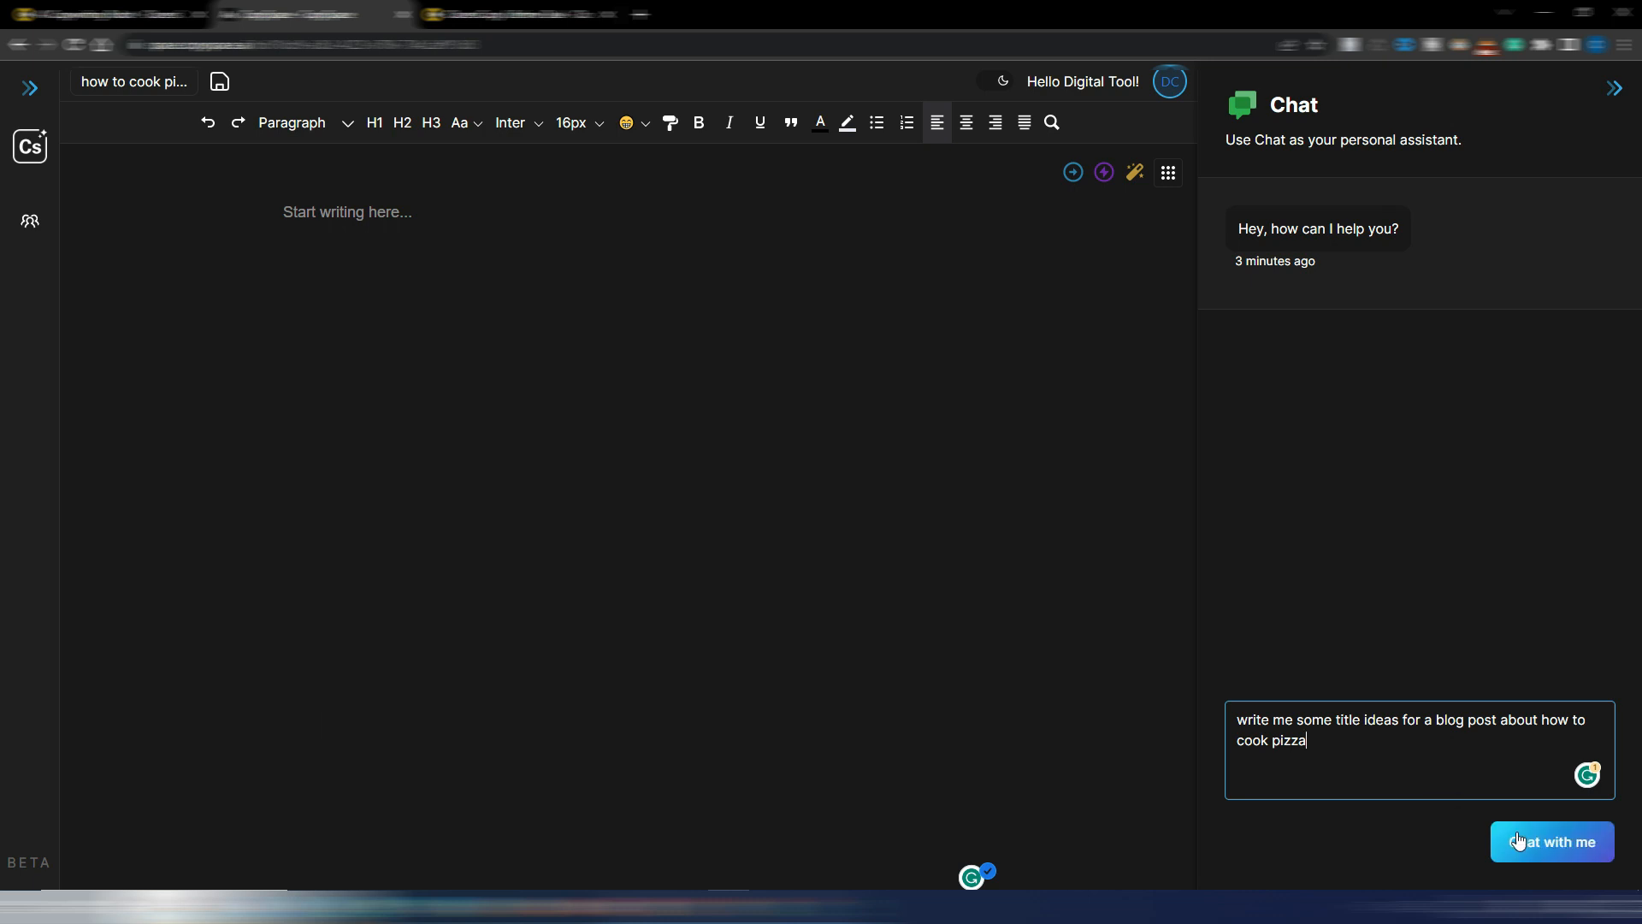
pyautogui.click(1544, 841)
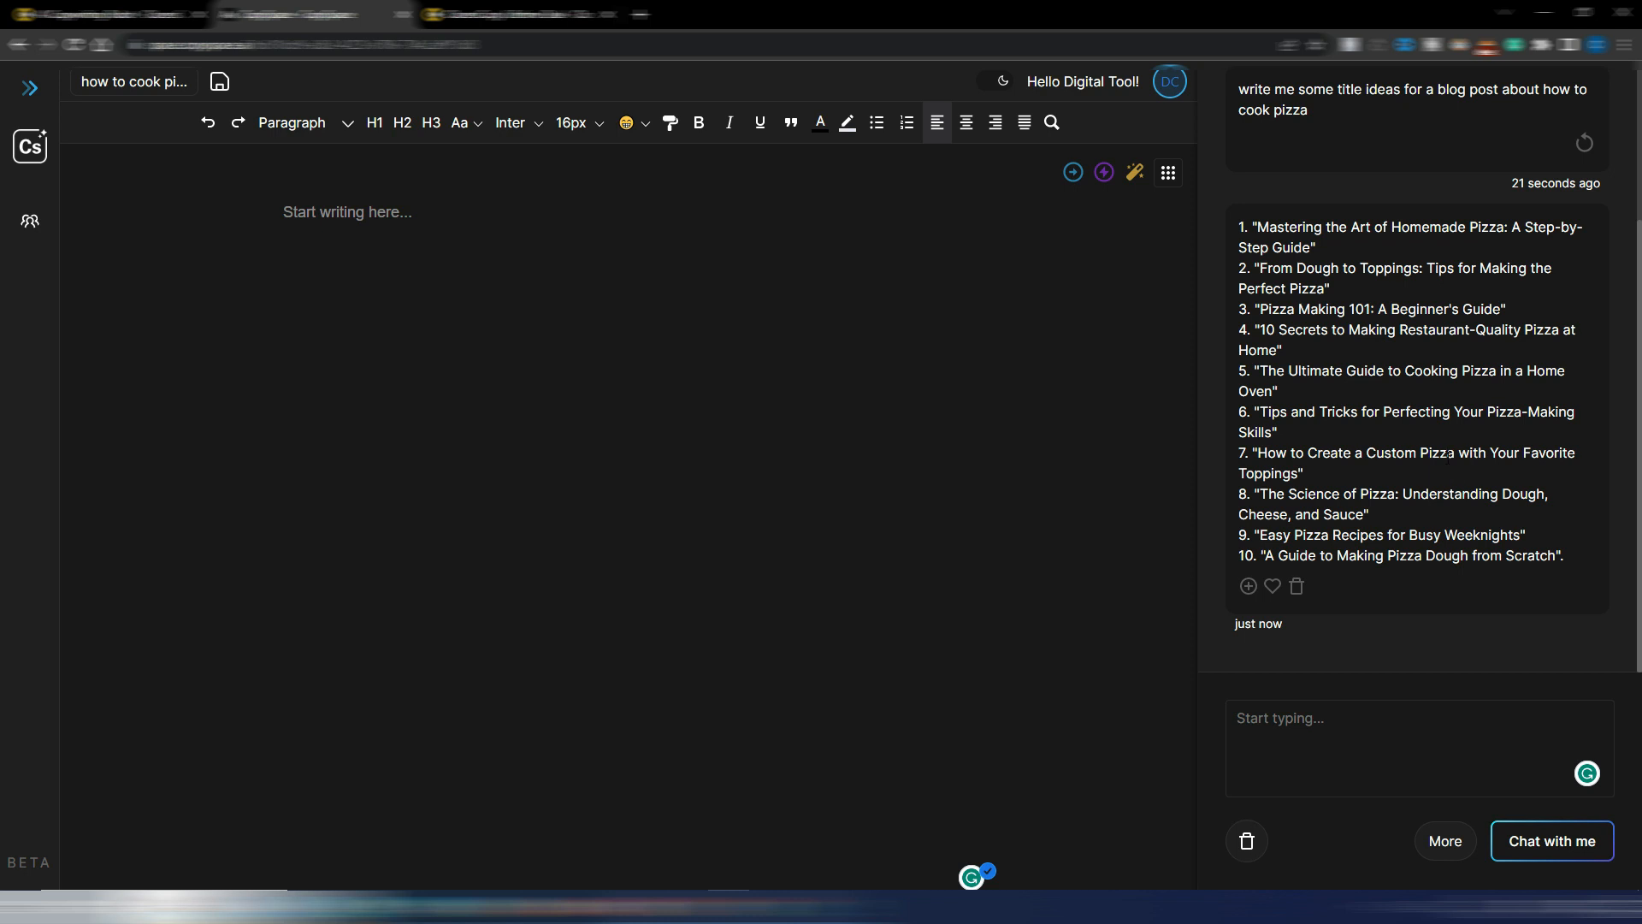
# Ask the Chat assistant to "give me other 3 ideas"
pyautogui.click(1335, 725)
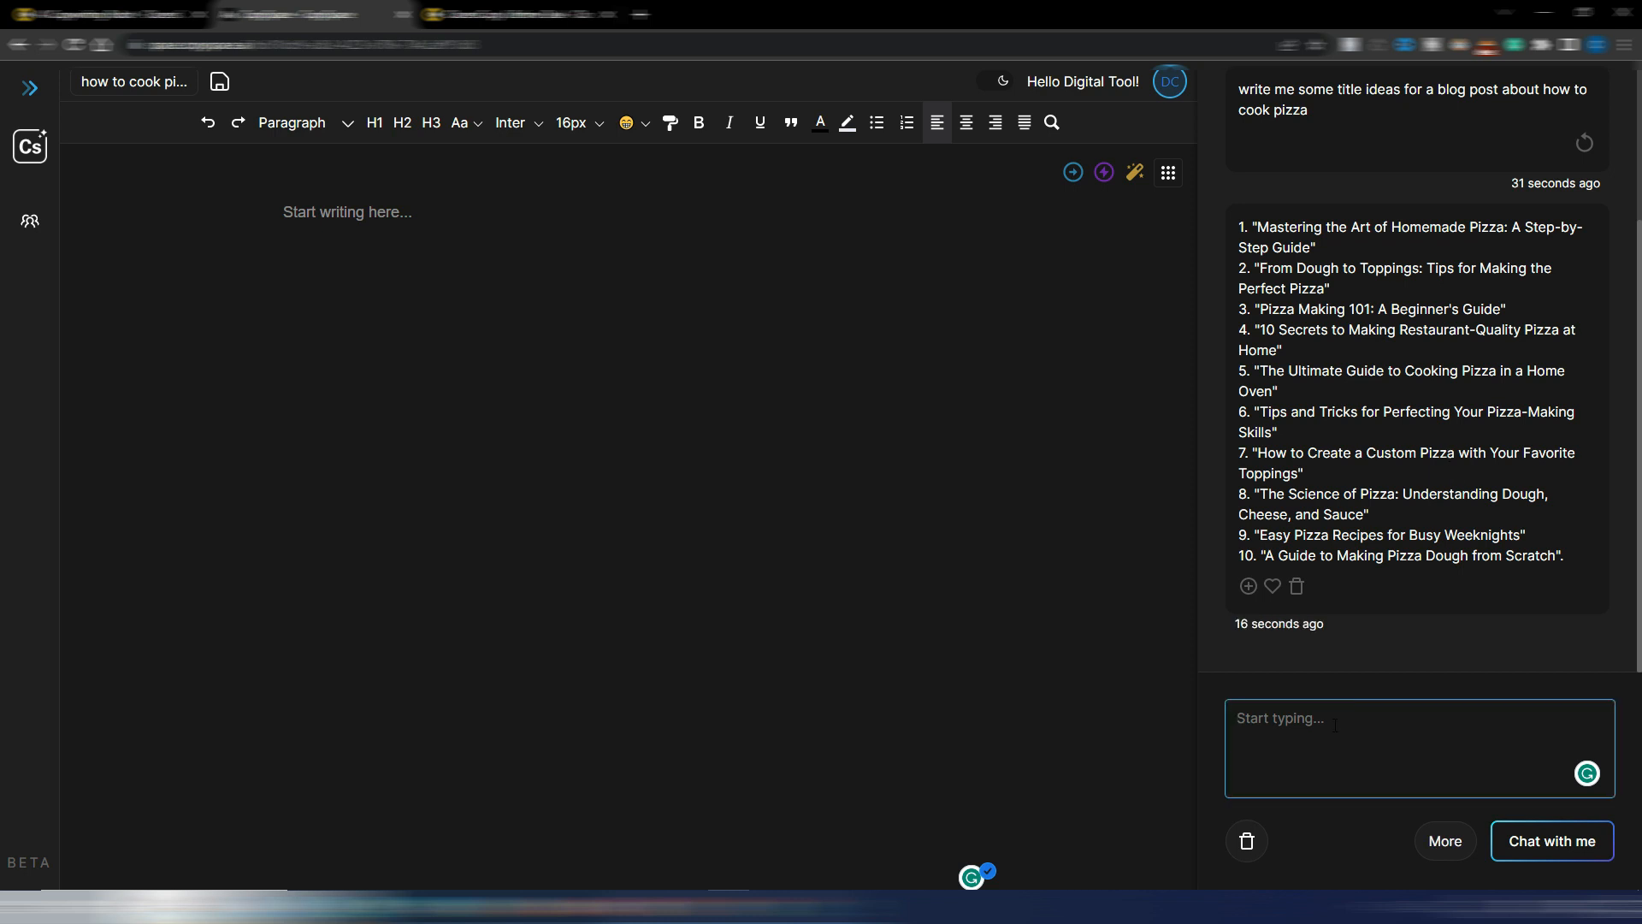
pyautogui.write('give me other 3 ideas')
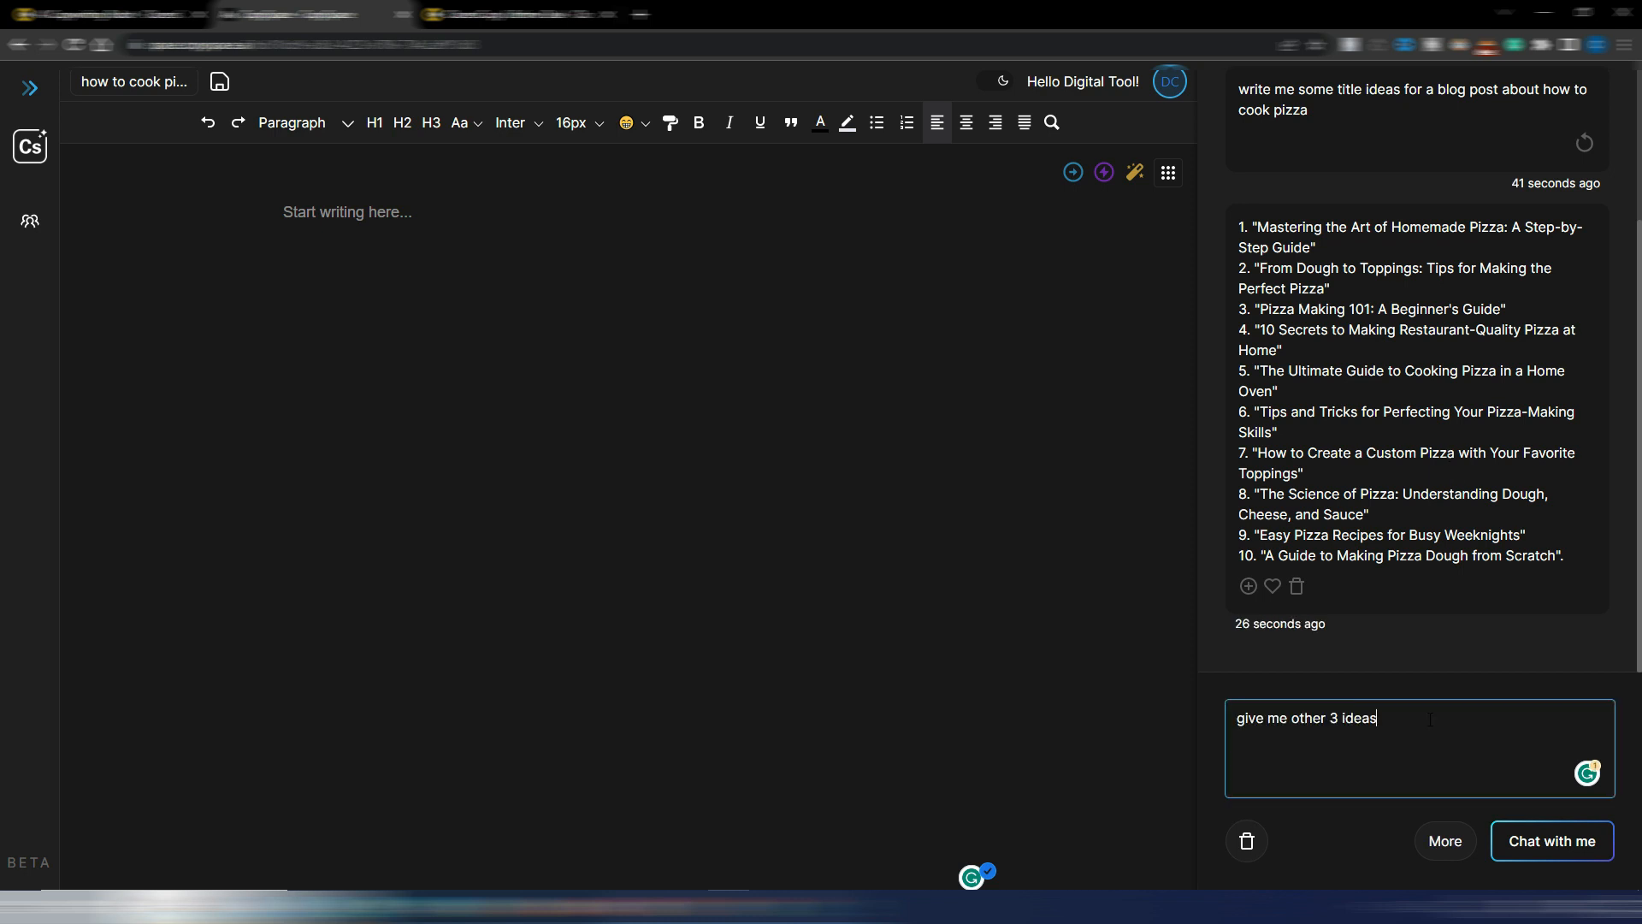
pyautogui.click(1545, 856)
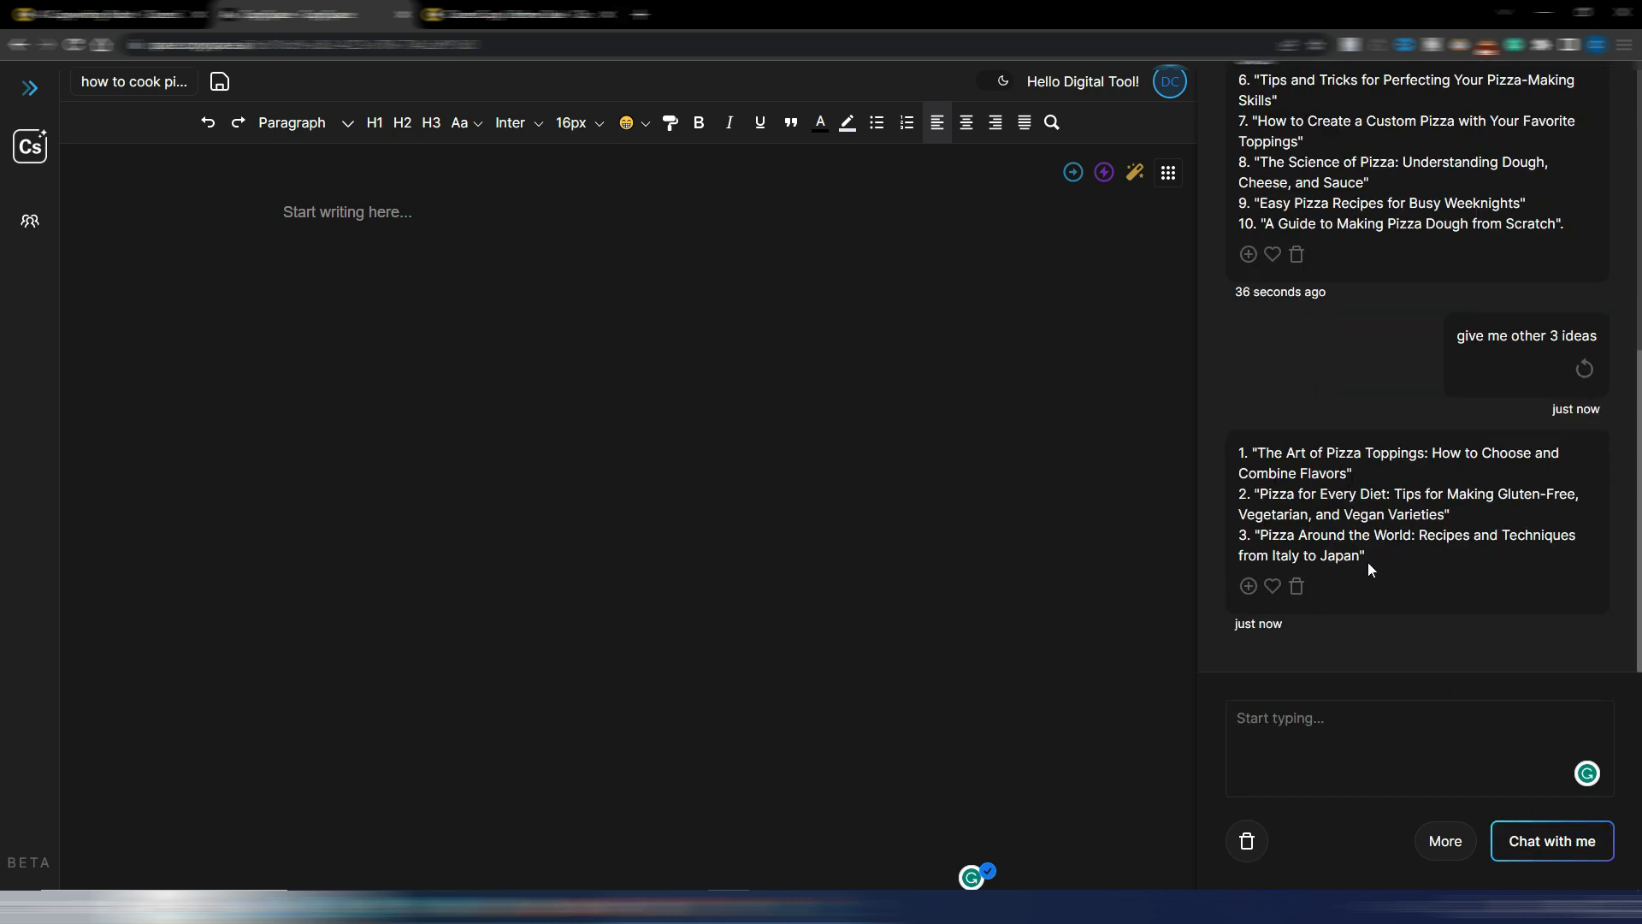
# Open the Compose app and examine its settings, including the available tones of voice, without changing the tone
pyautogui.click(1170, 175)
pyautogui.click(1118, 257)
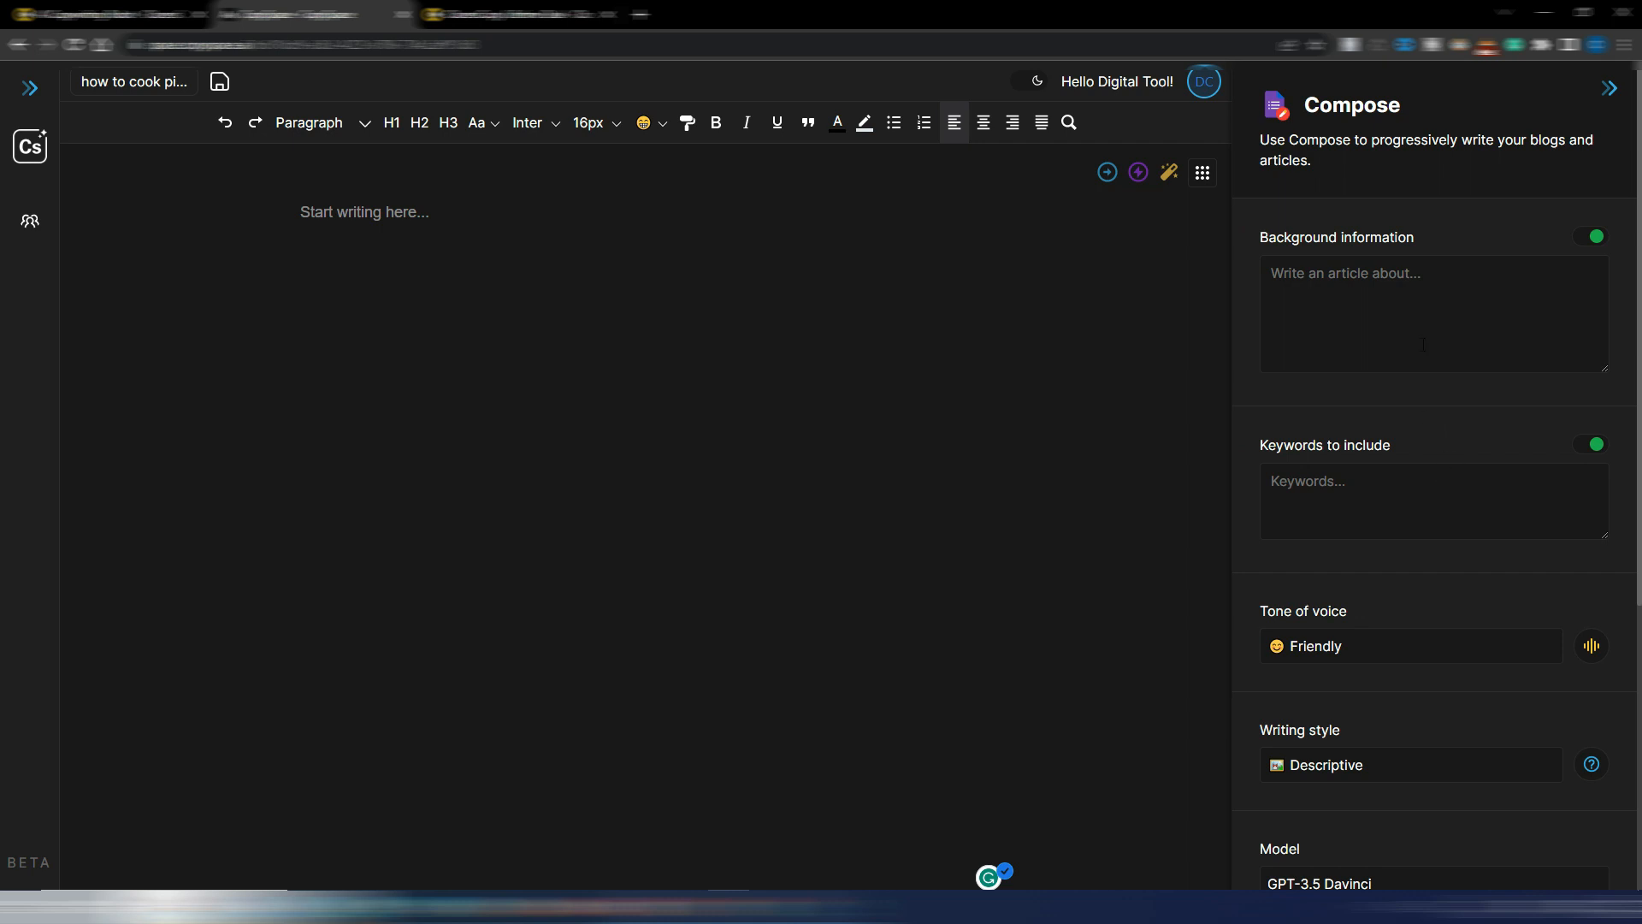
pyautogui.scroll(-5, 1423, 344)
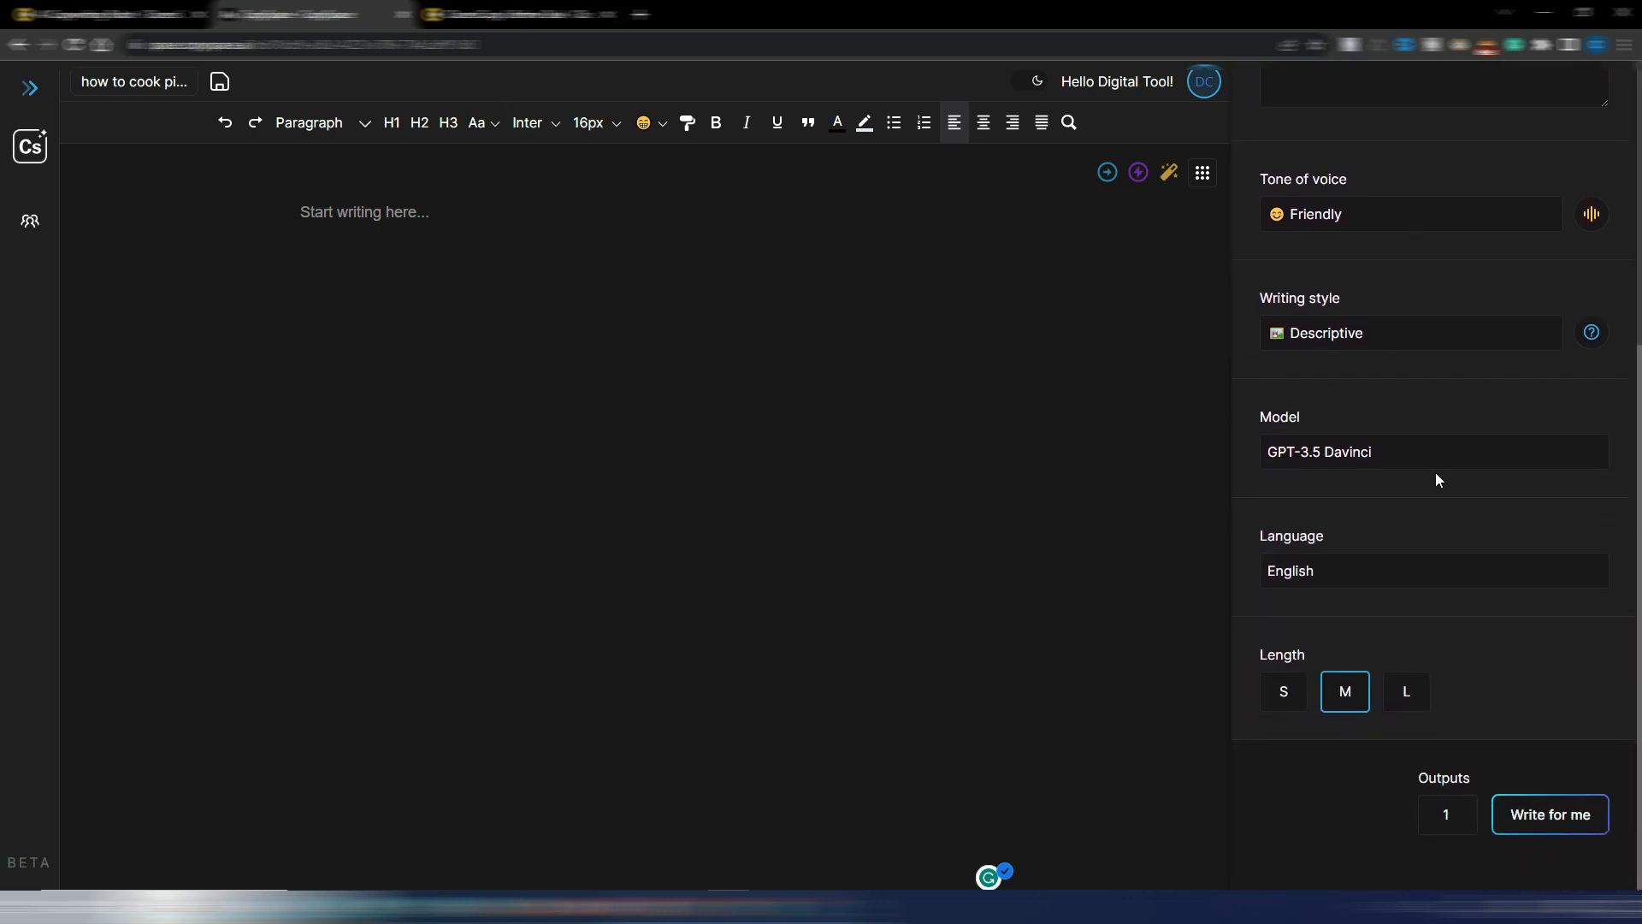
pyautogui.scroll(5, 1435, 472)
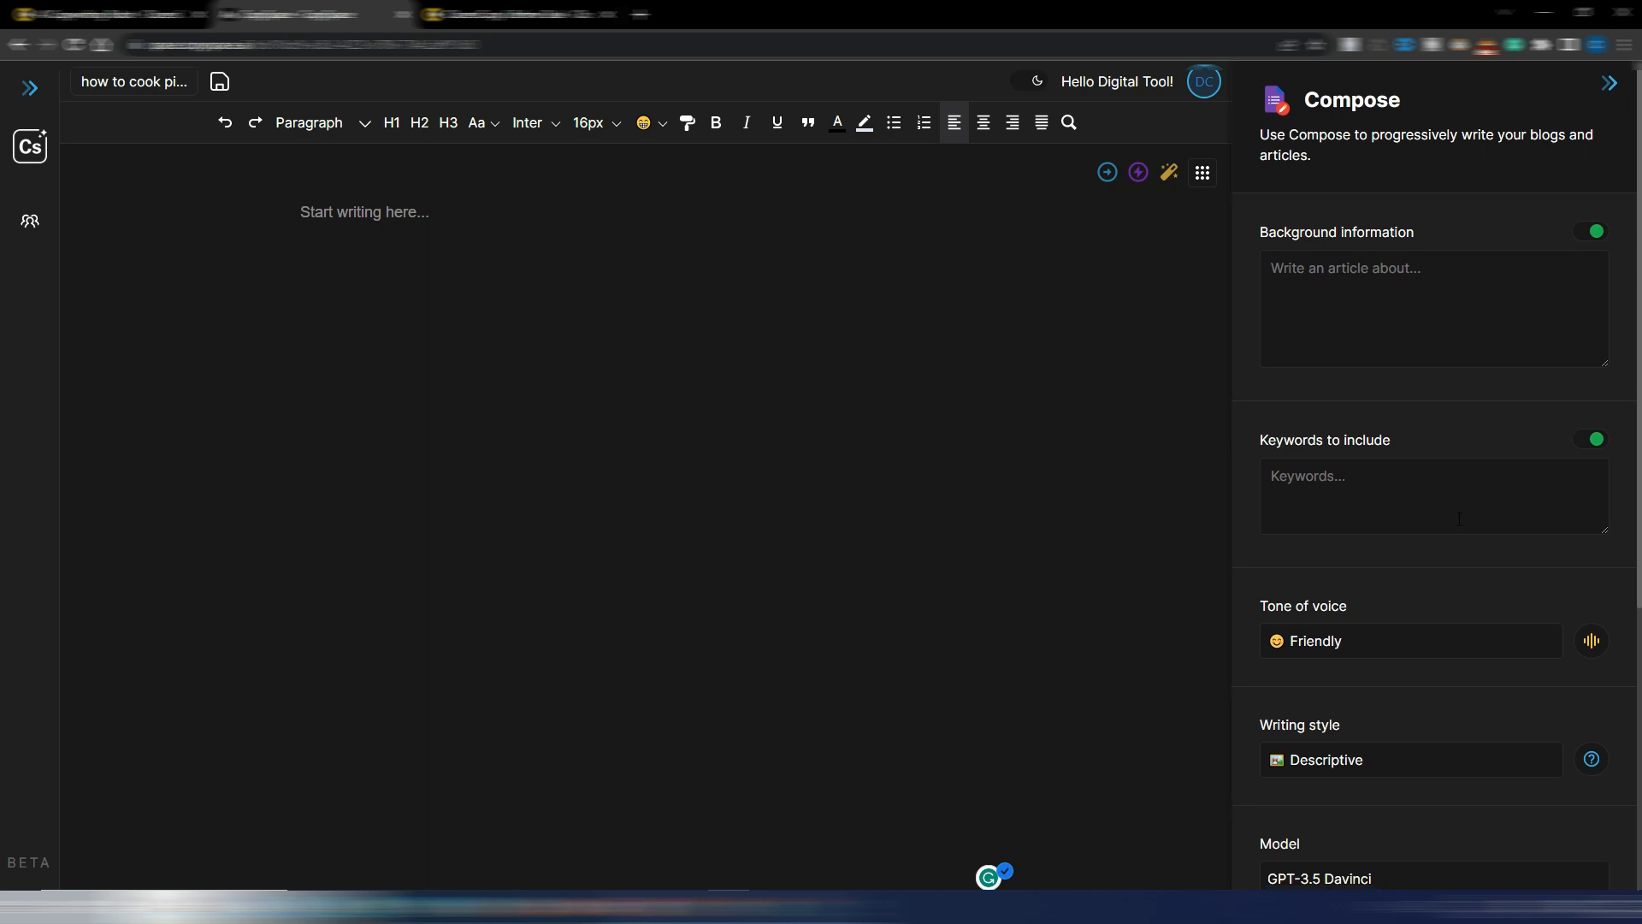
pyautogui.scroll(-3, 1435, 356)
pyautogui.click(1387, 390)
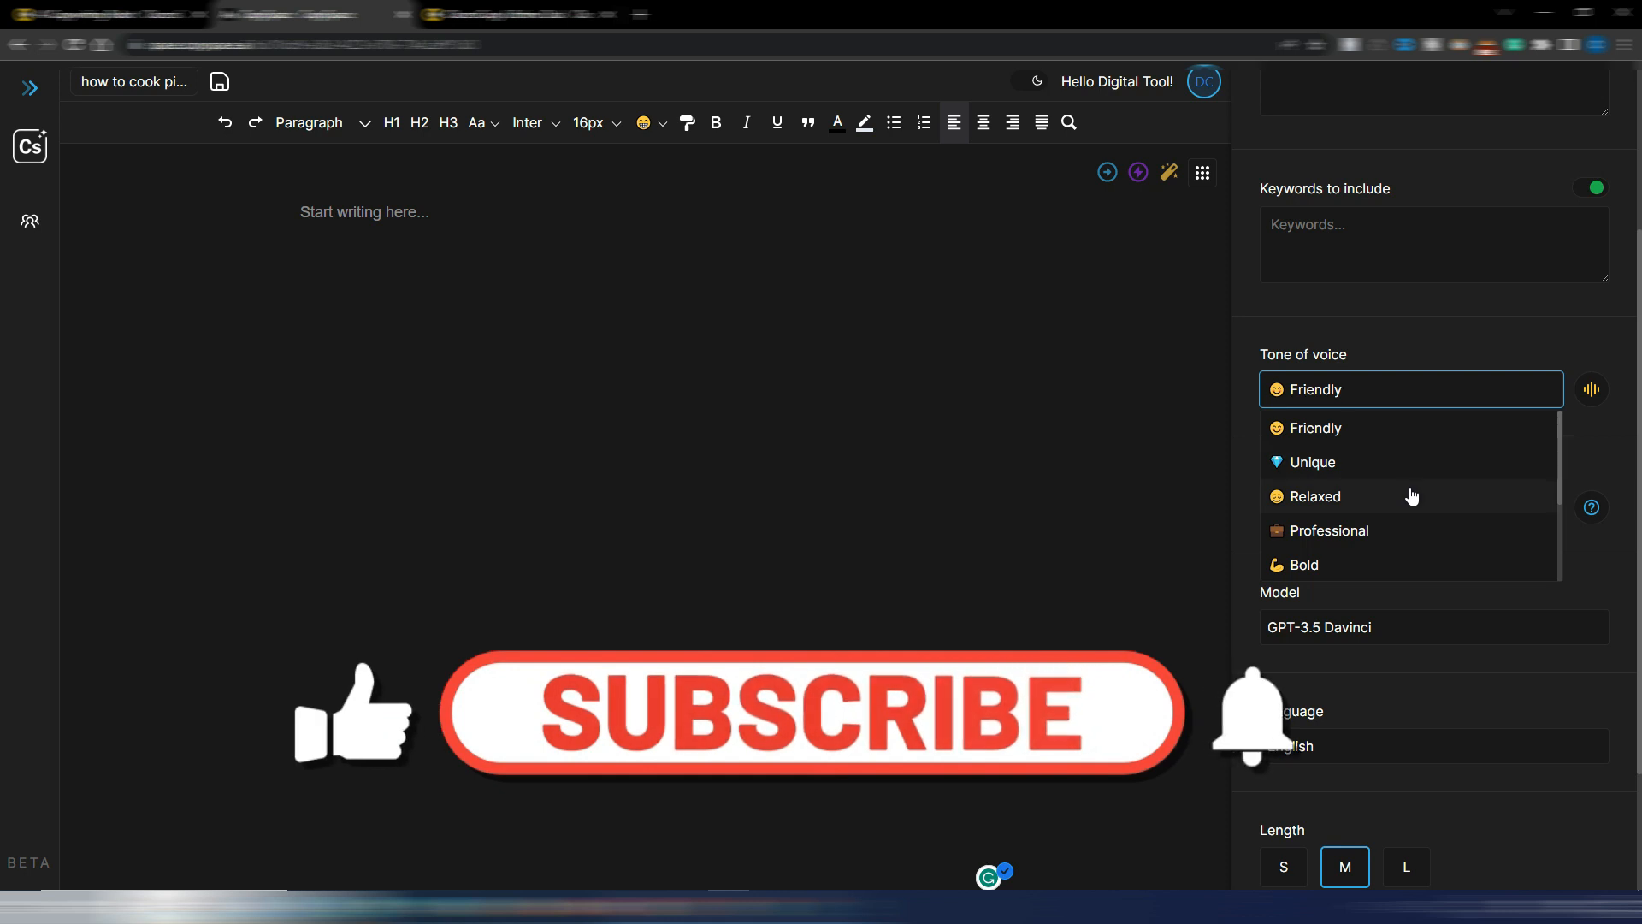
pyautogui.scroll(-2, 1403, 497)
pyautogui.scroll(-2, 1403, 492)
pyautogui.scroll(2, 1403, 481)
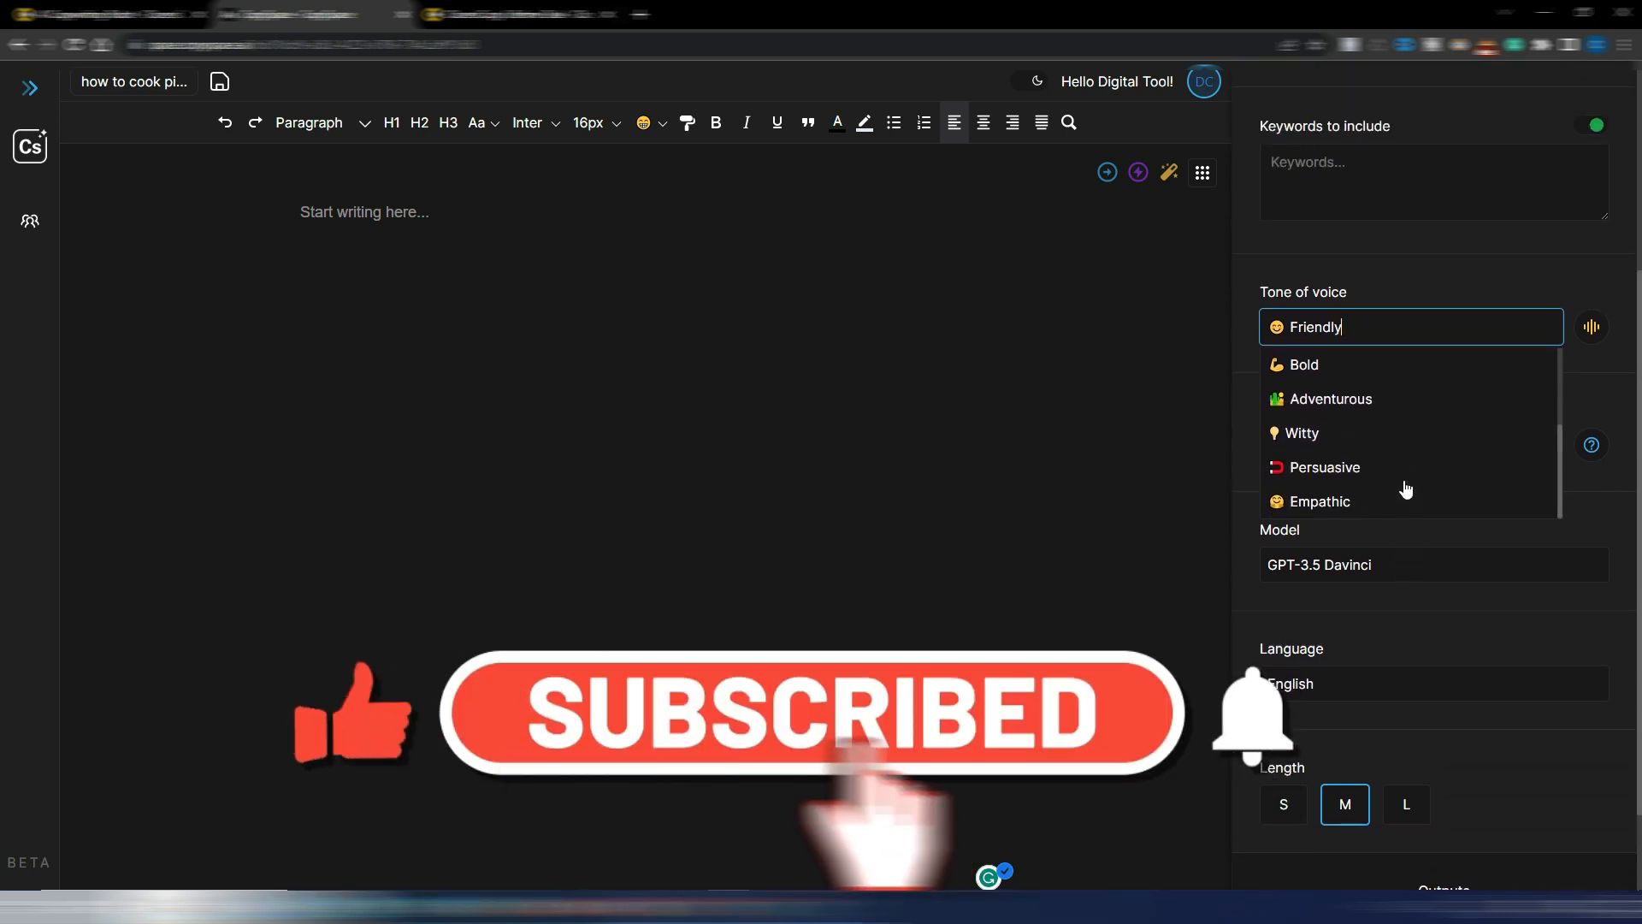
pyautogui.click(1486, 681)
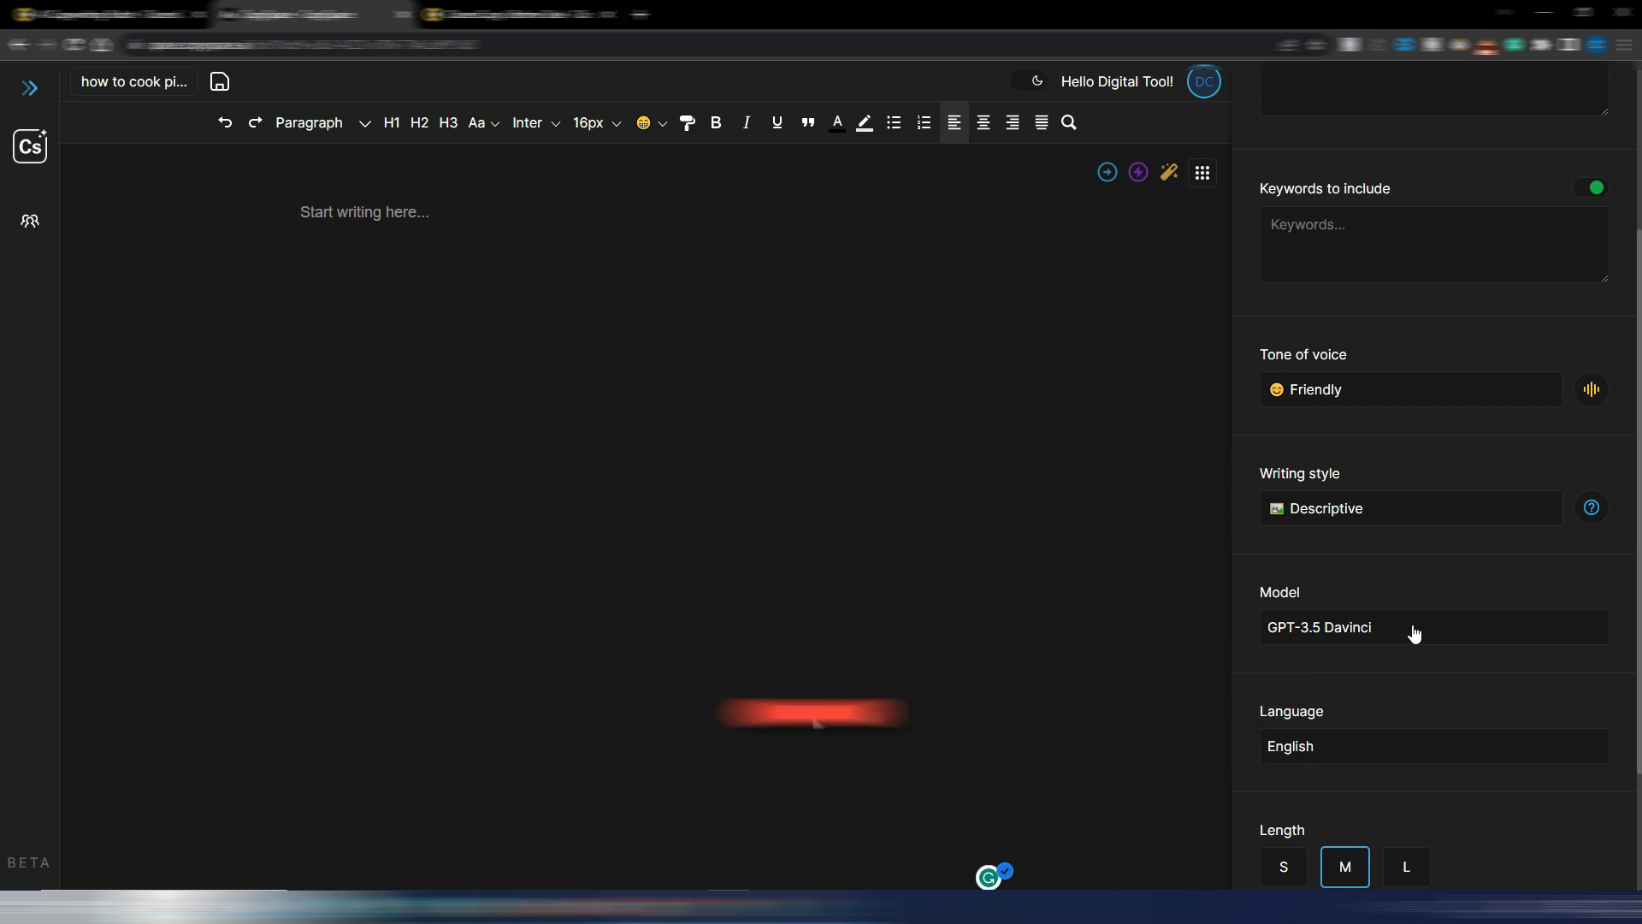
# Set the Compose model to GPT-4 and look through the available output languages, keeping English
pyautogui.click(1414, 631)
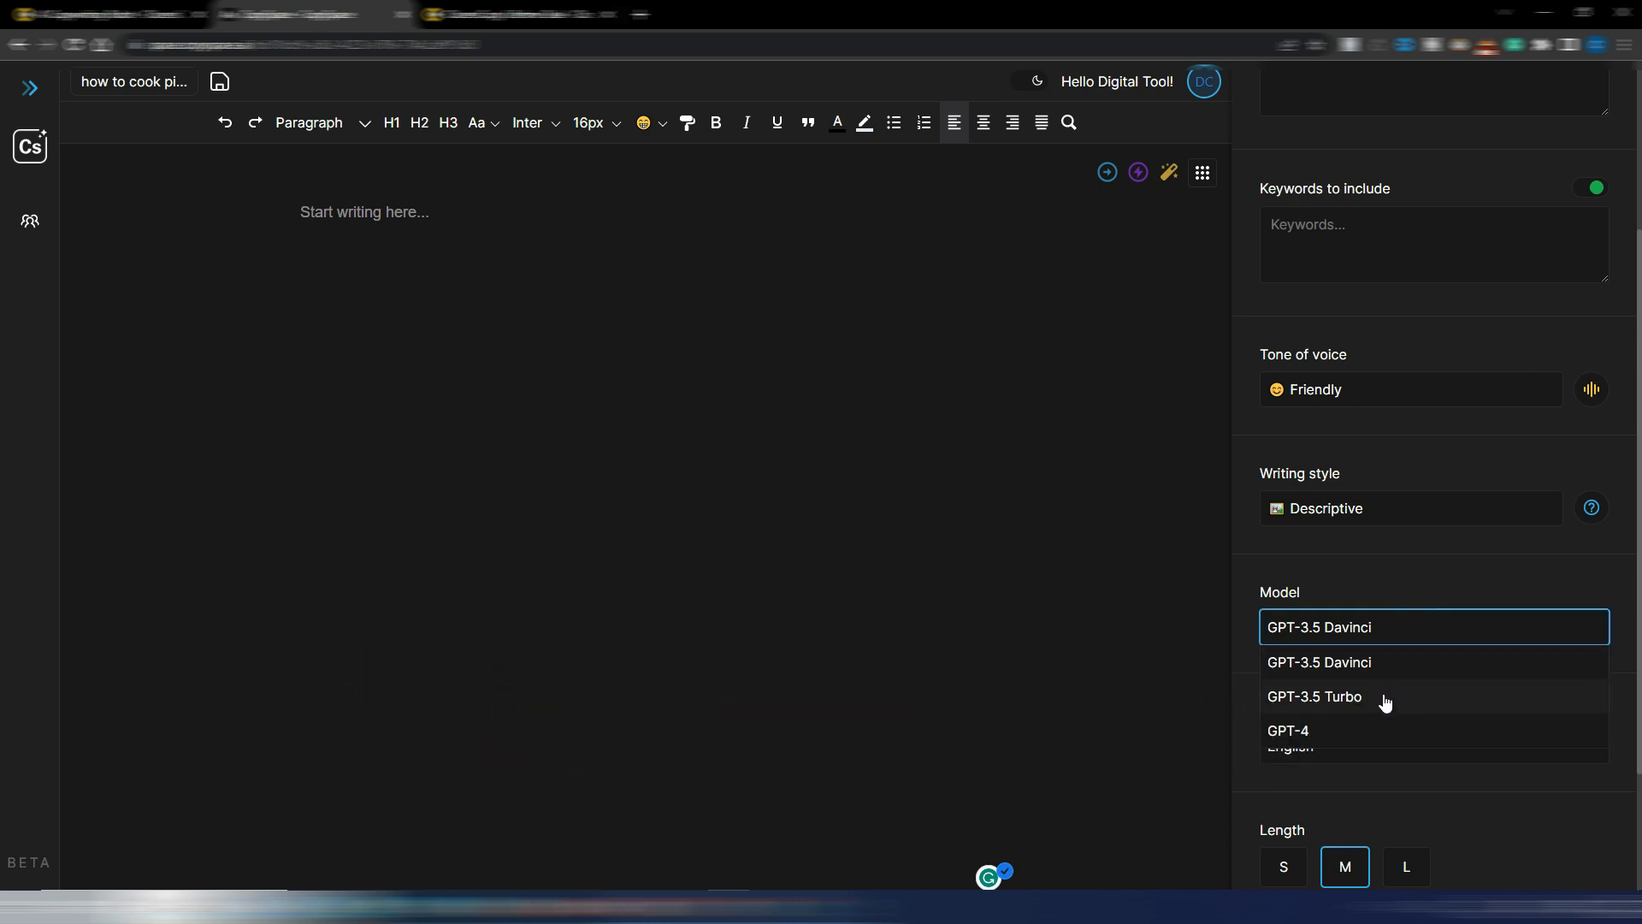
pyautogui.click(1335, 733)
pyautogui.scroll(-2, 1377, 603)
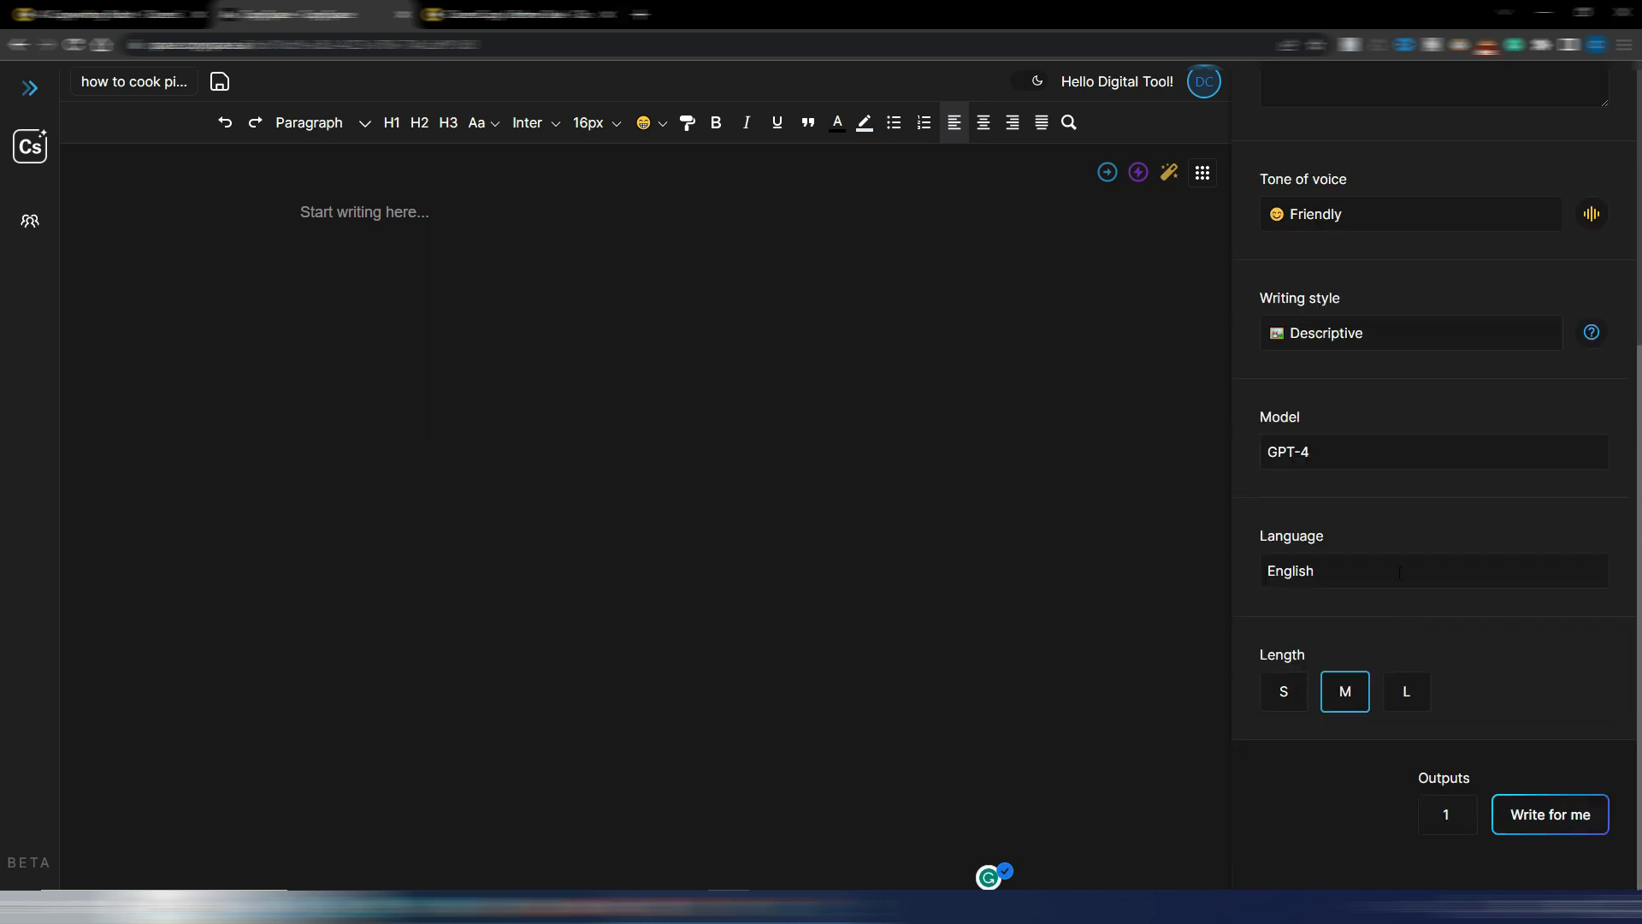
pyautogui.click(1356, 574)
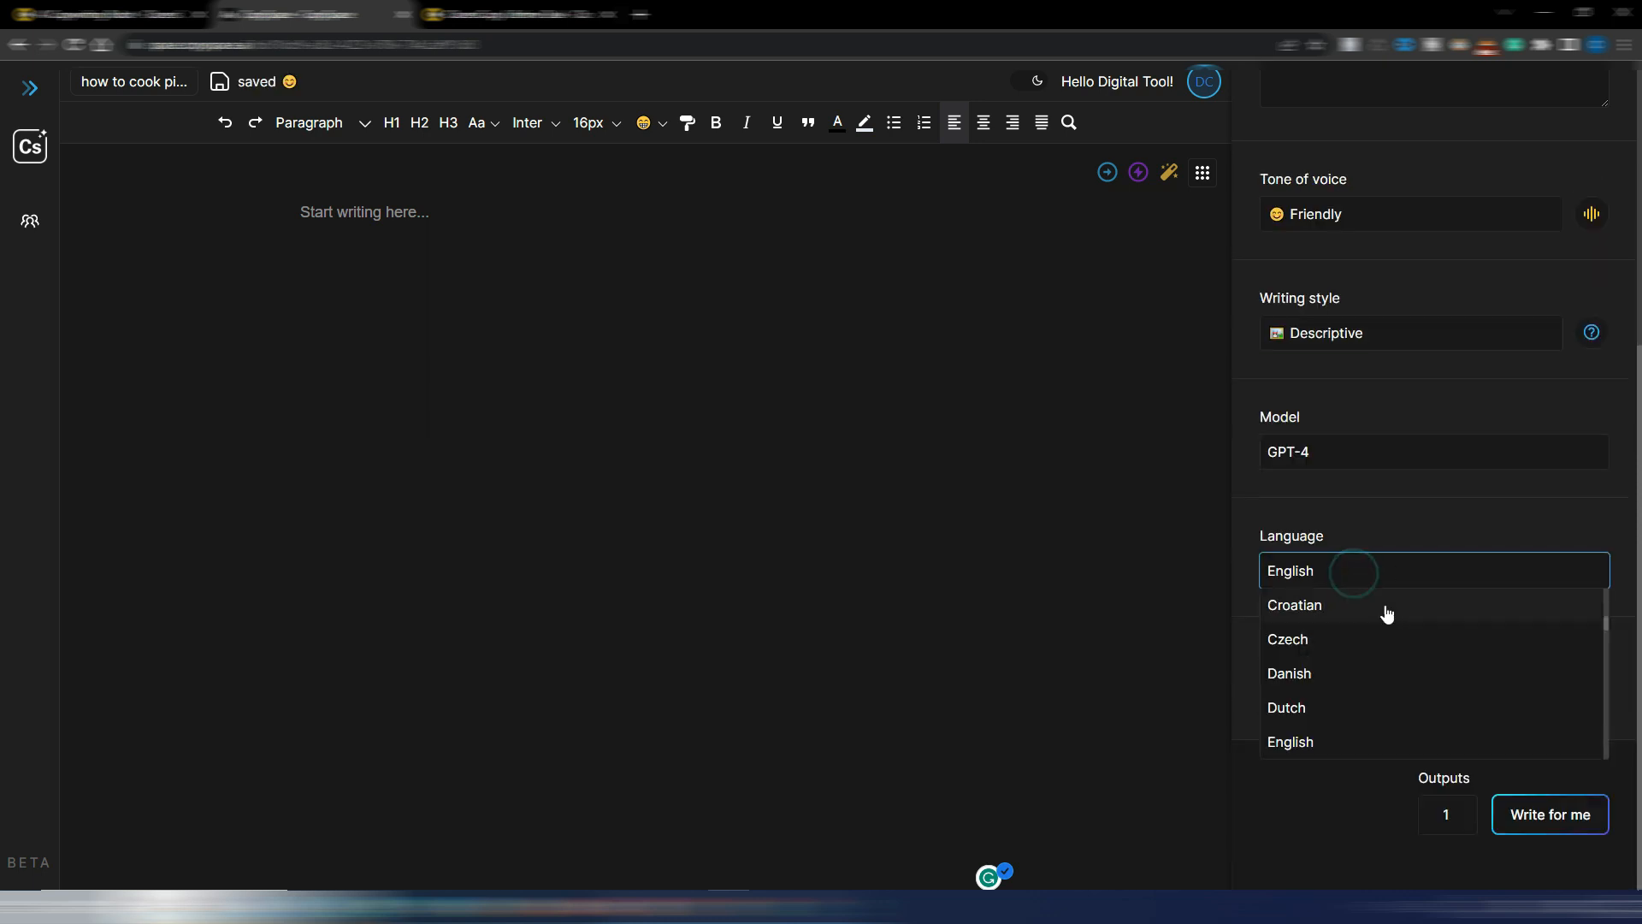
pyautogui.scroll(-3, 1386, 612)
pyautogui.scroll(-15, 1388, 617)
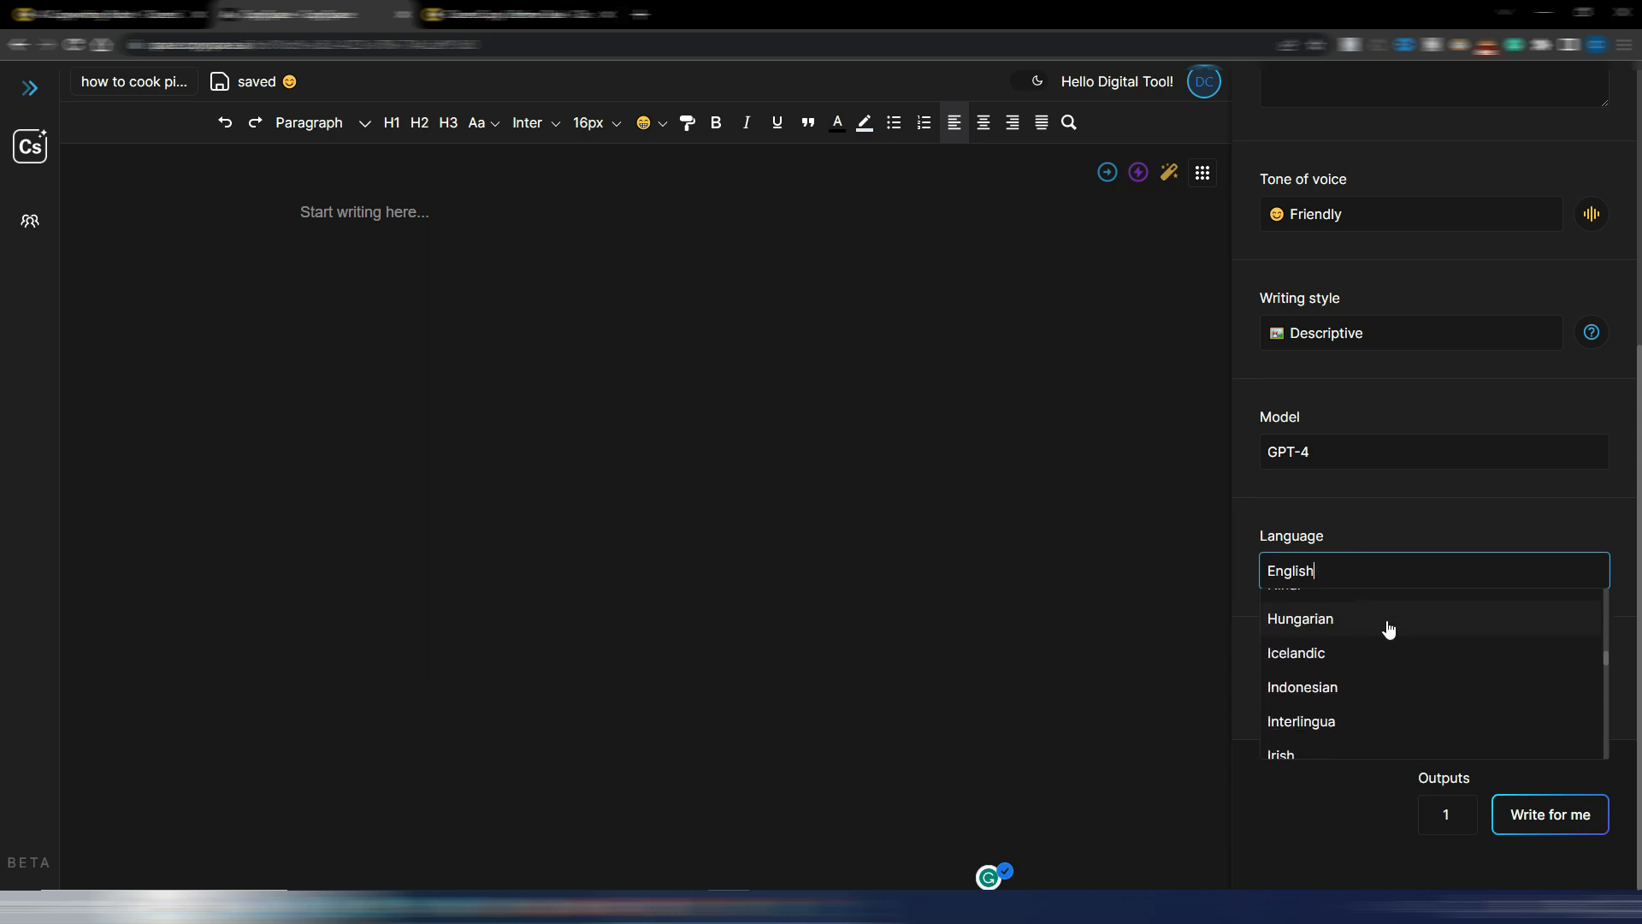
pyautogui.click(1441, 764)
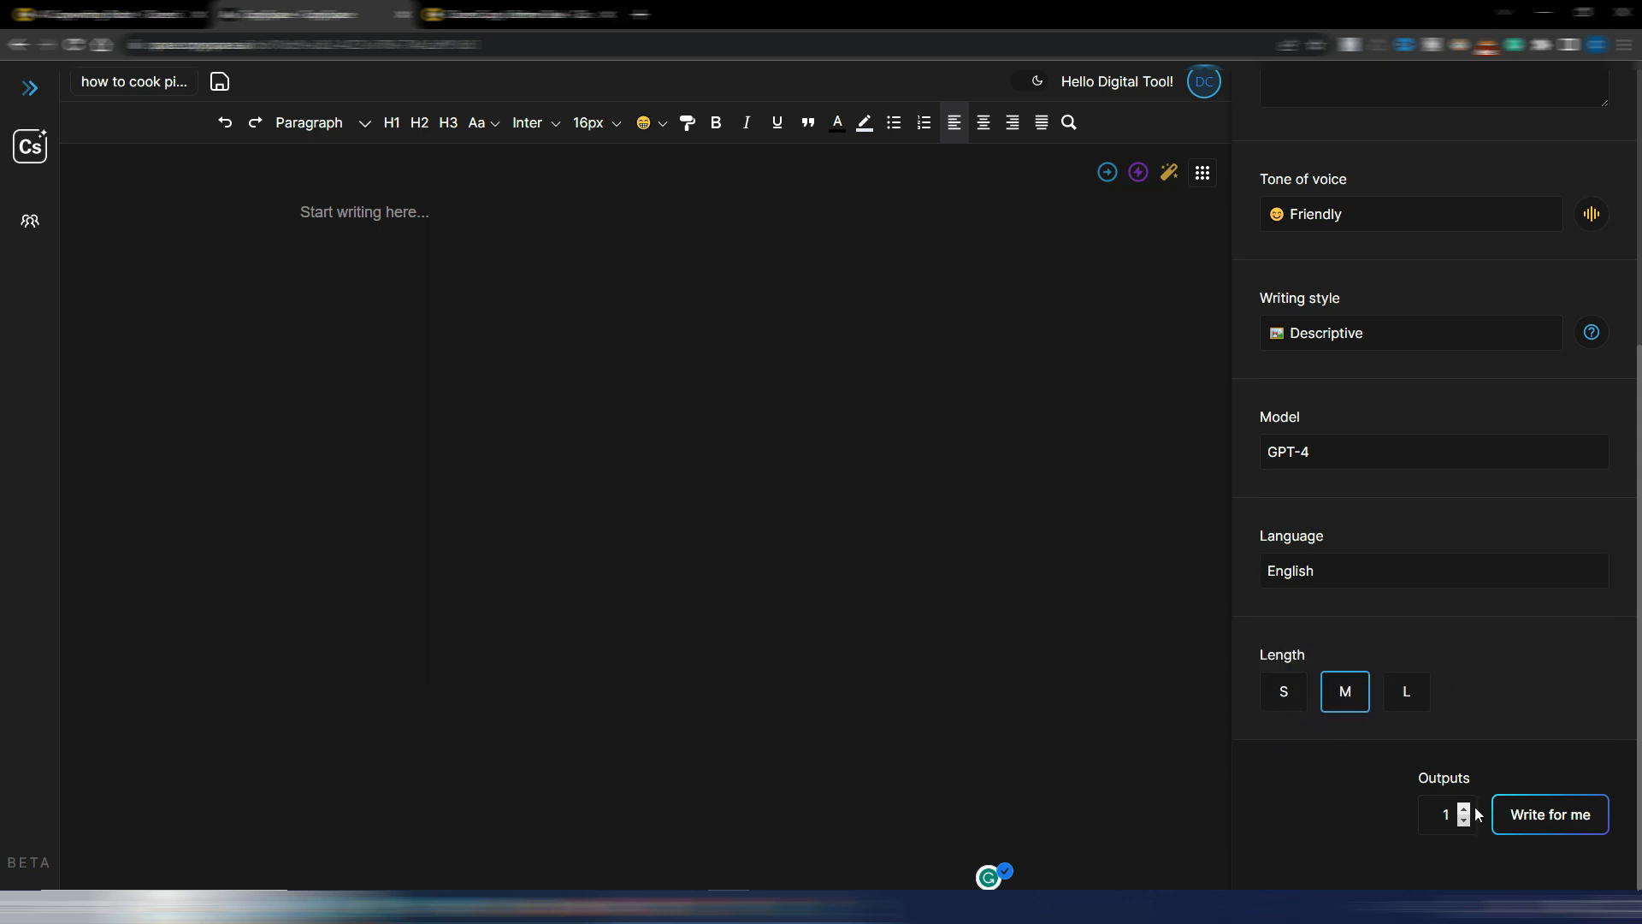
# Open the Tools app and examine its list of writing templates and the settings of the AIDA template
pyautogui.click(1203, 173)
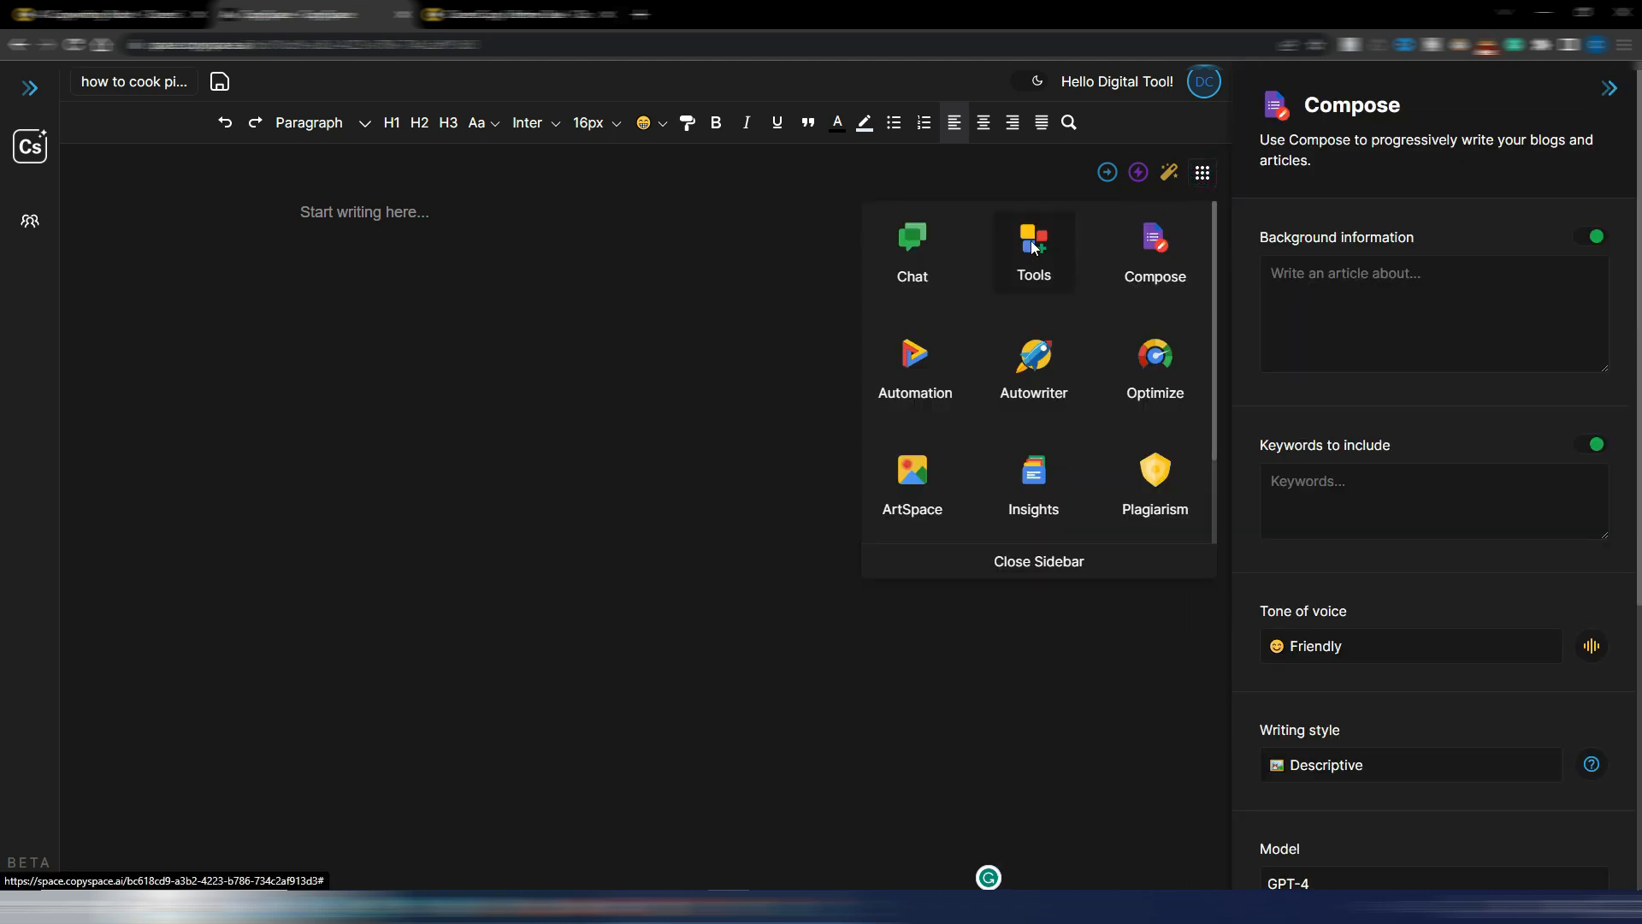
pyautogui.click(1075, 253)
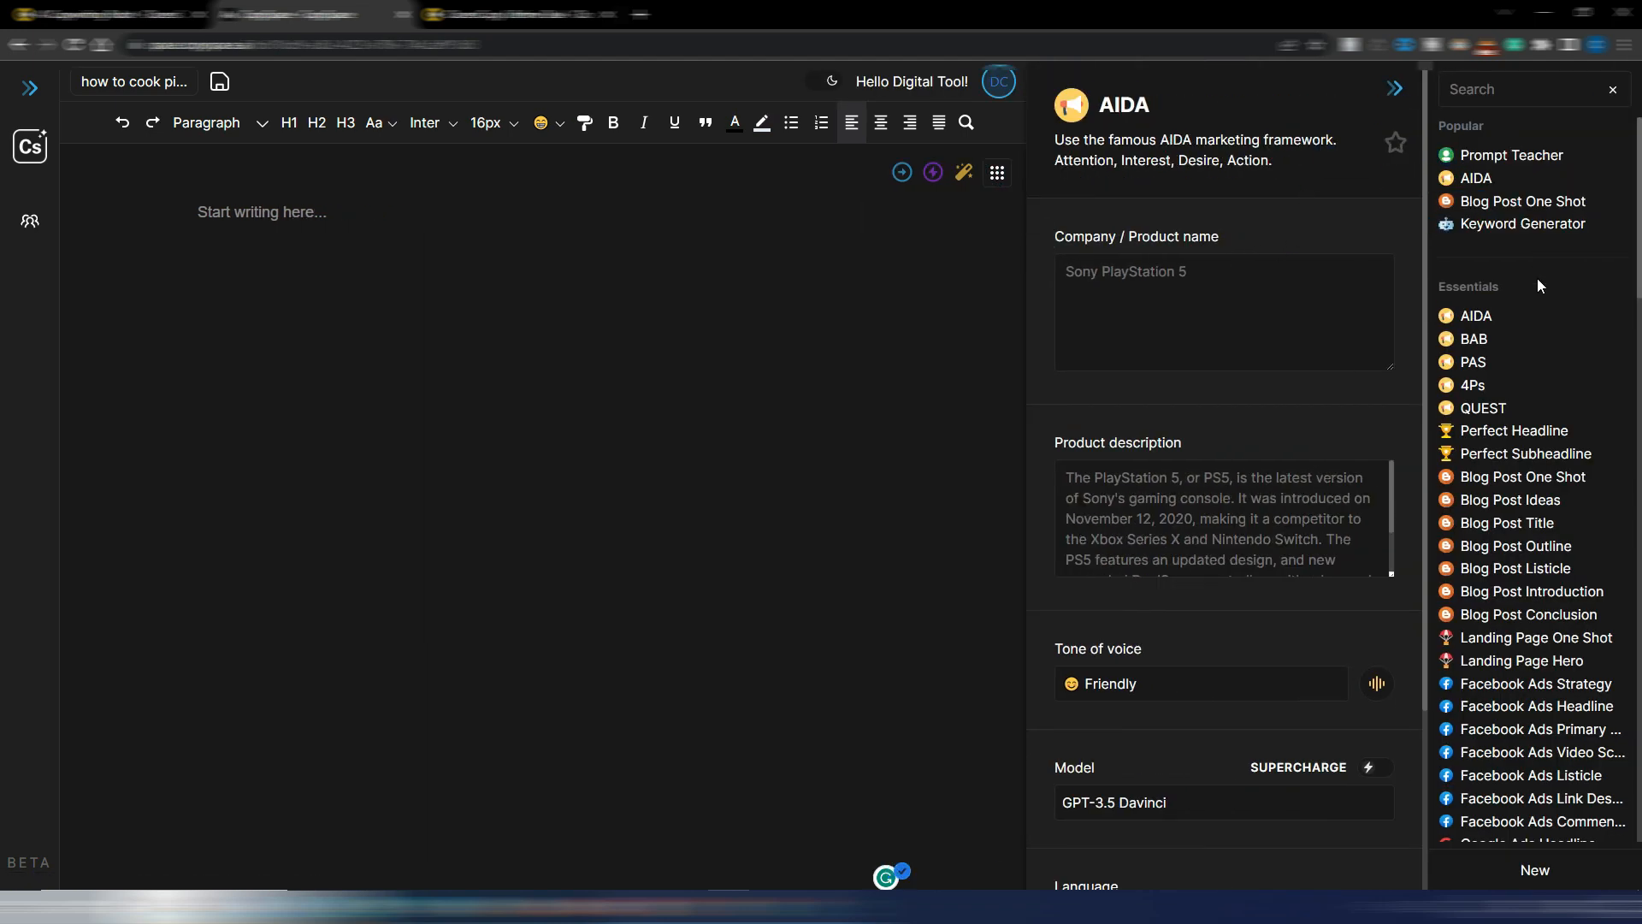
pyautogui.scroll(-6, 1537, 278)
pyautogui.scroll(-10, 1542, 333)
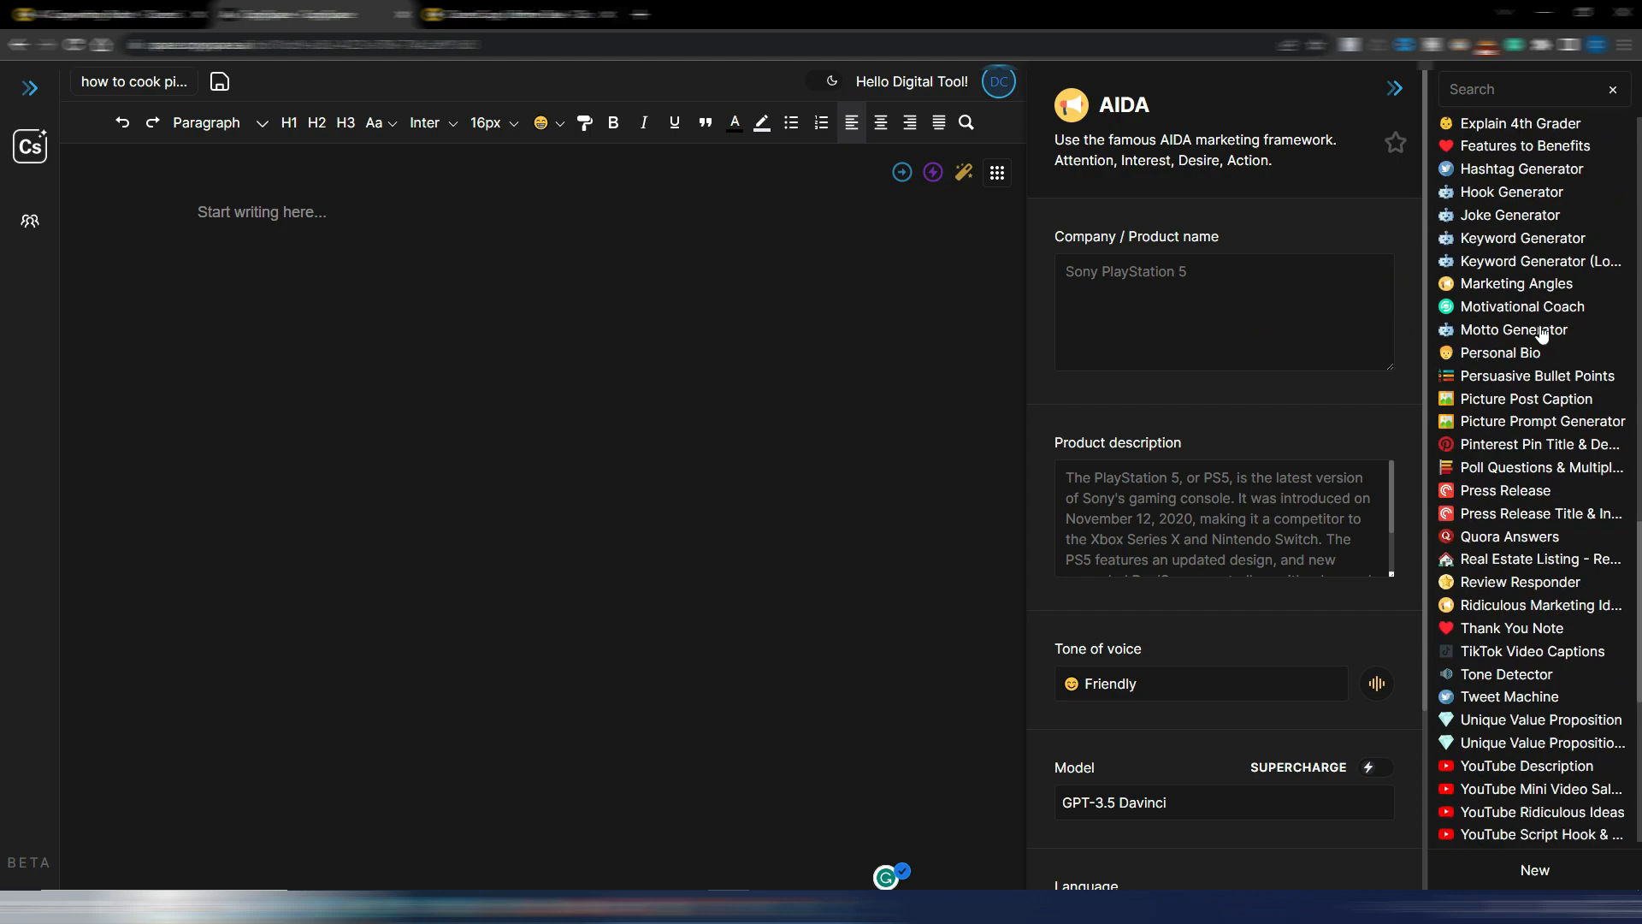
pyautogui.scroll(15, 1540, 377)
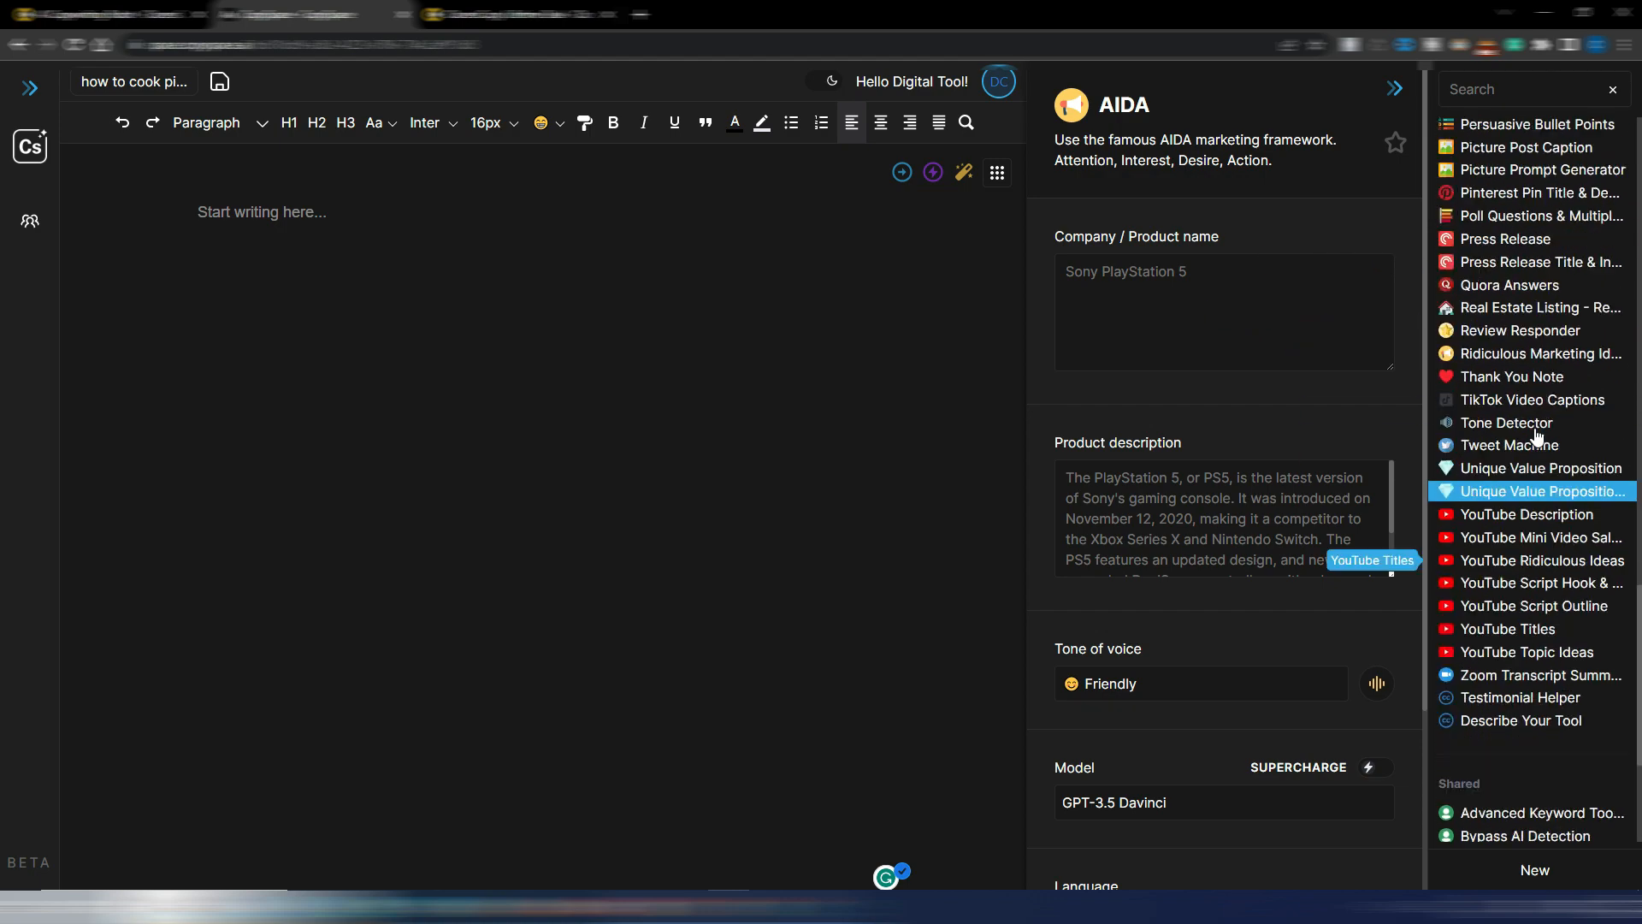
pyautogui.scroll(6, 1536, 432)
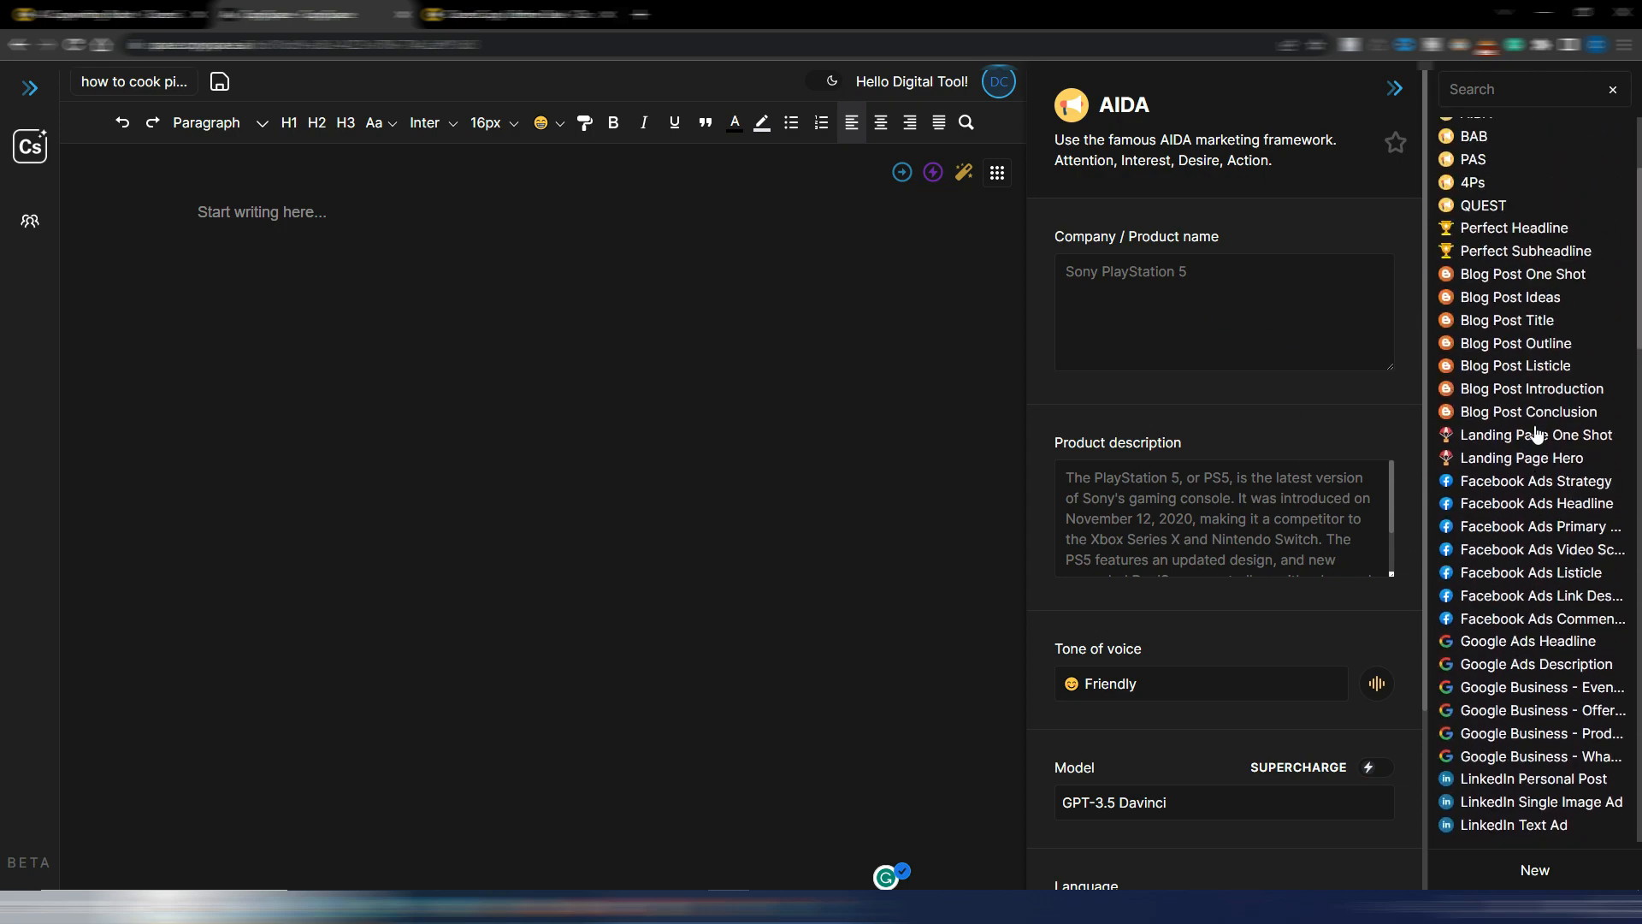
pyautogui.scroll(2, 1540, 389)
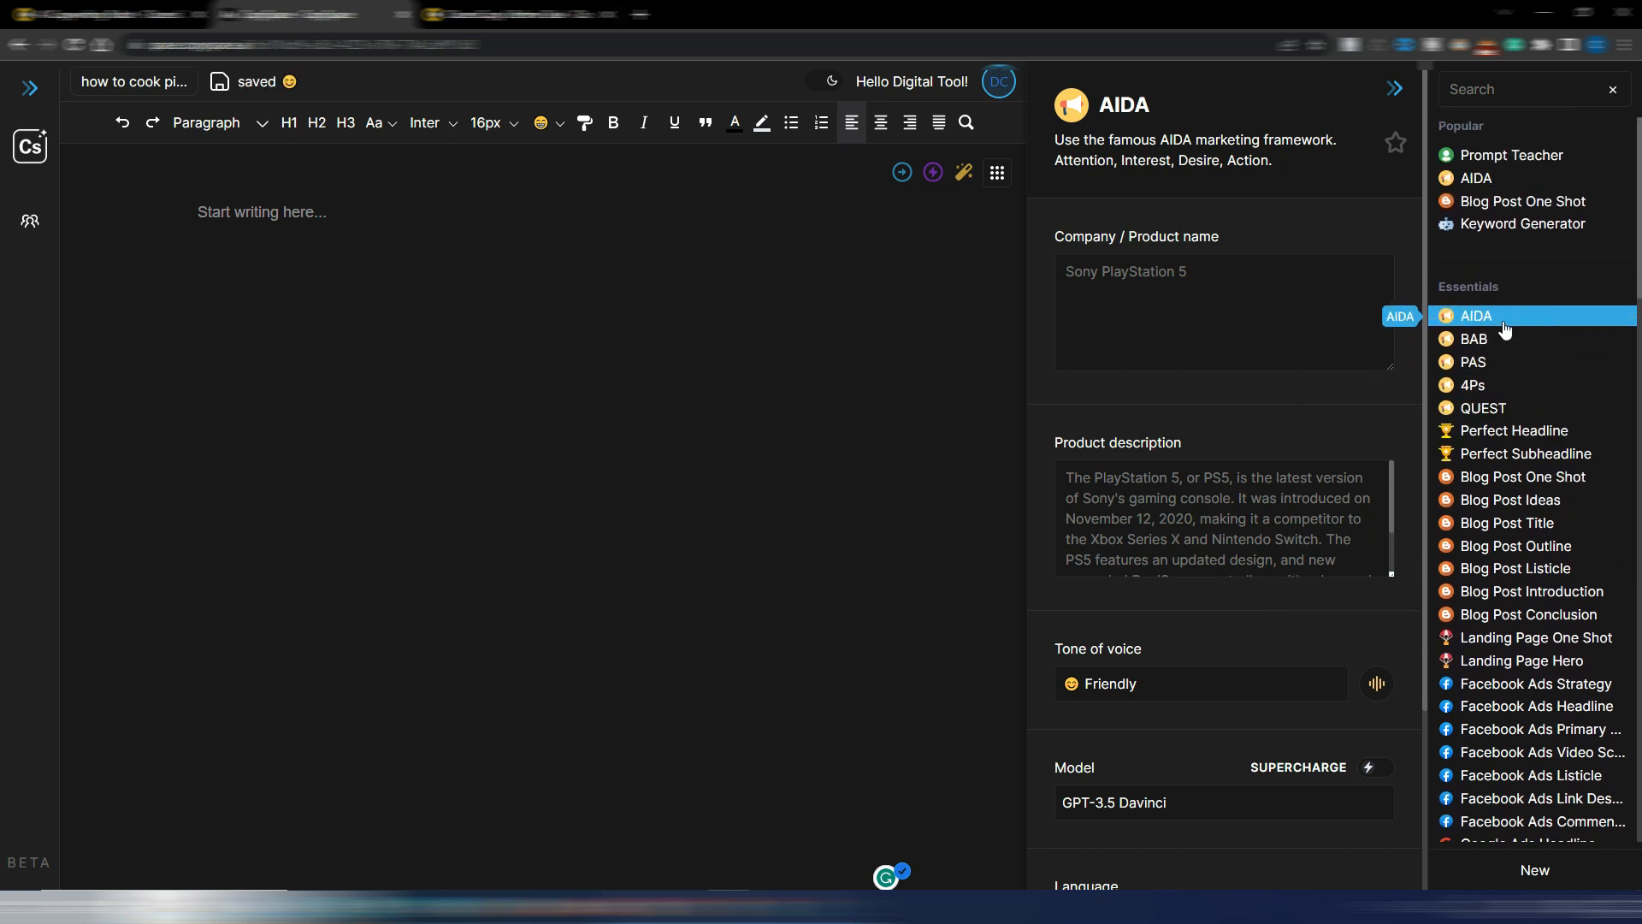
pyautogui.scroll(-2, 1199, 503)
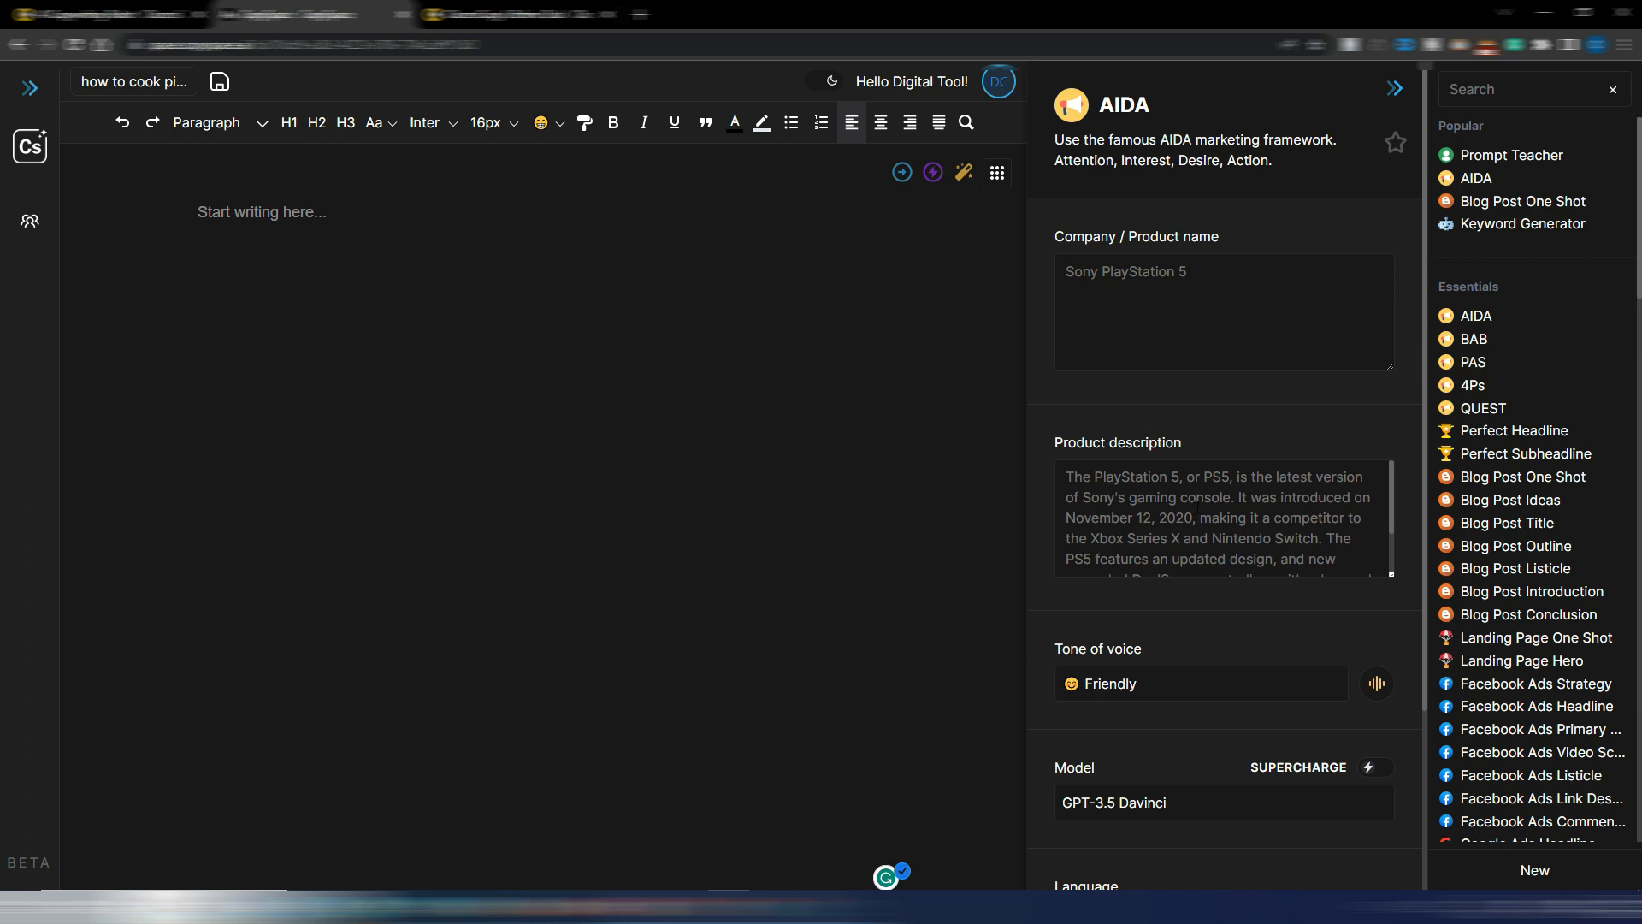
pyautogui.scroll(-3, 1257, 609)
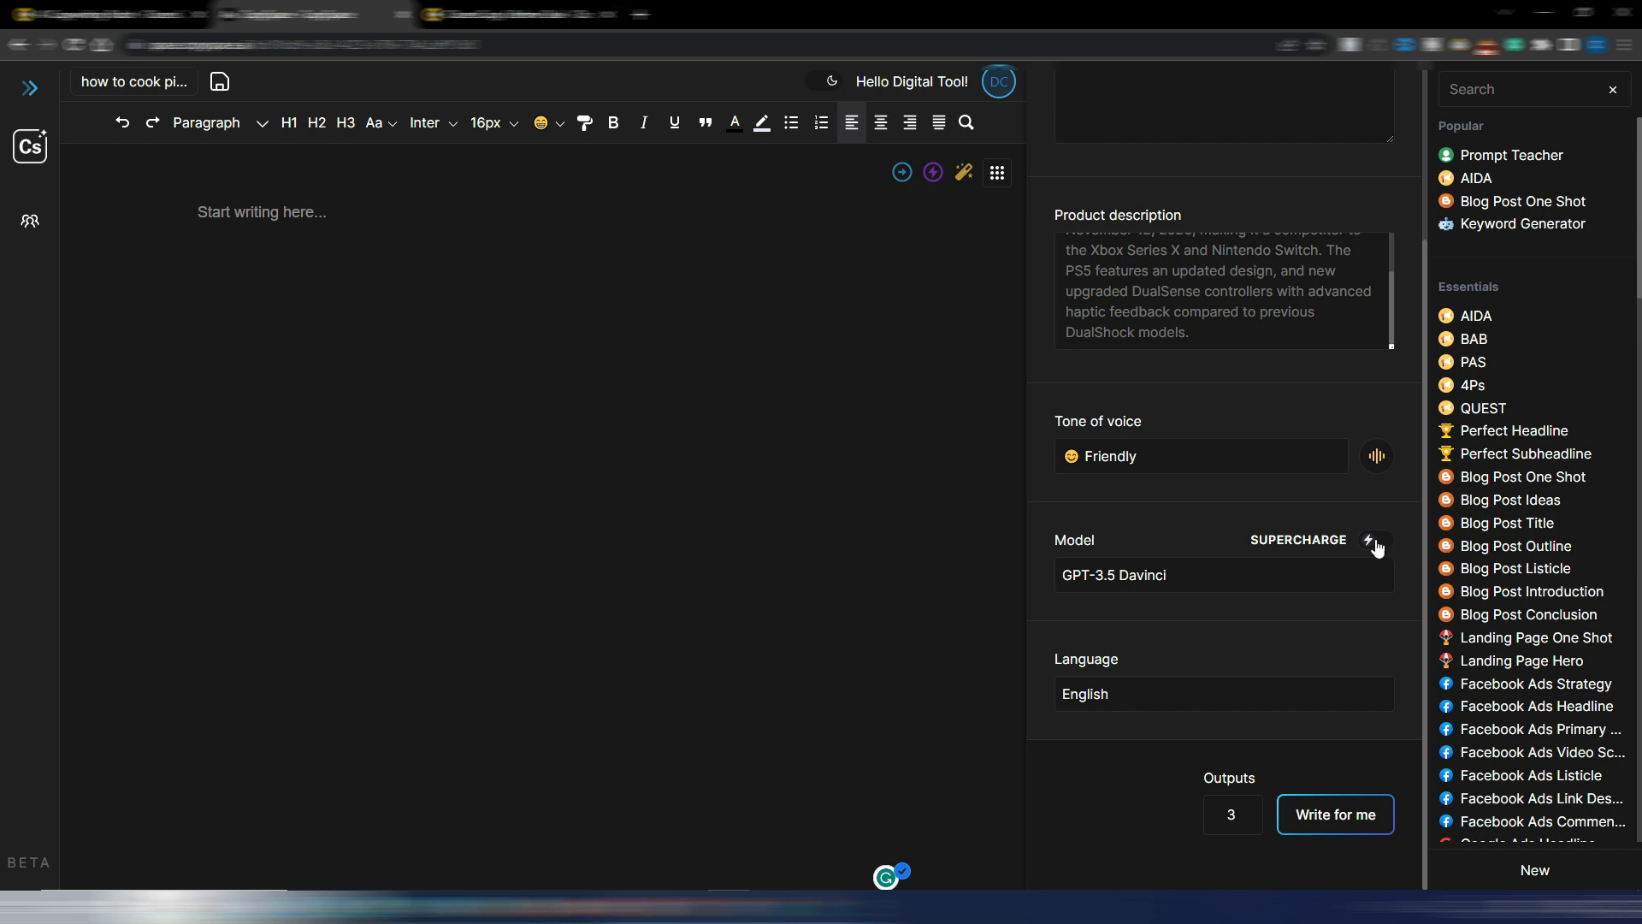
pyautogui.scroll(-15, 1495, 420)
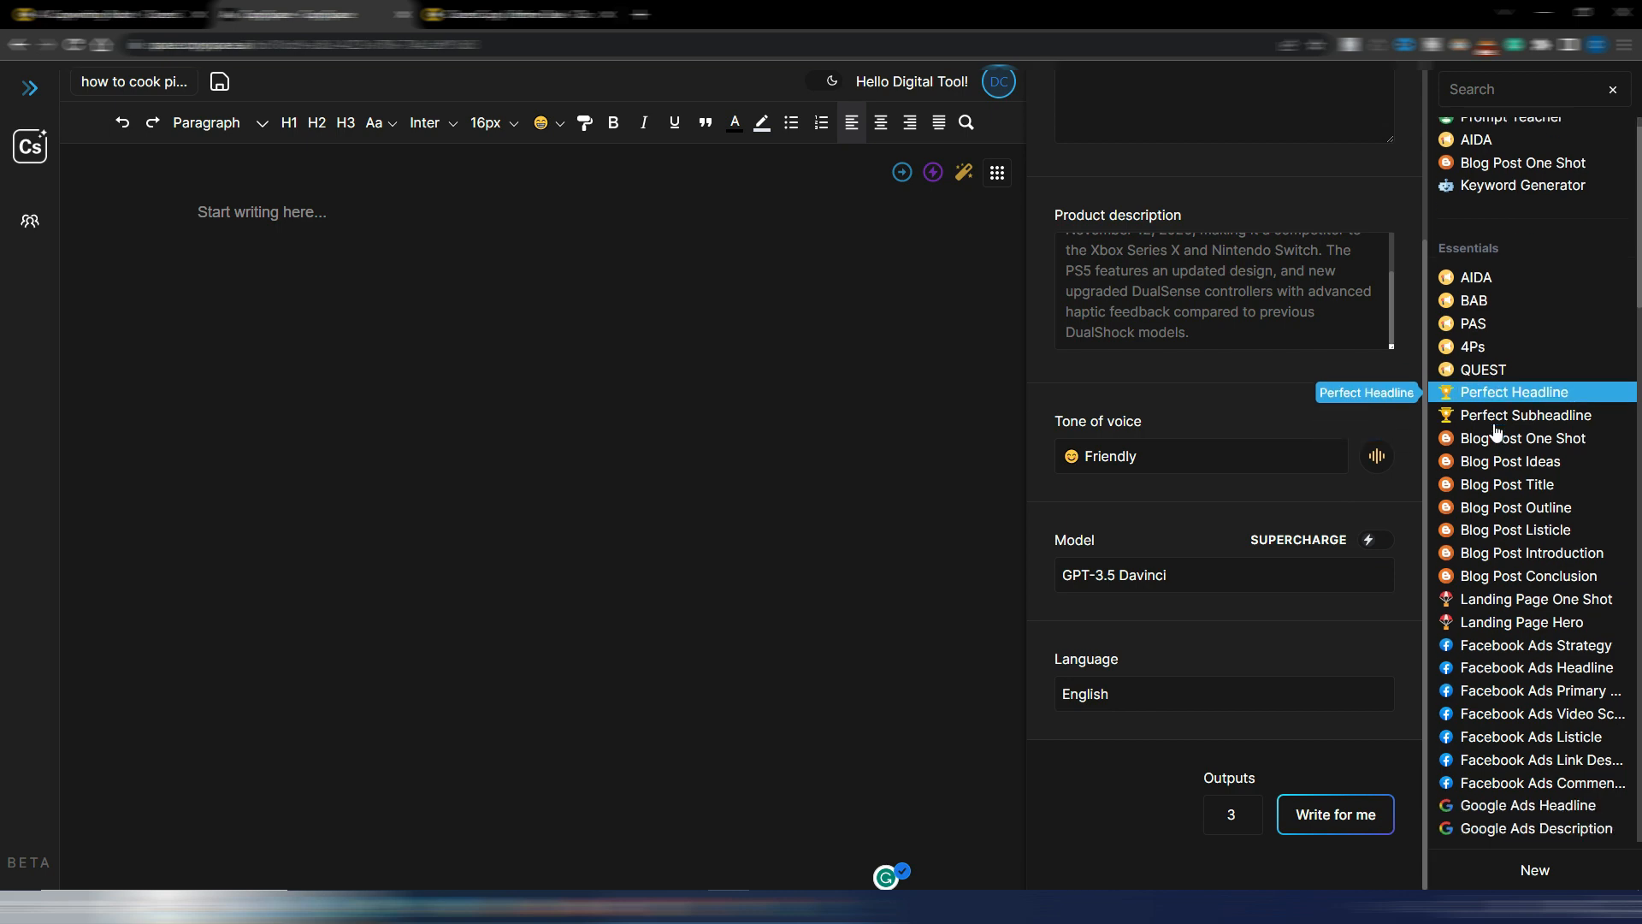
pyautogui.scroll(-5, 1545, 443)
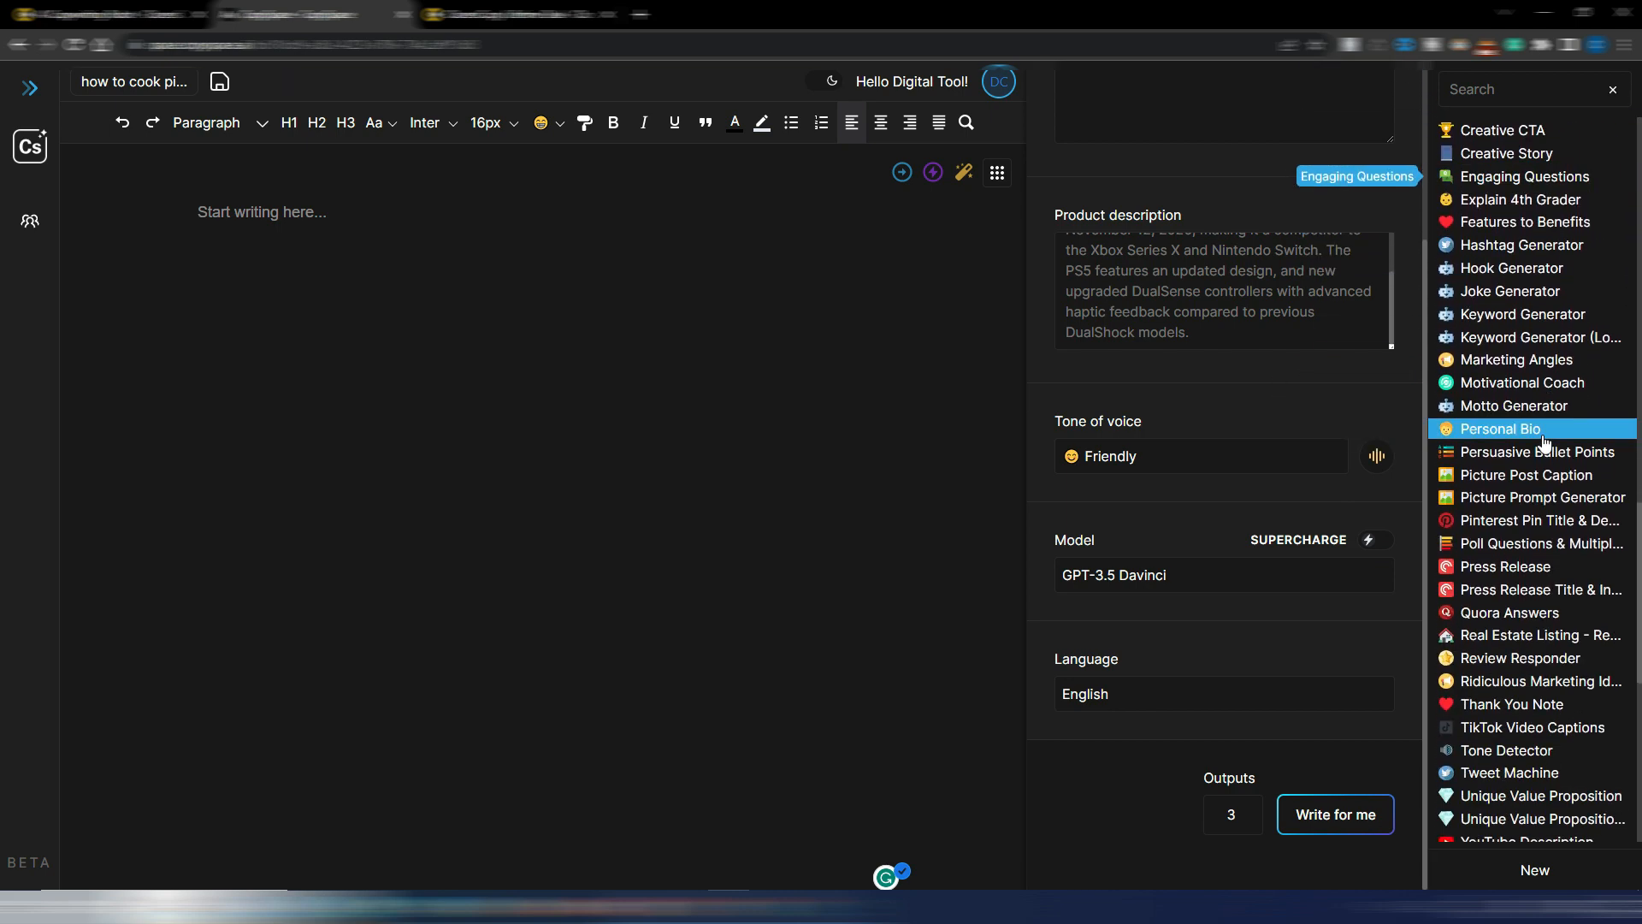
# Open the Blog Post Introduction template and enter "how to cook pizza" as the blog post title and "pizza lovers" as the audience
pyautogui.scroll(20, 1541, 439)
pyautogui.click(1507, 428)
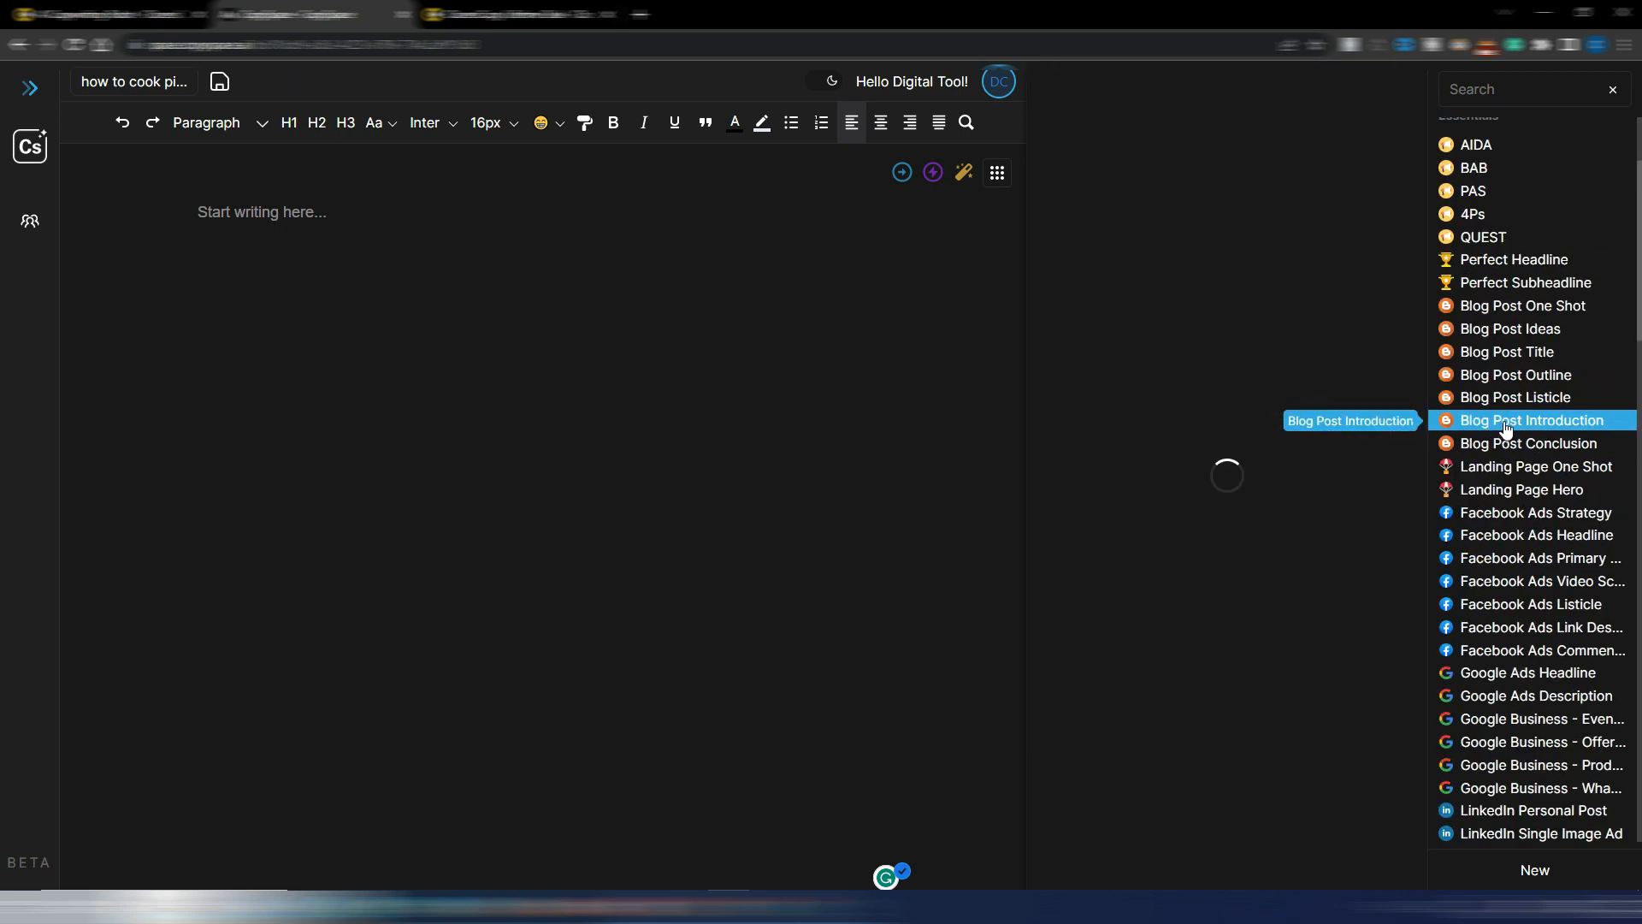
pyautogui.click(1135, 276)
pyautogui.write('how to cook pizza')
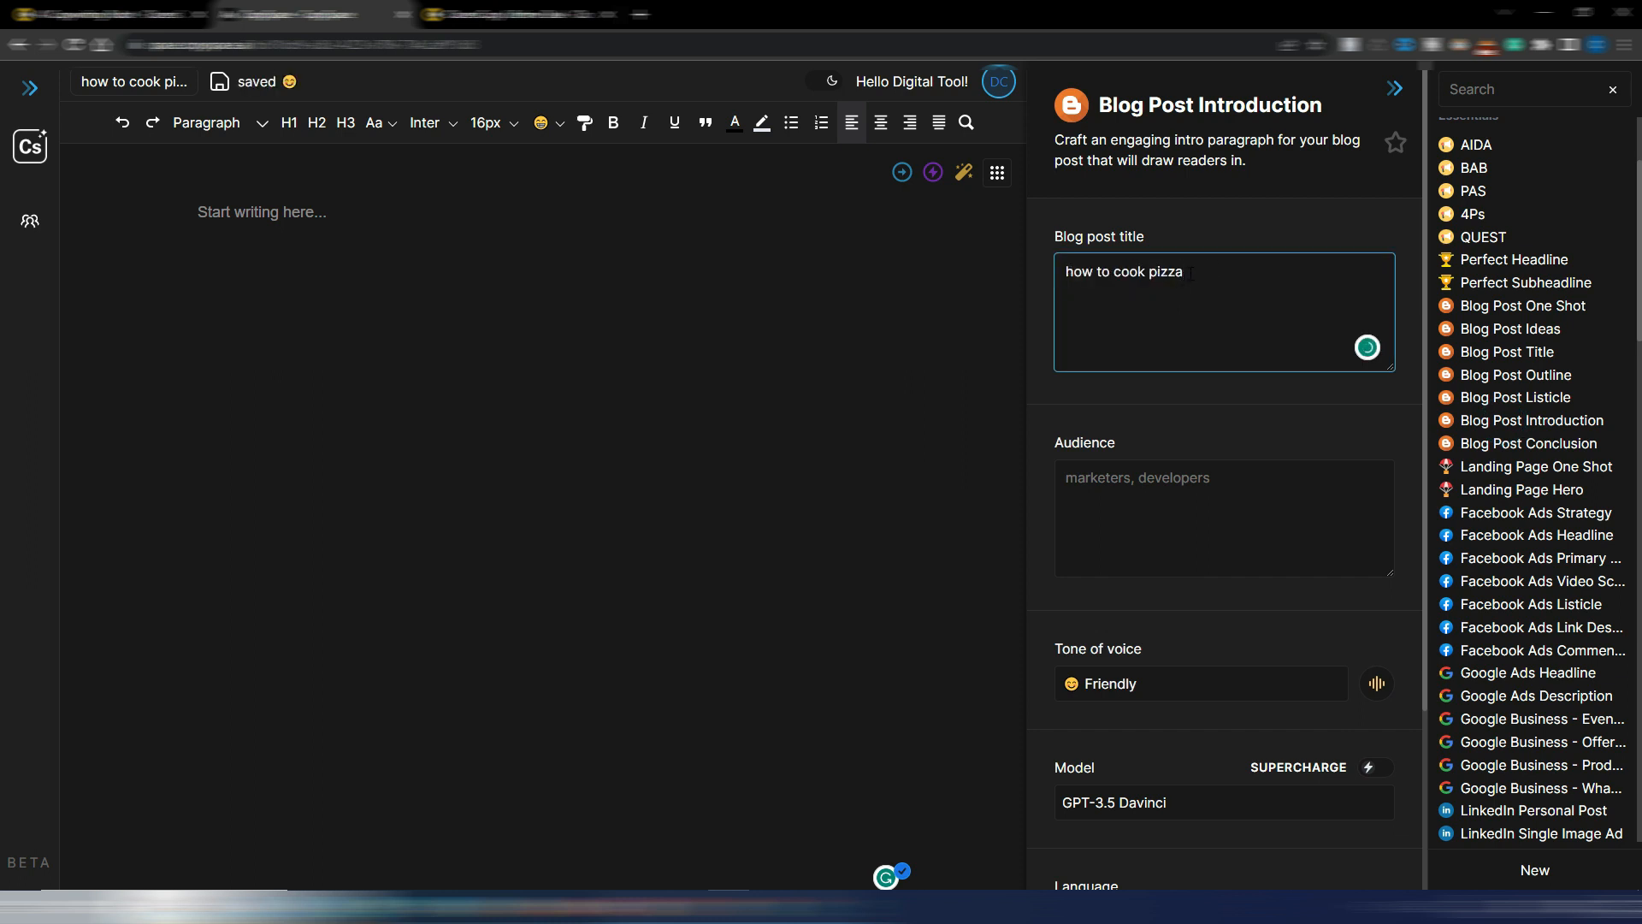
pyautogui.click(1153, 489)
pyautogui.write('pizza lovers')
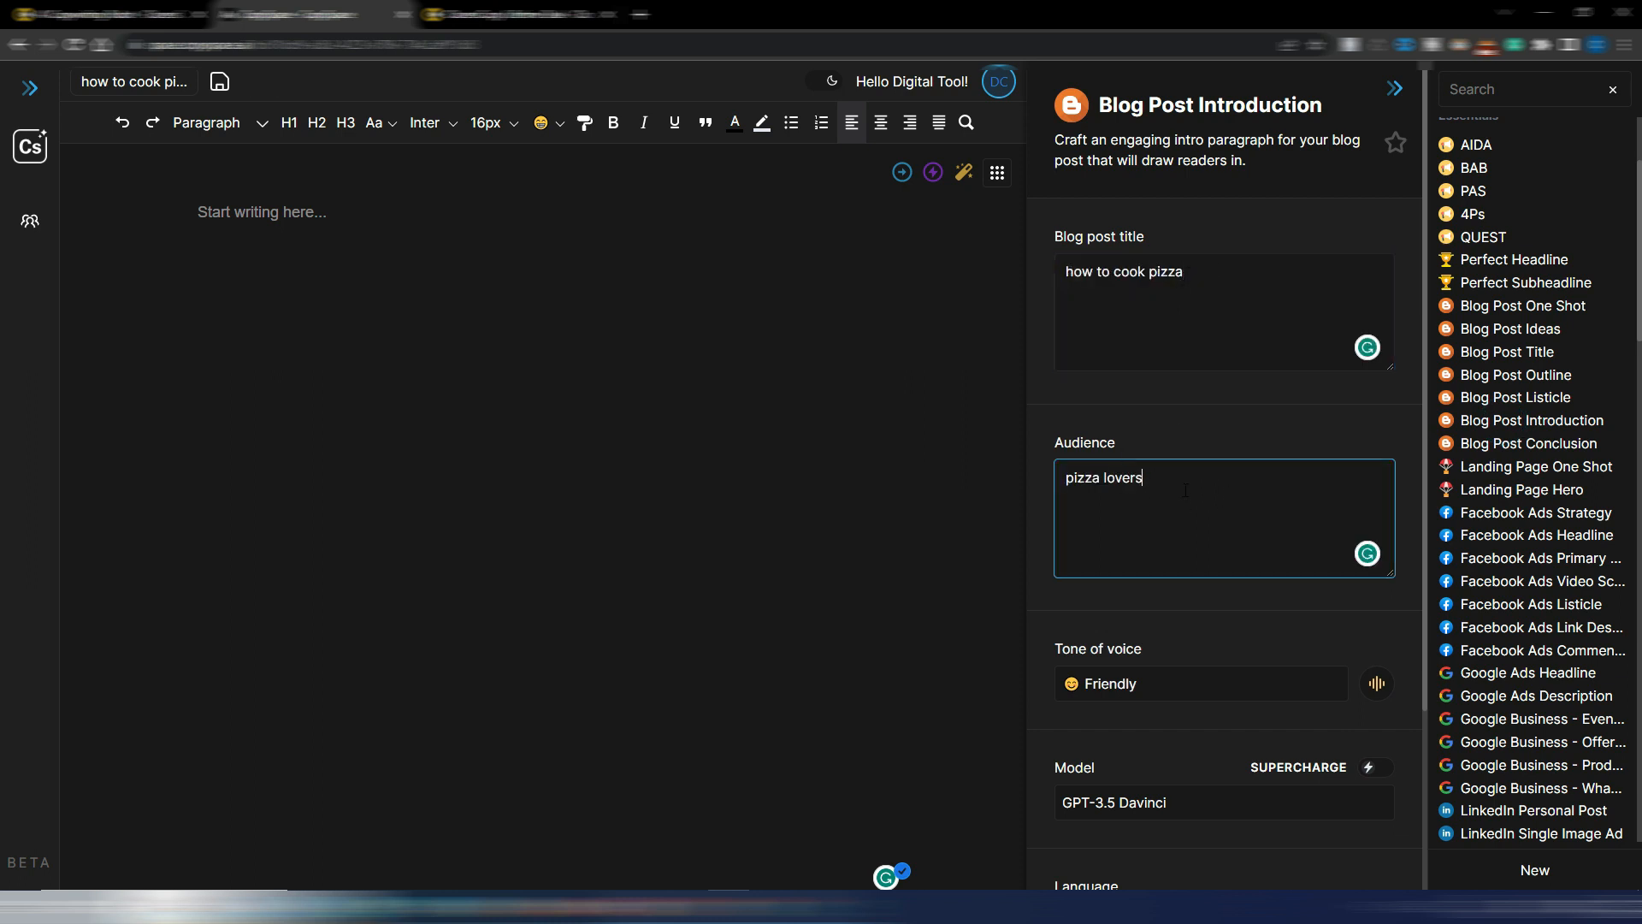
# Set the model for the blog post introduction to GPT-4
pyautogui.scroll(-3, 1185, 490)
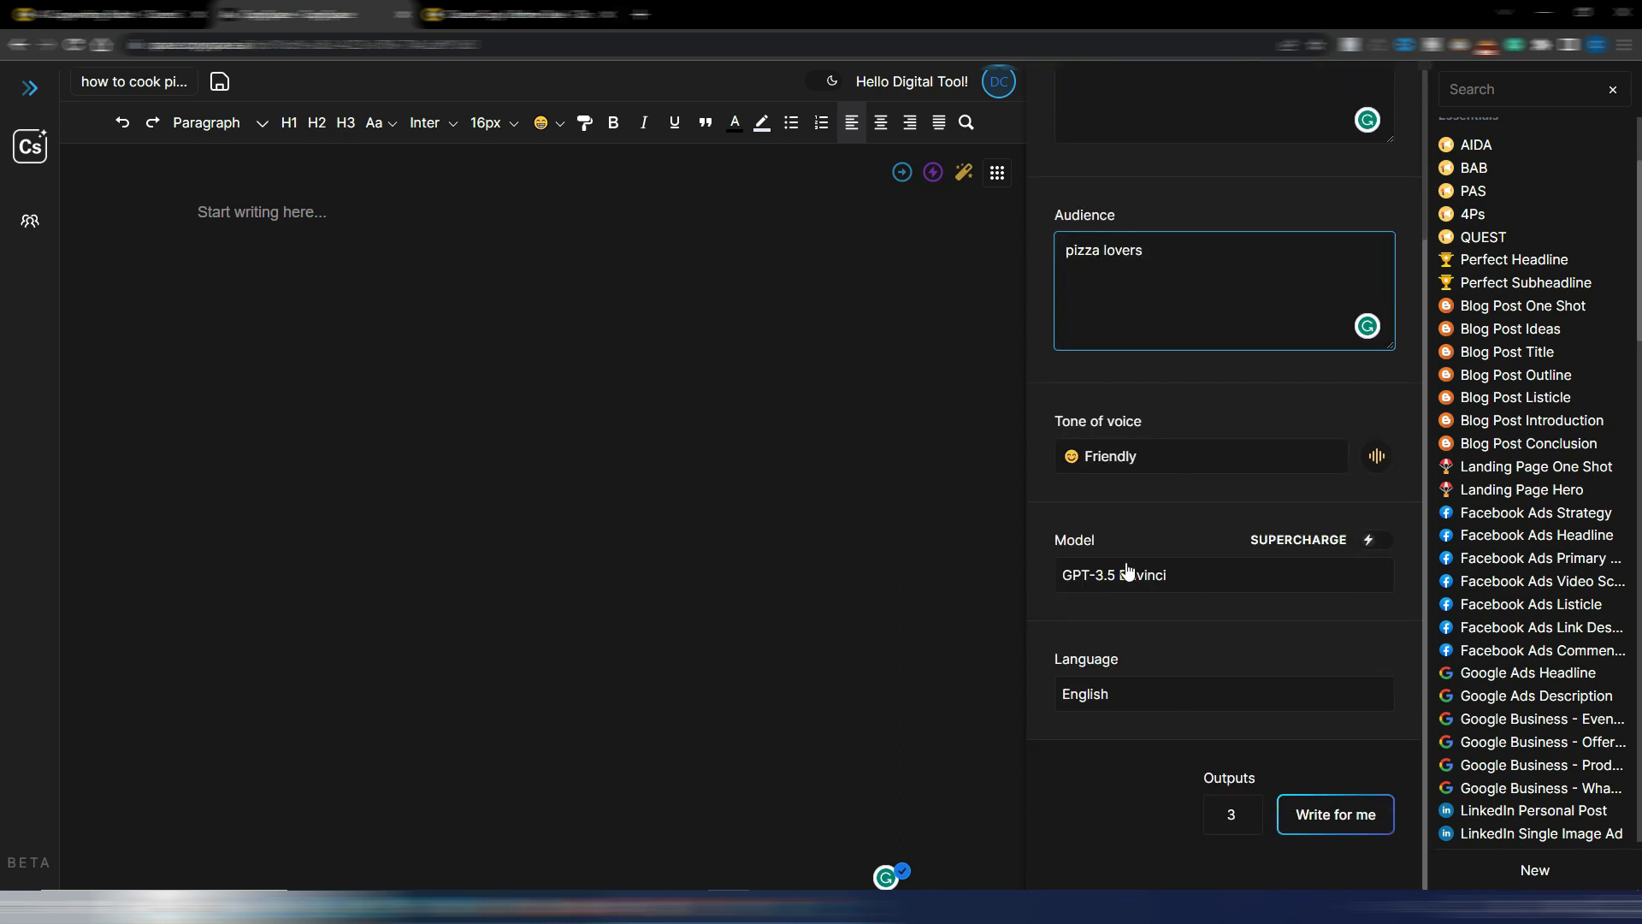
pyautogui.click(1189, 576)
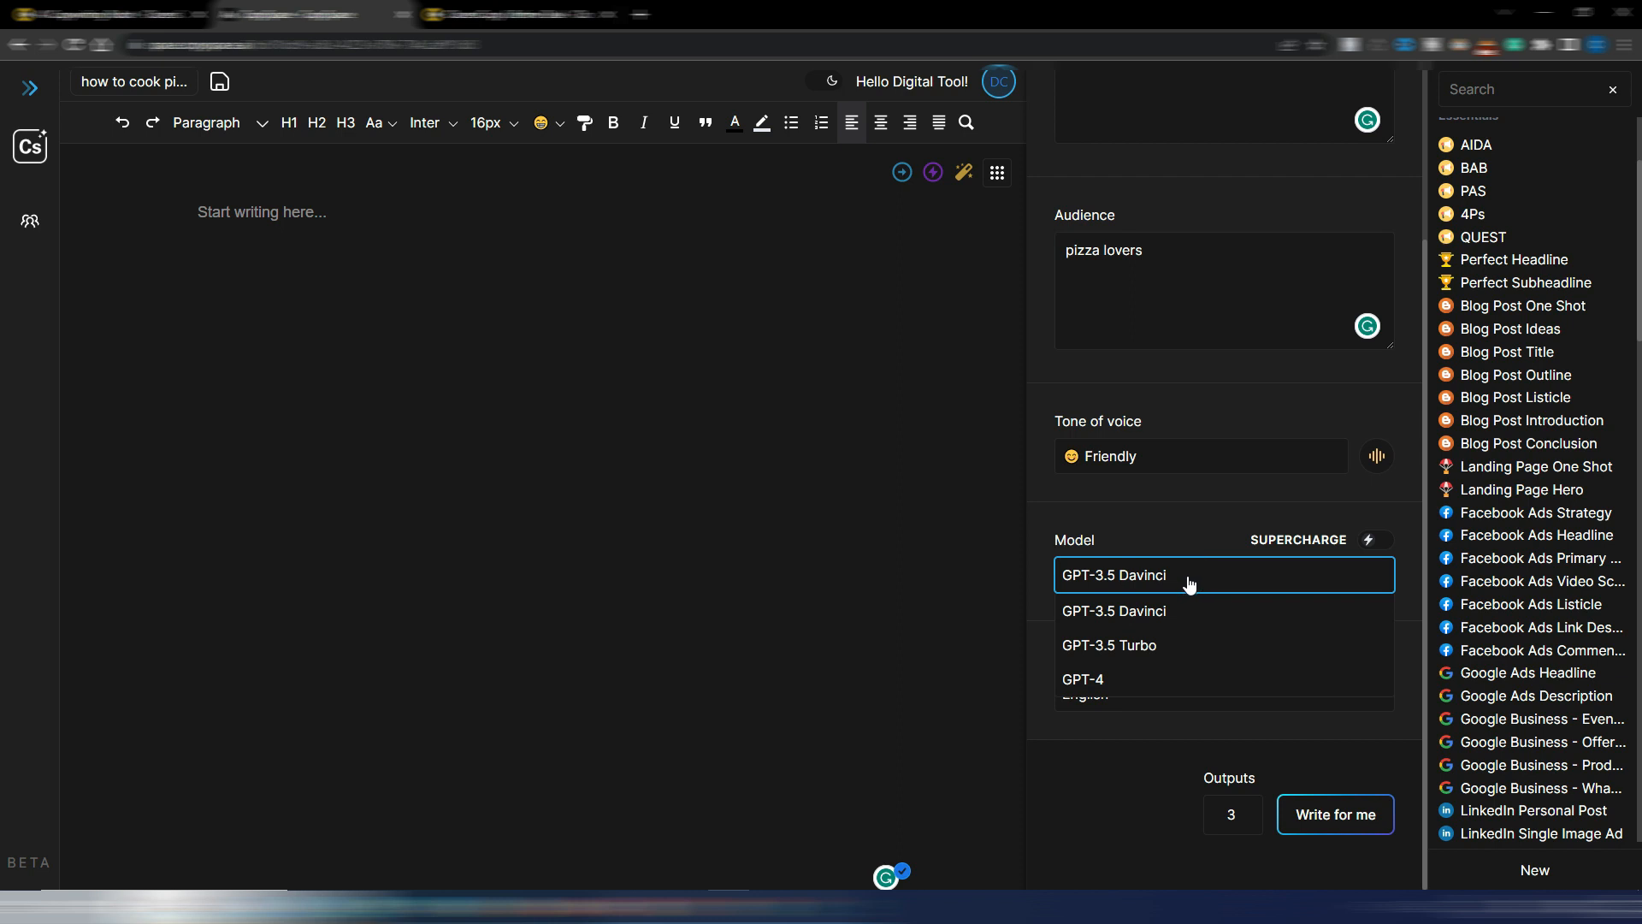
pyautogui.click(1190, 579)
pyautogui.click(1189, 581)
pyautogui.click(1149, 680)
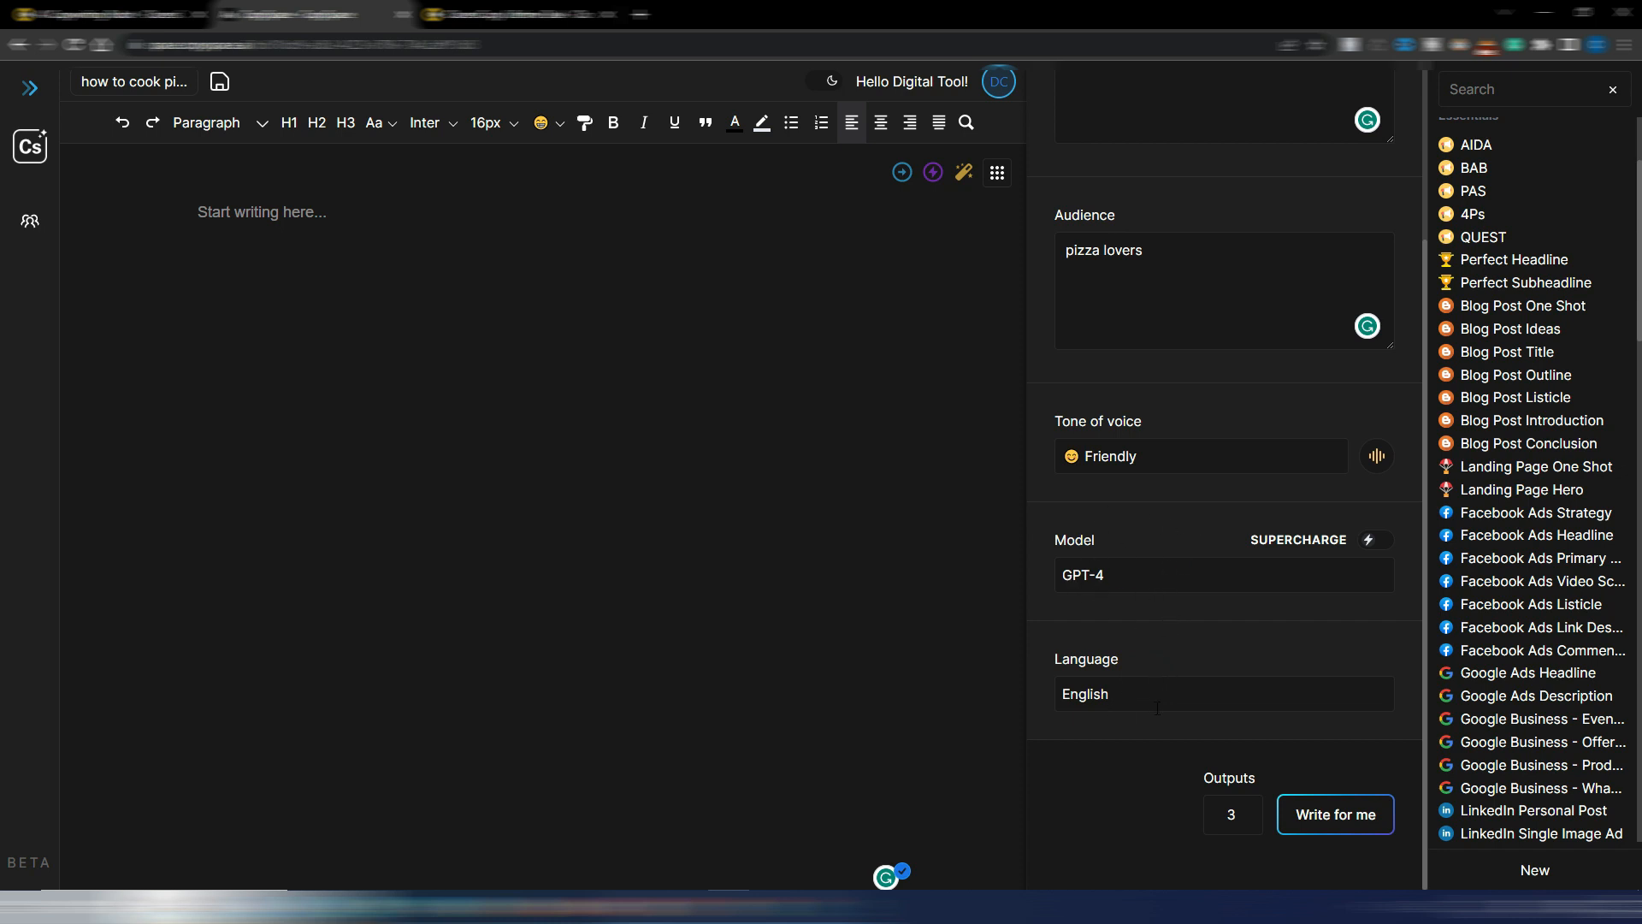
# Reduce the number of outputs to 1, generate the introduction and insert it into the document, followed by a new line
pyautogui.click(1250, 823)
pyautogui.click(1250, 823)
pyautogui.click(1334, 819)
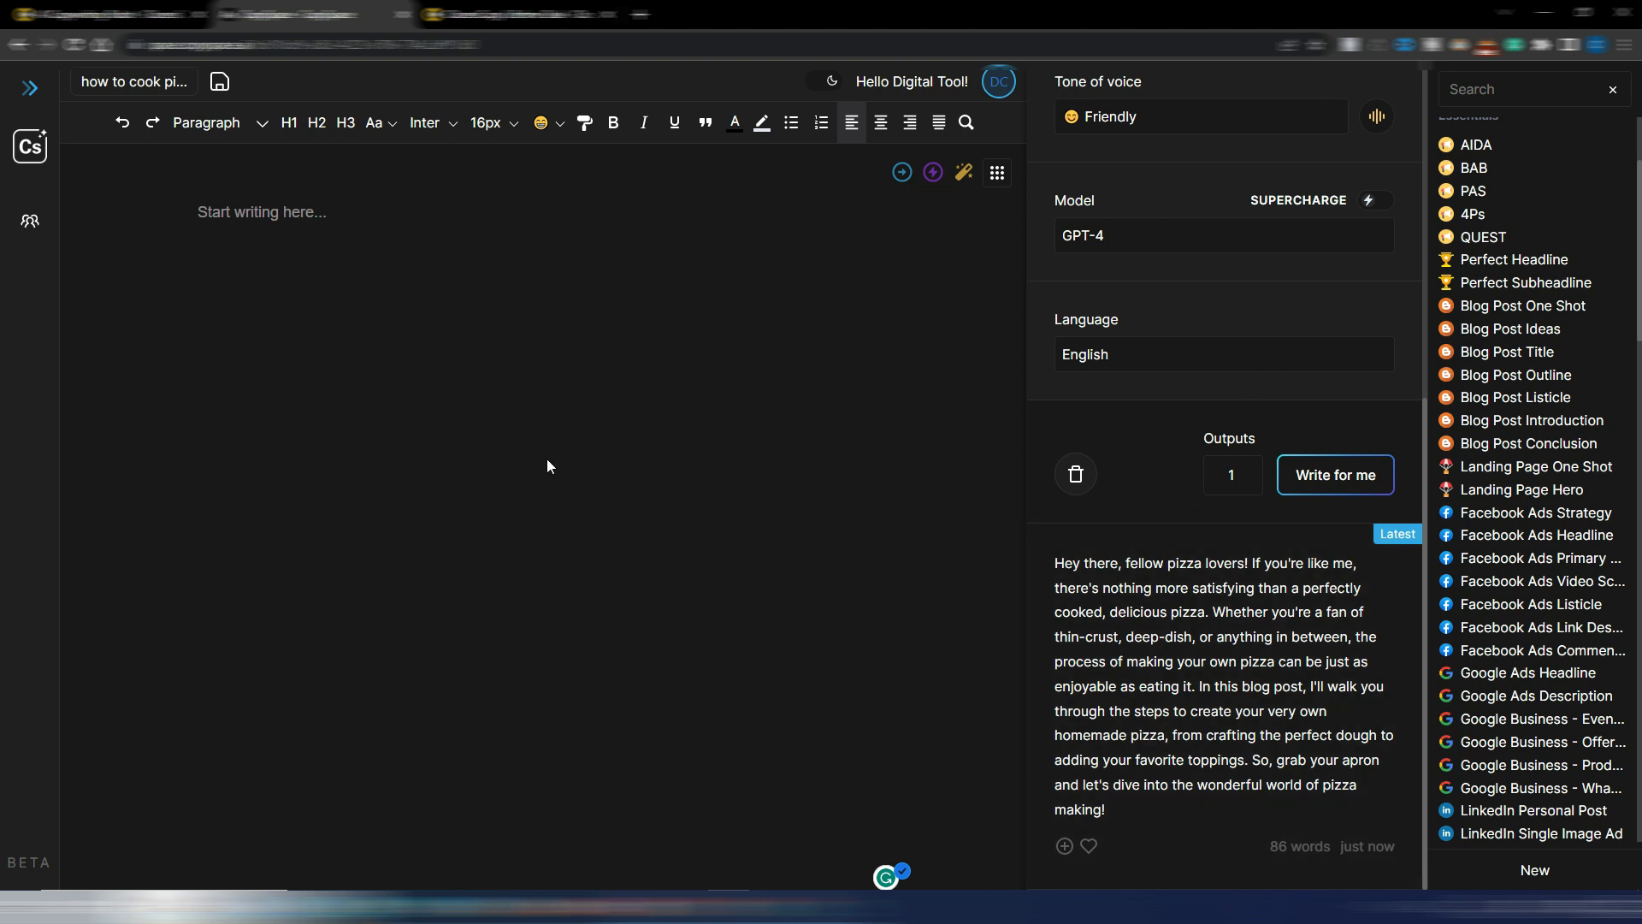
pyautogui.click(1064, 845)
pyautogui.press('Return')
# Turn on Supercharge for the Blog Post Introduction template and generate another introduction
pyautogui.scroll(7, 1194, 687)
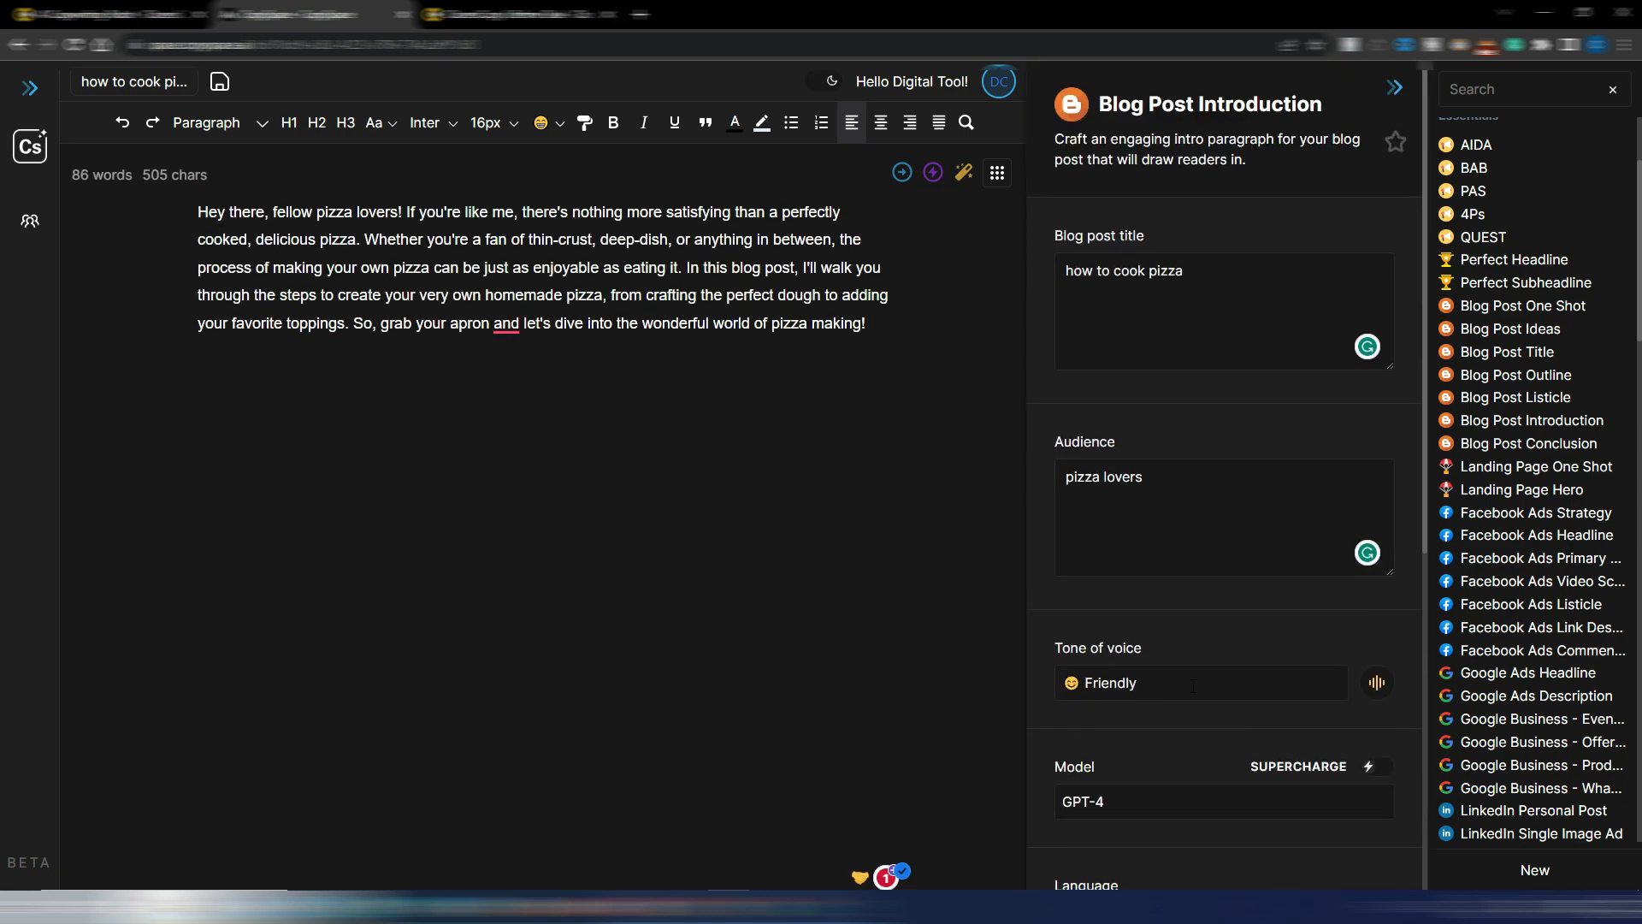
pyautogui.scroll(-4, 1193, 686)
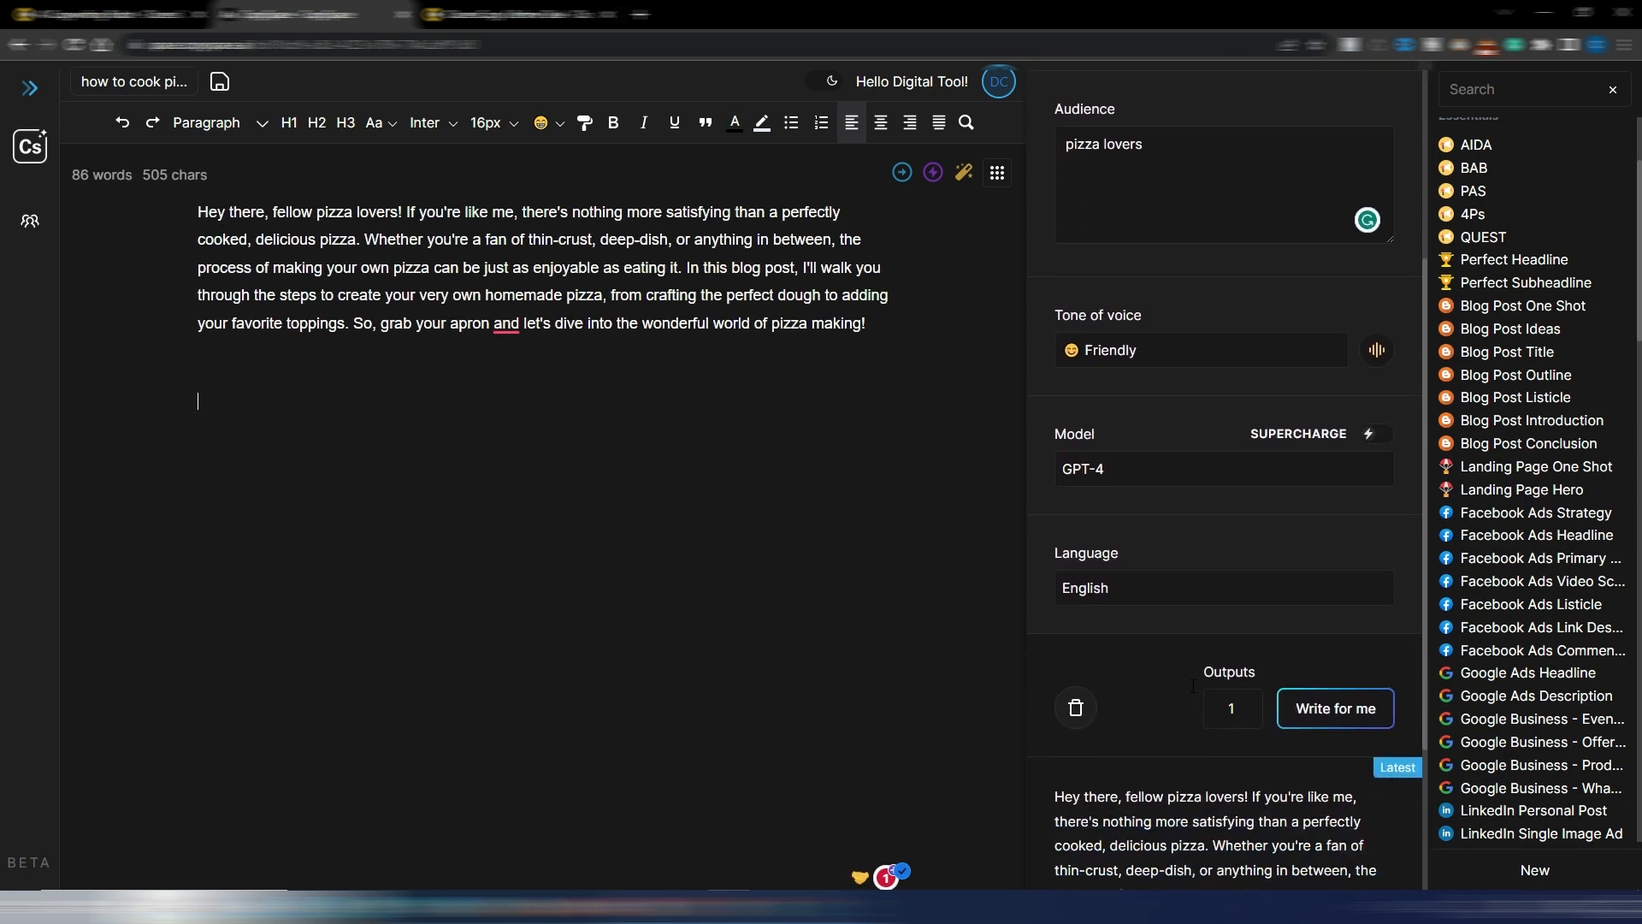
pyautogui.click(1373, 428)
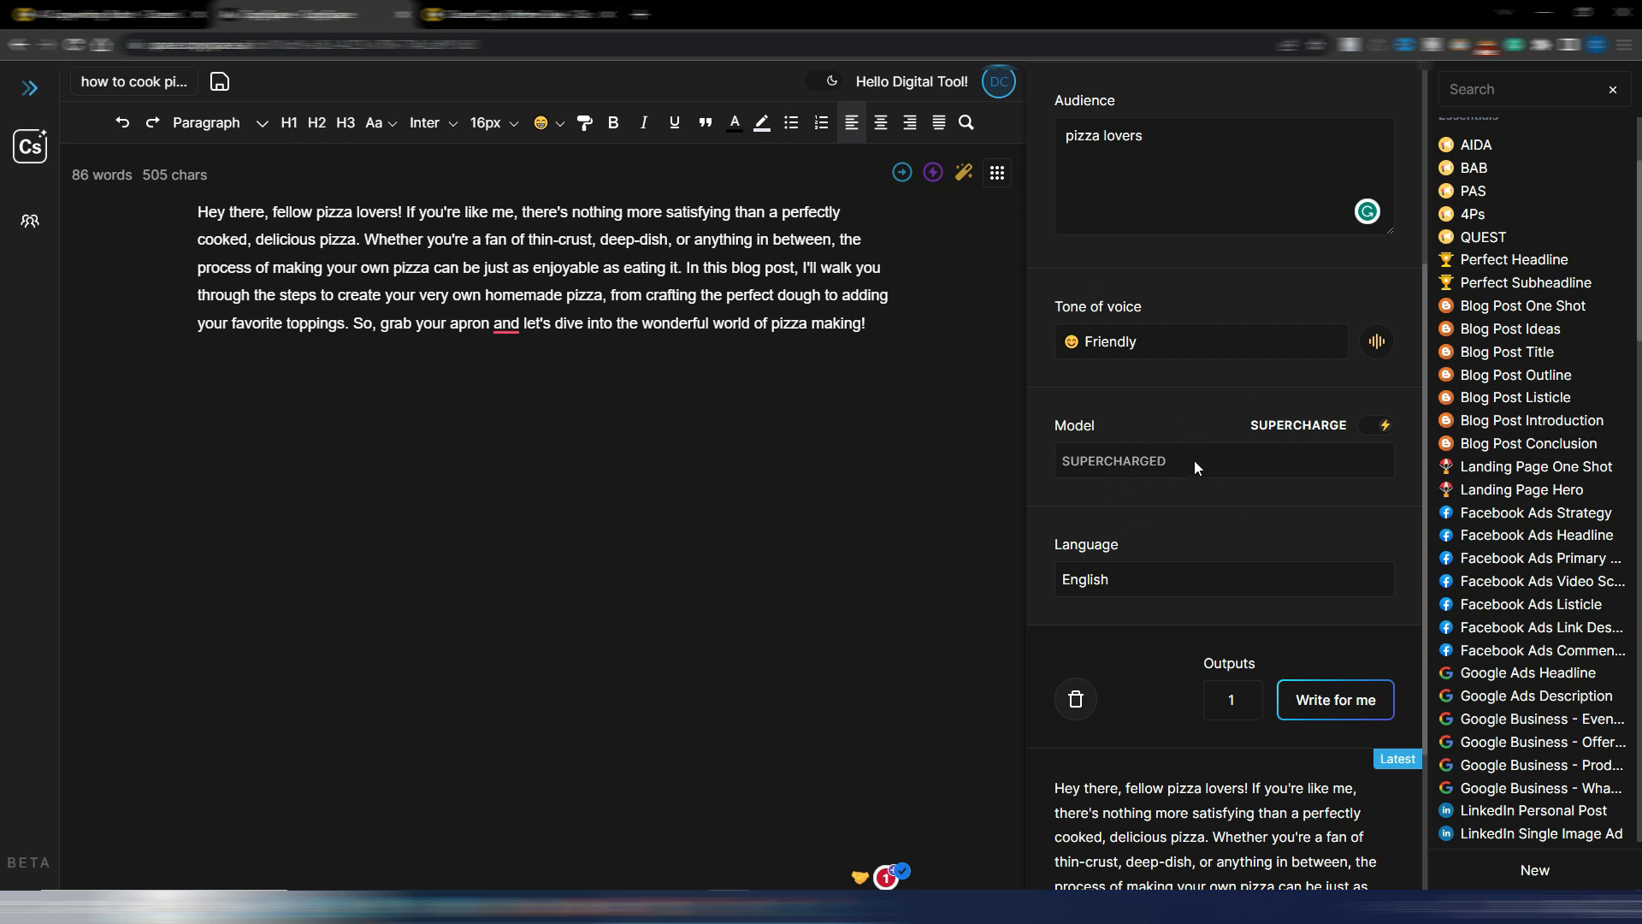
pyautogui.click(1331, 709)
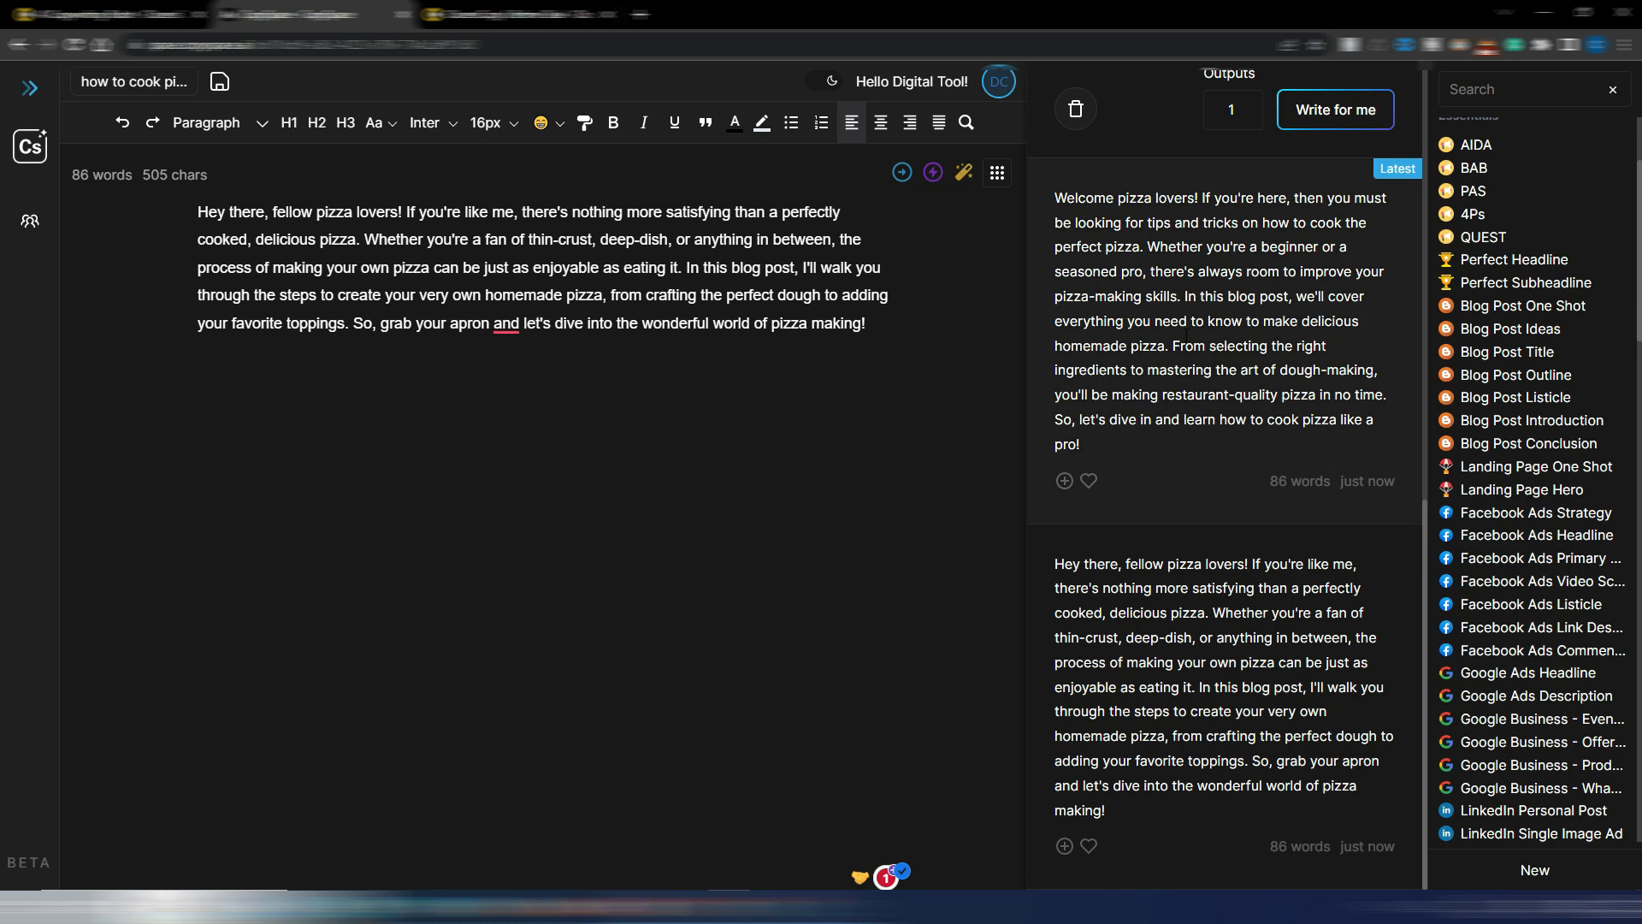
# Insert the latest supercharged introduction into the document below the first introduction
pyautogui.click(1064, 481)
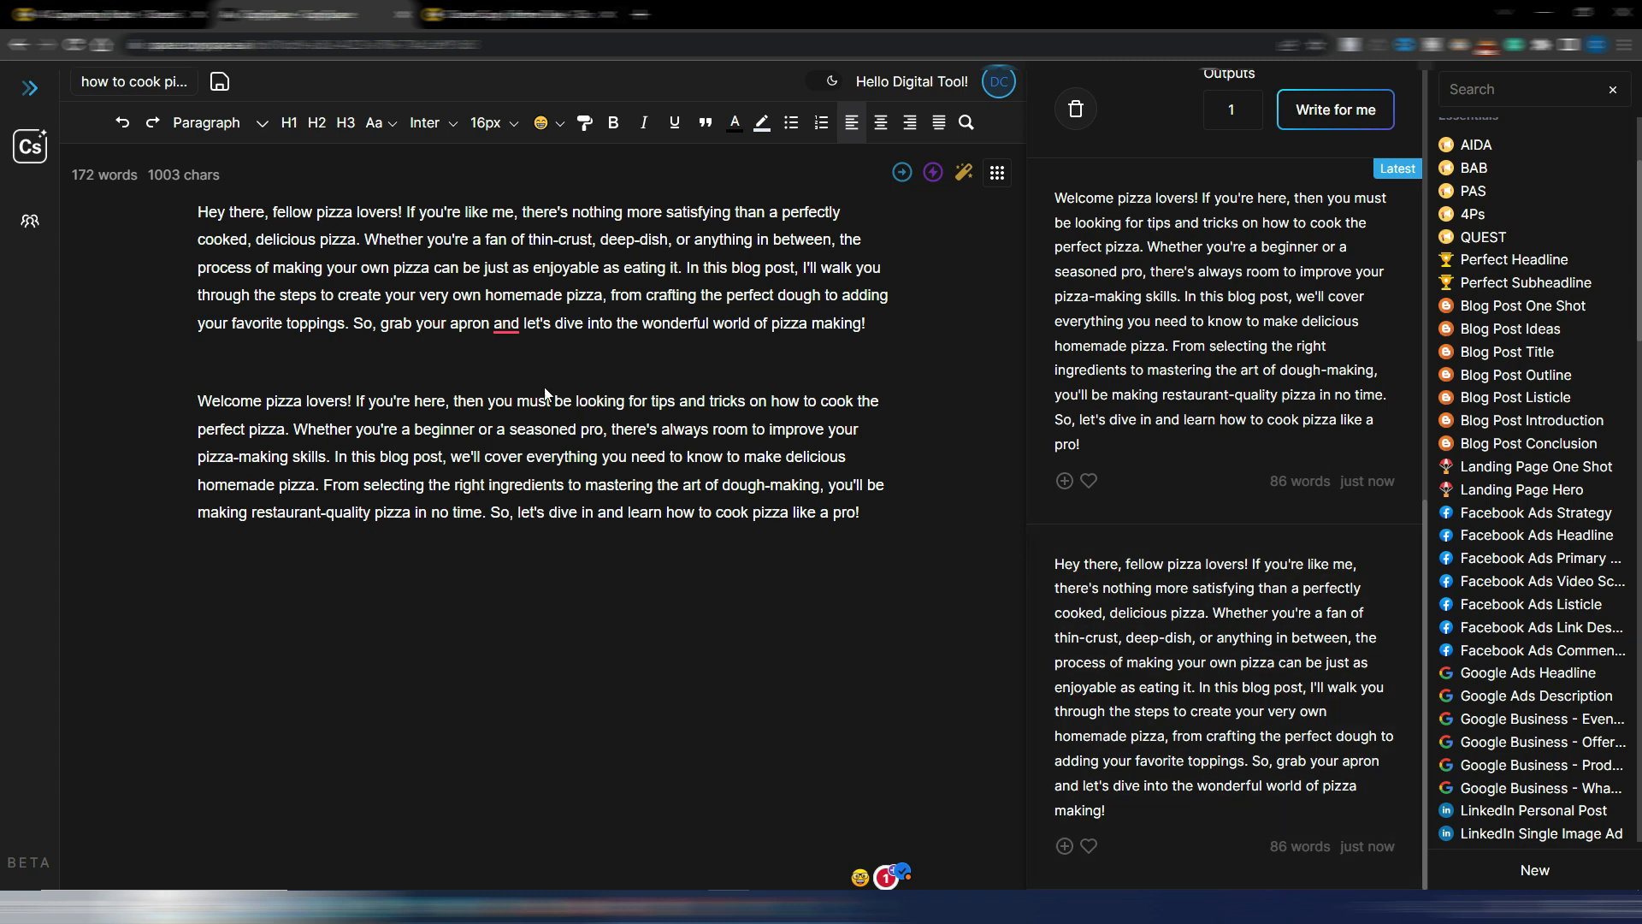
pyautogui.scroll(5, 1177, 424)
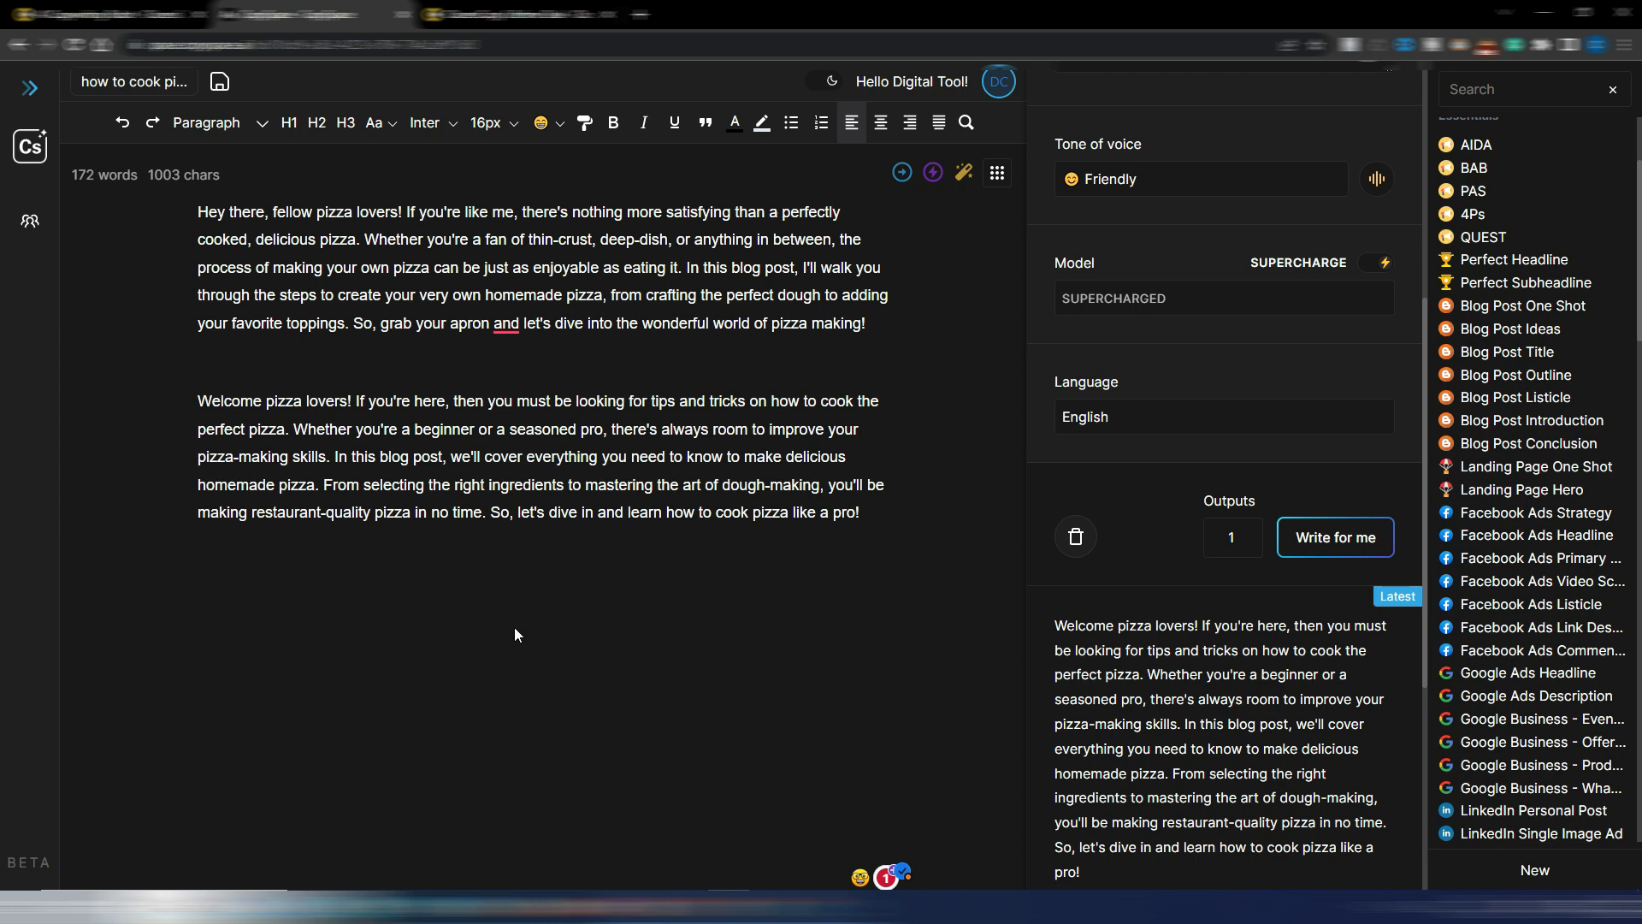
pyautogui.scroll(2, 1213, 421)
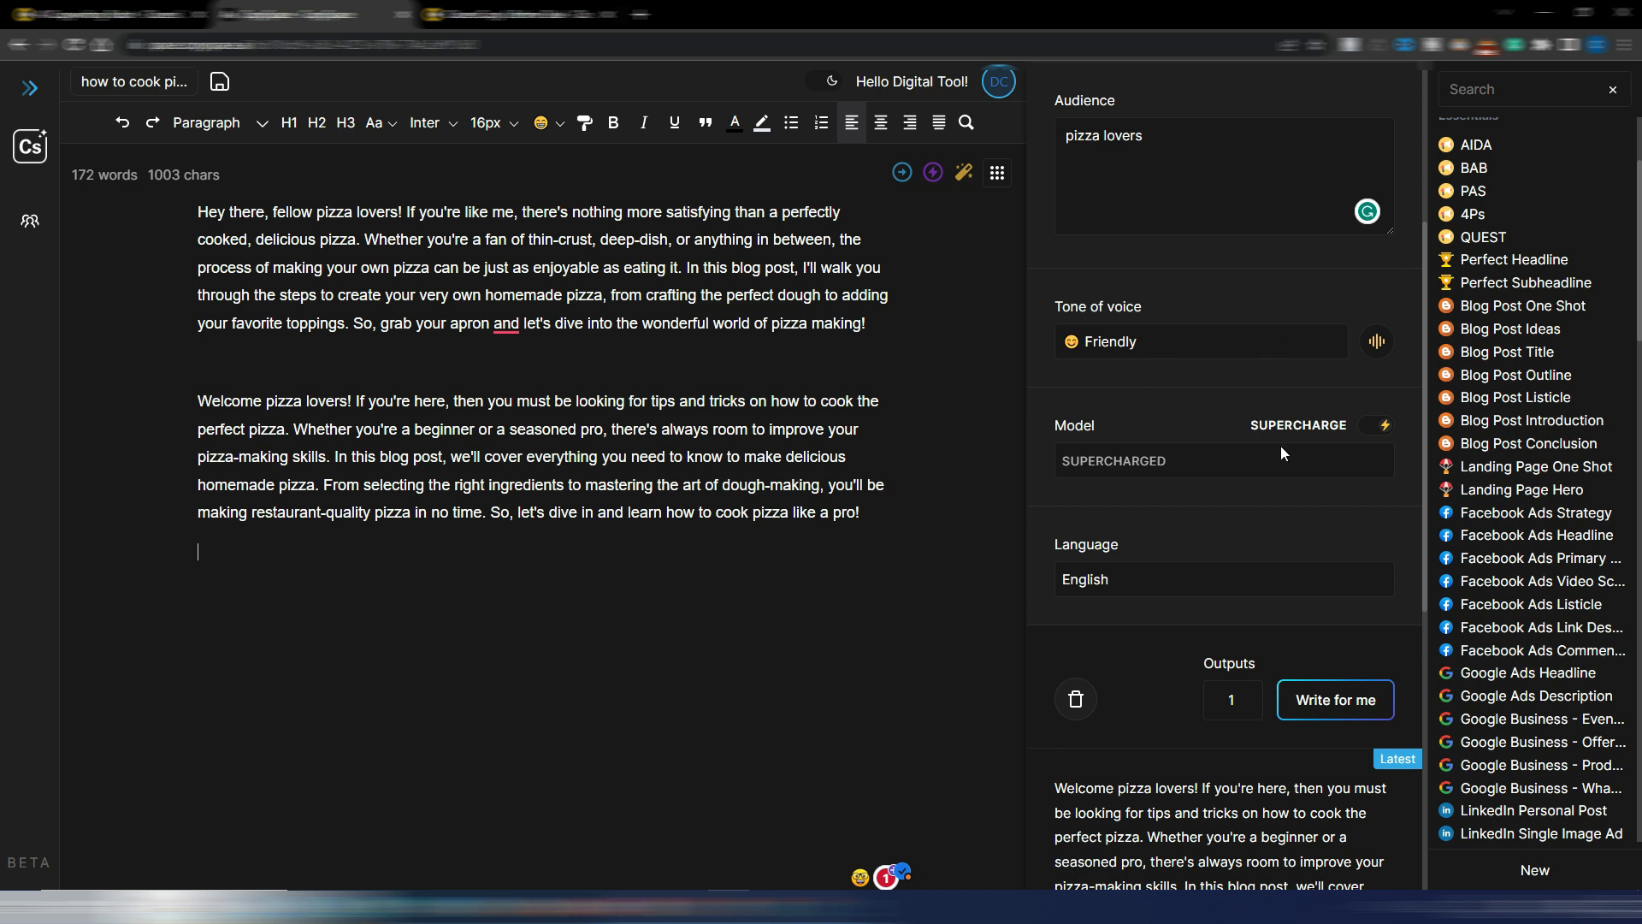
pyautogui.scroll(4, 1281, 448)
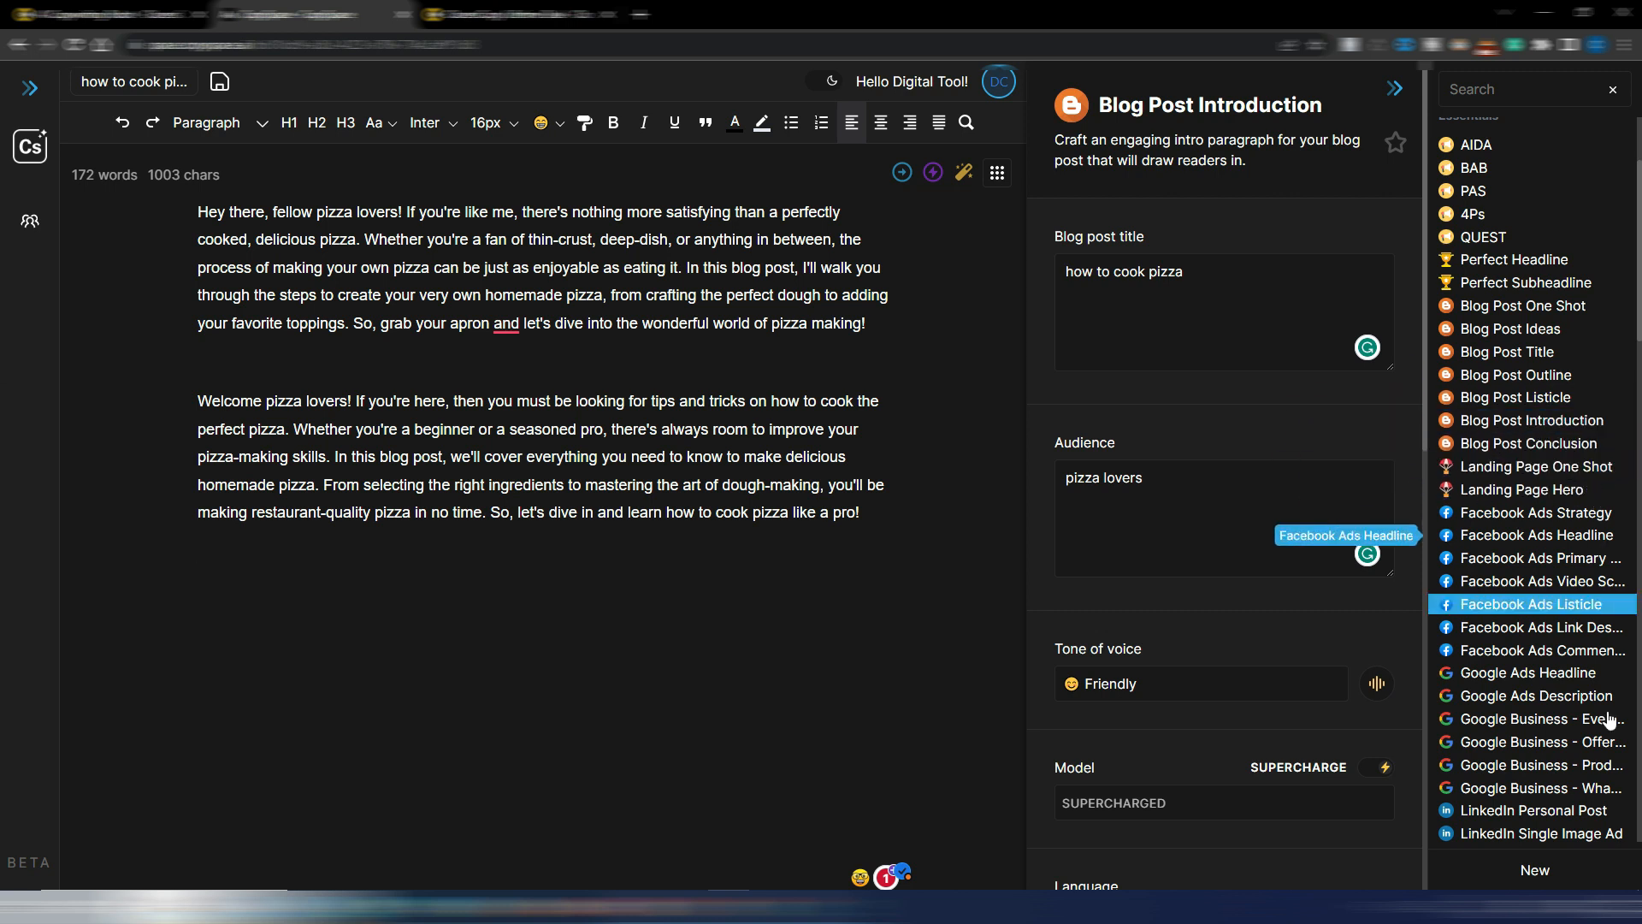
# Open and close the notice about building a custom tool, and examine the settings of the shared Step-By-Step Guides tool
pyautogui.click(1534, 872)
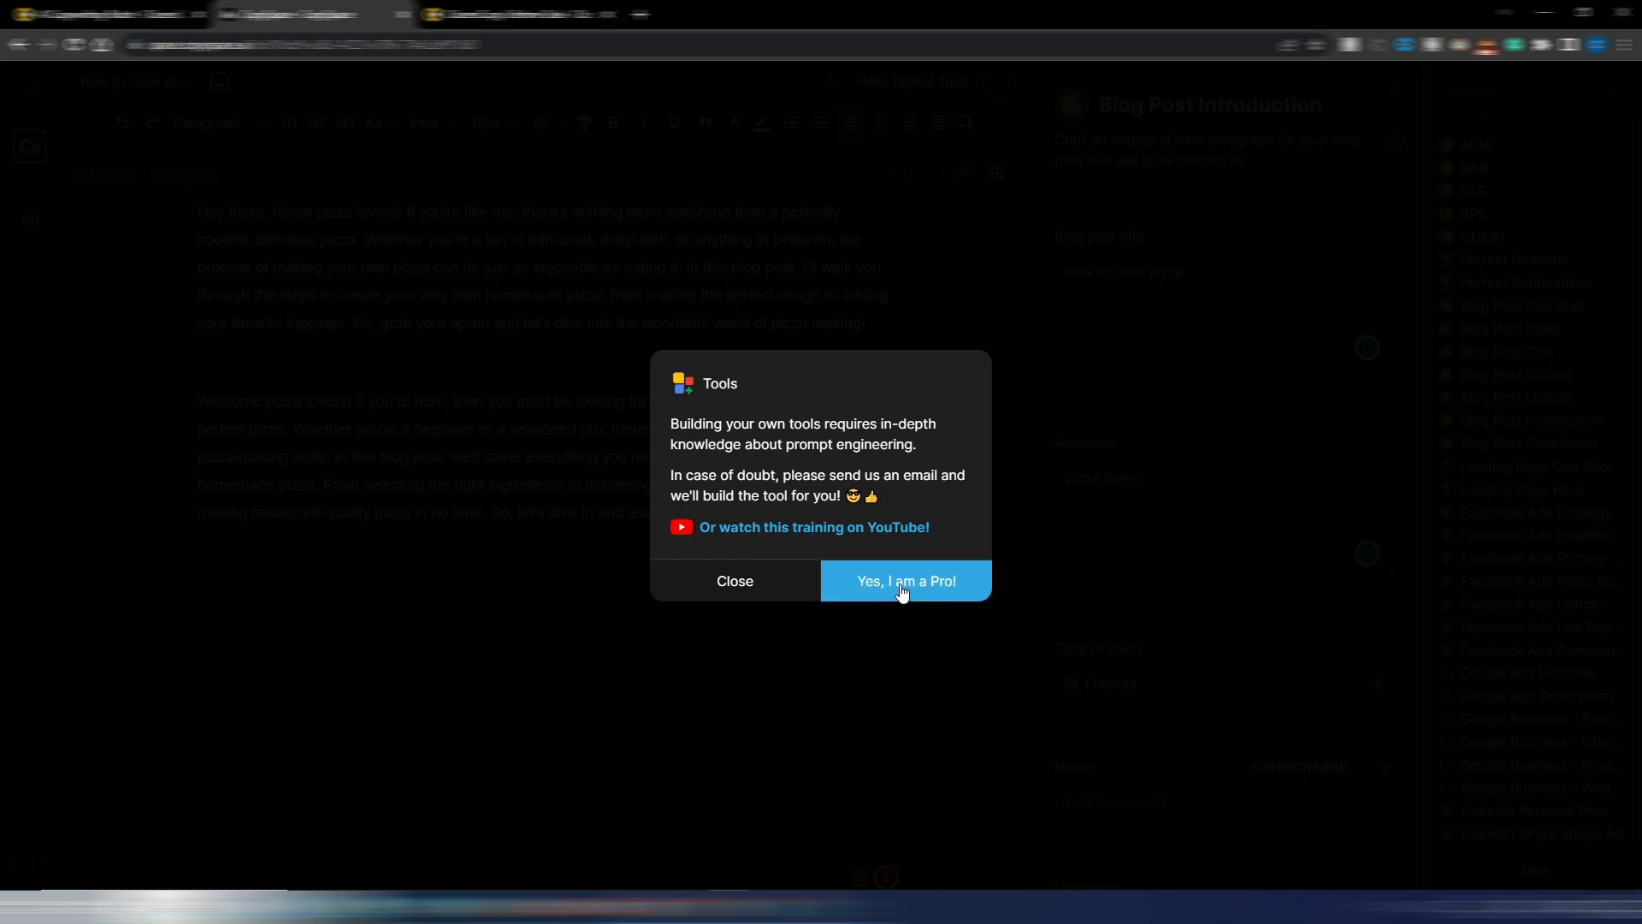
pyautogui.click(743, 585)
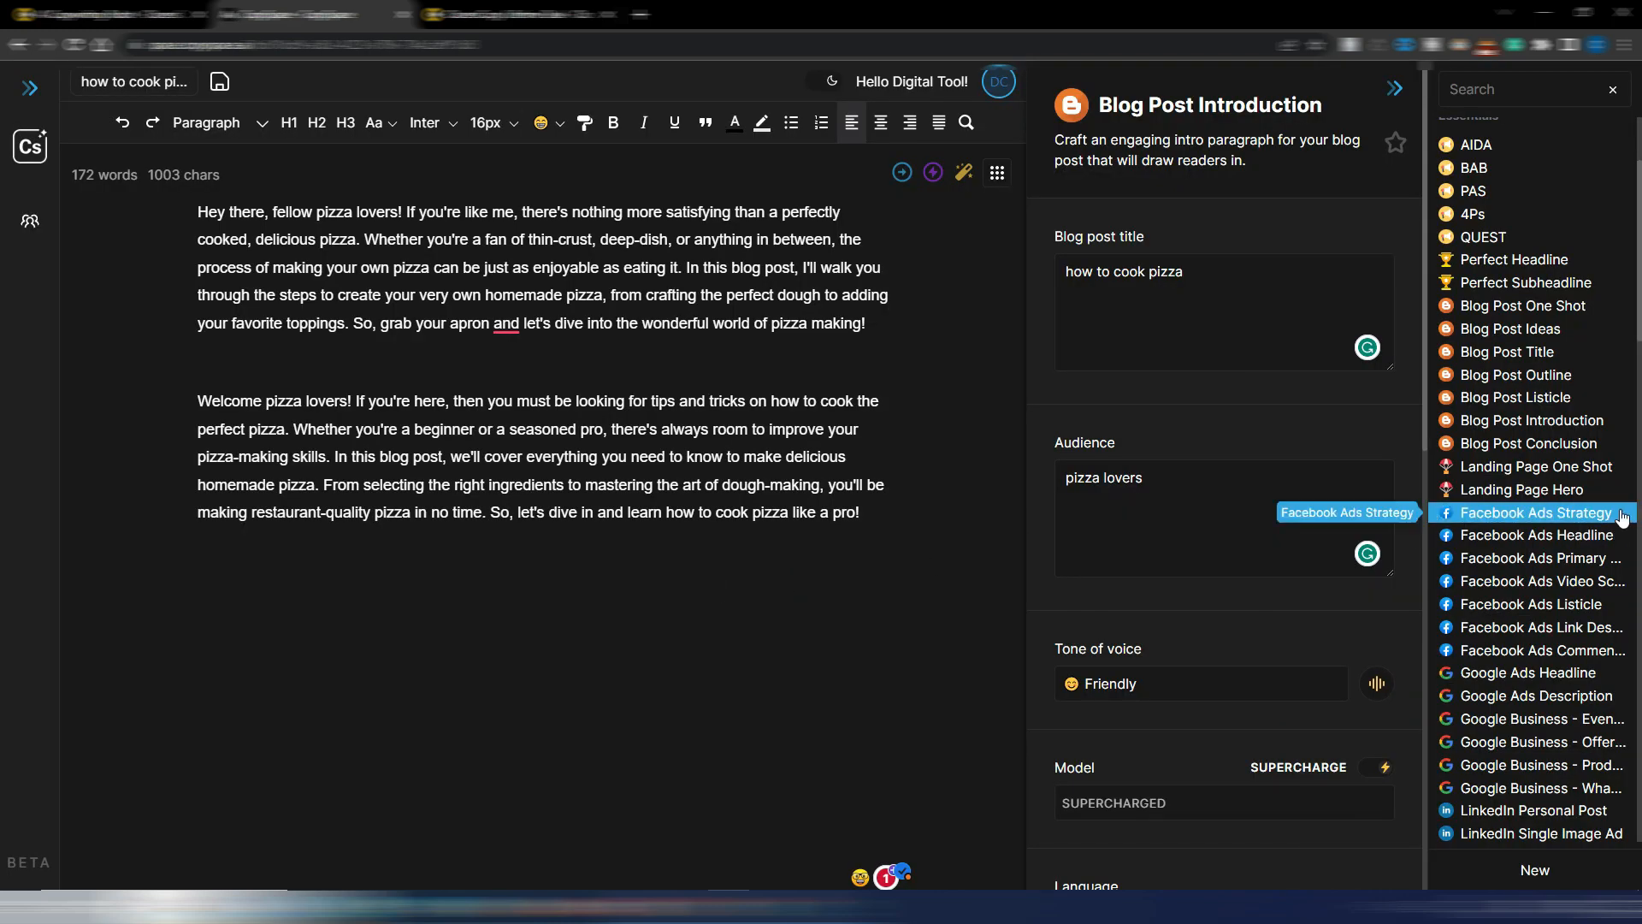
pyautogui.scroll(-15, 1622, 516)
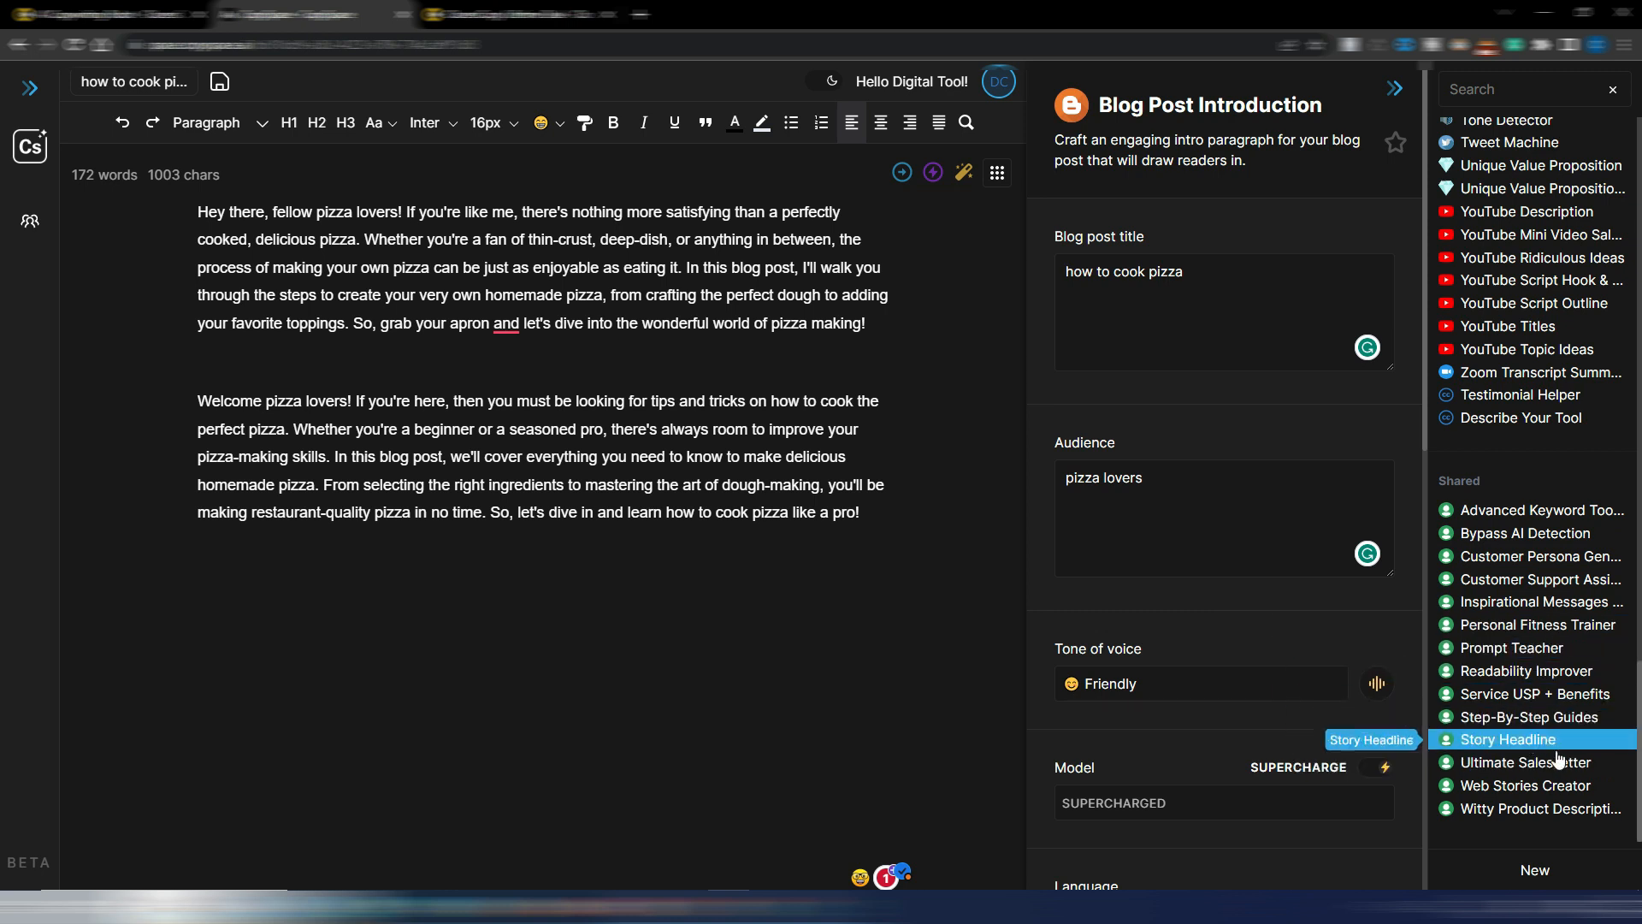
pyautogui.click(1536, 720)
pyautogui.scroll(-1, 1243, 340)
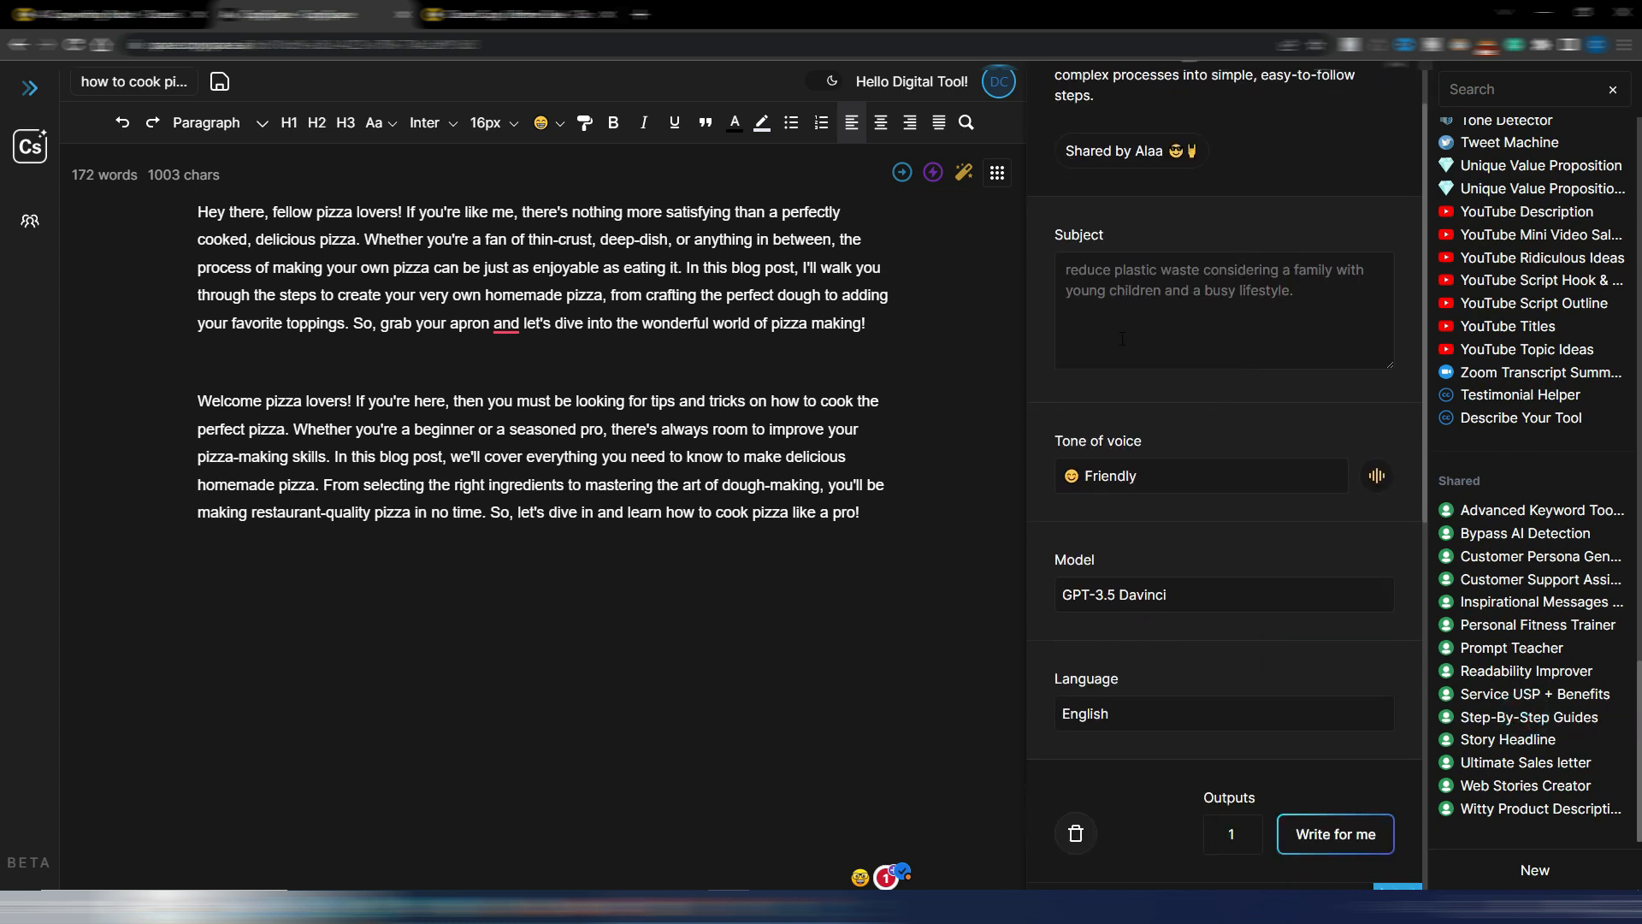
pyautogui.scroll(-3, 1190, 314)
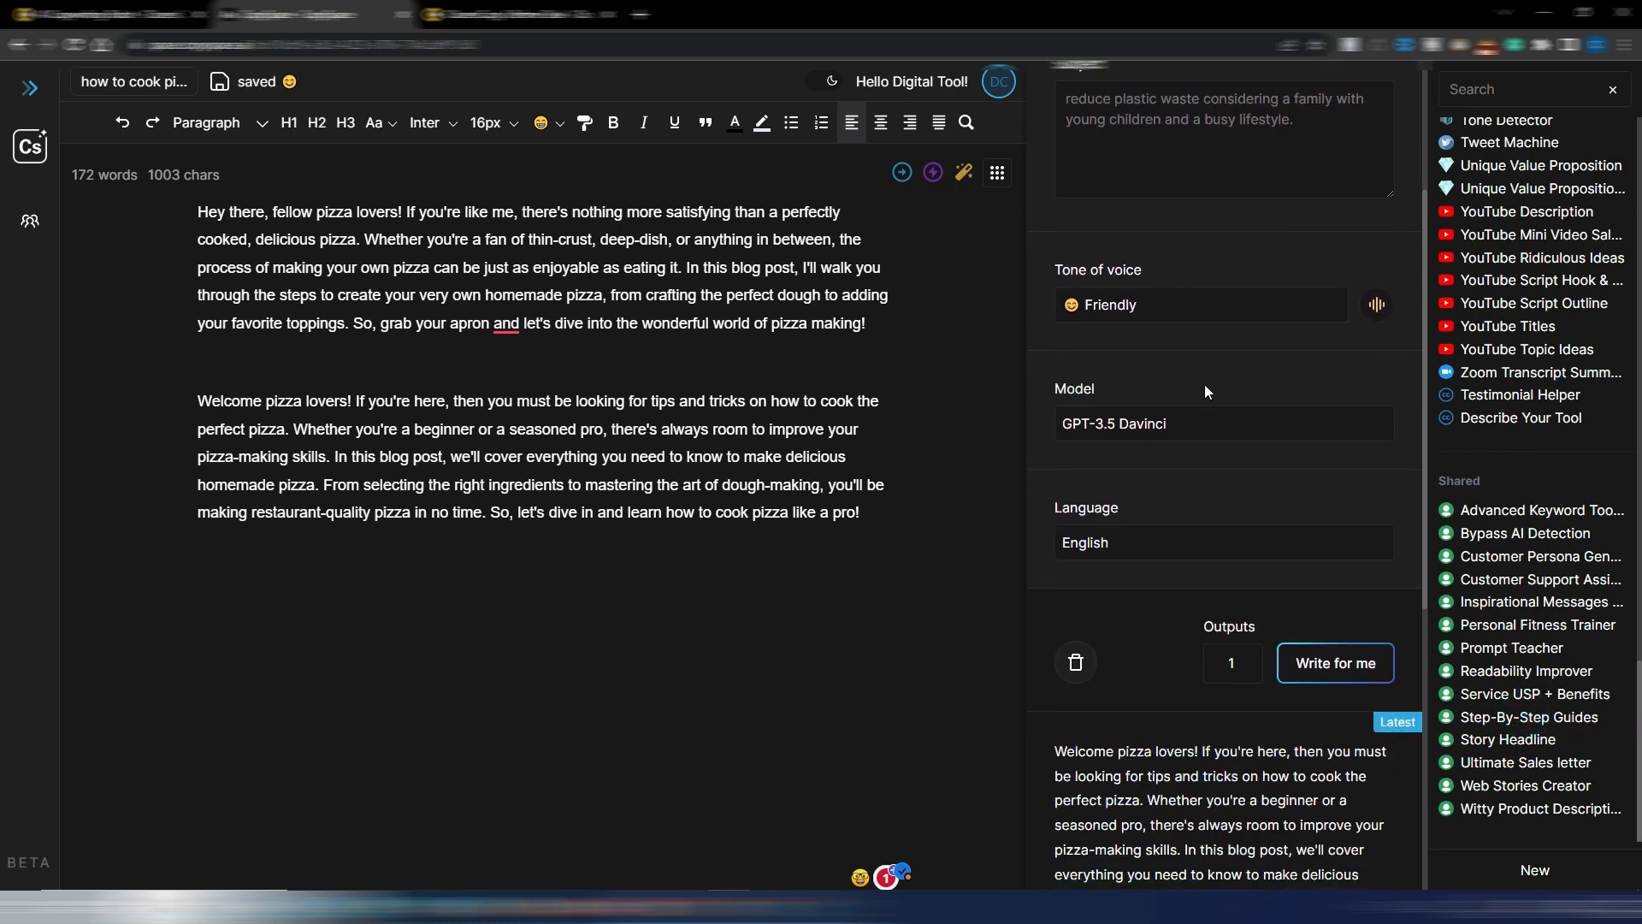
pyautogui.scroll(4, 1210, 409)
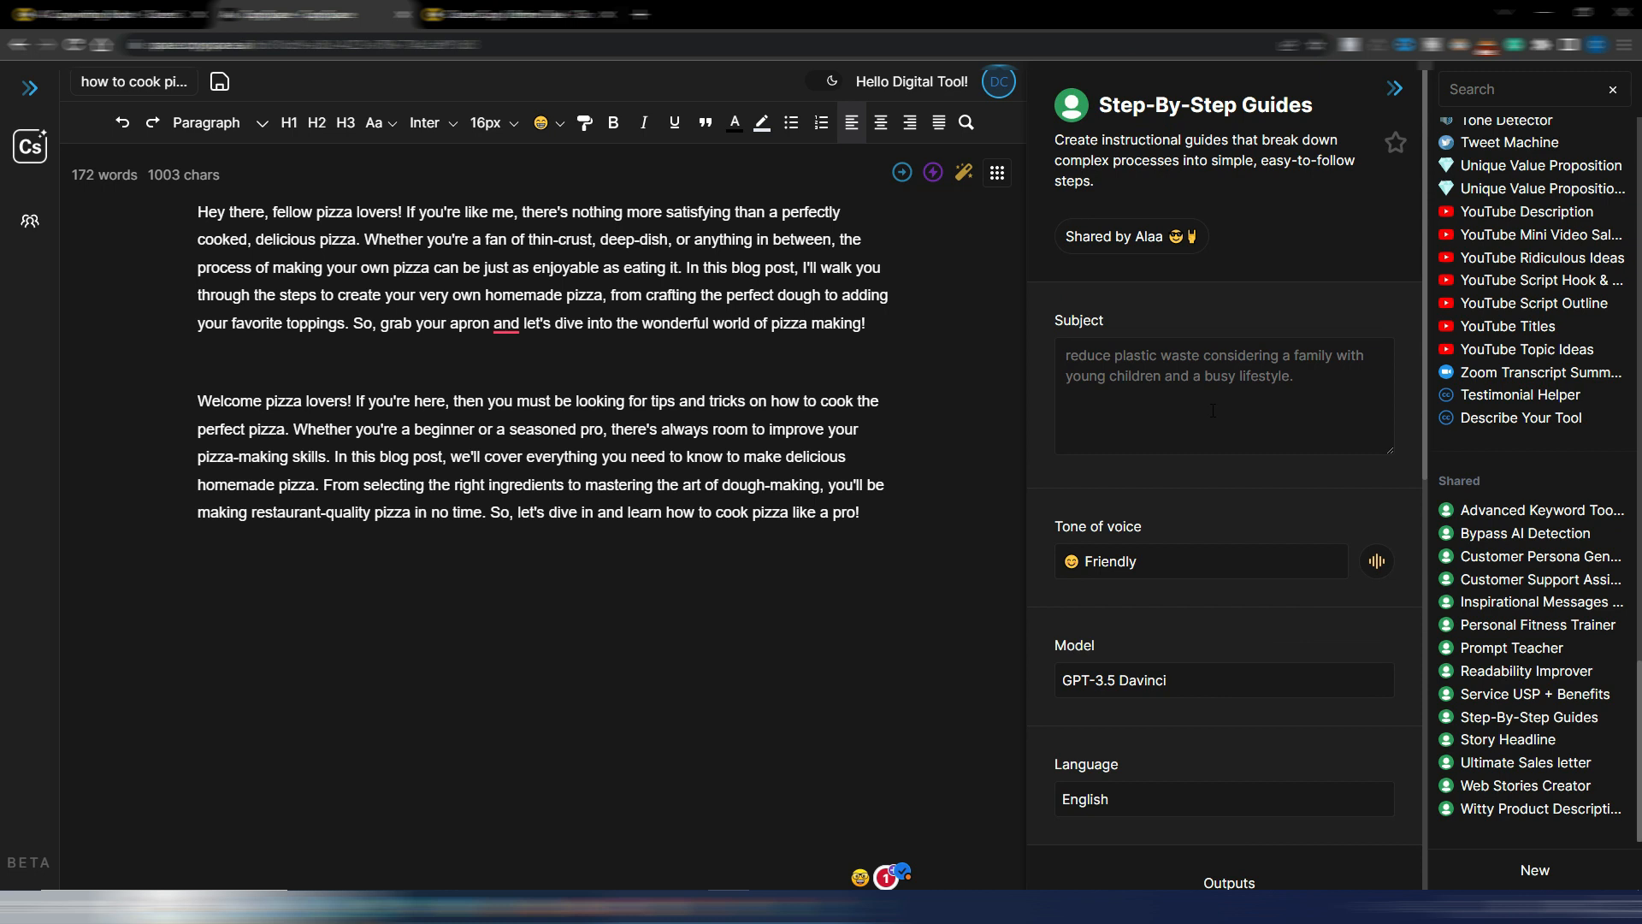
pyautogui.scroll(-3, 1210, 445)
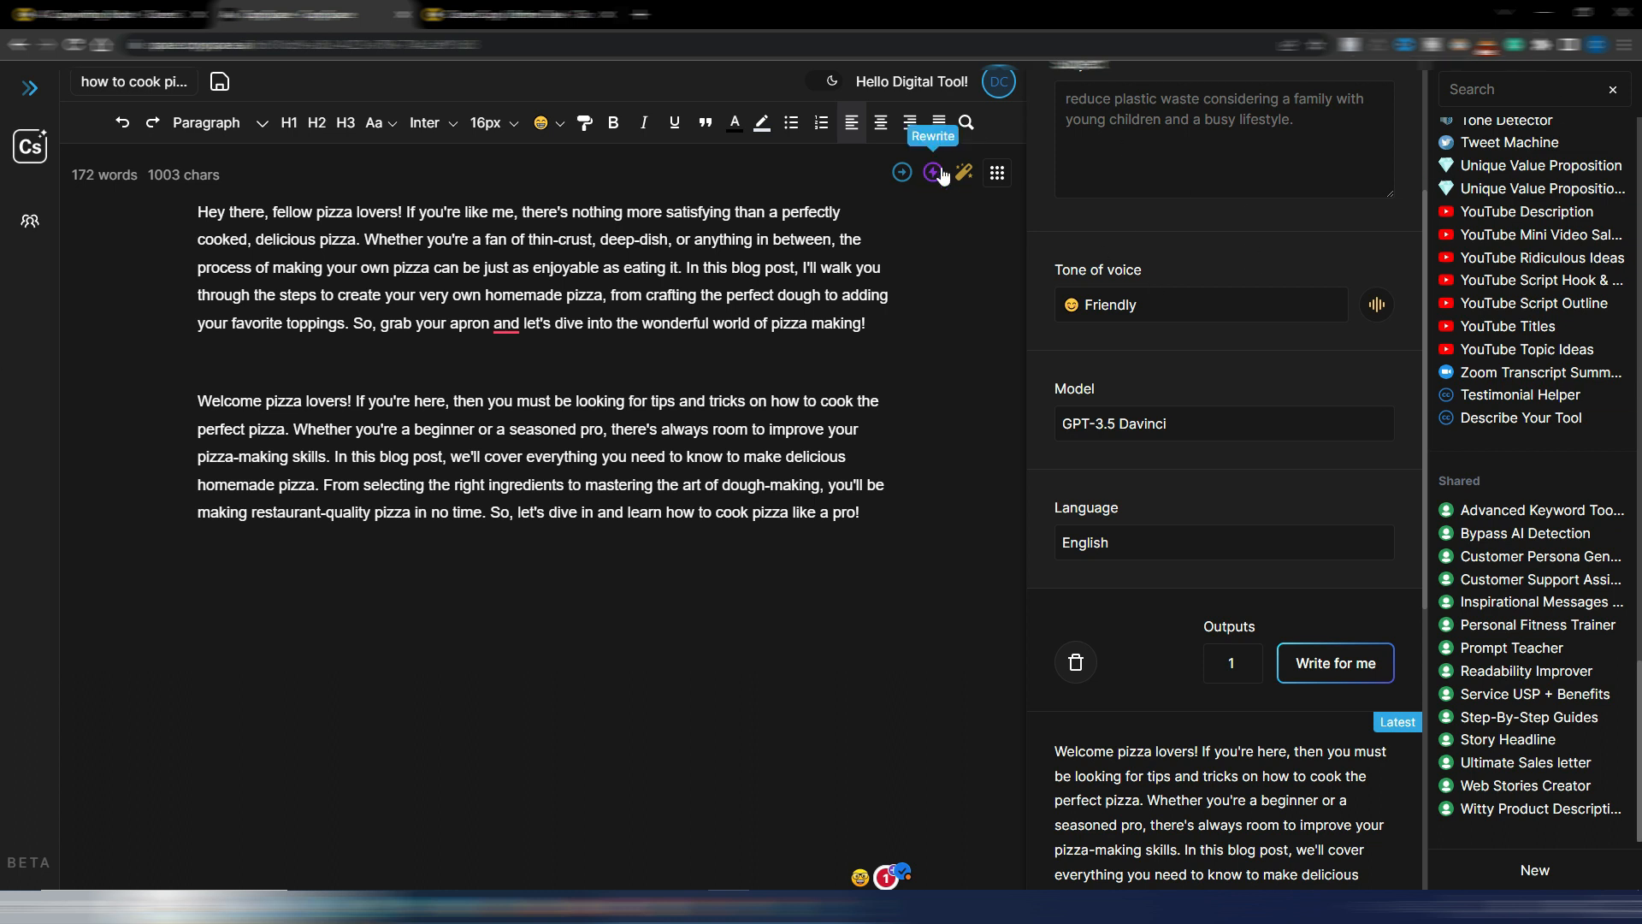
# Open Autowriter and enter "how to cook pizza" as the H1 headline in its Outline Builder
pyautogui.click(998, 174)
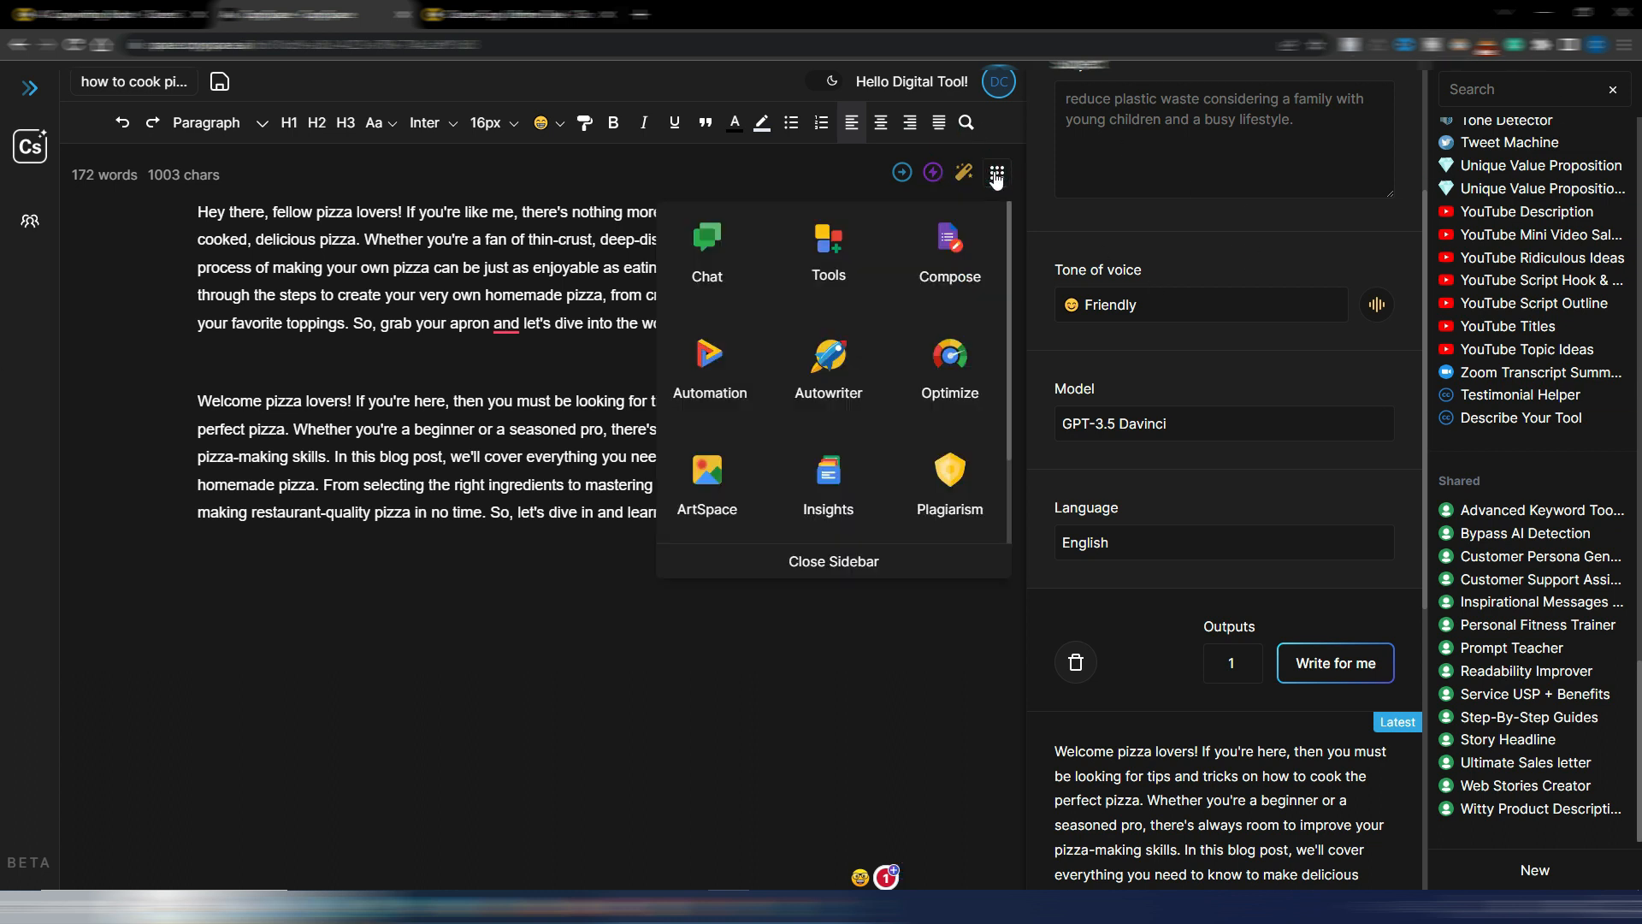
pyautogui.click(837, 370)
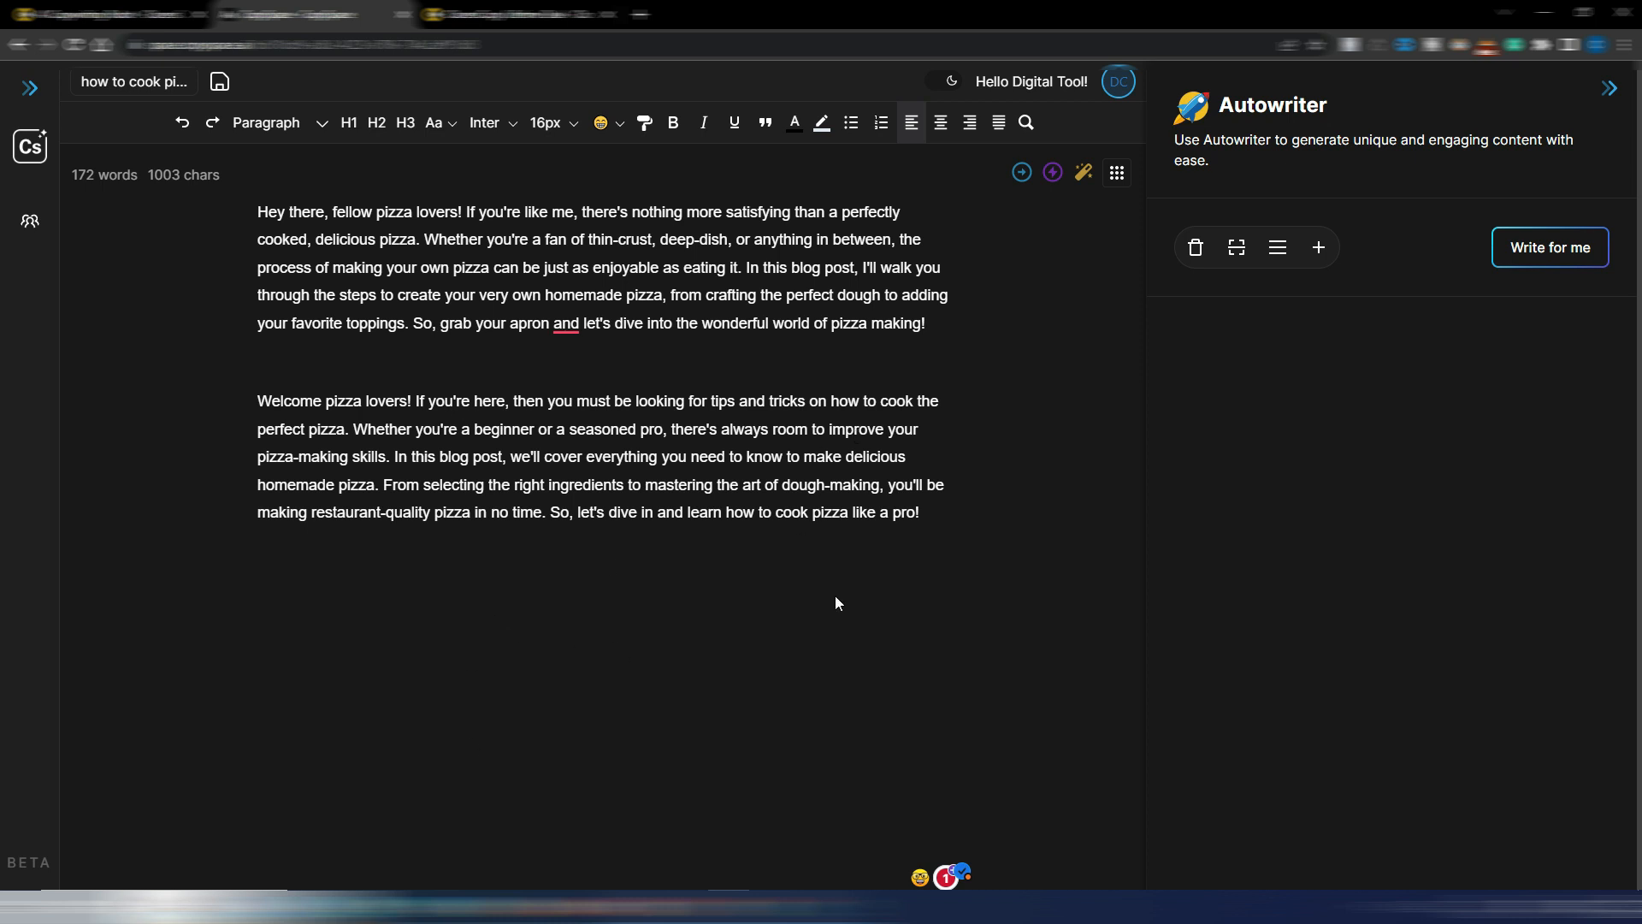
pyautogui.click(1278, 248)
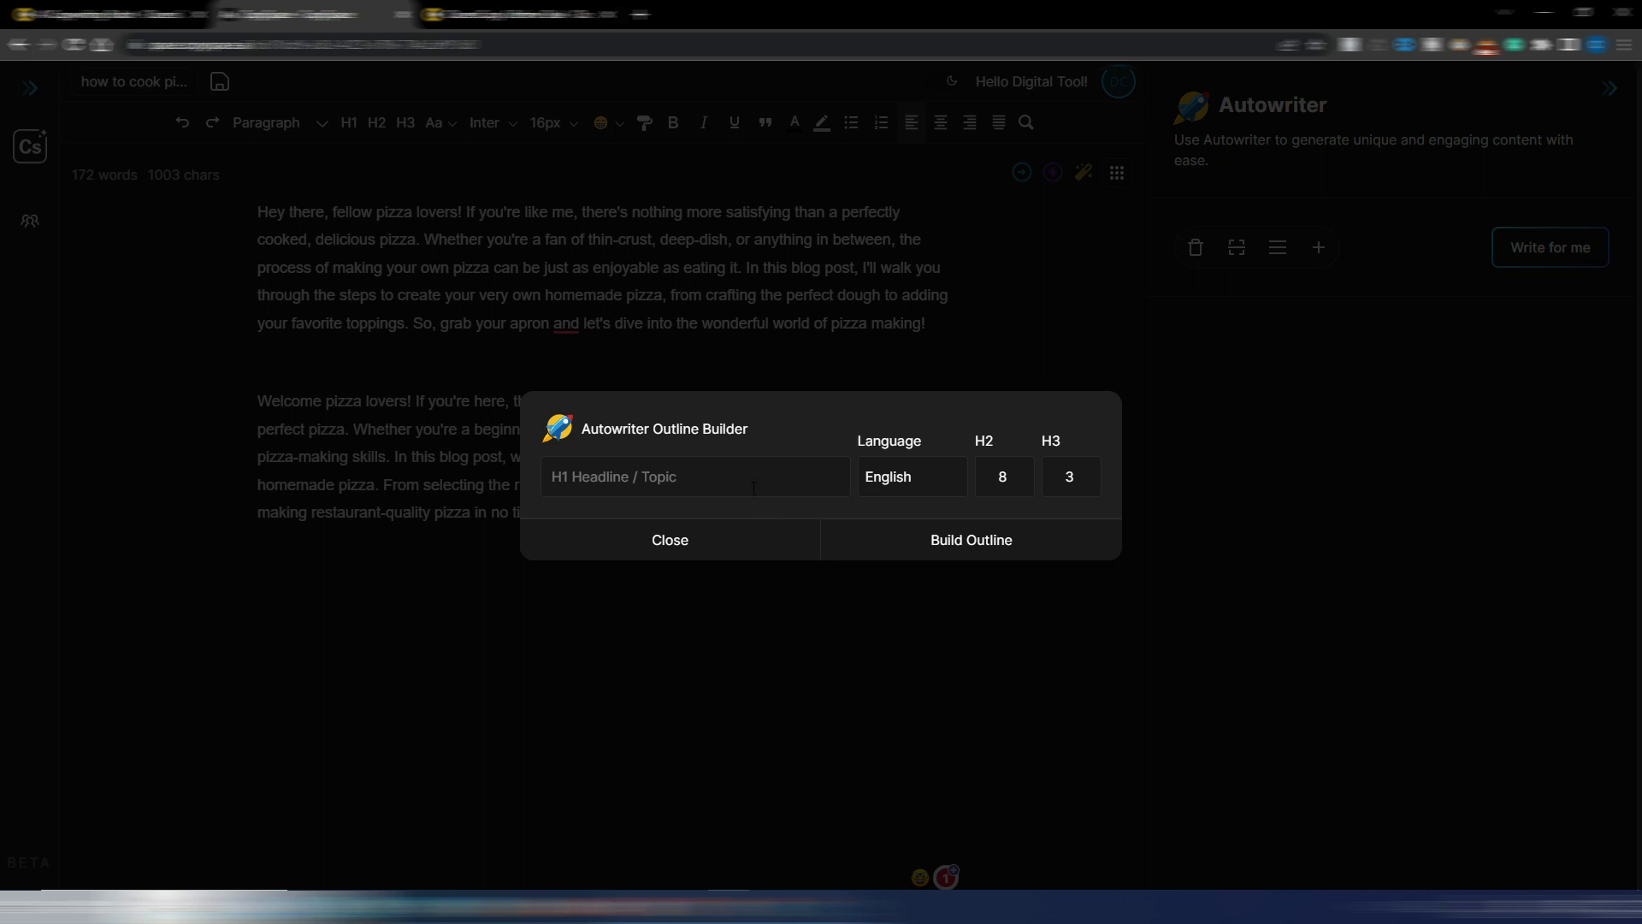
pyautogui.click(714, 478)
pyautogui.write('how to cook pizza')
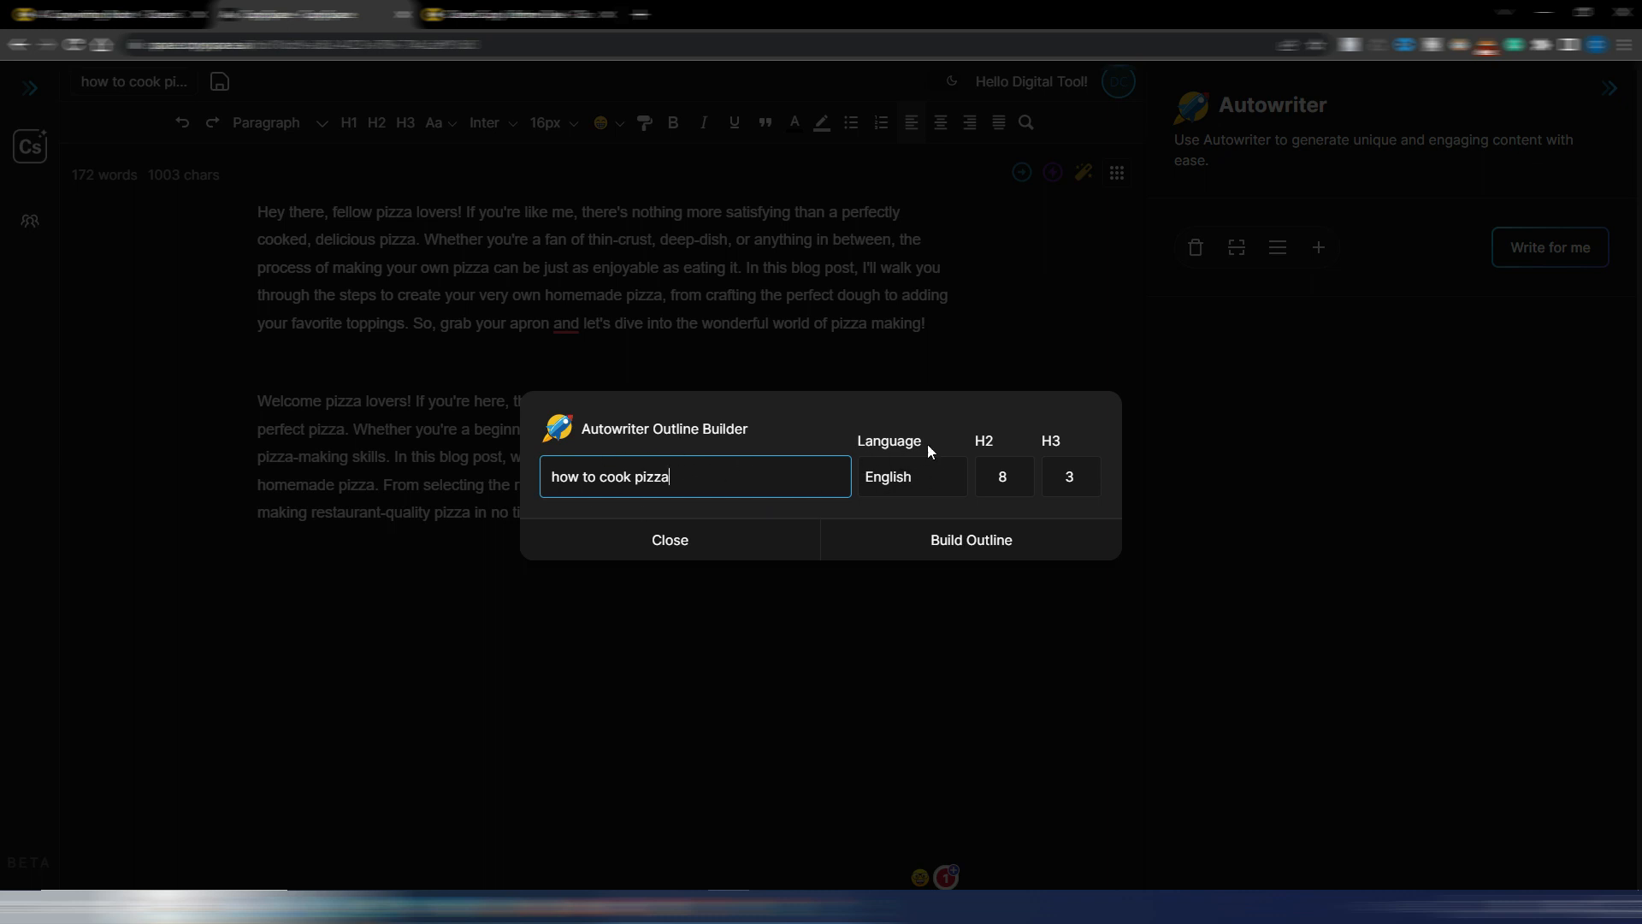
# Set the outline to 2 H2 headings and 1 H3 heading, and build the outline
pyautogui.click(1022, 483)
pyautogui.click(1022, 483)
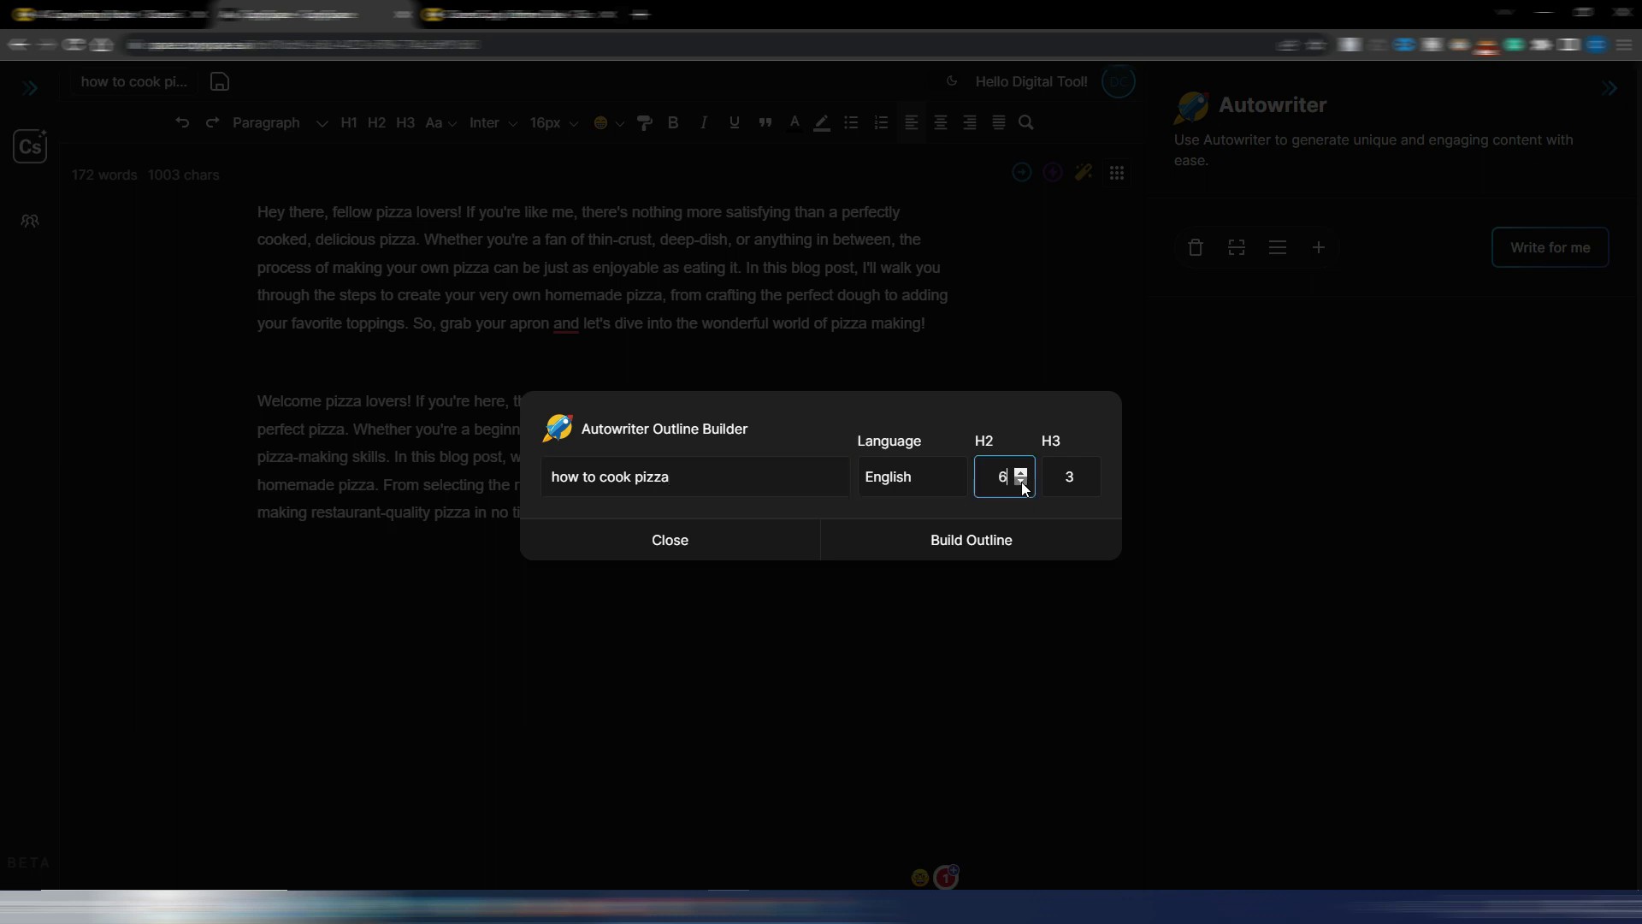
pyautogui.click(1022, 483)
pyautogui.click(1022, 483)
pyautogui.click(1023, 483)
pyautogui.click(1022, 484)
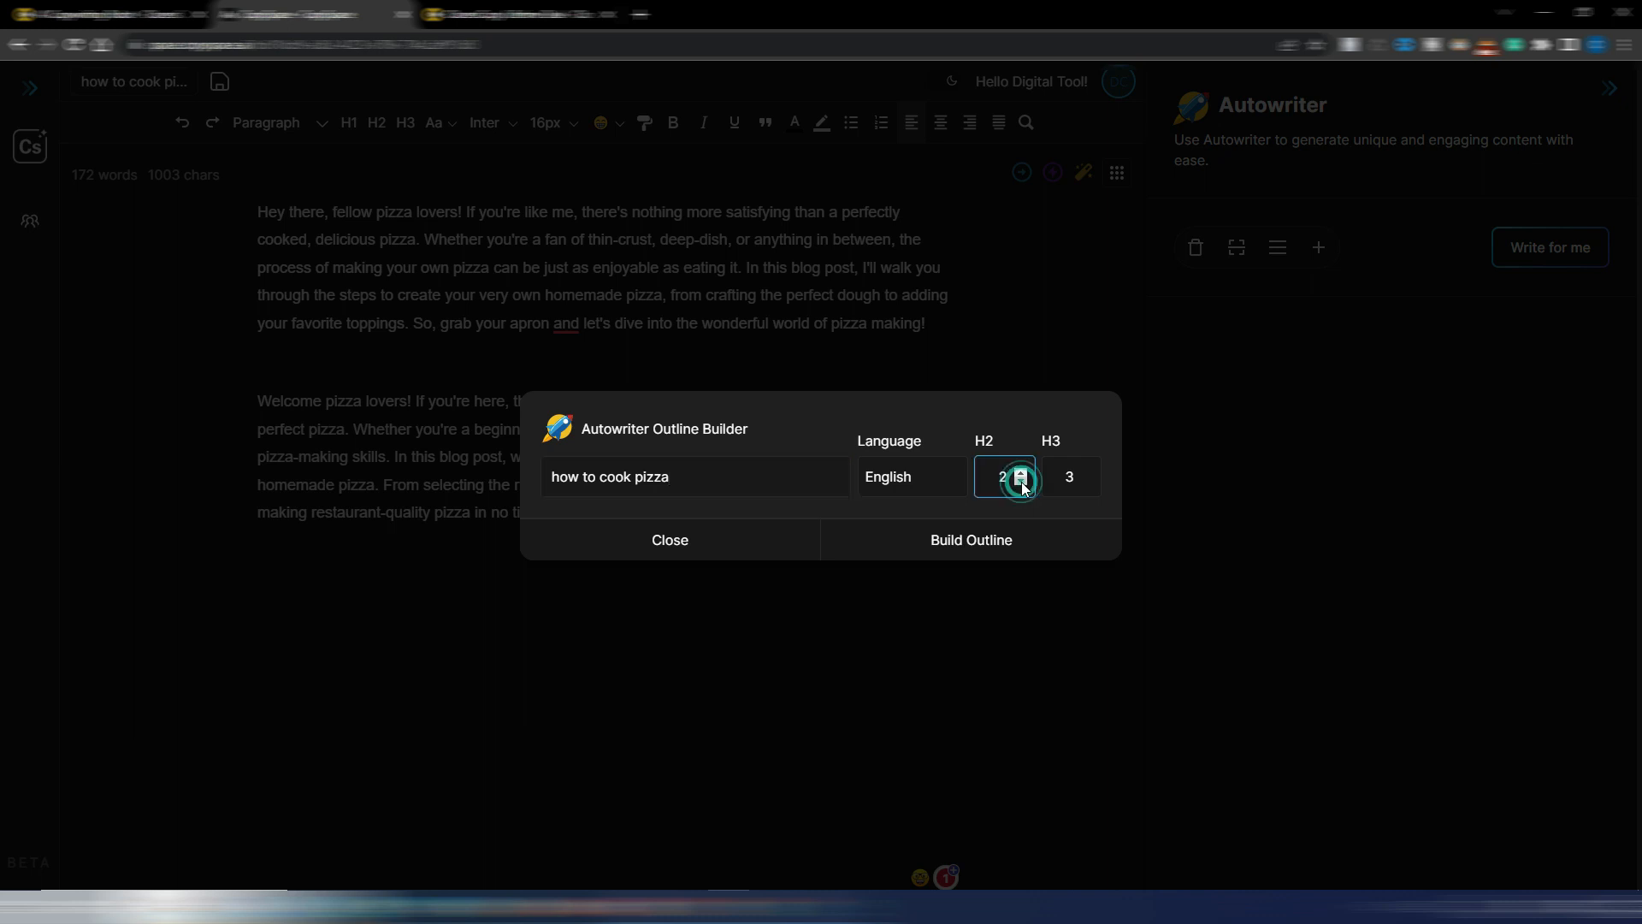
pyautogui.click(1088, 484)
pyautogui.click(1088, 483)
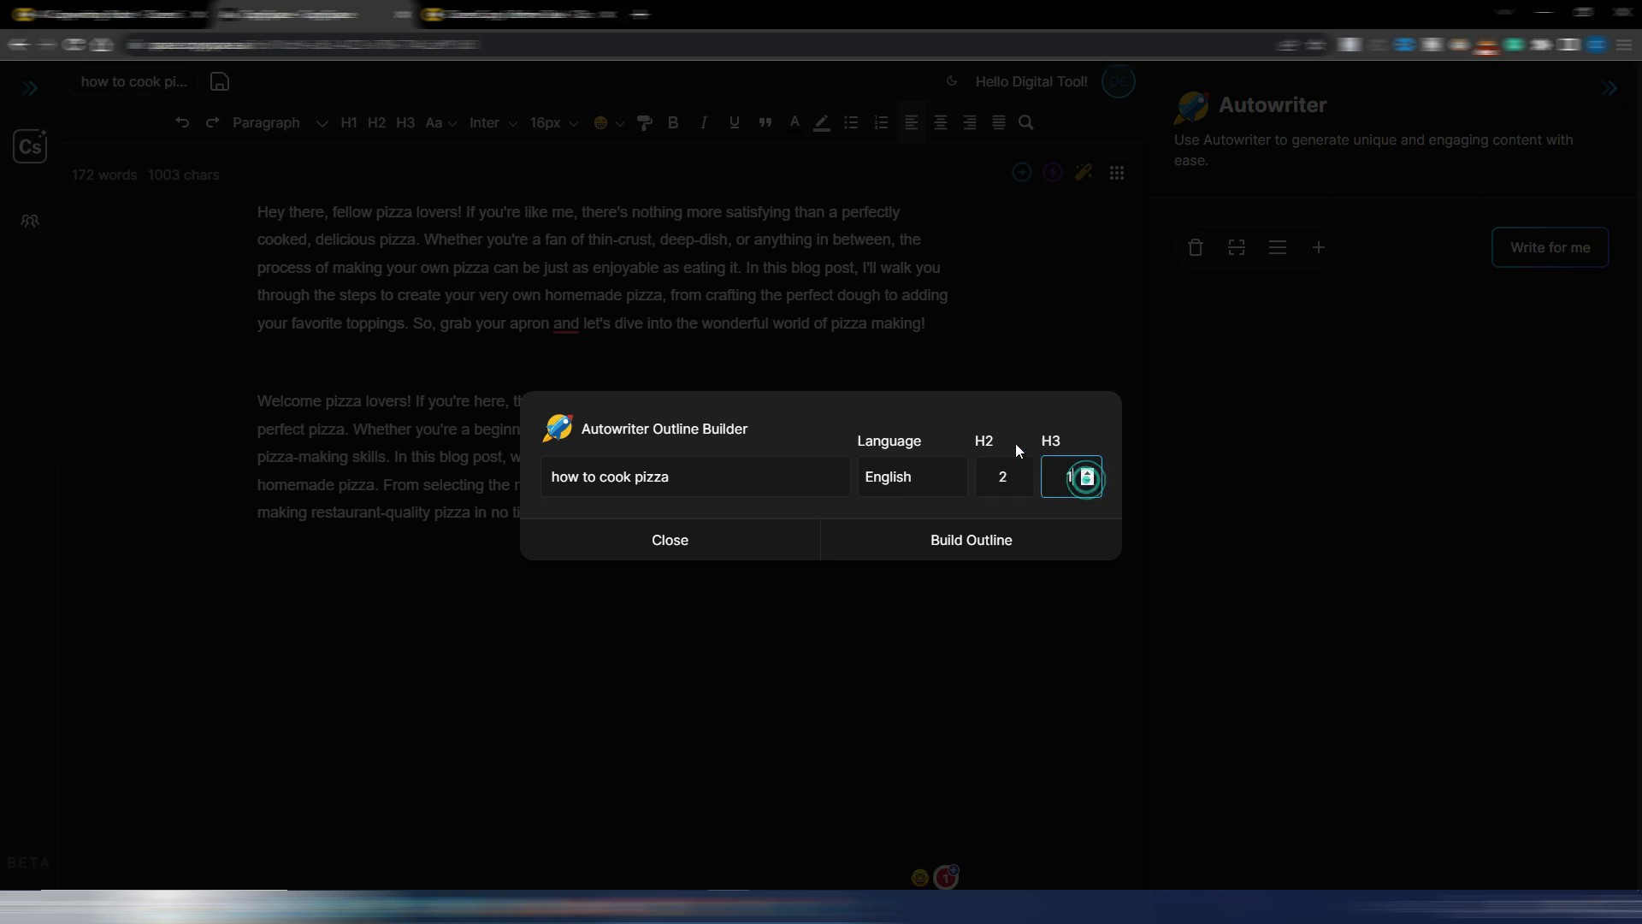
pyautogui.click(939, 555)
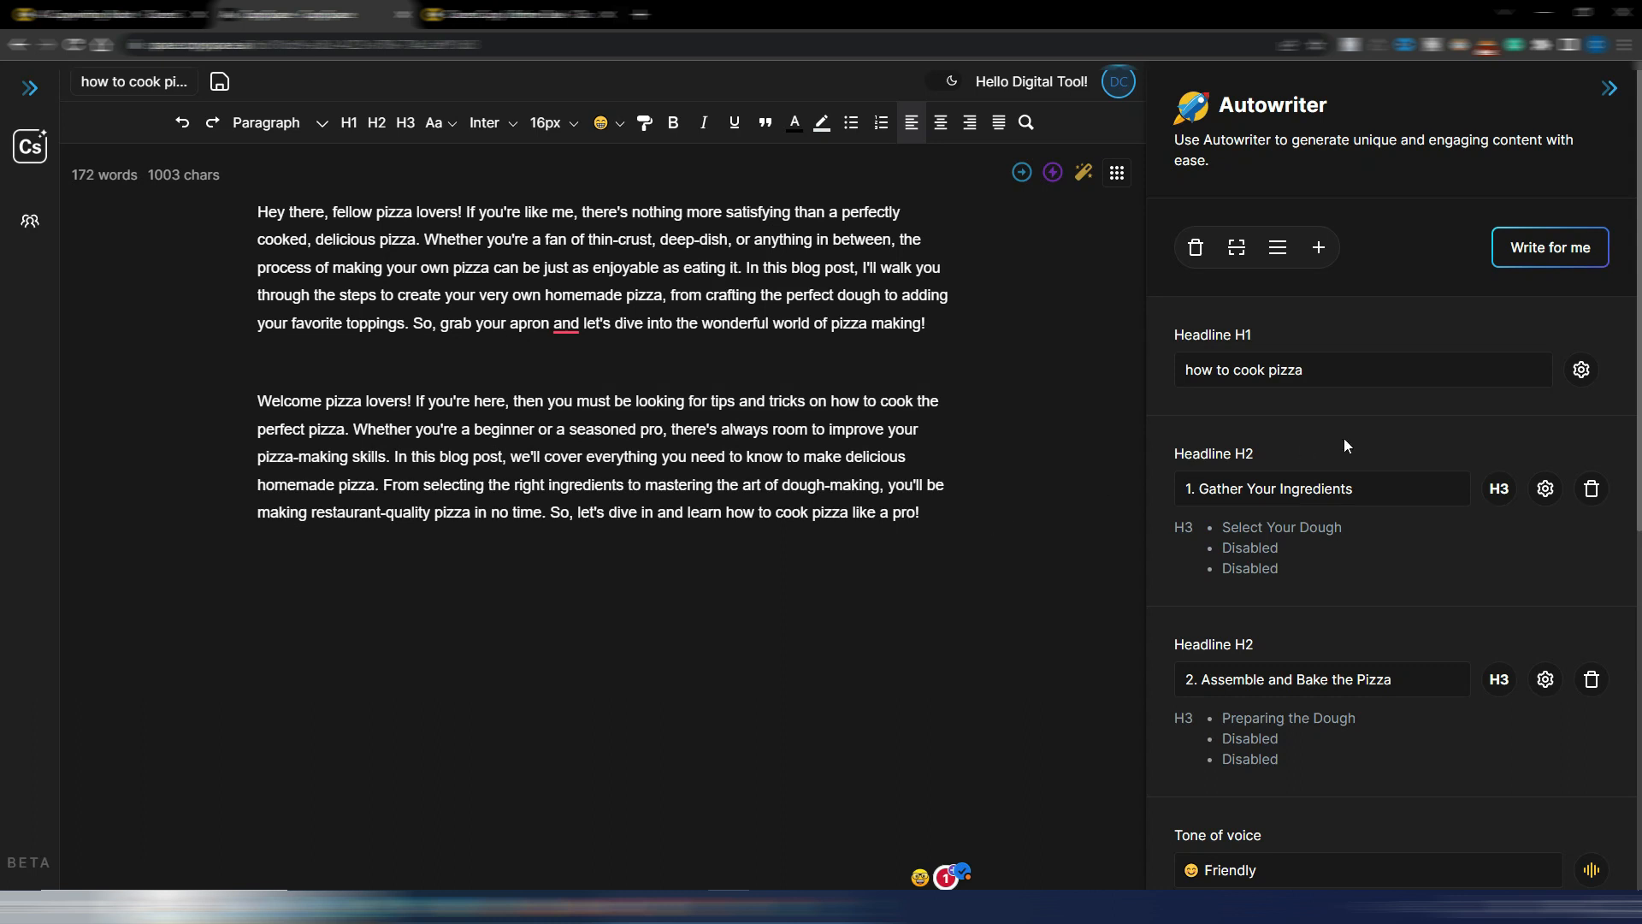
# Review the generated outline and view the background information and keyword options of the "Gather Your Ingredients" heading without entering anything
pyautogui.scroll(-5, 1439, 446)
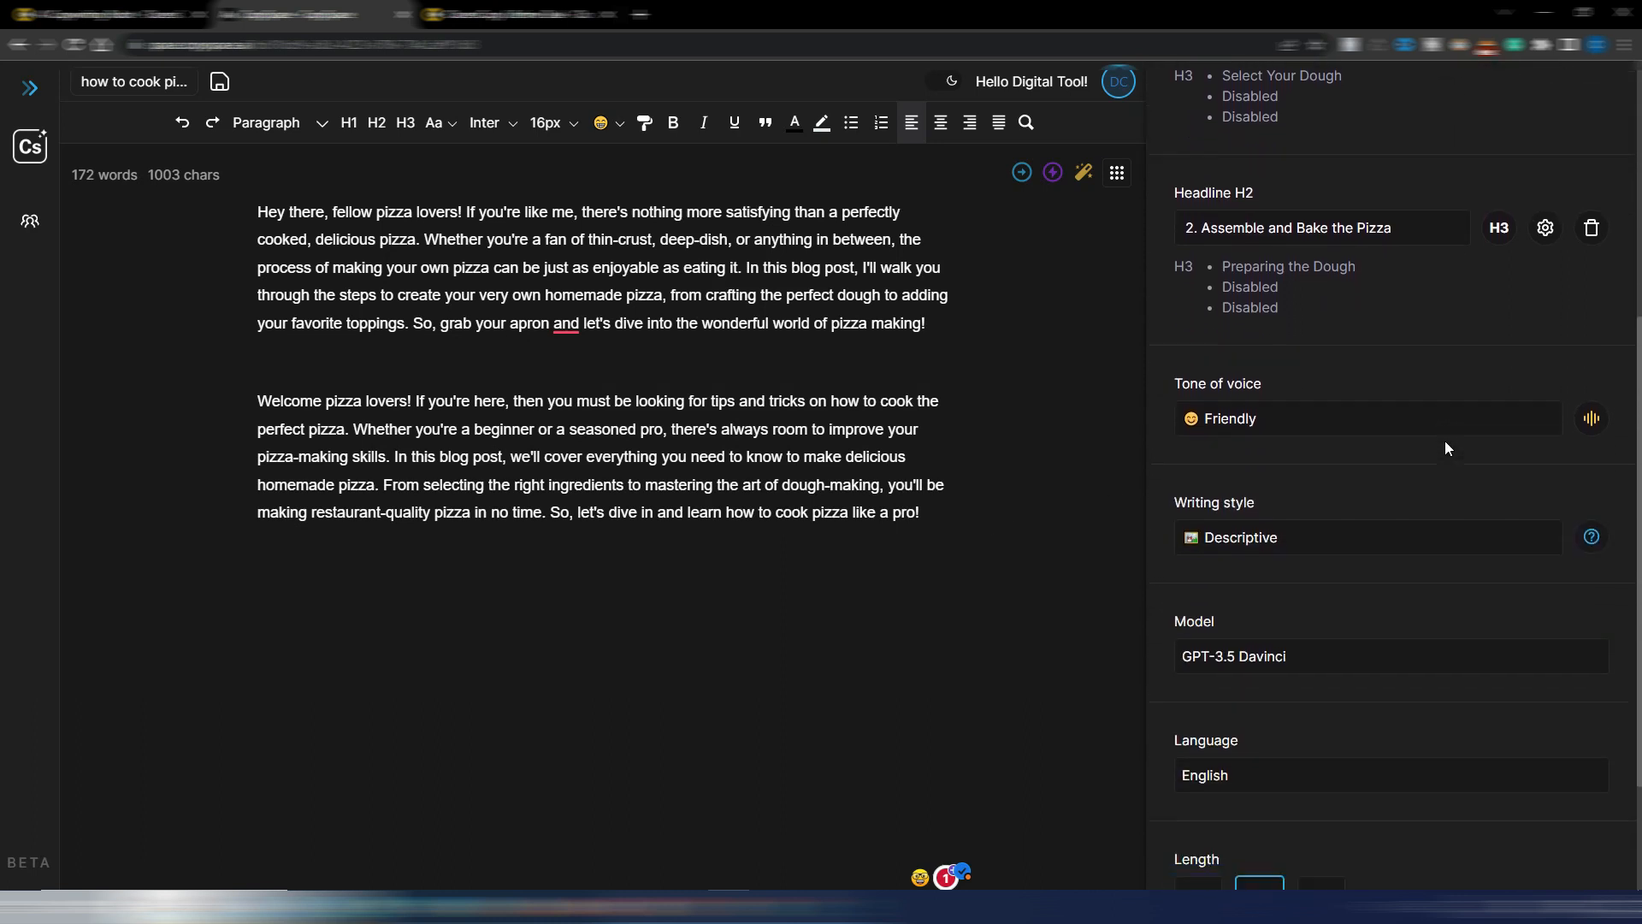
pyautogui.scroll(4, 1445, 447)
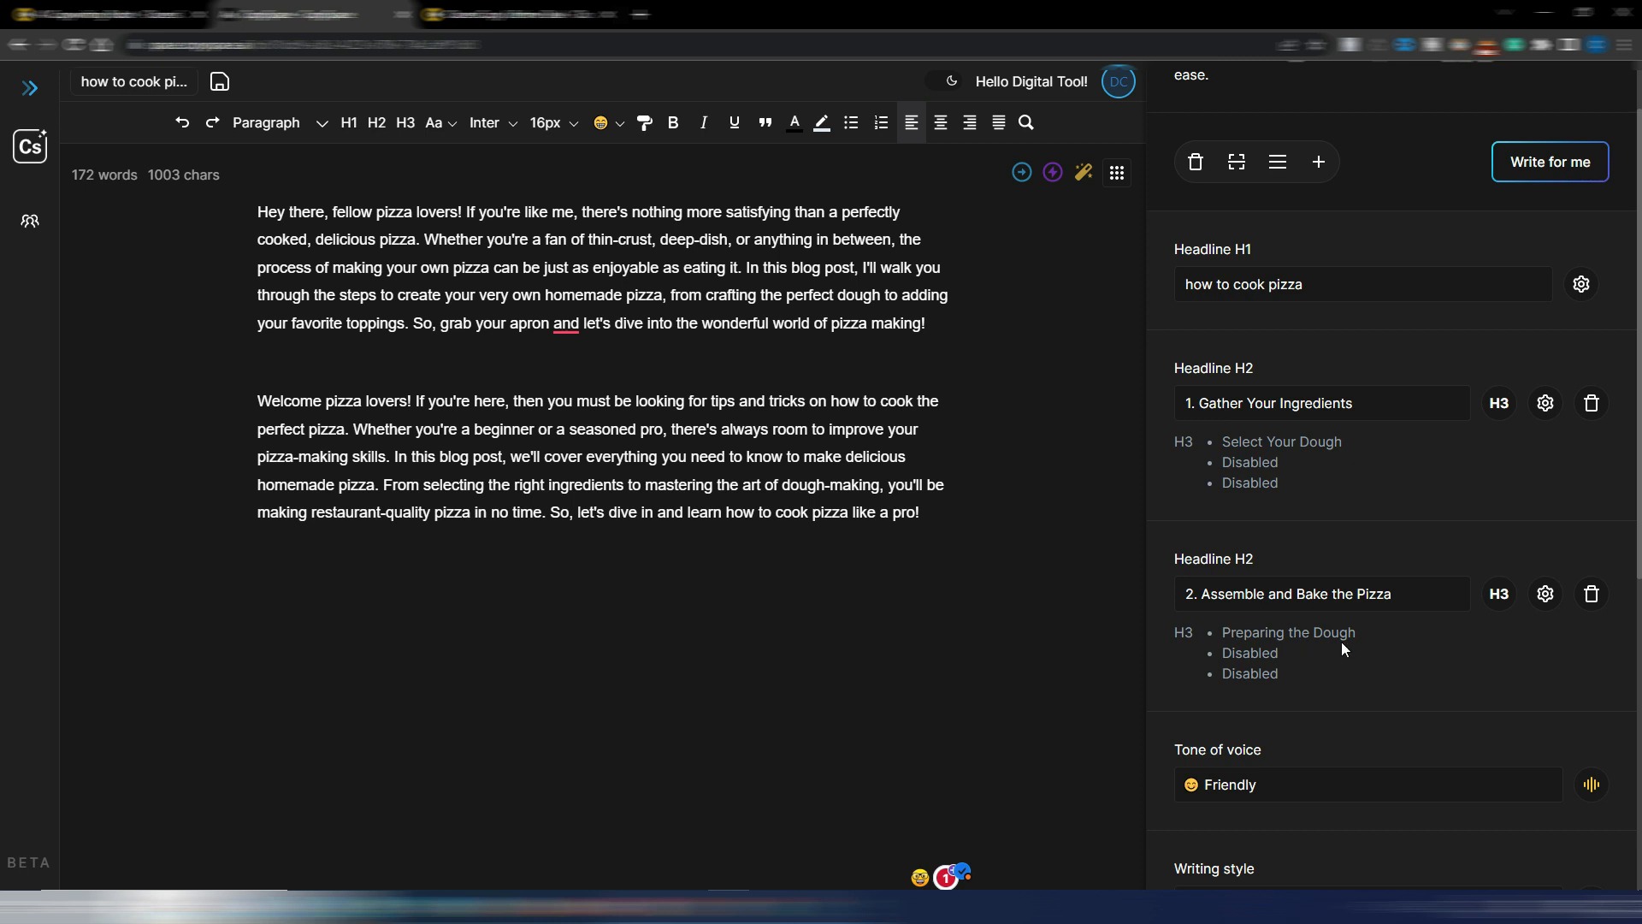
pyautogui.click(1544, 405)
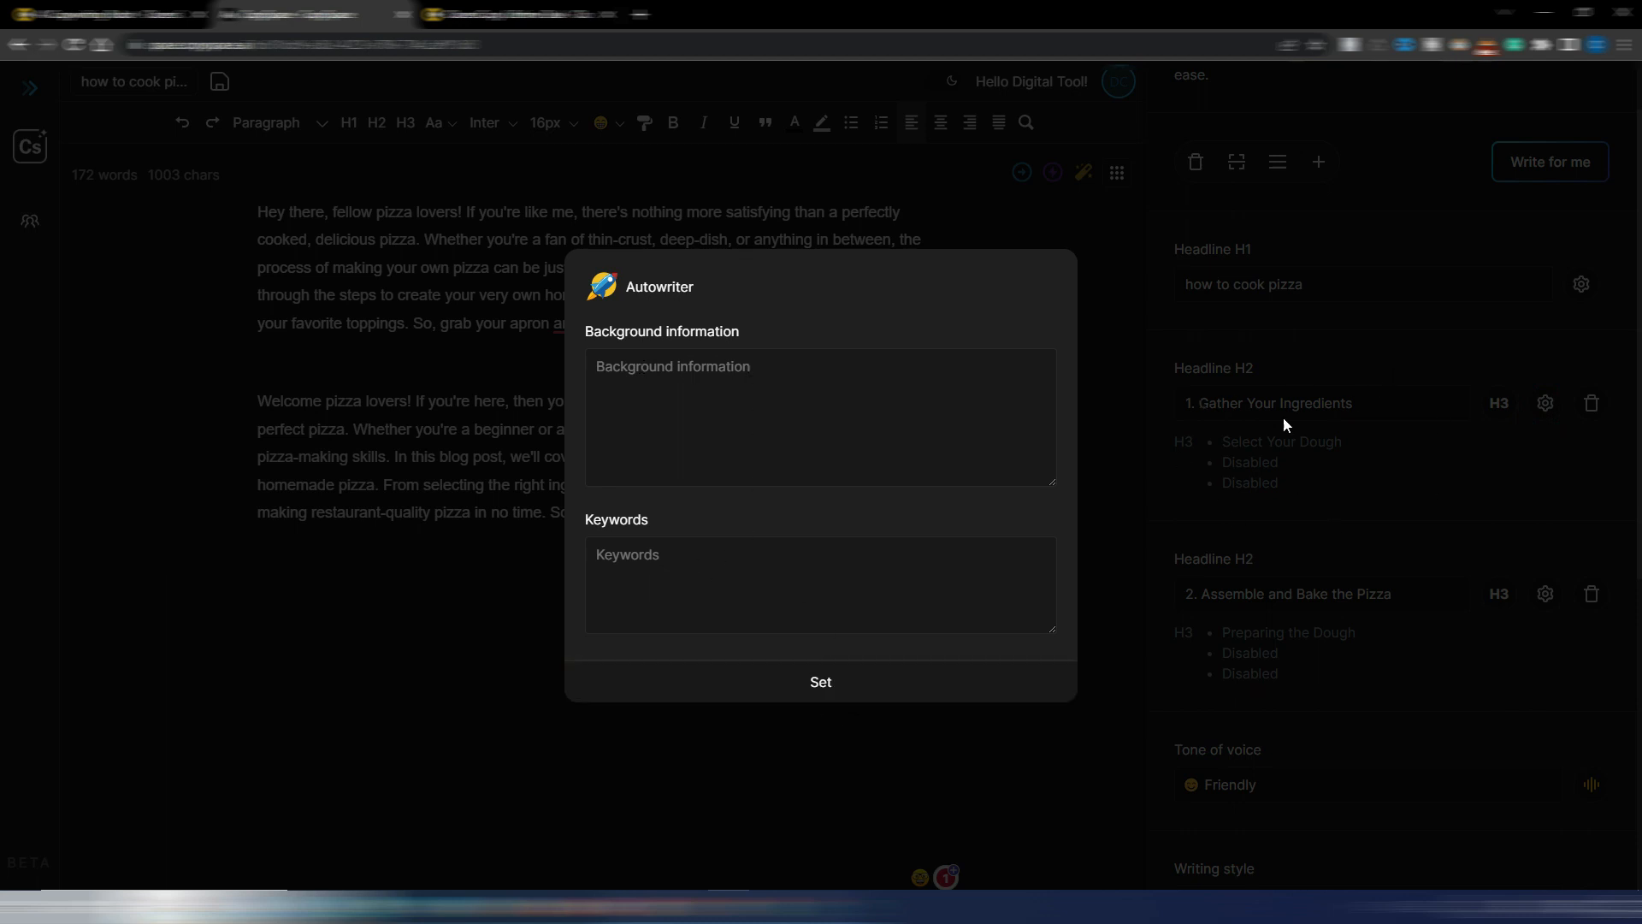
pyautogui.click(1106, 541)
pyautogui.click(845, 684)
# Set the Autowriter writing style to Casual
pyautogui.scroll(-5, 1297, 358)
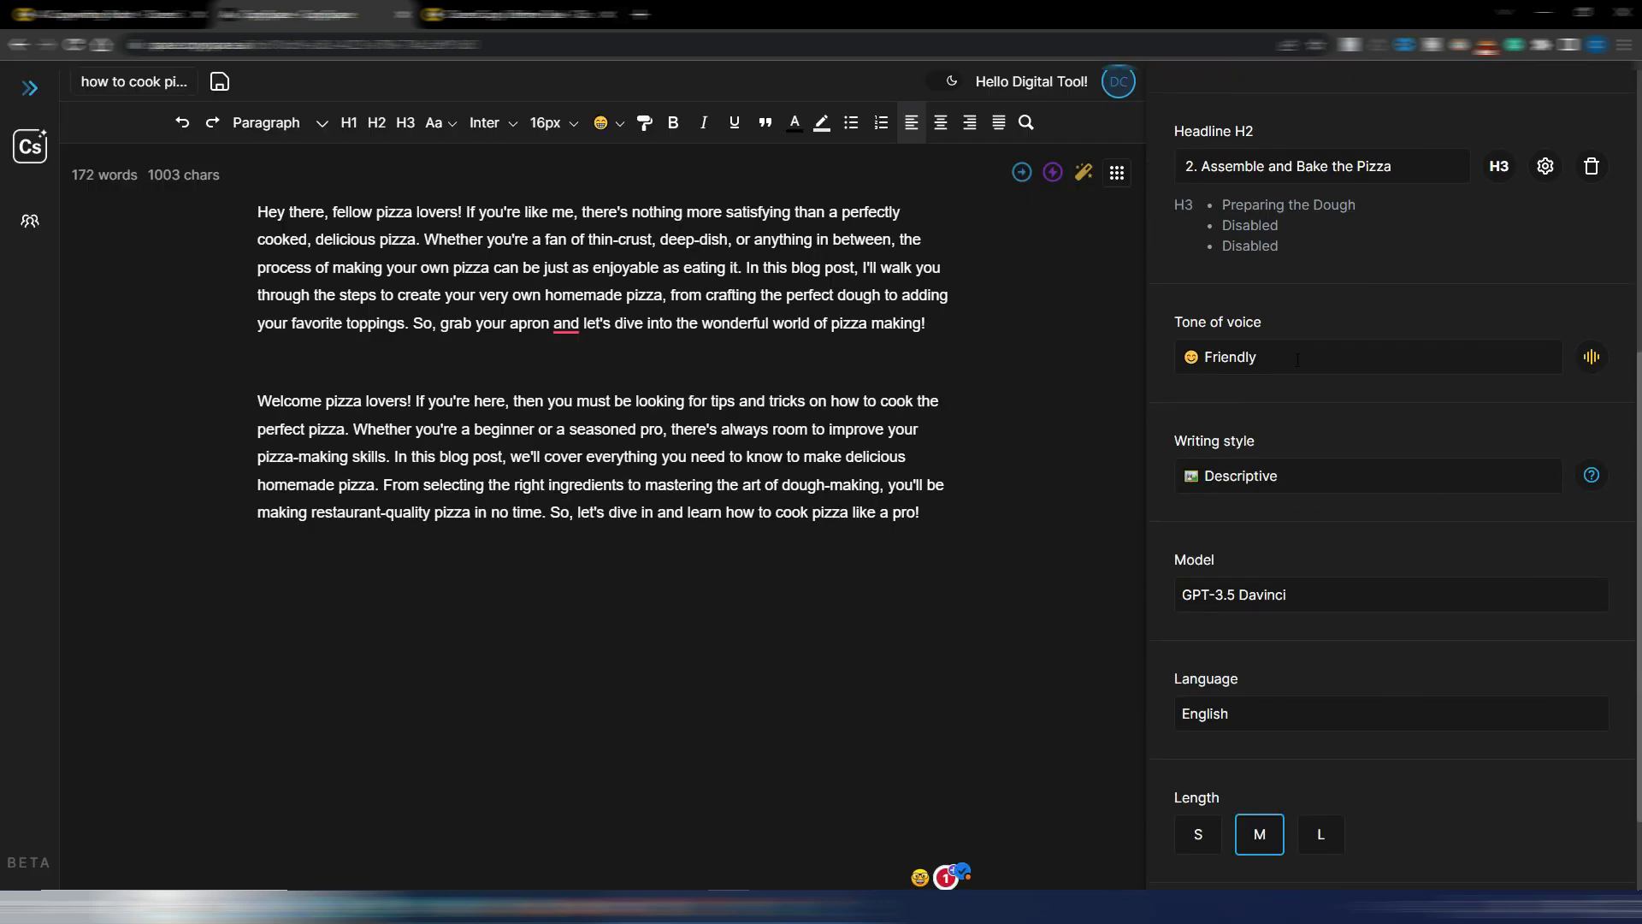
pyautogui.click(1315, 477)
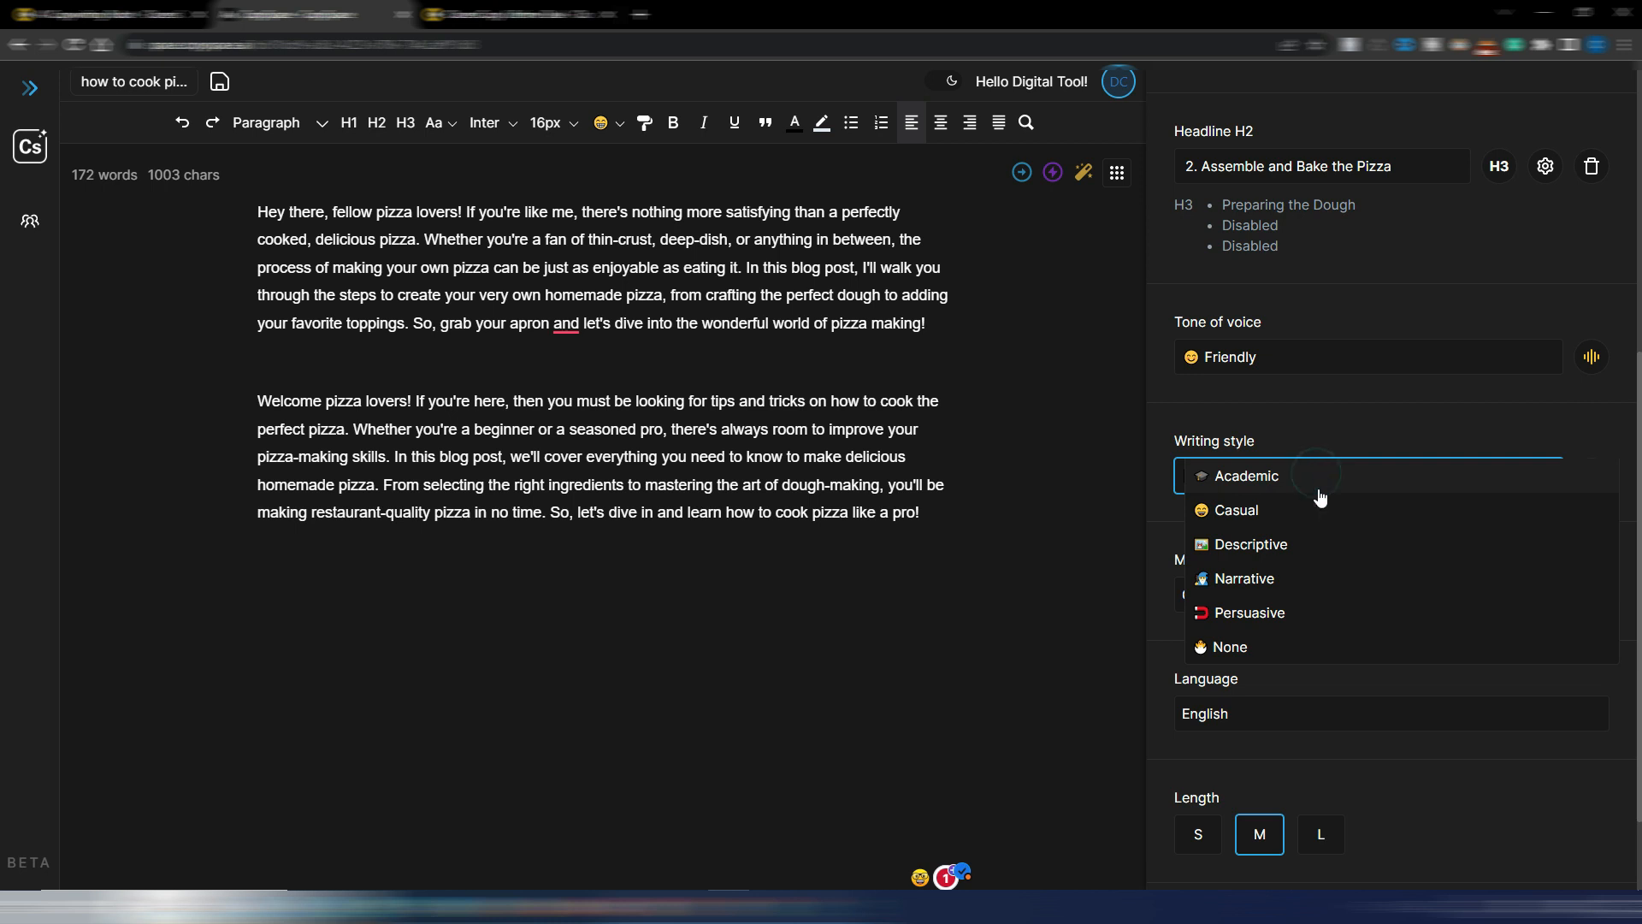
pyautogui.scroll(-1, 1303, 448)
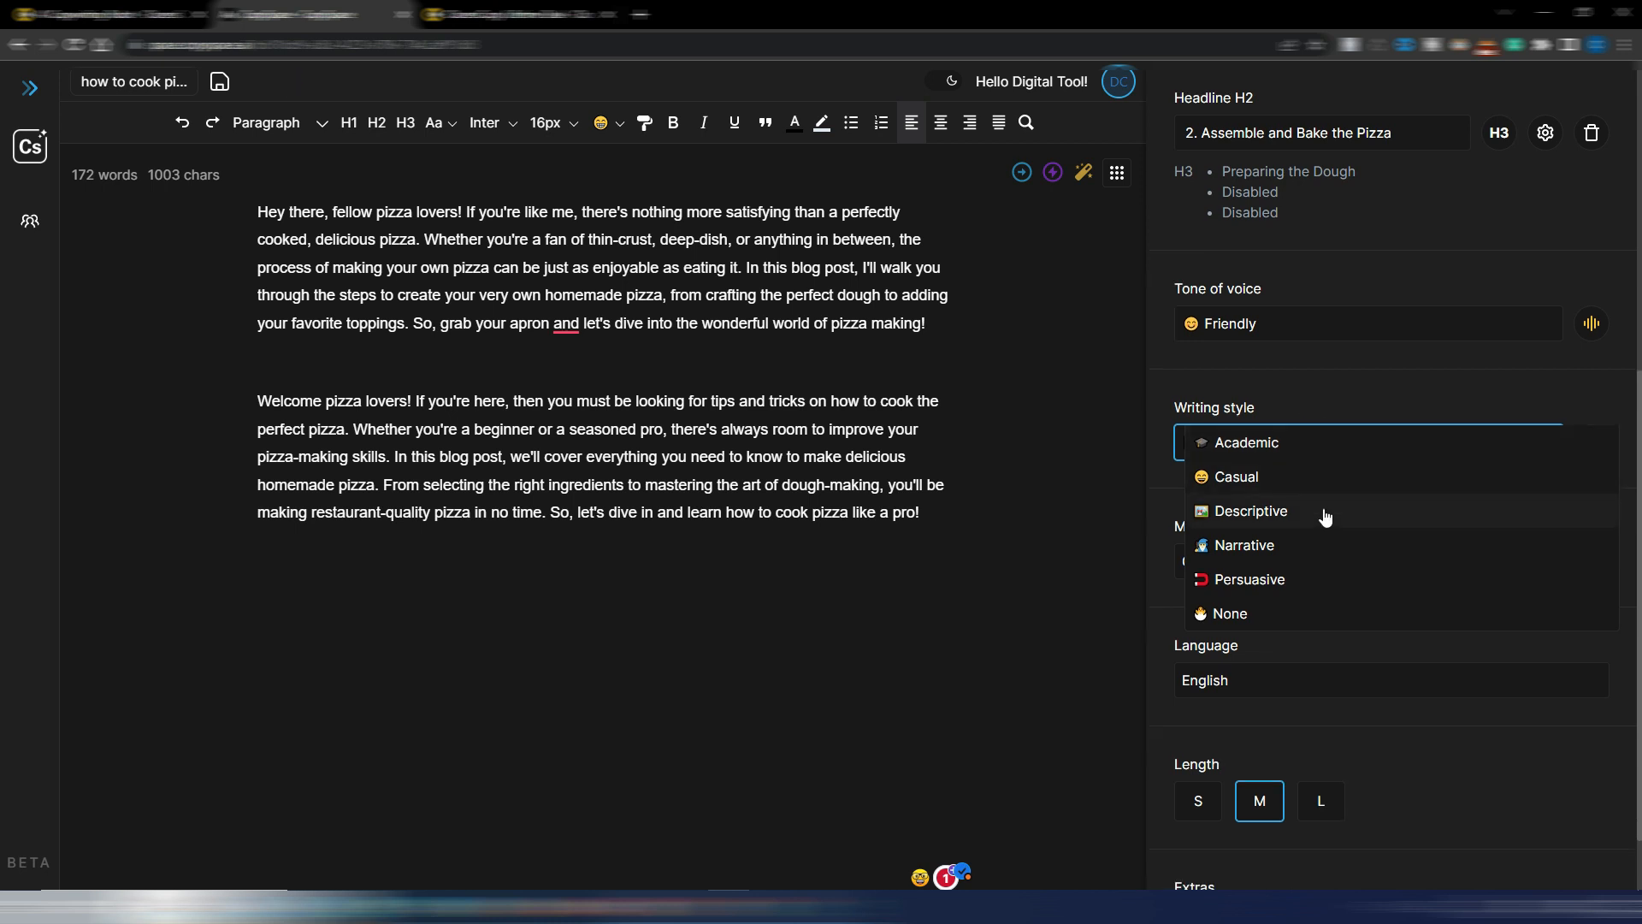
pyautogui.scroll(2, 1354, 541)
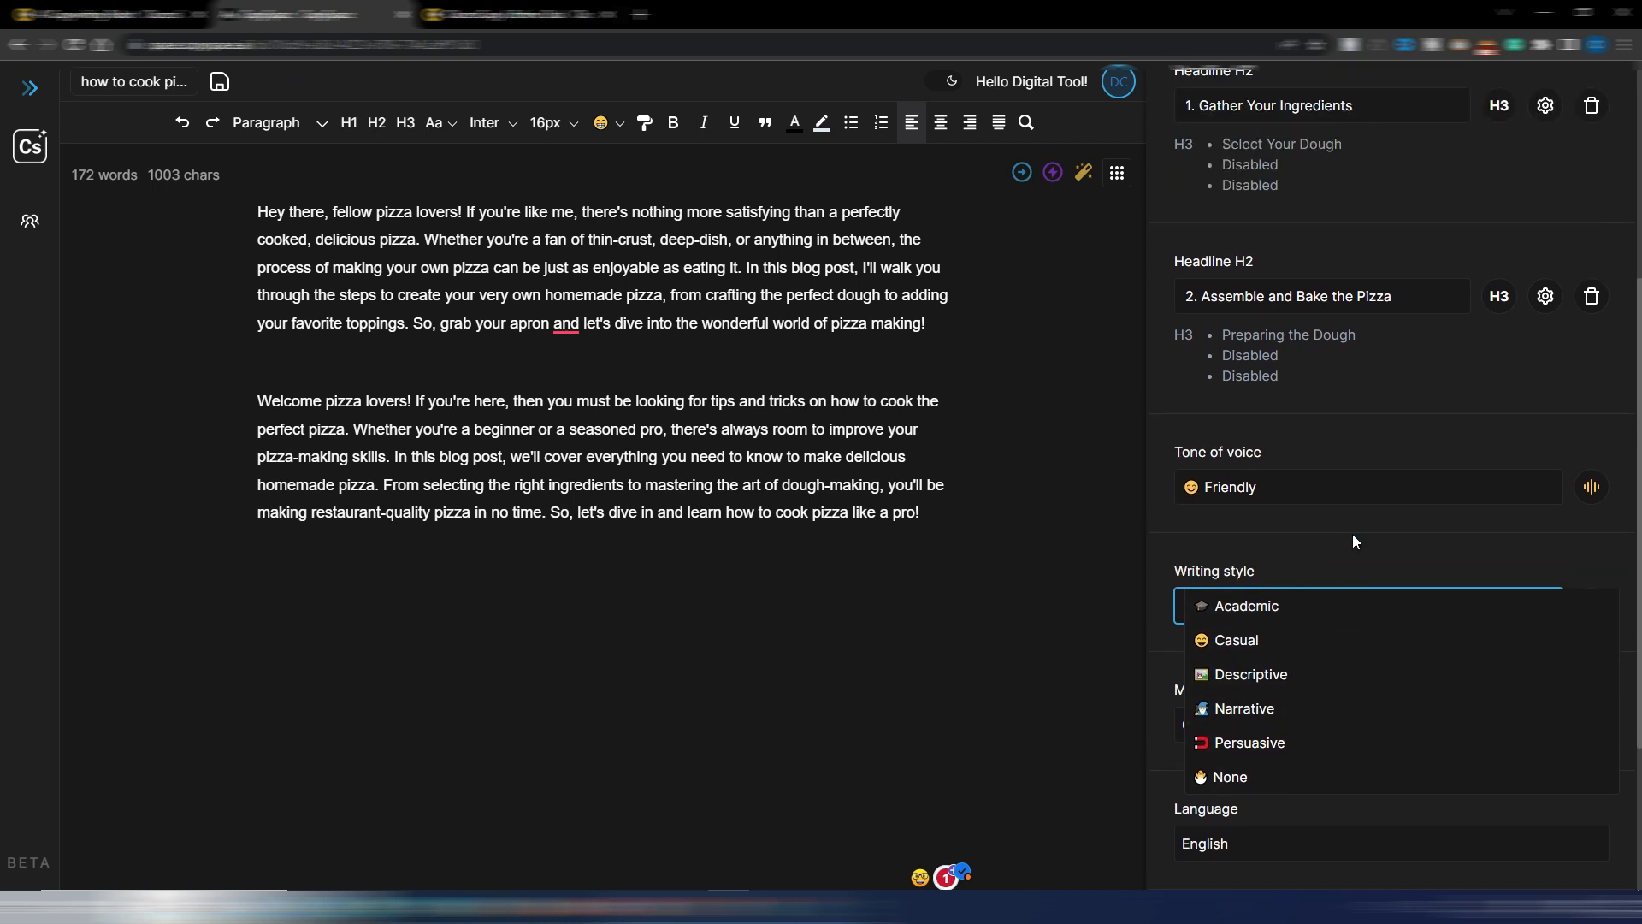
pyautogui.scroll(-2, 1352, 537)
pyautogui.click(1280, 475)
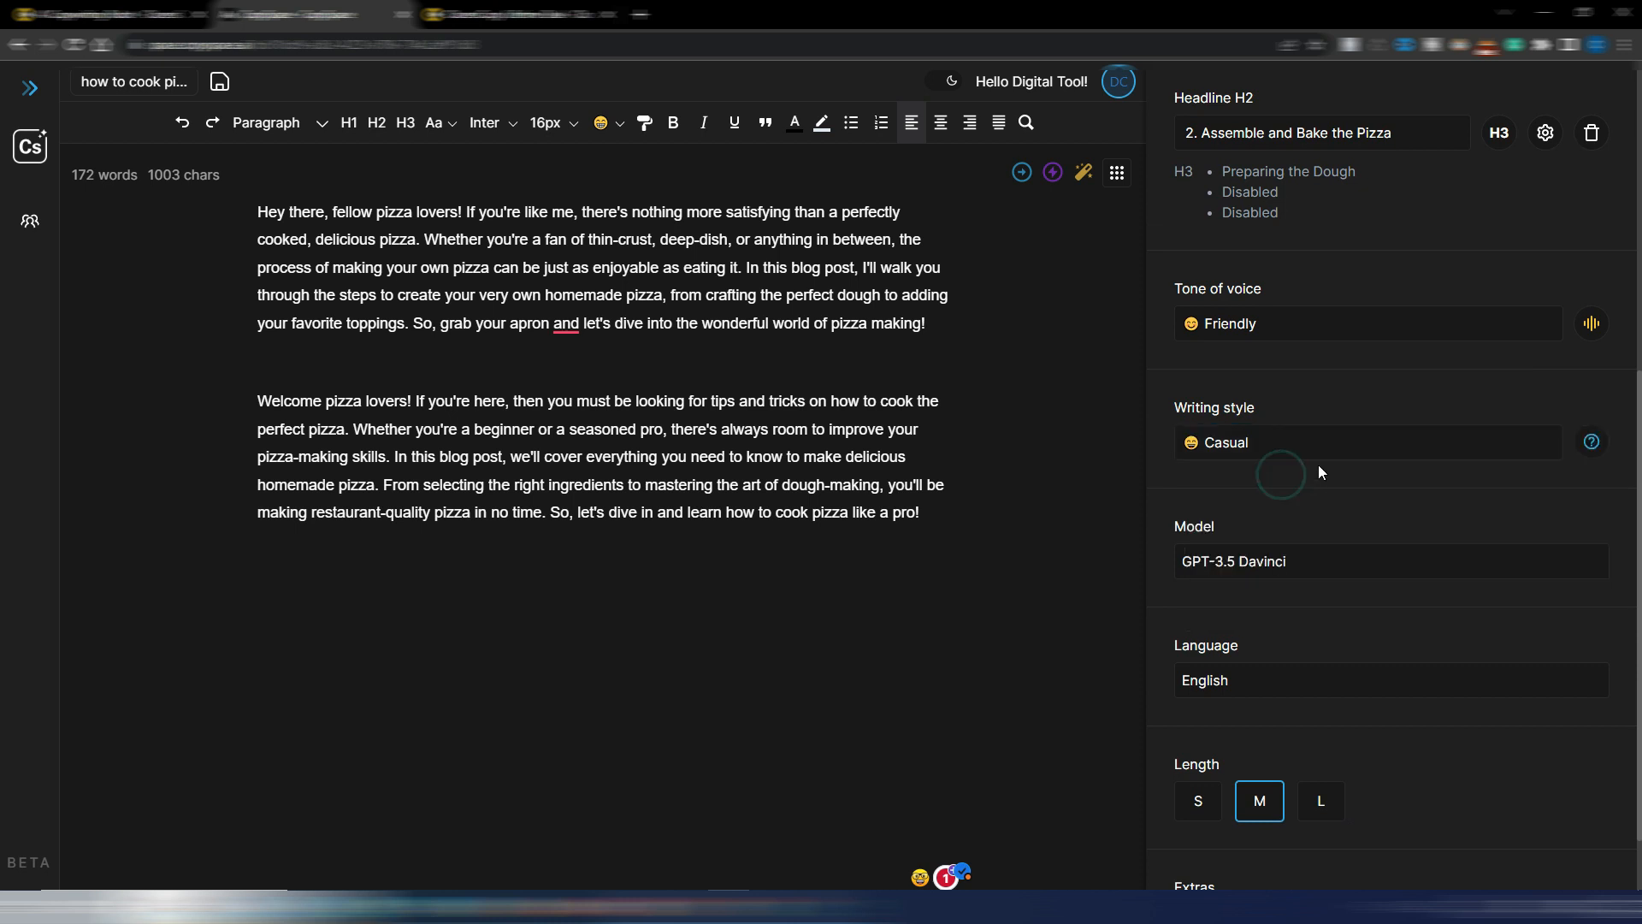
# Set the Autowriter model to GPT-3.5 Turbo
pyautogui.click(1299, 561)
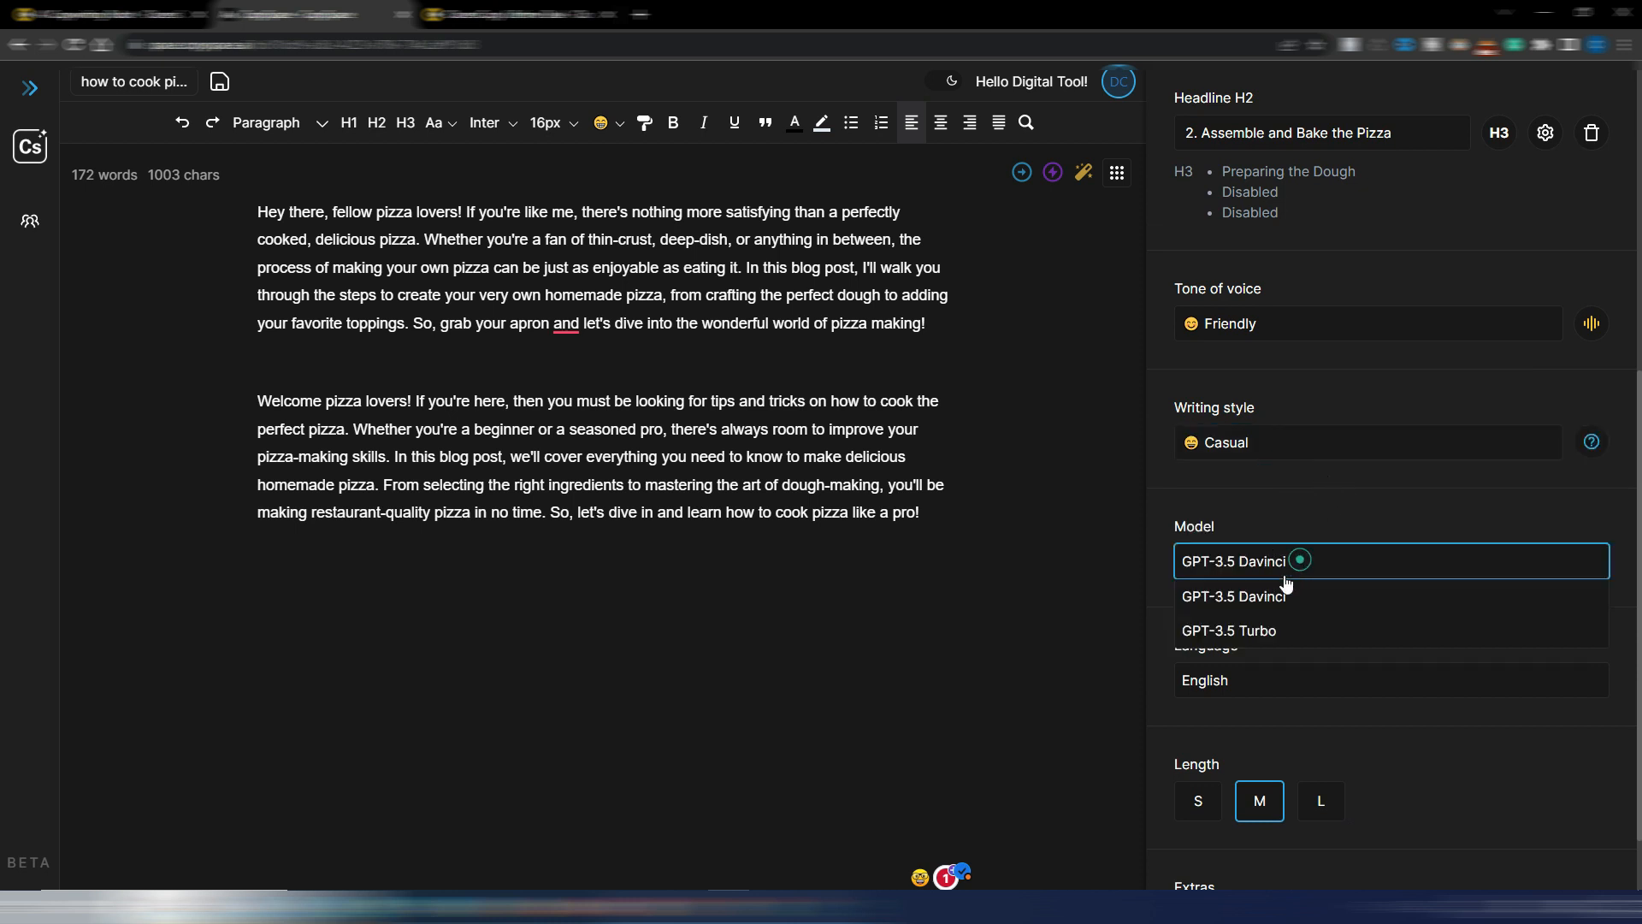
pyautogui.click(1270, 630)
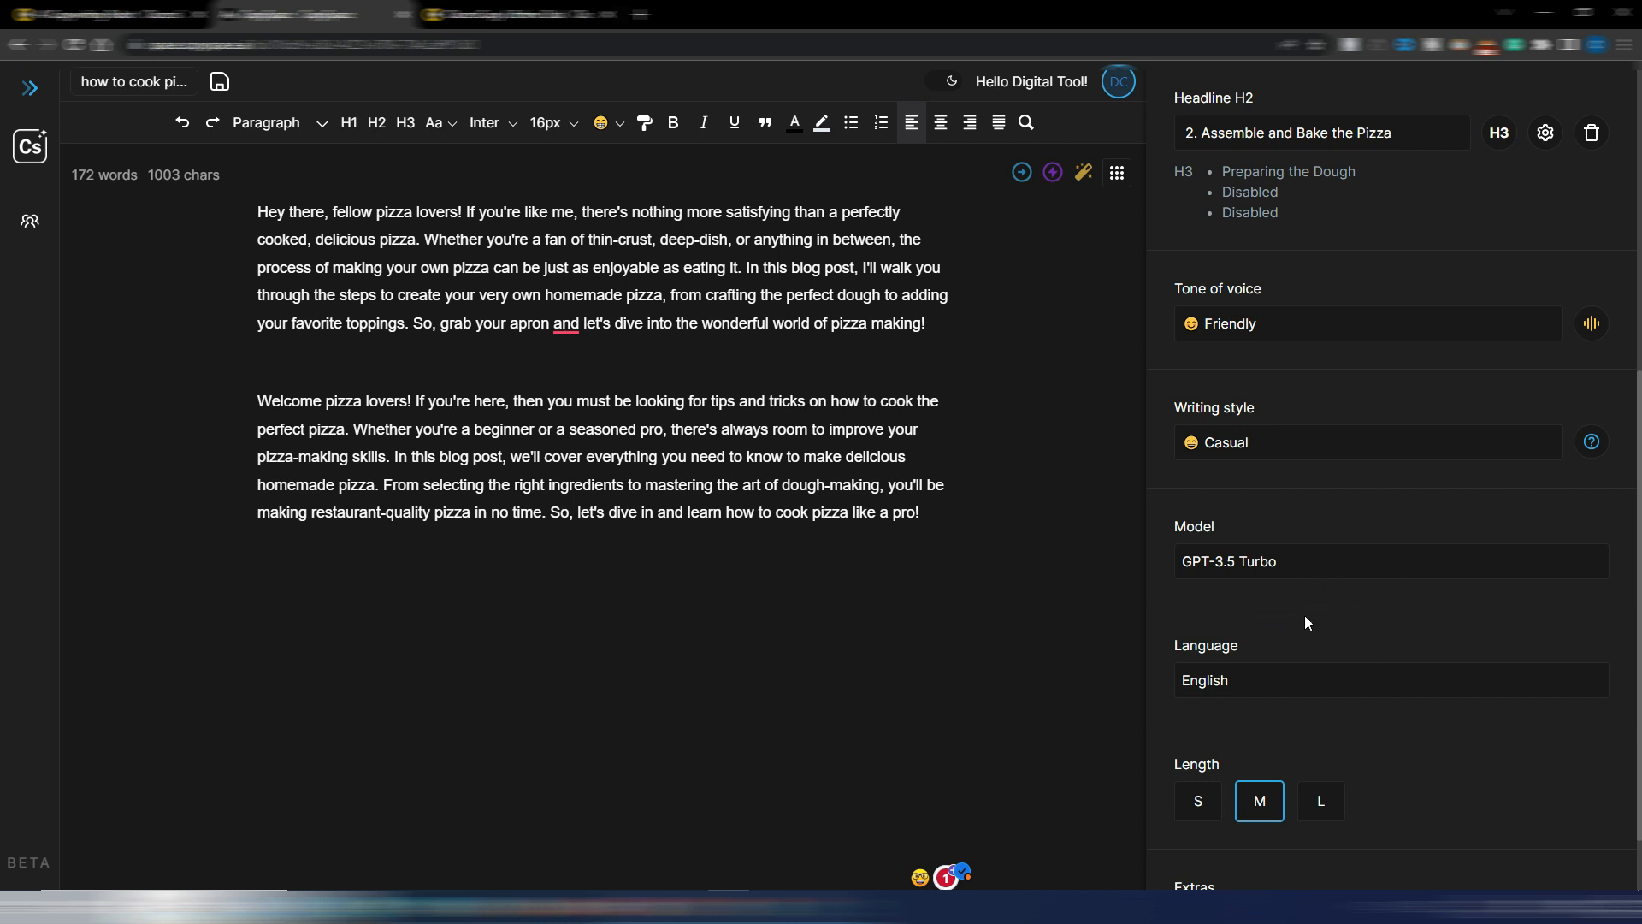
pyautogui.click(1320, 564)
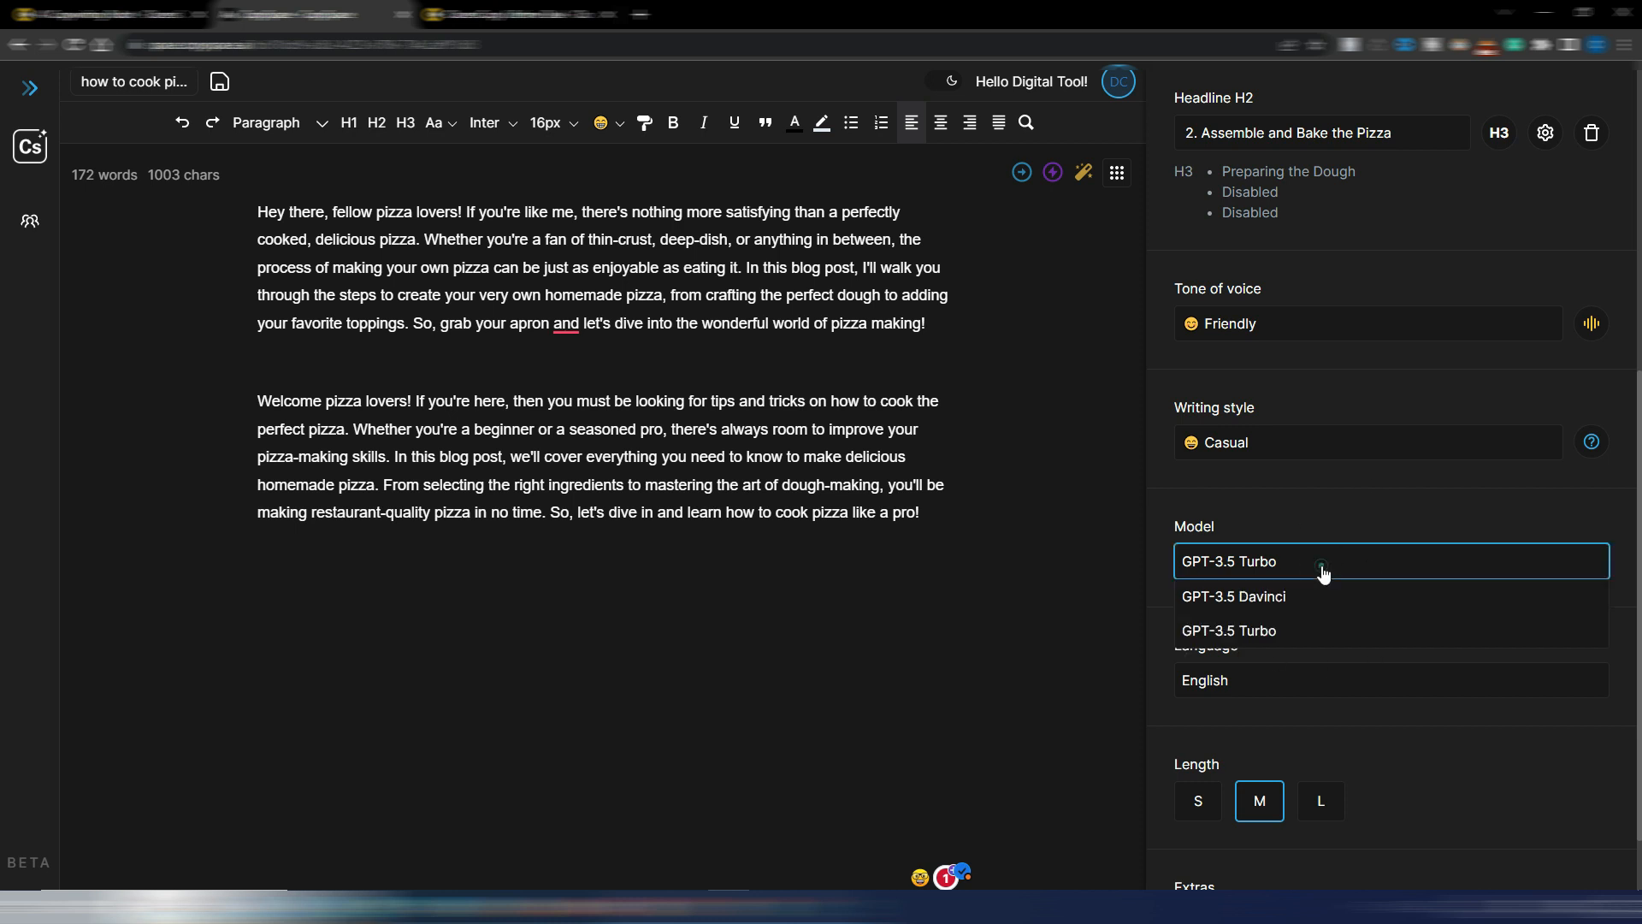
pyautogui.click(1309, 634)
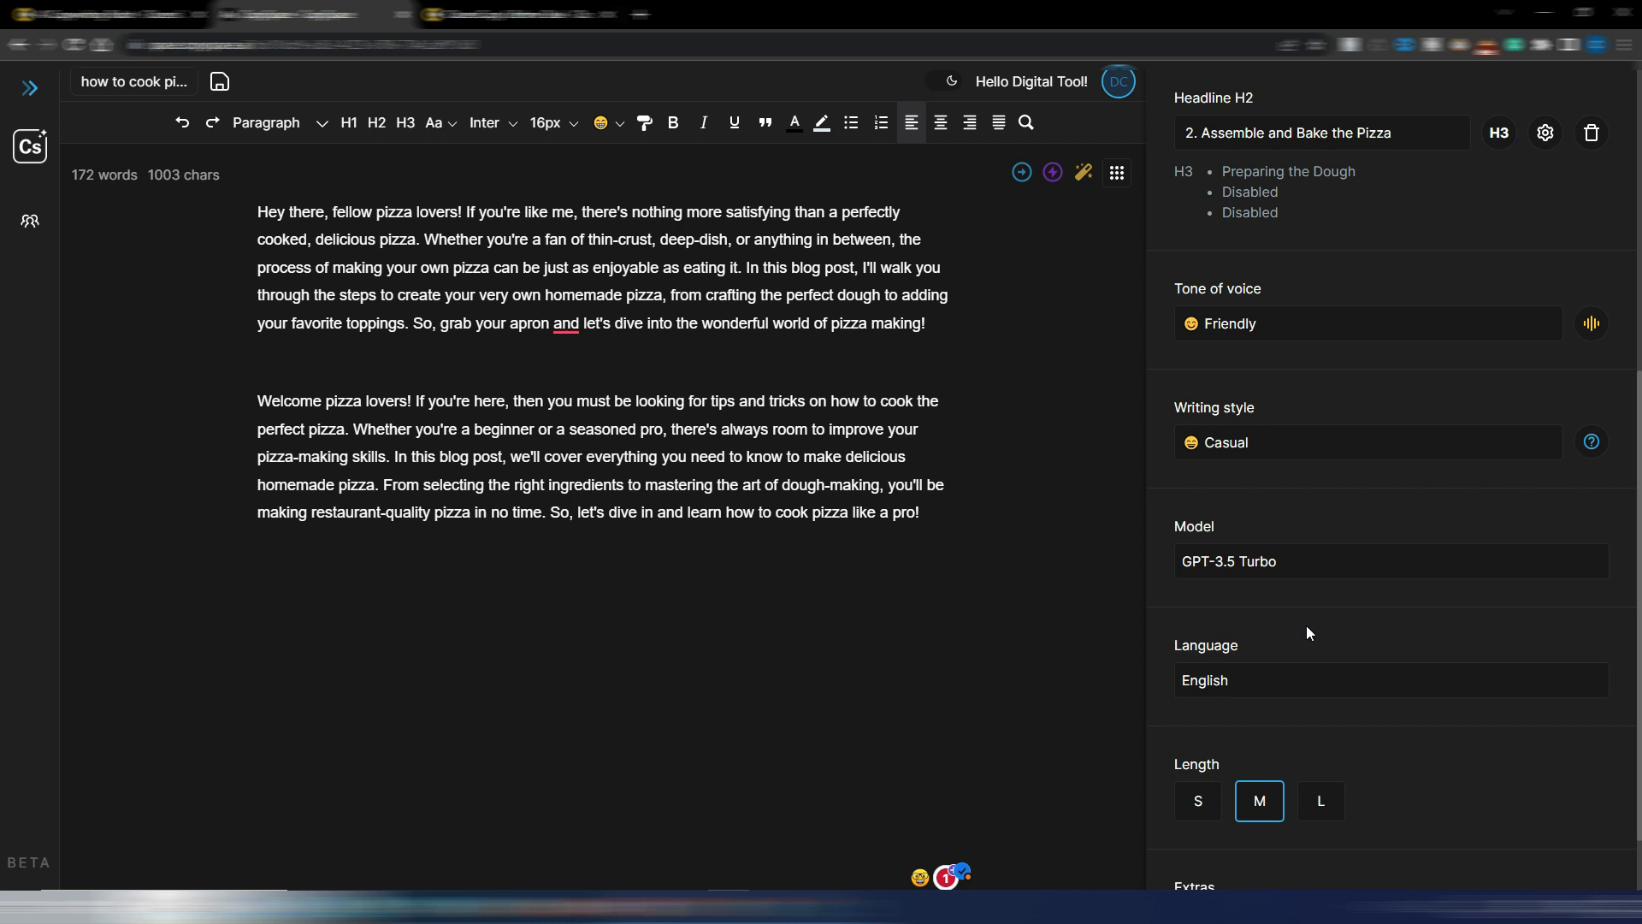
# Turn on Title Case Headlines and generate the full article from the outline into the document
pyautogui.scroll(-1, 1307, 633)
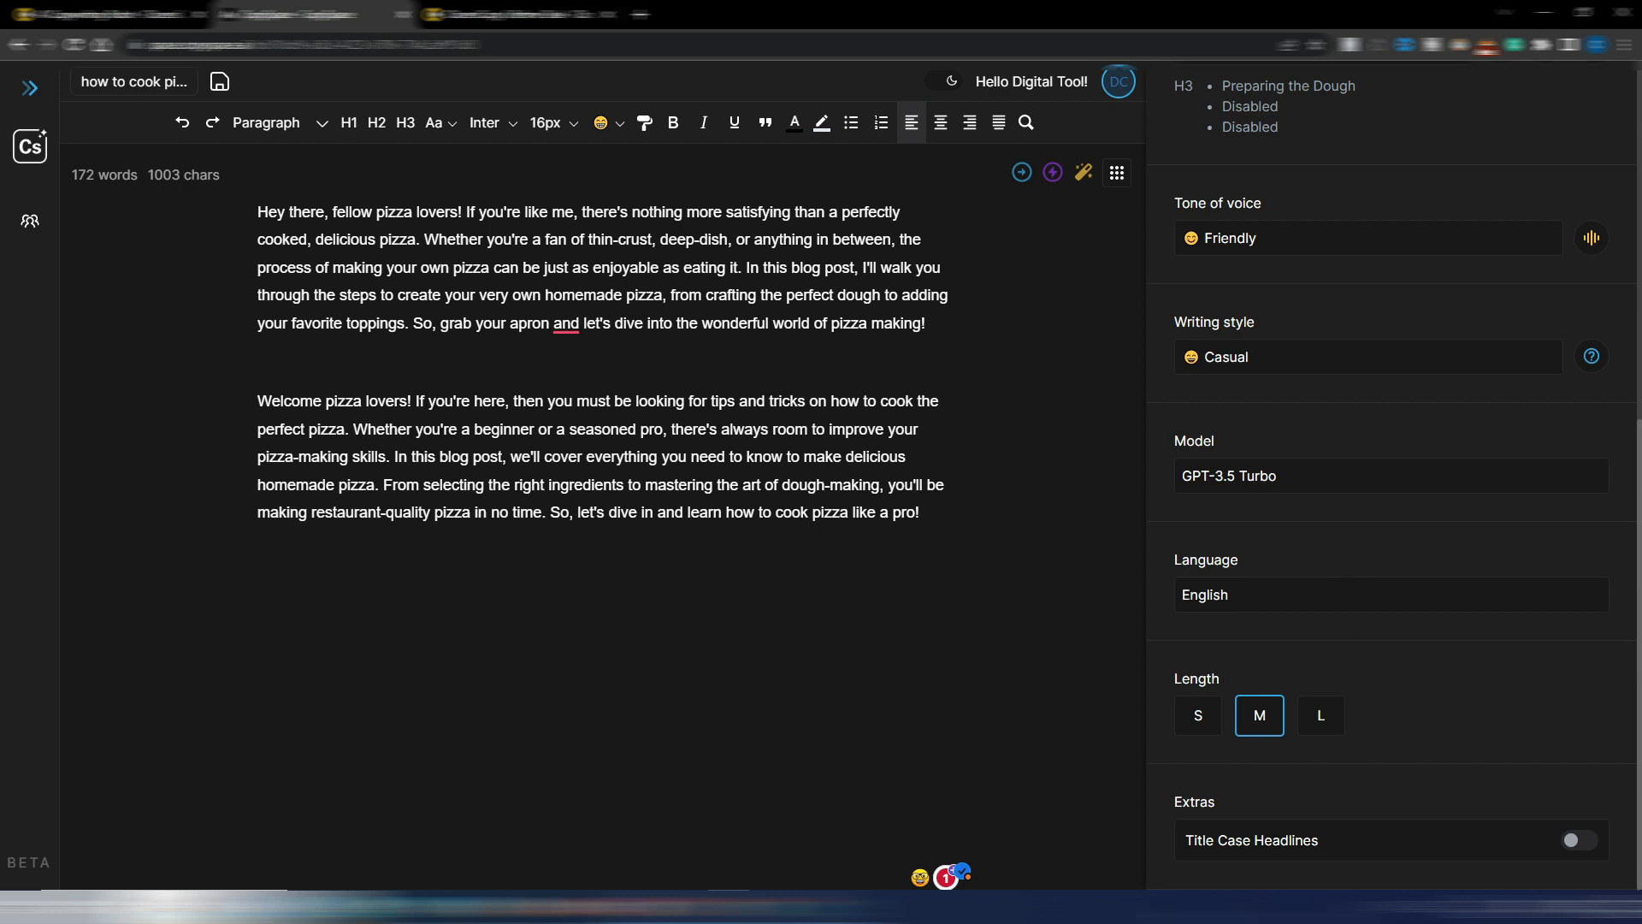
pyautogui.click(1581, 843)
pyautogui.scroll(7, 1476, 747)
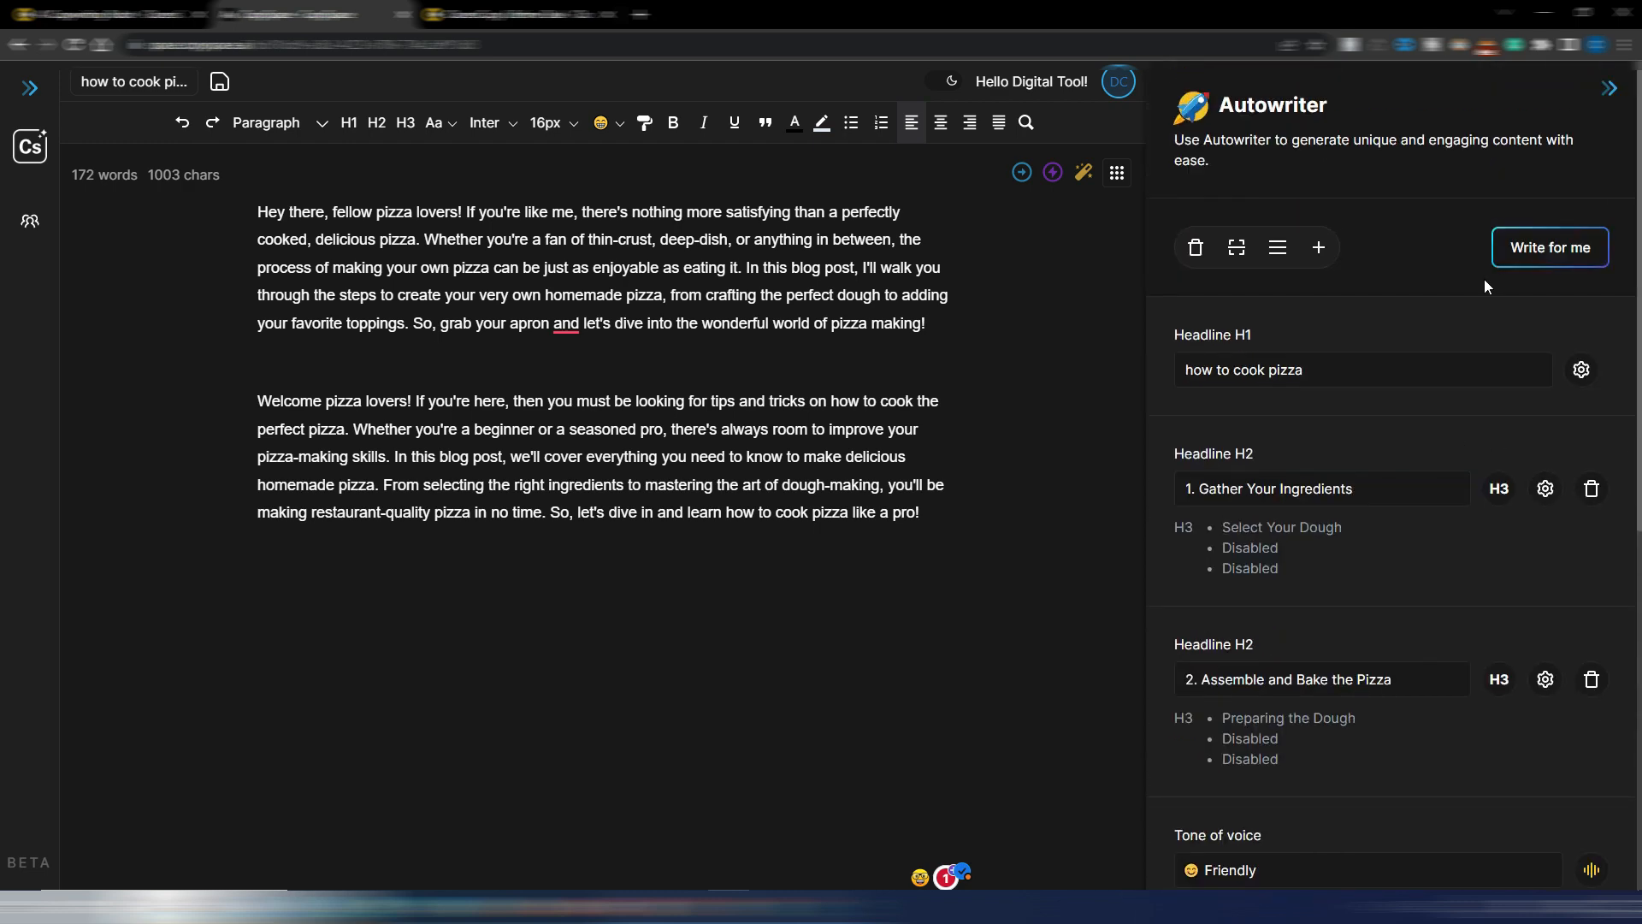
pyautogui.click(1578, 248)
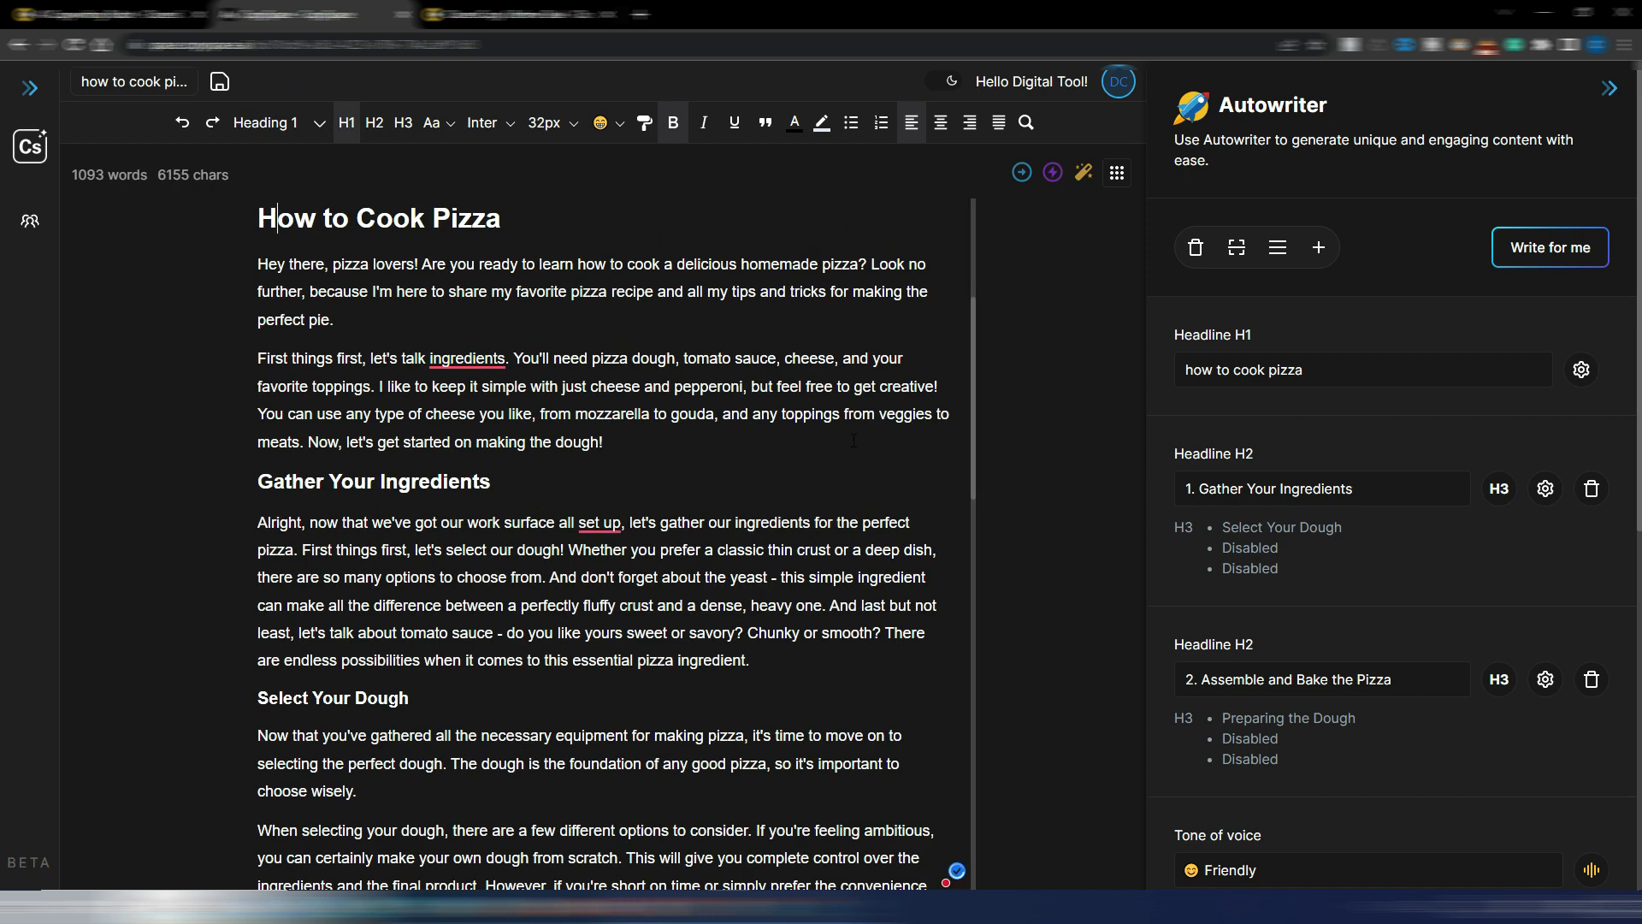
pyautogui.scroll(1, 93, 184)
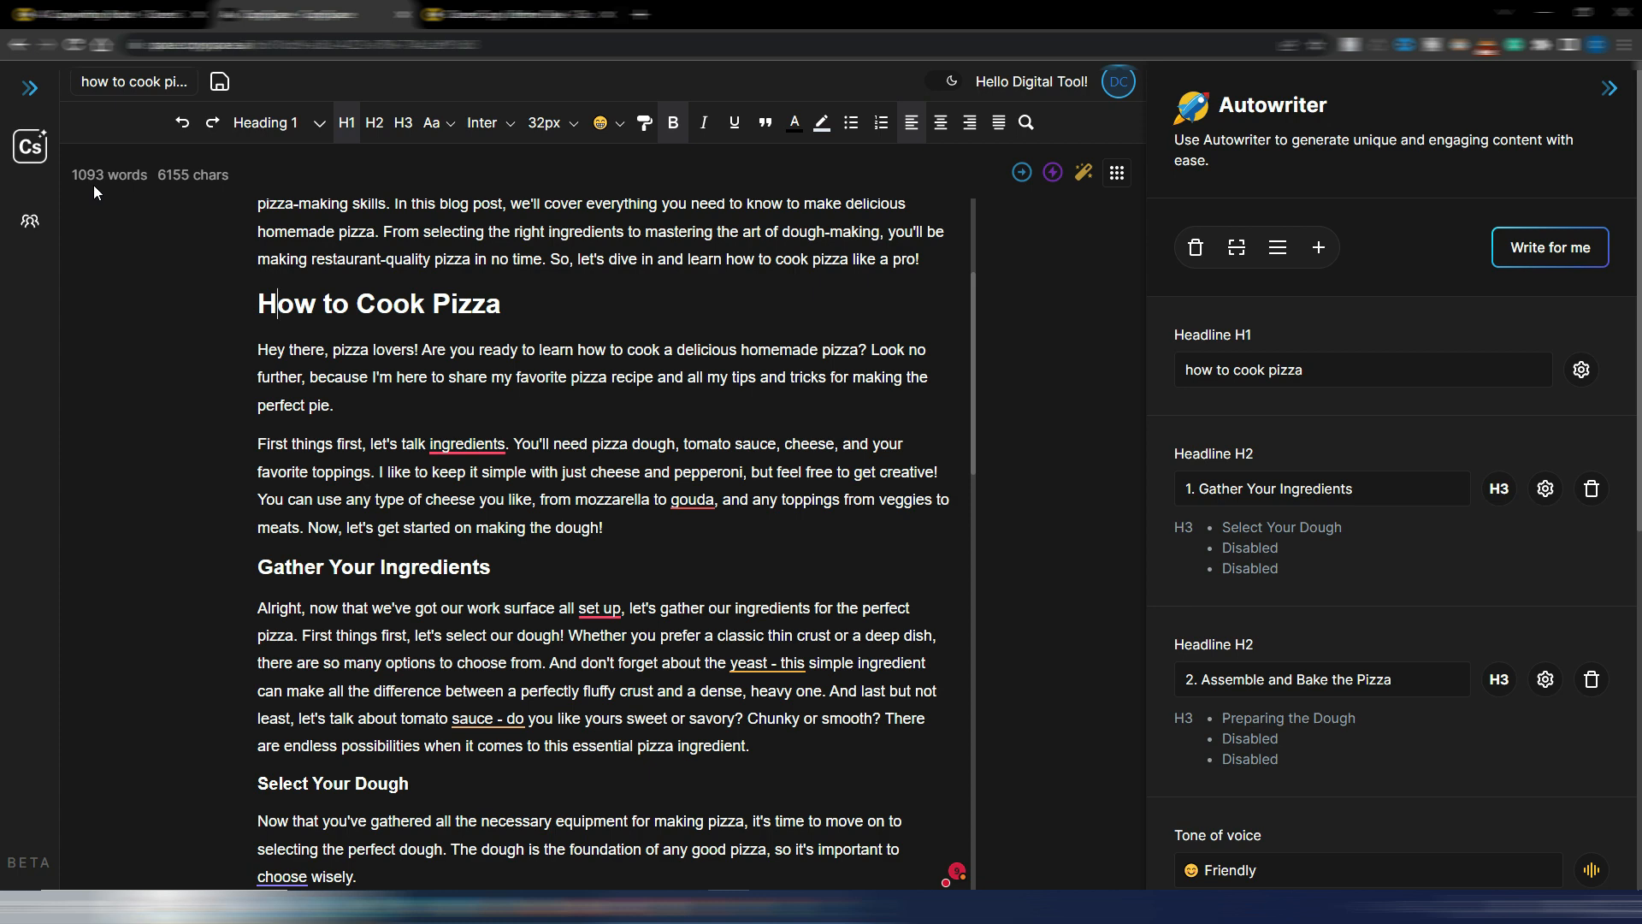
# Insert two blank lines above the "How to Cook Pizza" heading to separate the generated article from the earlier introductions
pyautogui.scroll(3, 571, 390)
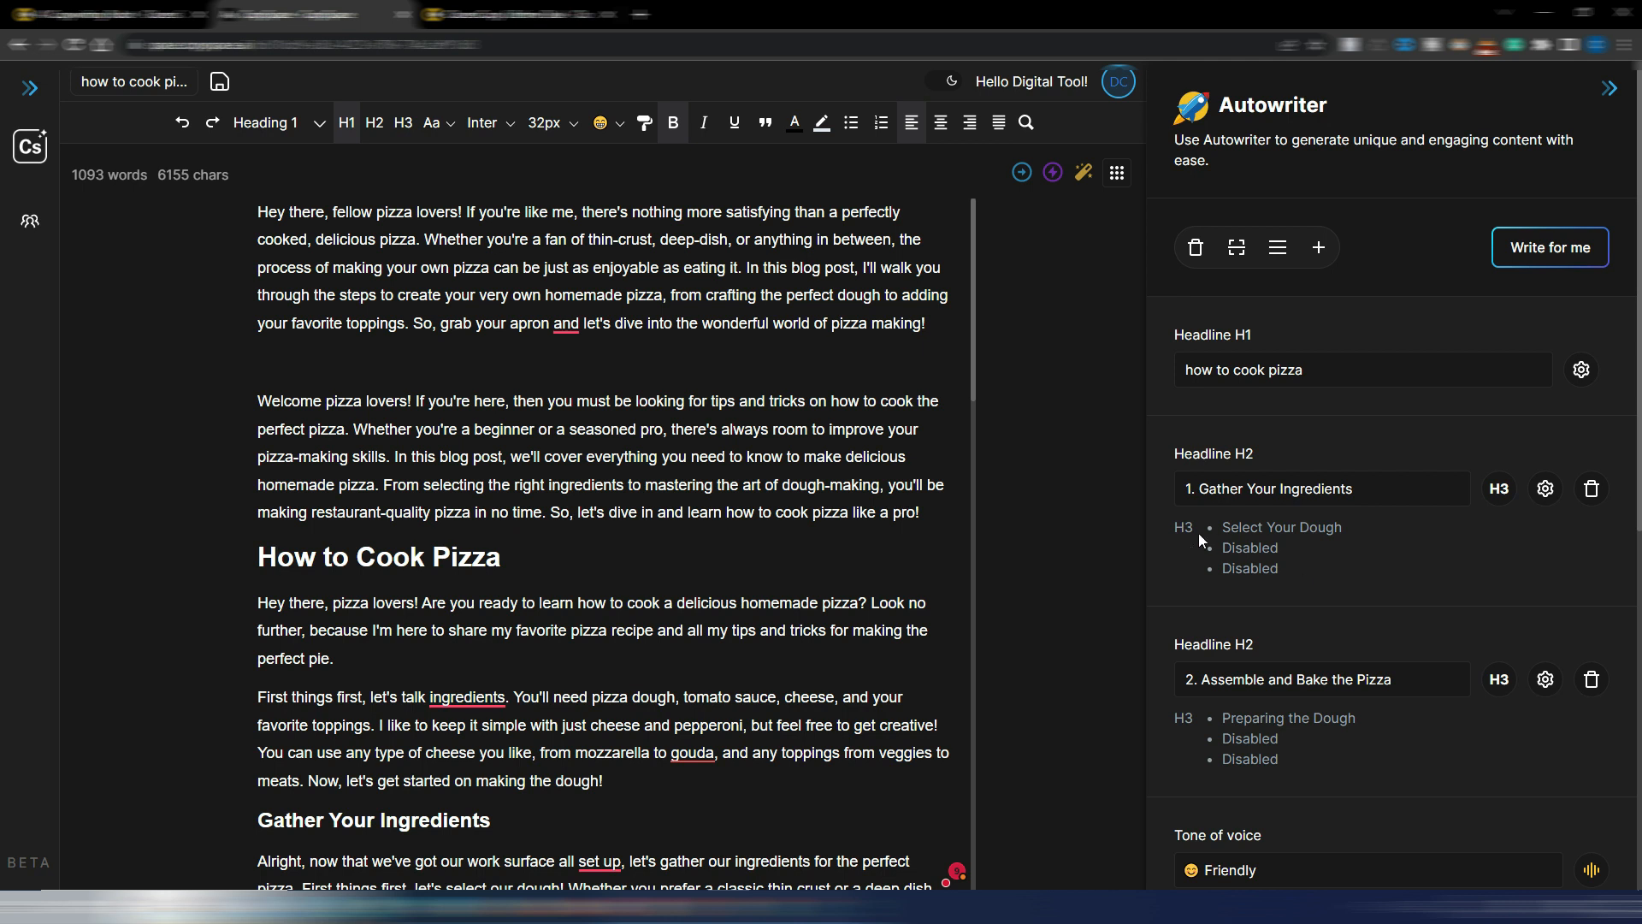
pyautogui.tripleClick(1360, 489)
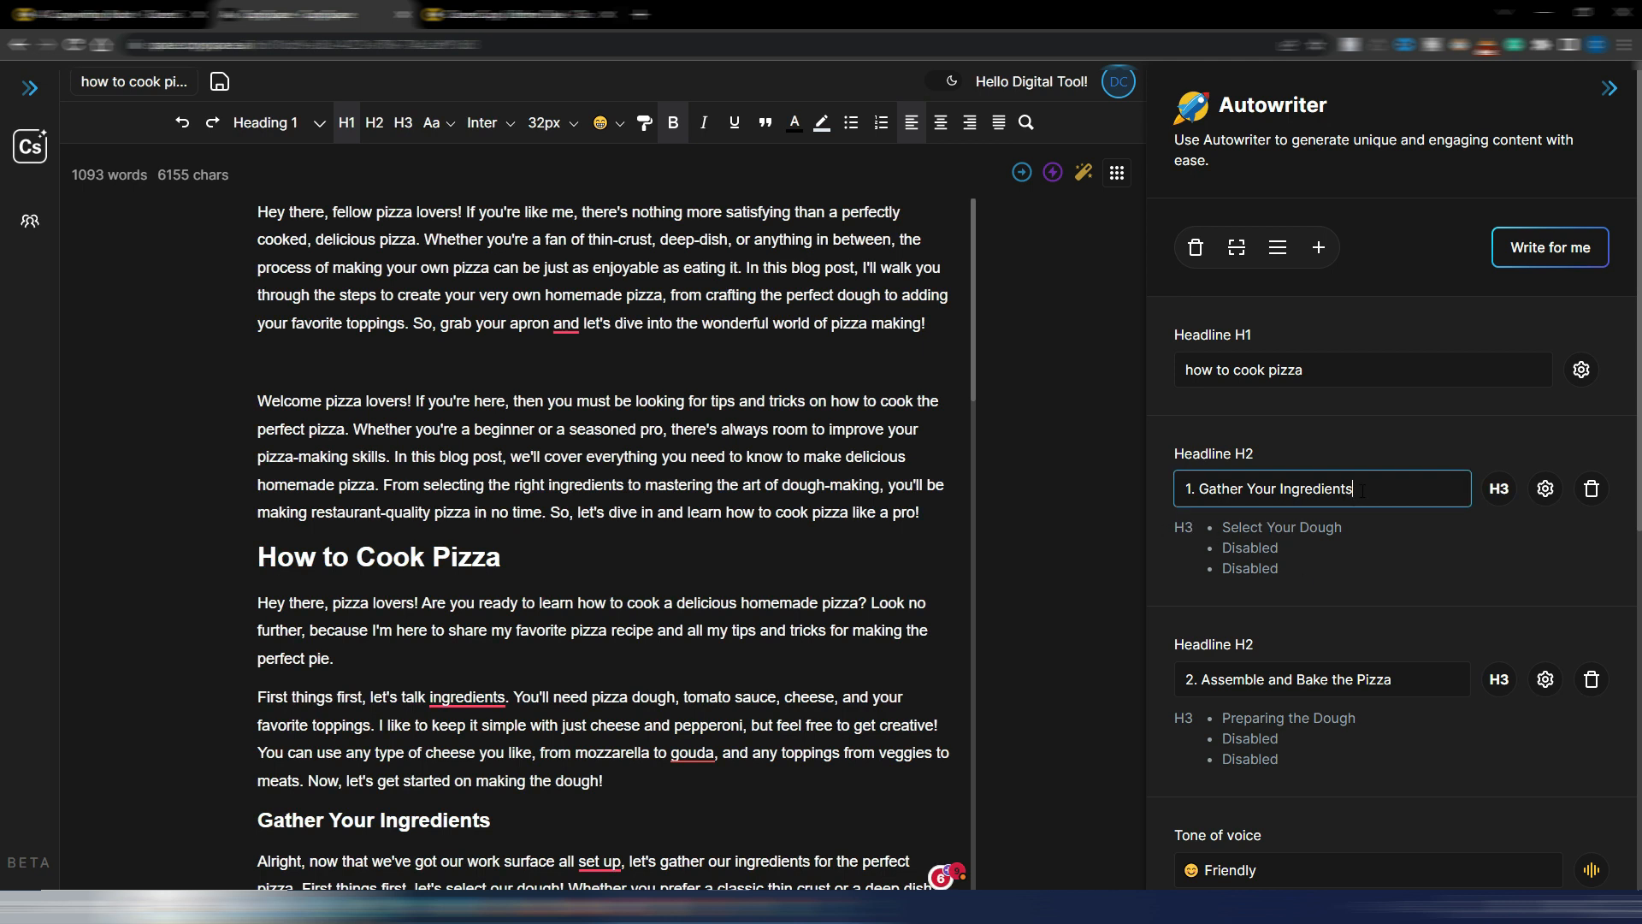
pyautogui.moveTo(1180, 490); pyautogui.dragTo(1255, 489)
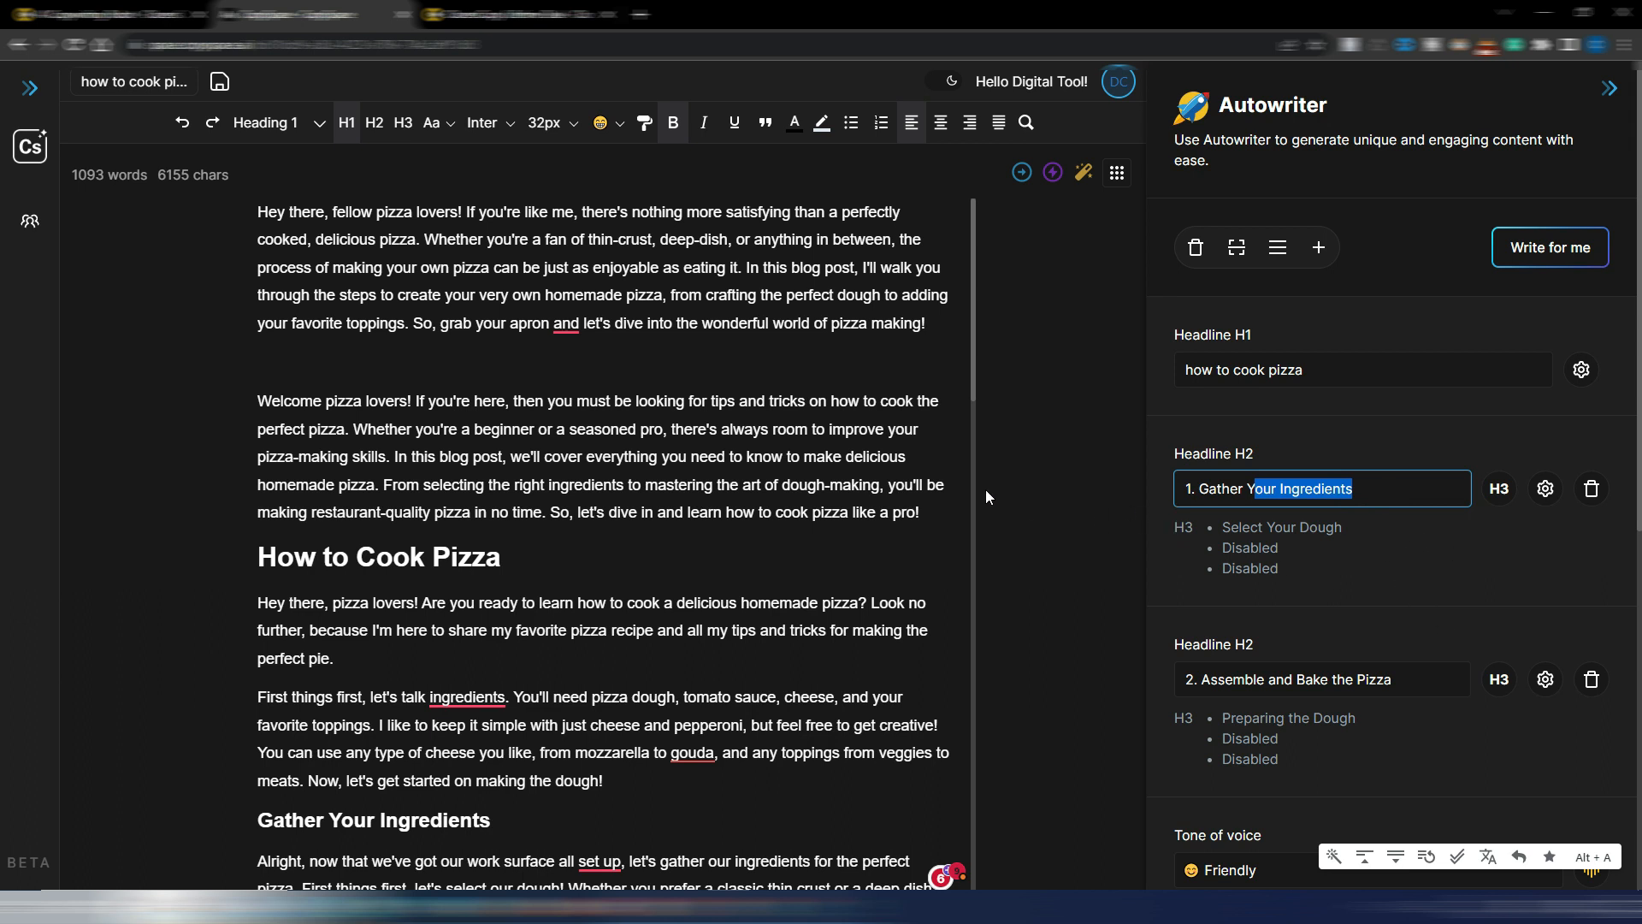
pyautogui.click(826, 494)
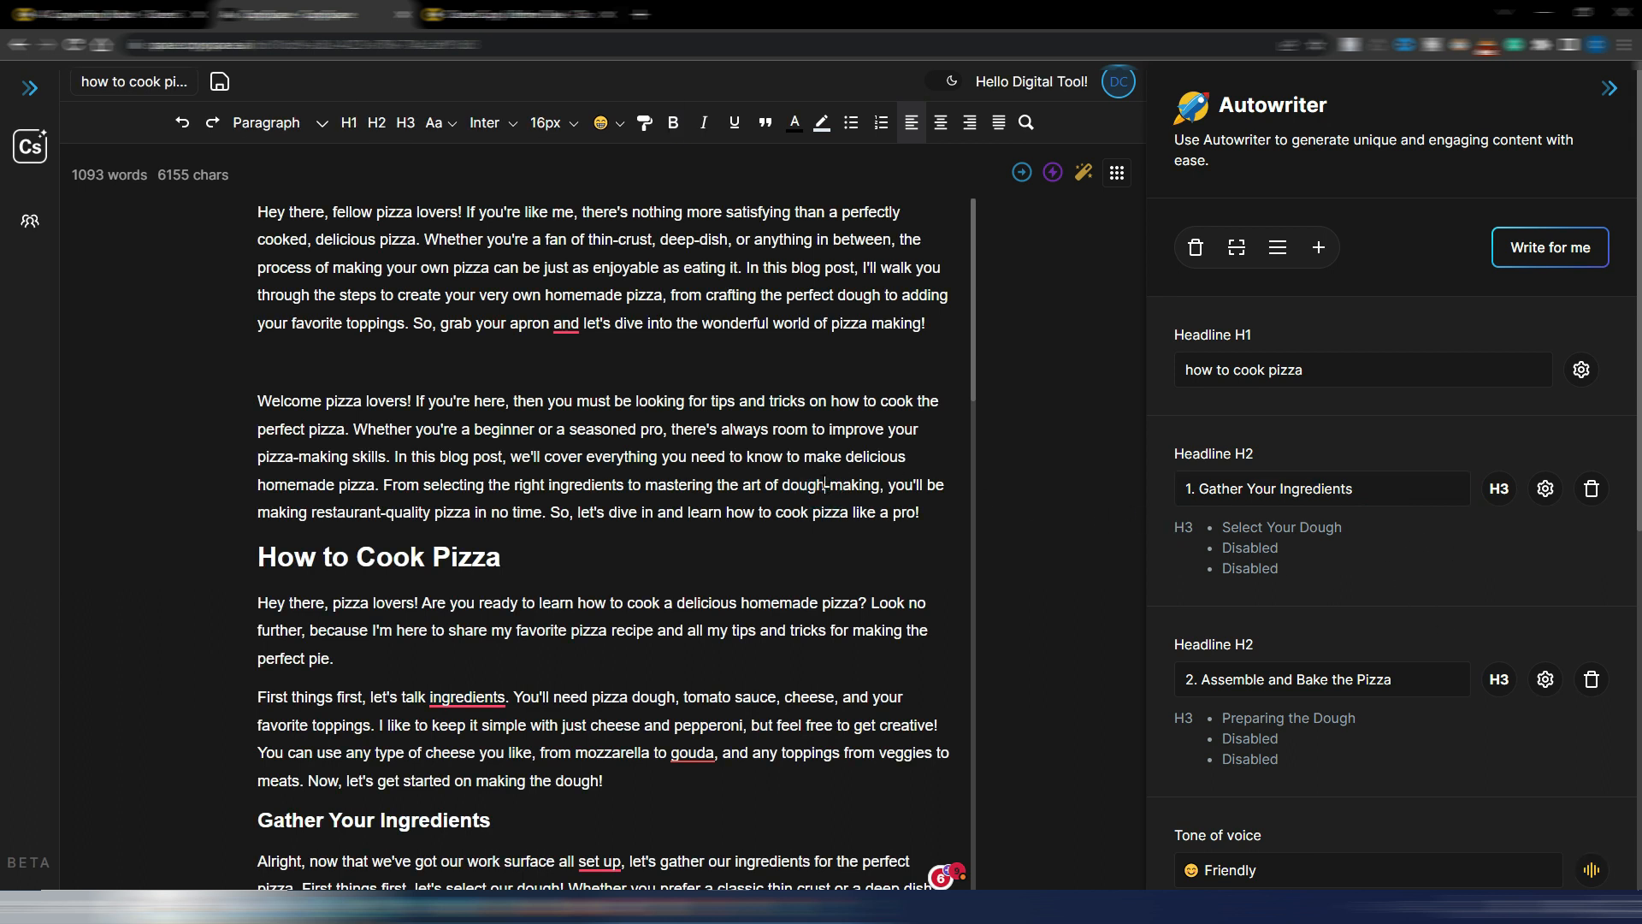
pyautogui.scroll(-1, 825, 486)
pyautogui.click(258, 470)
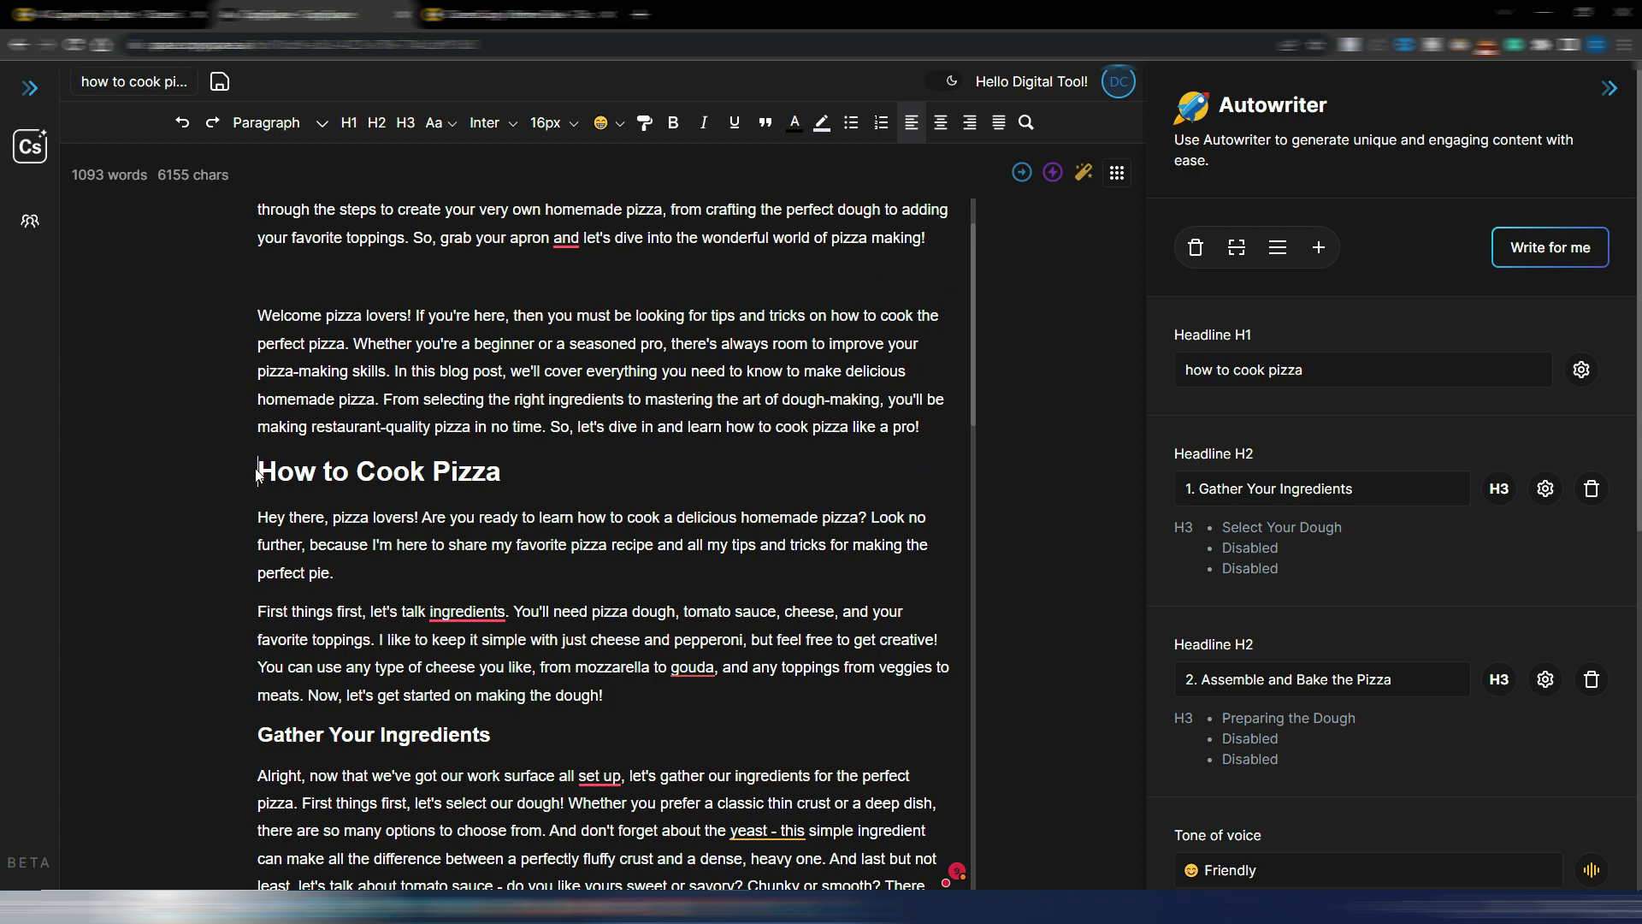
pyautogui.press('Return')
pyautogui.press('Return')
pyautogui.click(338, 482)
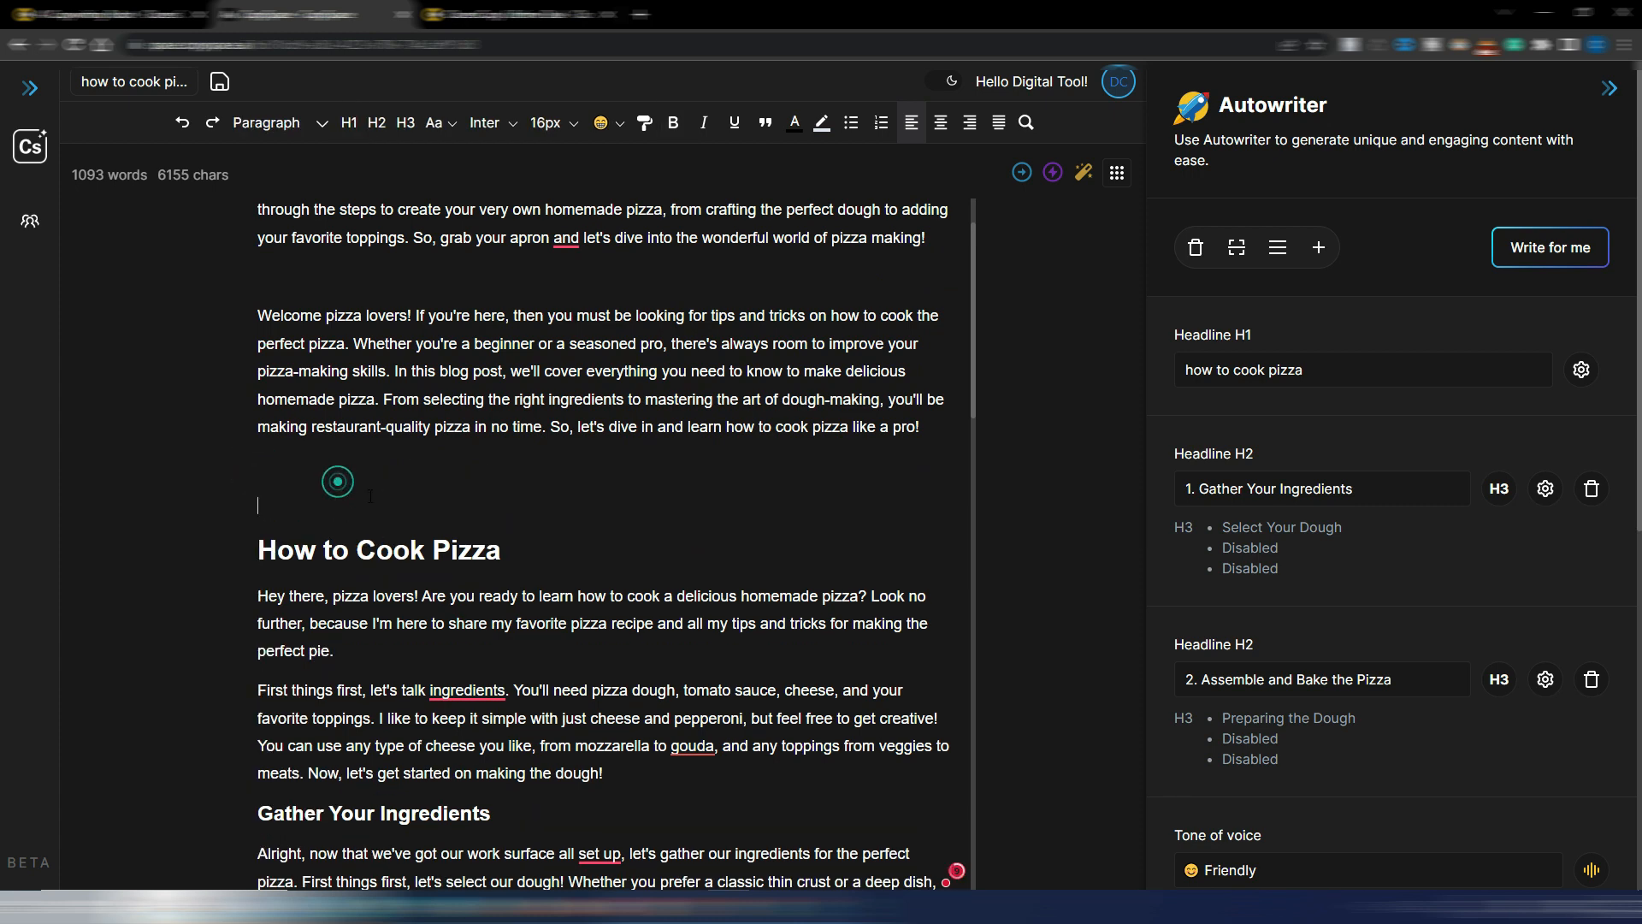
# Read through the generated pizza article from its opening paragraphs to the Conclusion
pyautogui.scroll(-1, 342, 479)
pyautogui.scroll(2, 546, 272)
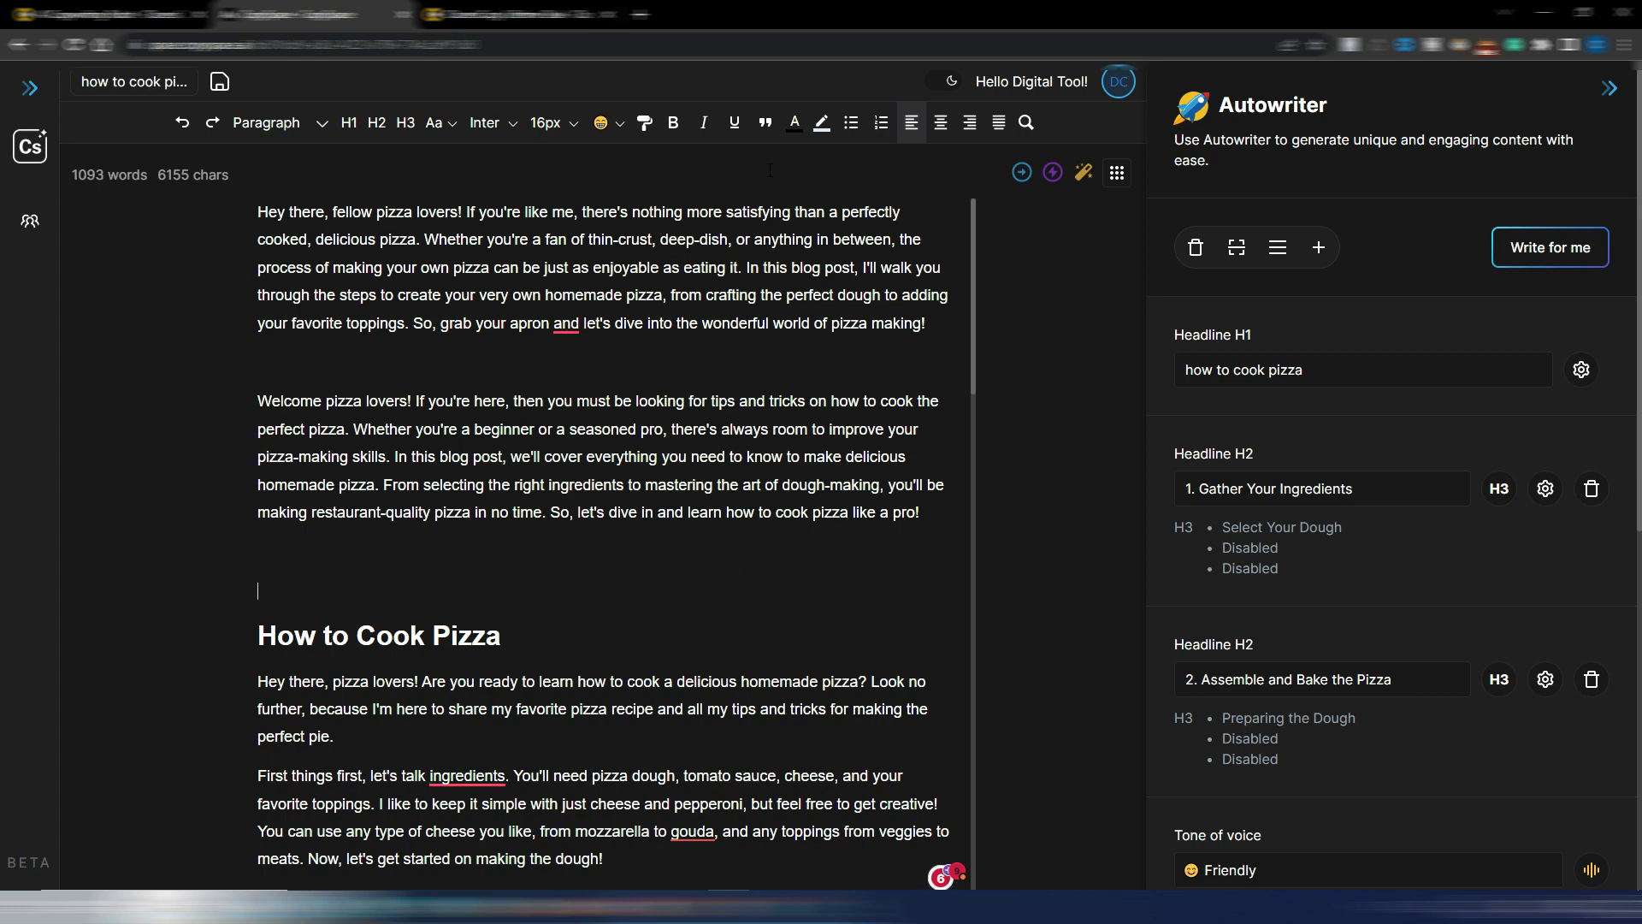
pyautogui.scroll(-6, 577, 371)
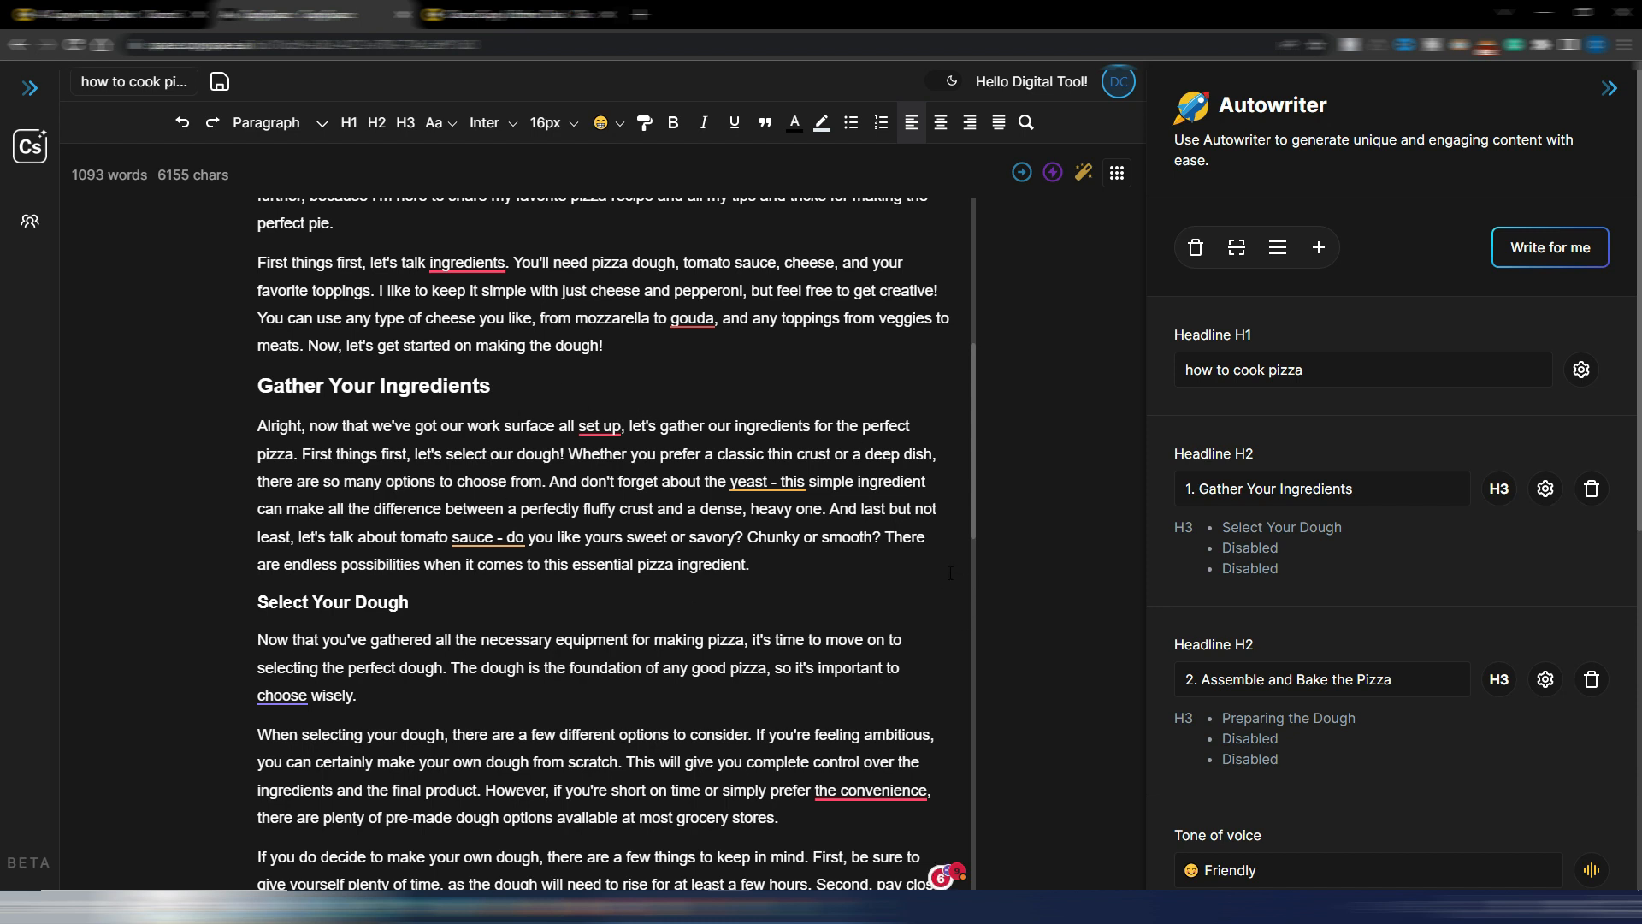
pyautogui.scroll(-1, 951, 572)
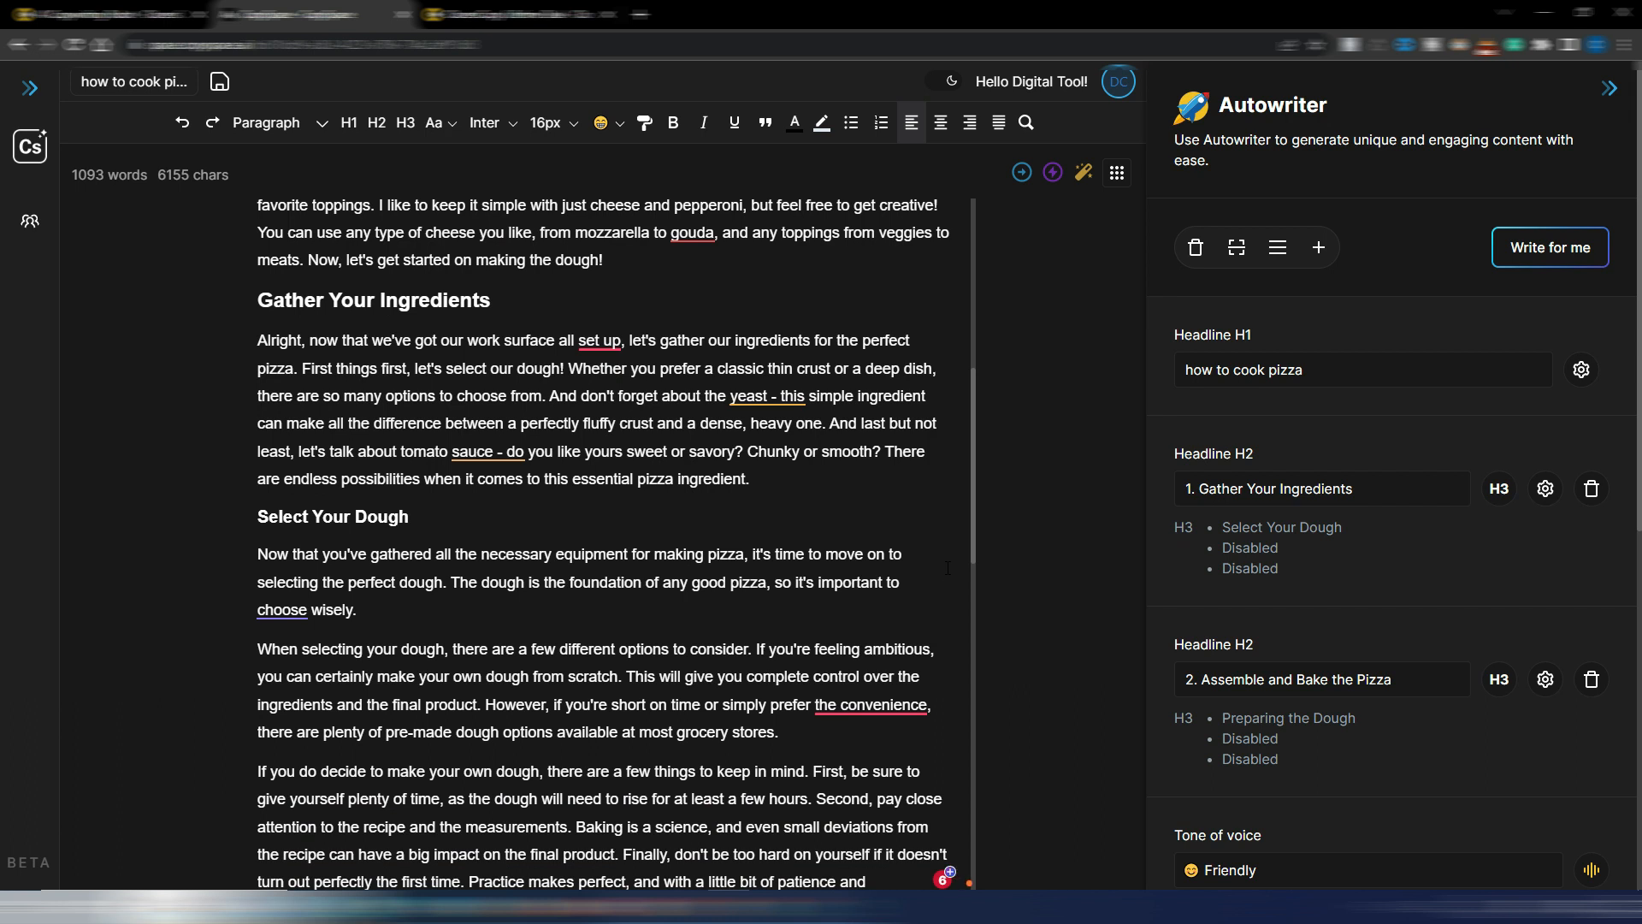
pyautogui.scroll(-1, 948, 568)
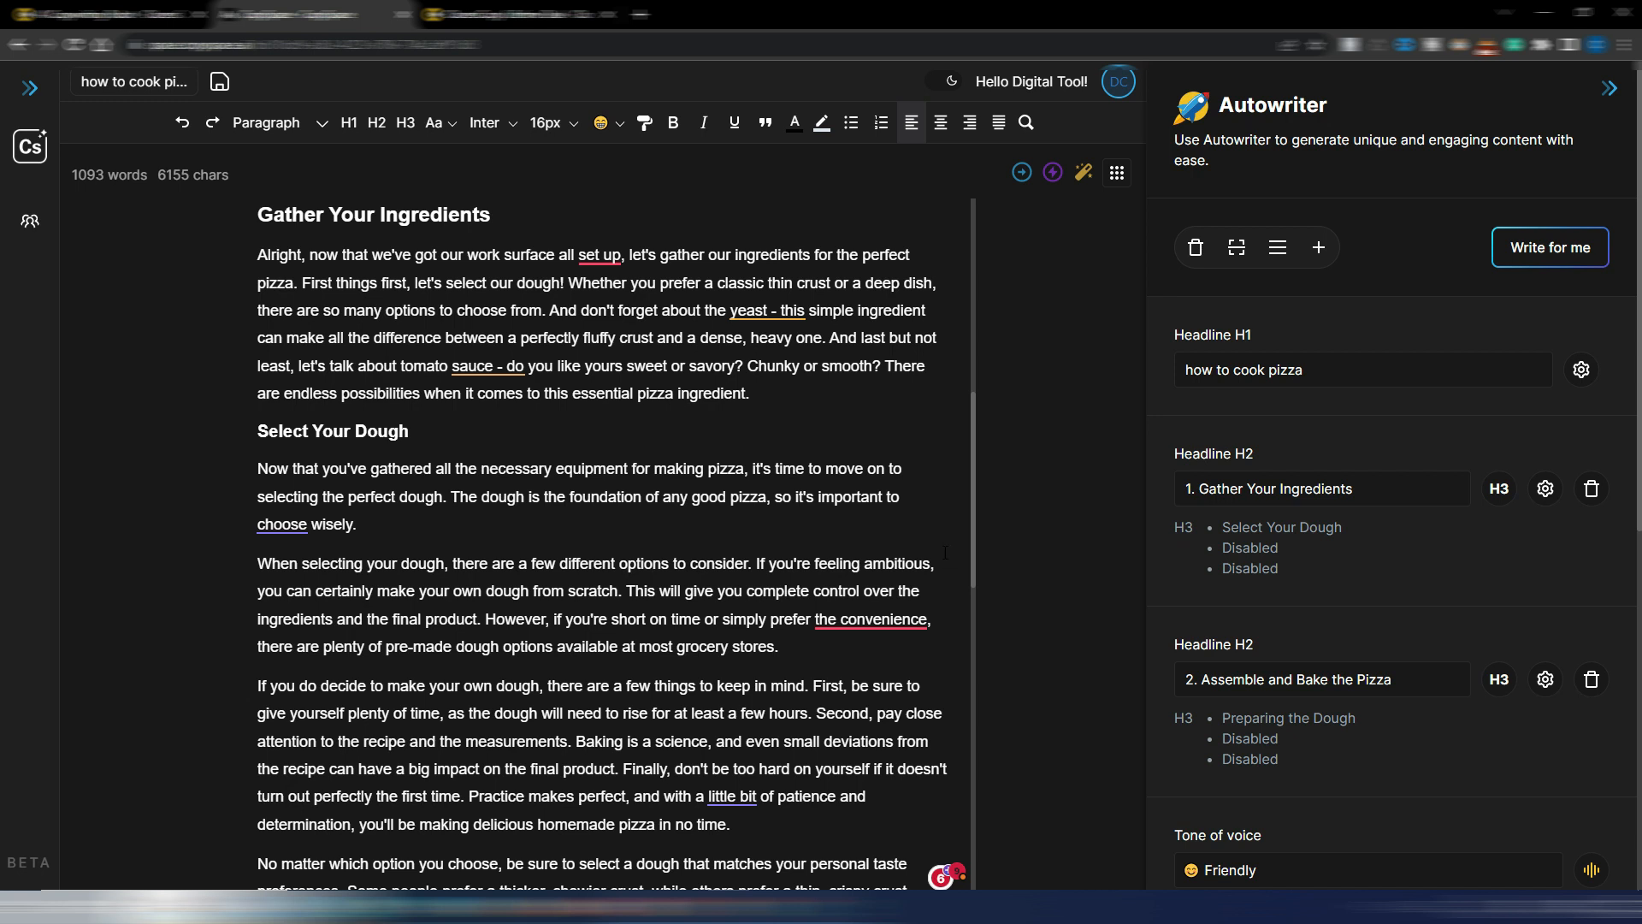
pyautogui.scroll(-2, 945, 552)
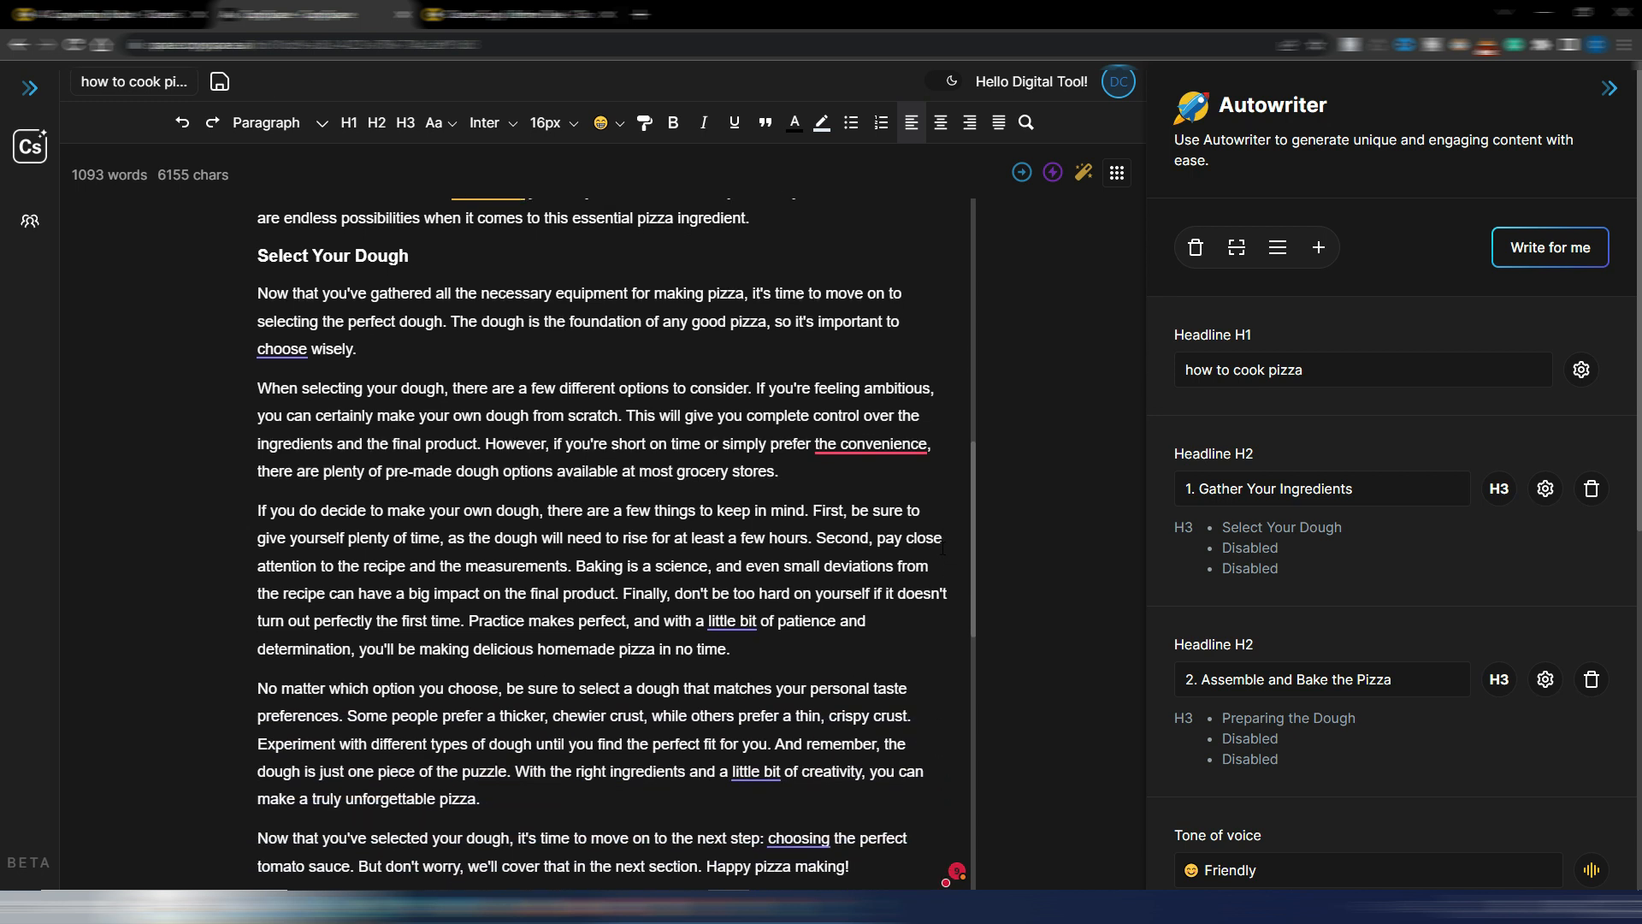
pyautogui.scroll(-4, 942, 548)
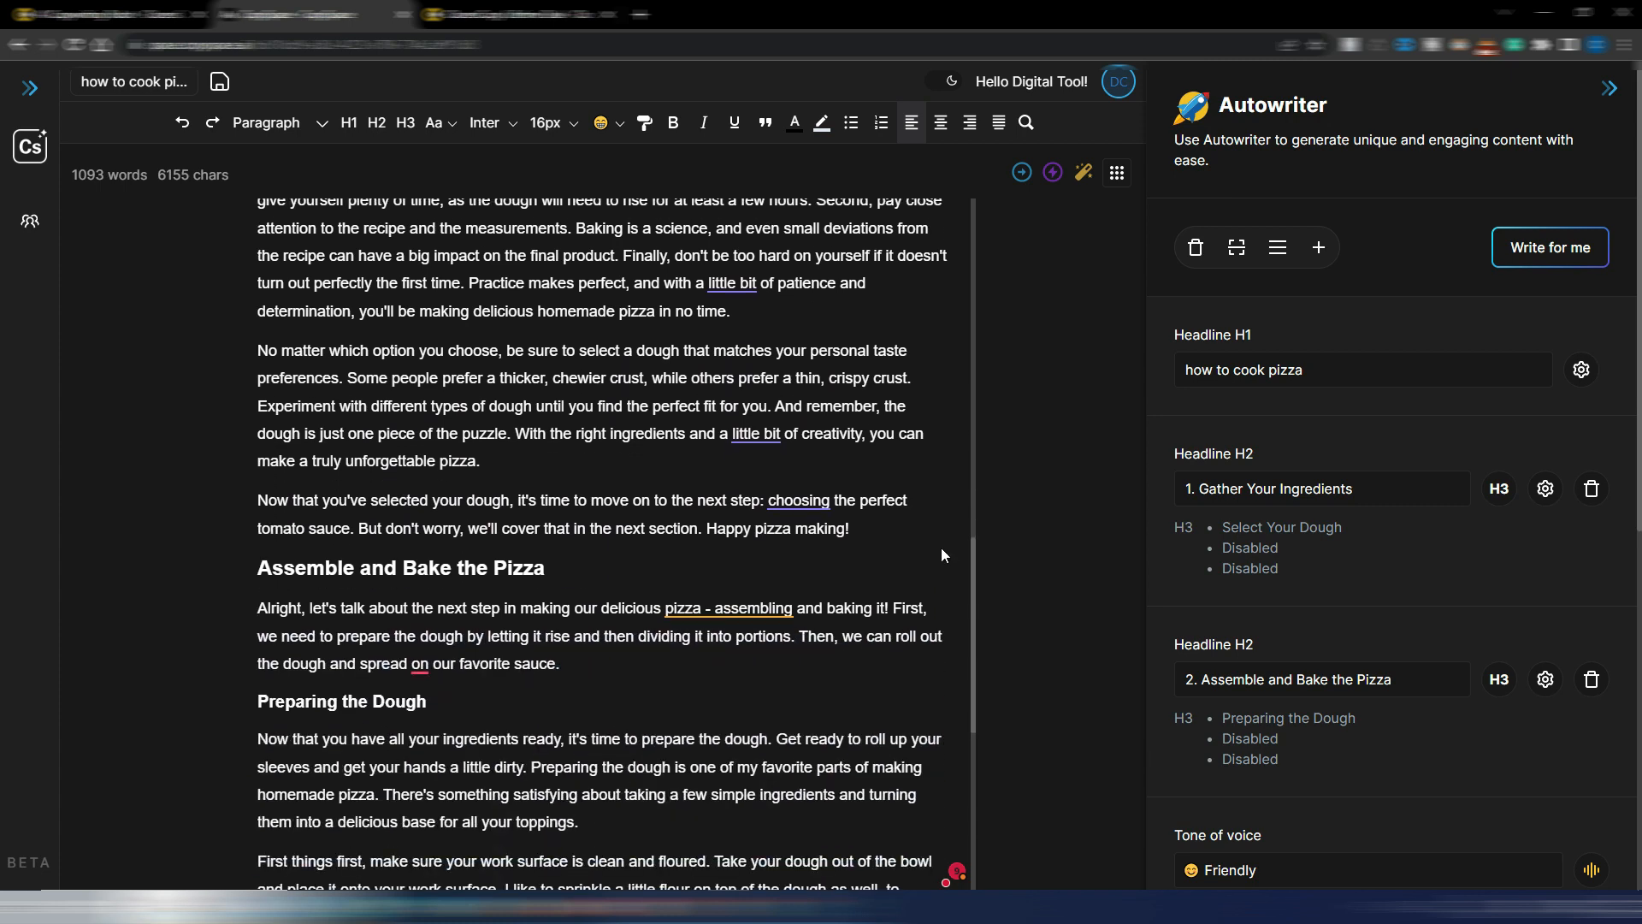
pyautogui.scroll(-3, 941, 547)
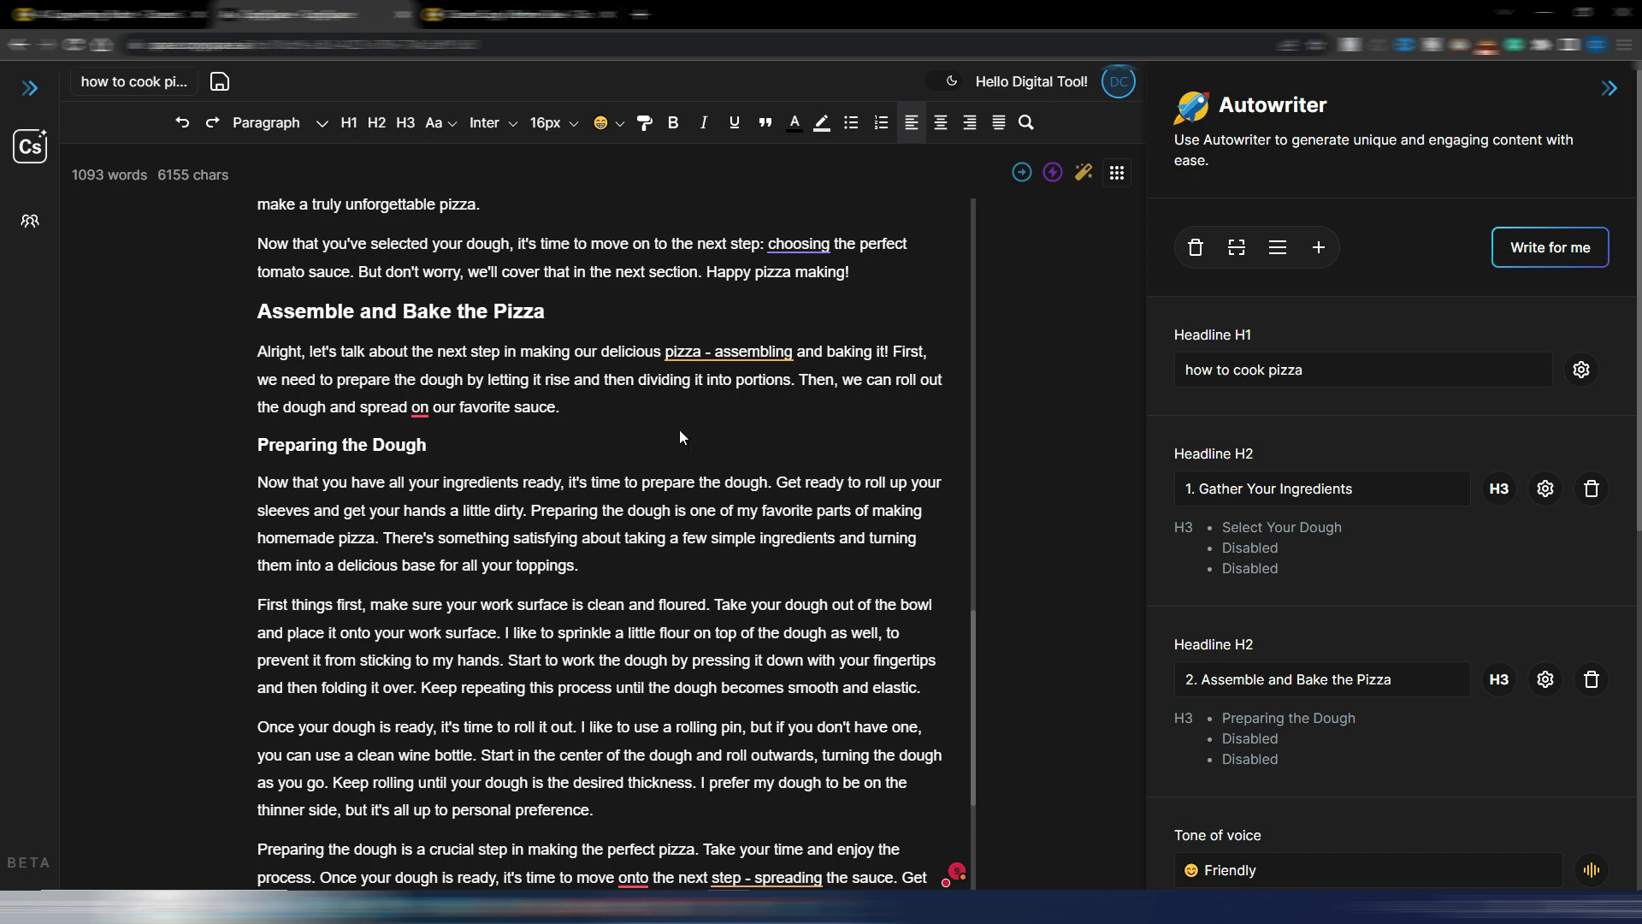
pyautogui.scroll(-3, 679, 430)
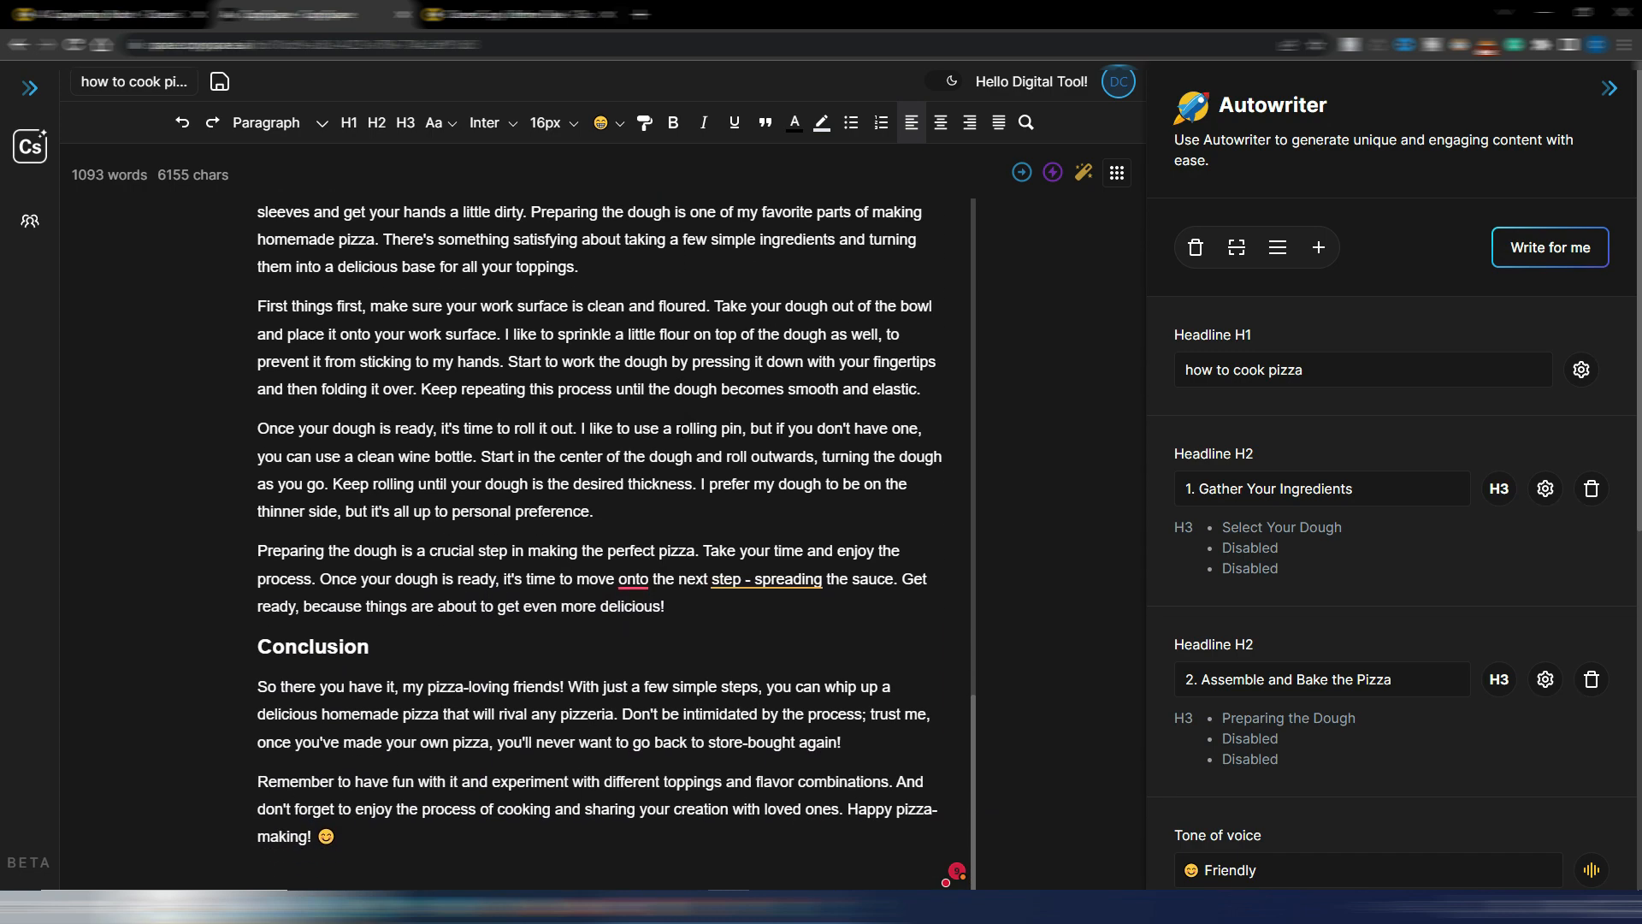
pyautogui.scroll(18, 980, 650)
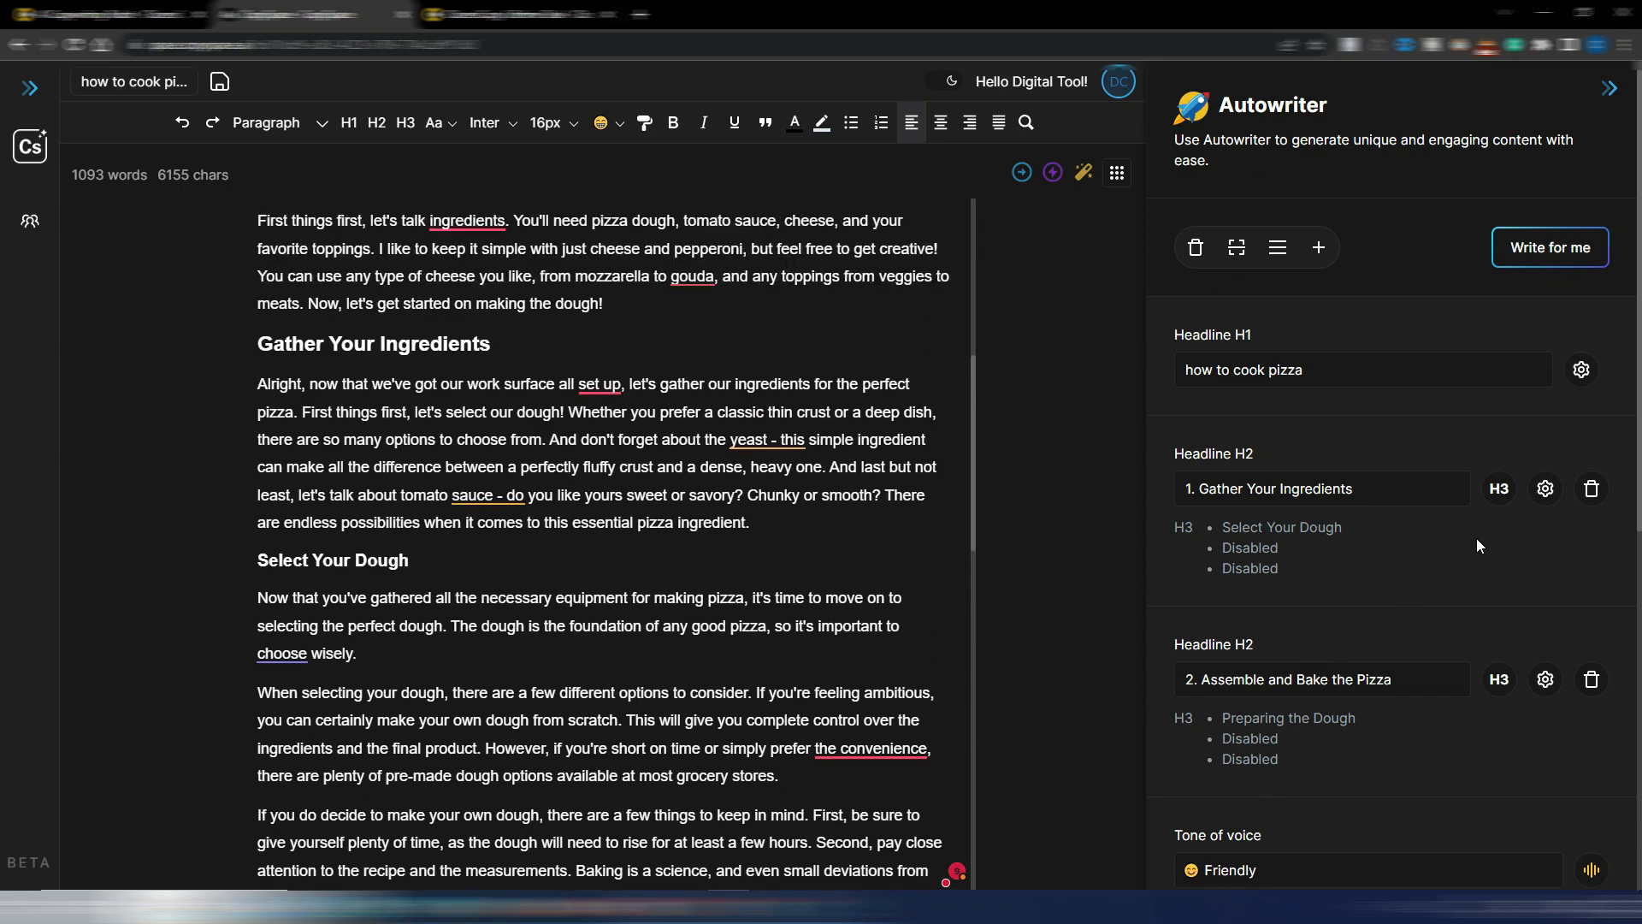
# Check the background information and keywords fields of the "Gather Your Ingredients" outline heading, leaving both empty
pyautogui.click(1544, 490)
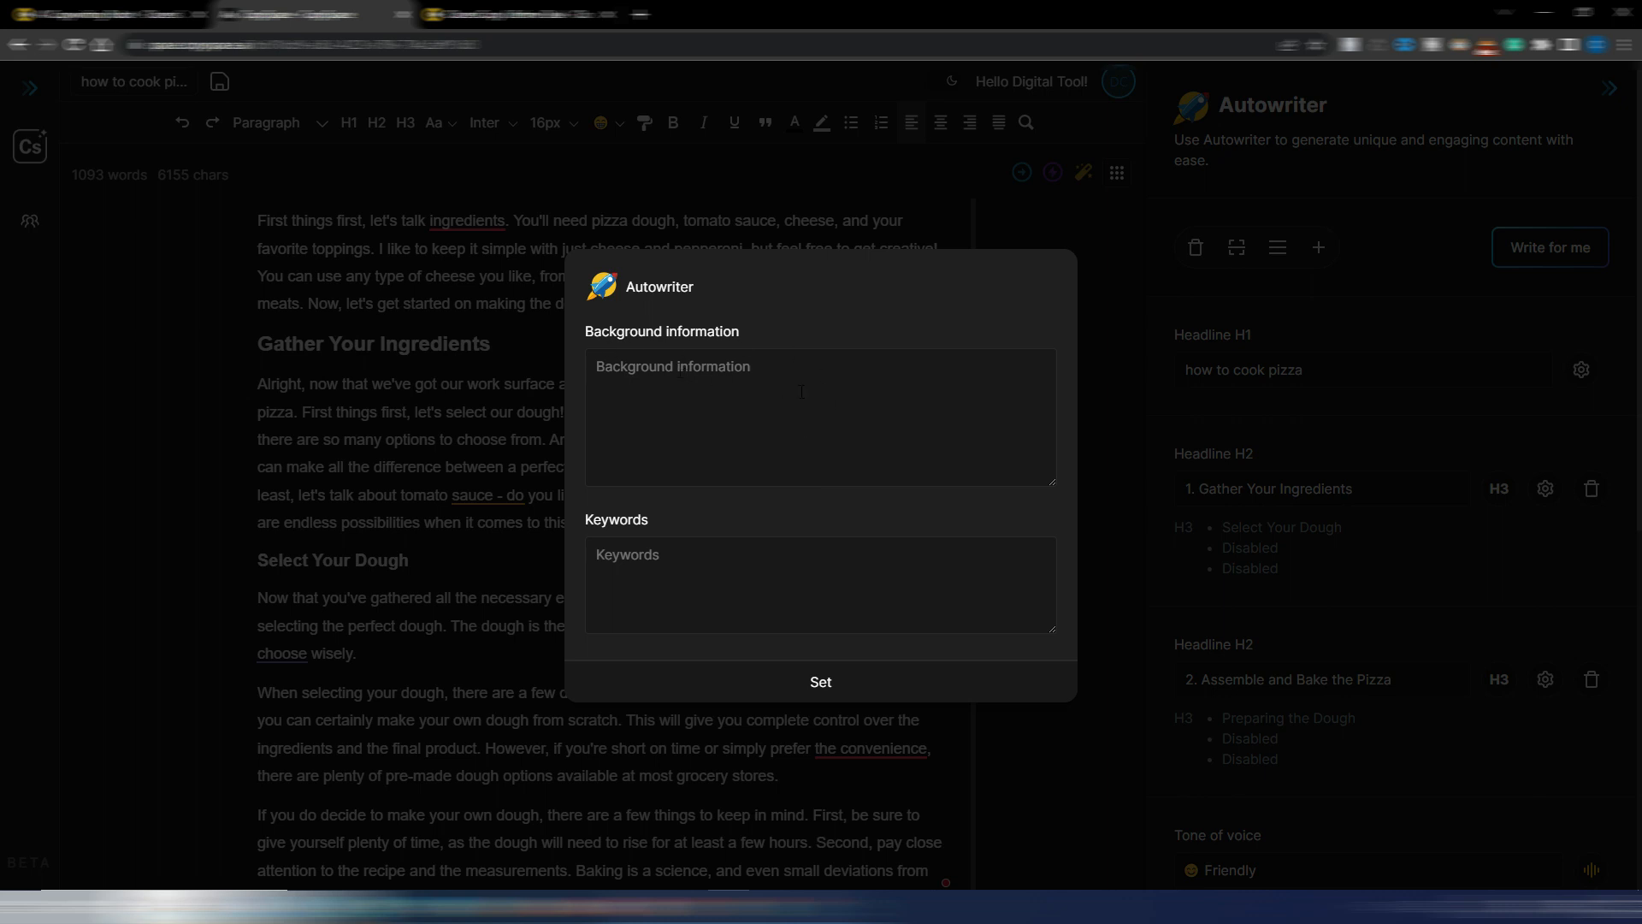
pyautogui.click(858, 691)
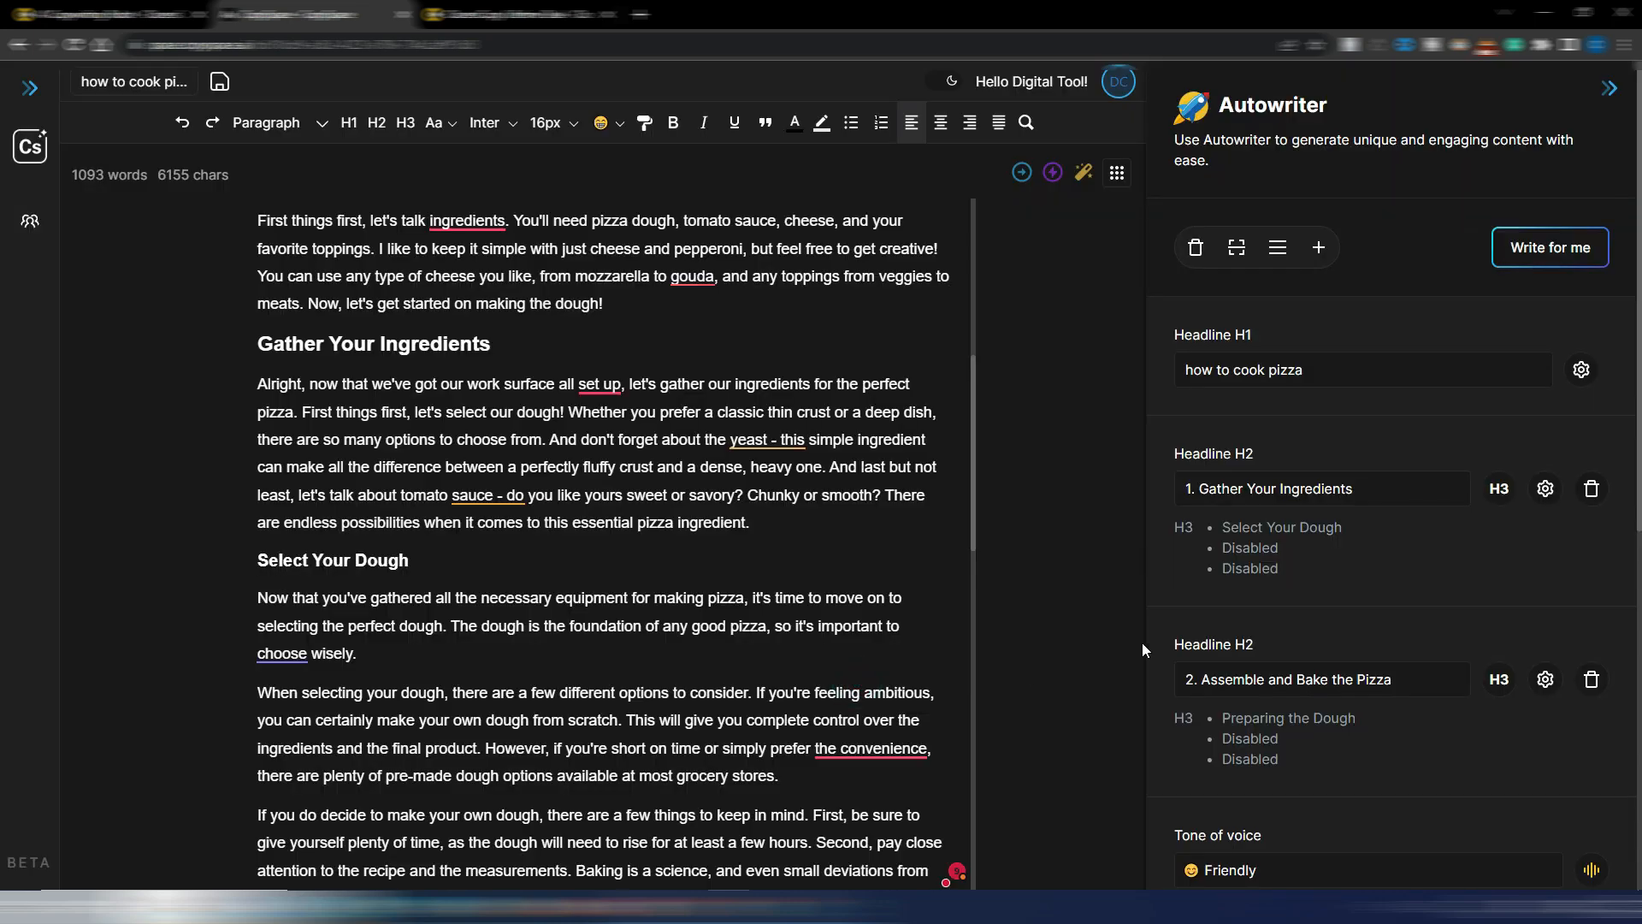
pyautogui.scroll(-4, 1302, 602)
pyautogui.scroll(5, 1302, 602)
pyautogui.scroll(6, 642, 463)
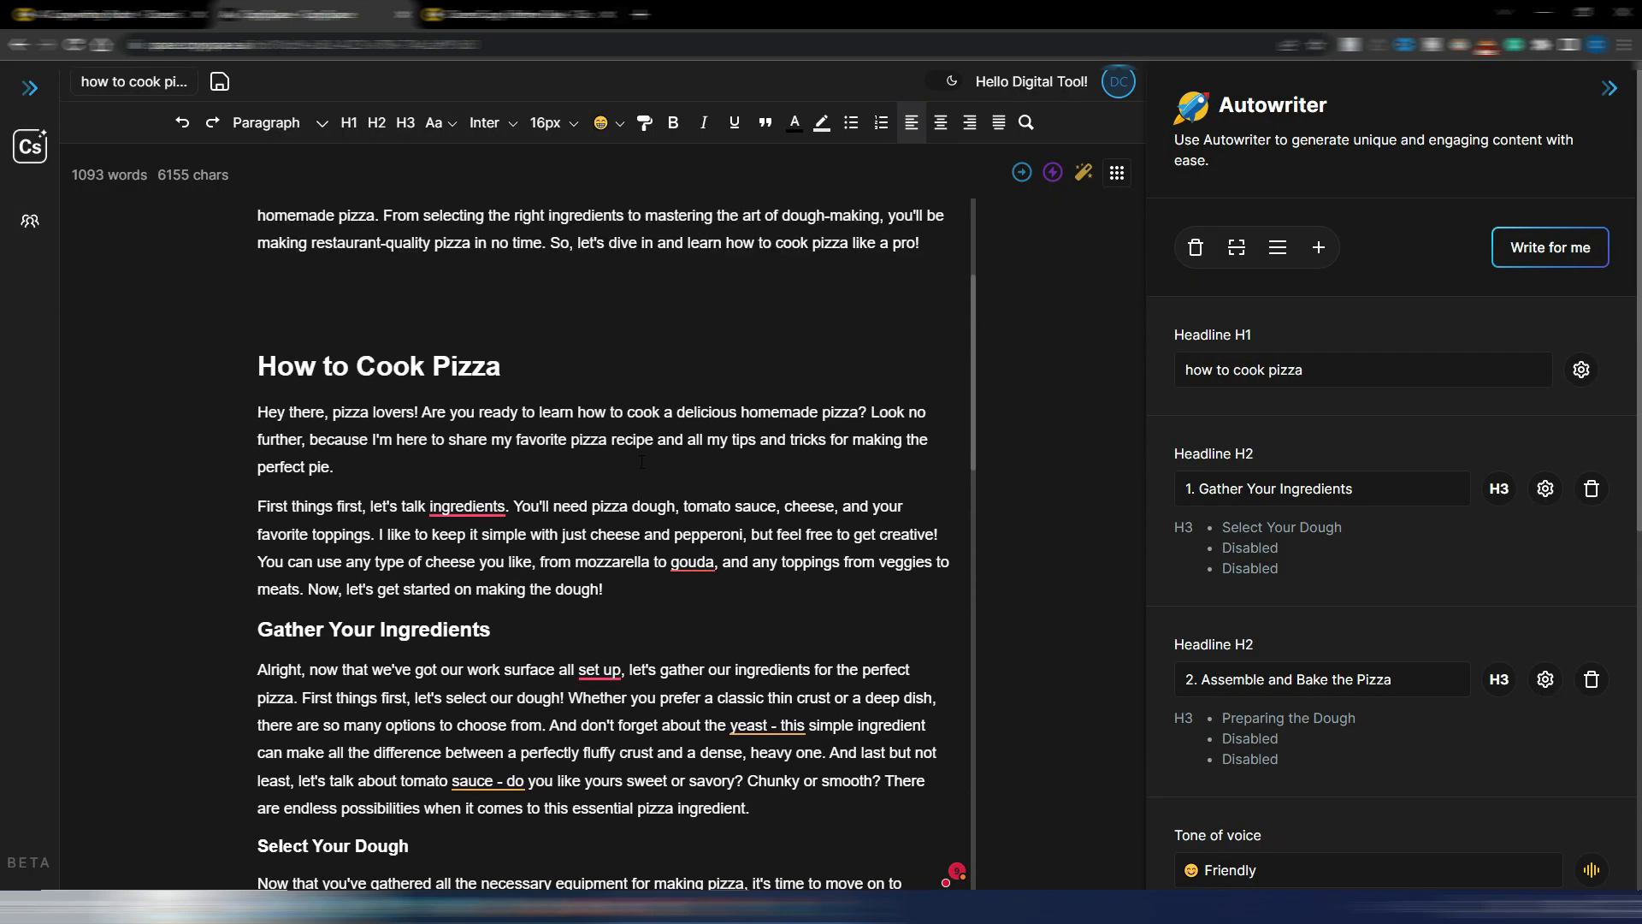
pyautogui.scroll(1, 642, 463)
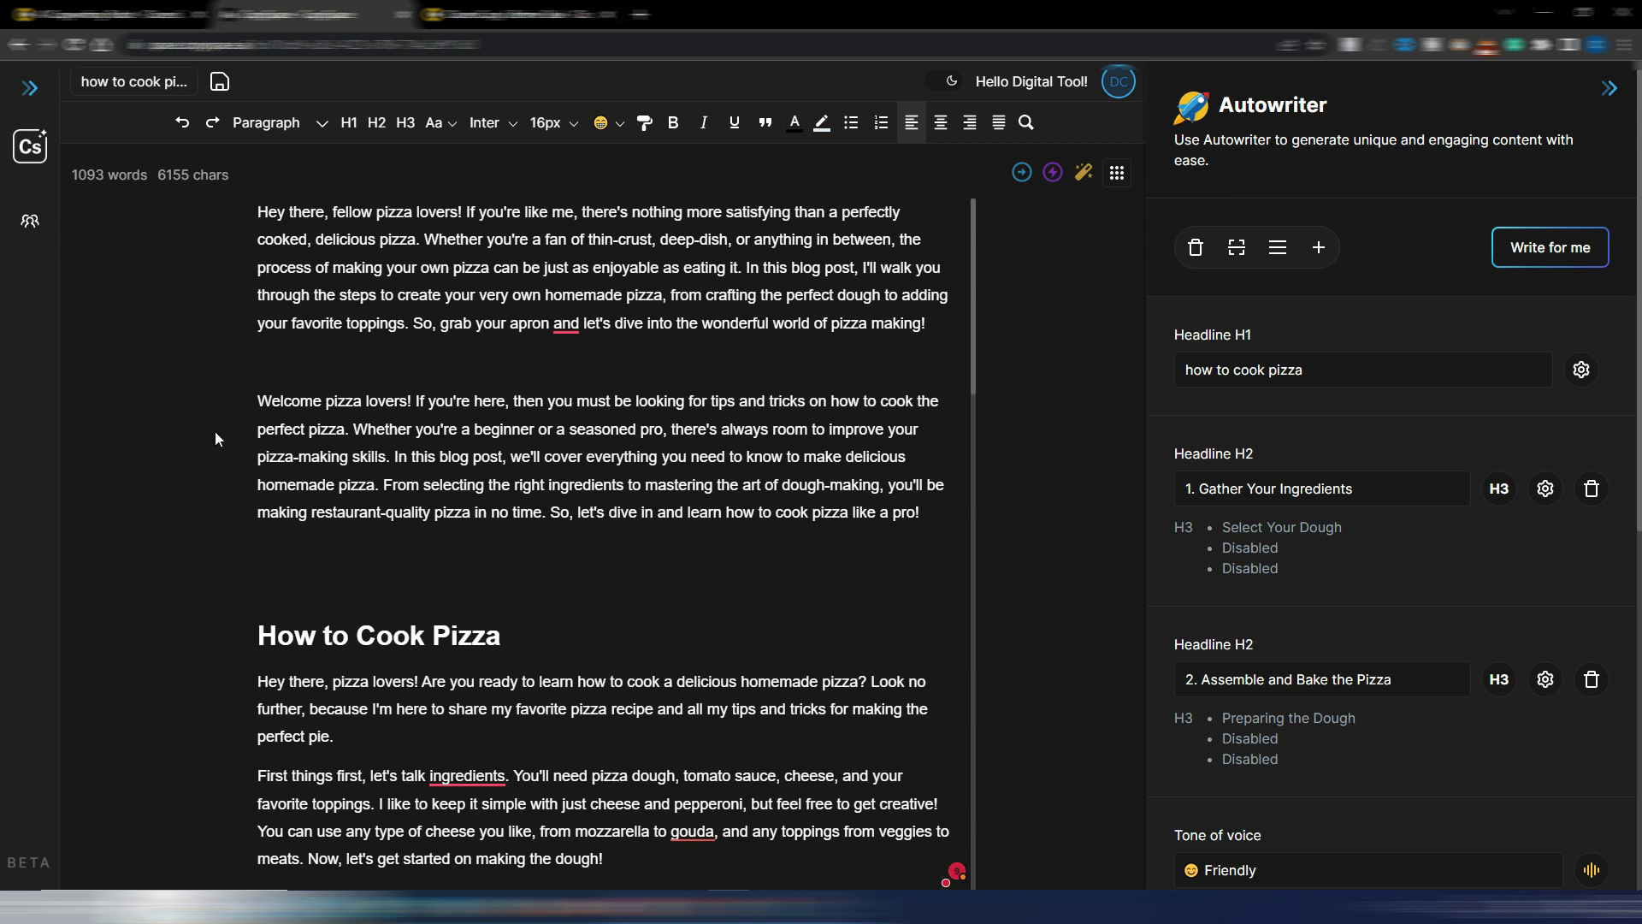
# Rewrite the first paragraph under "How to Cook Pizza" with the Friendly tone and the GPT-3.5 Davinci model
pyautogui.scroll(-4, 266, 399)
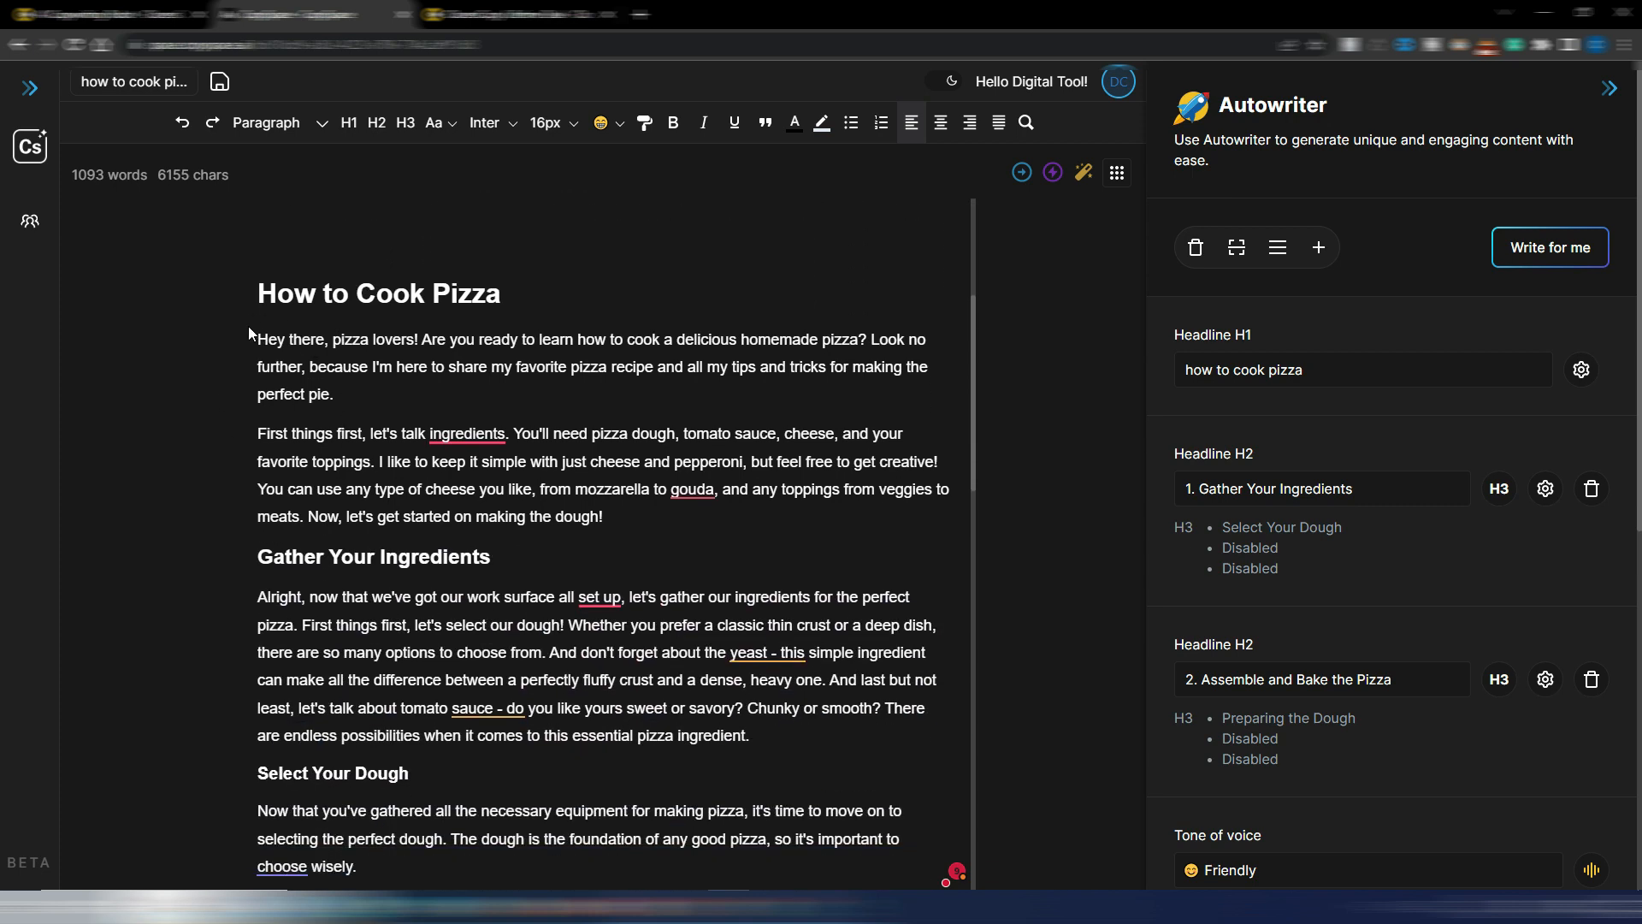
pyautogui.tripleClick(258, 340)
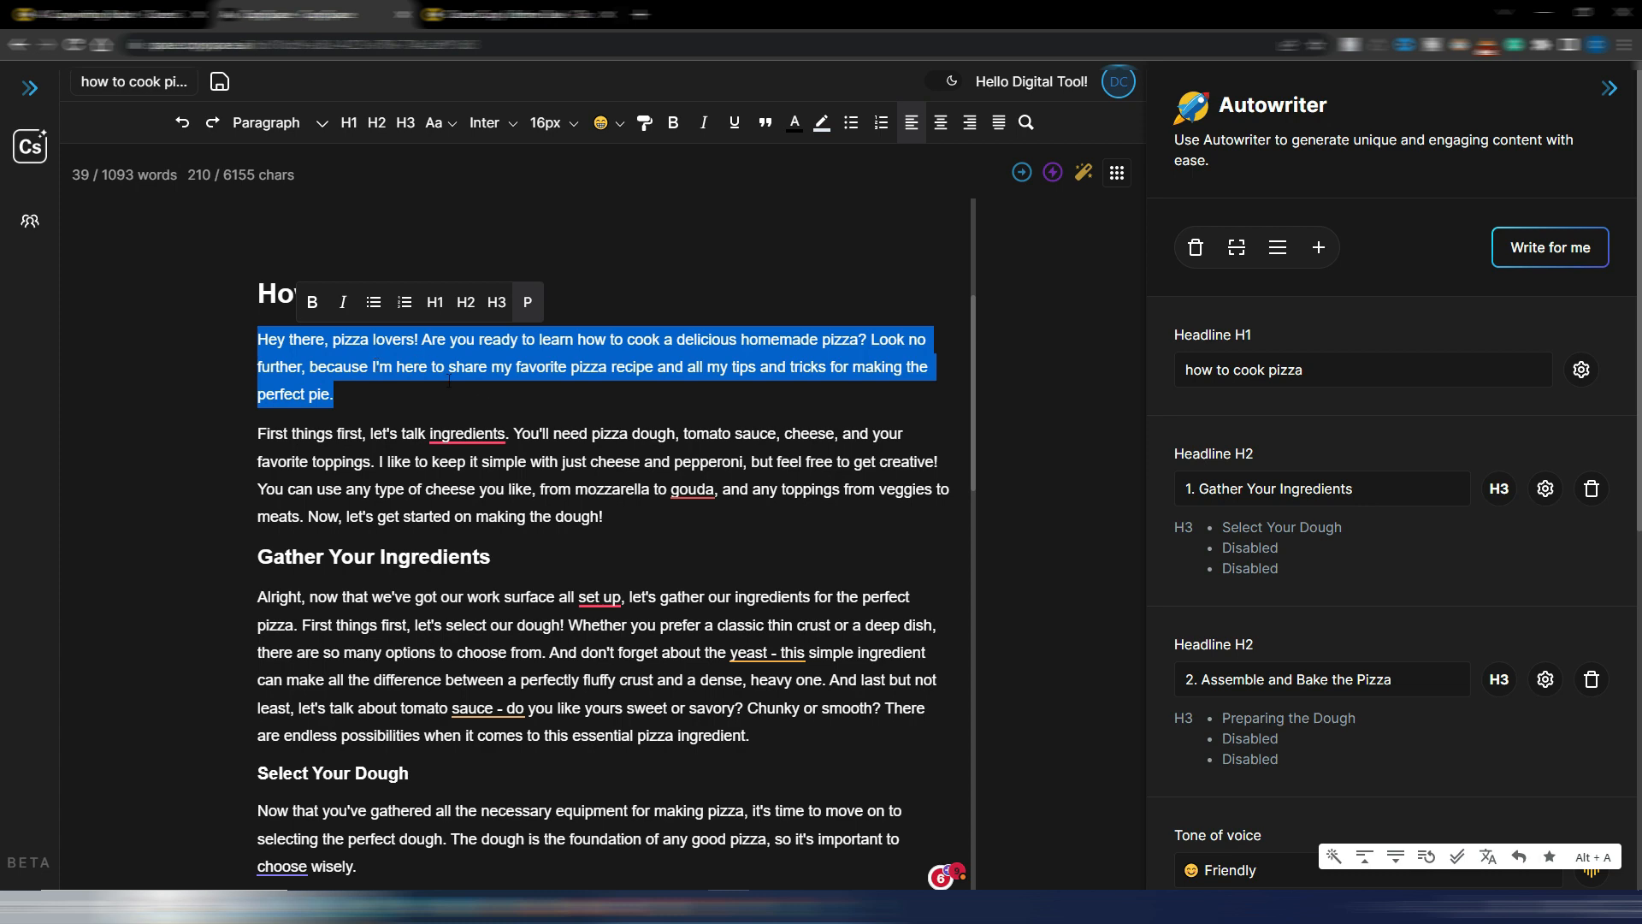
pyautogui.click(1053, 174)
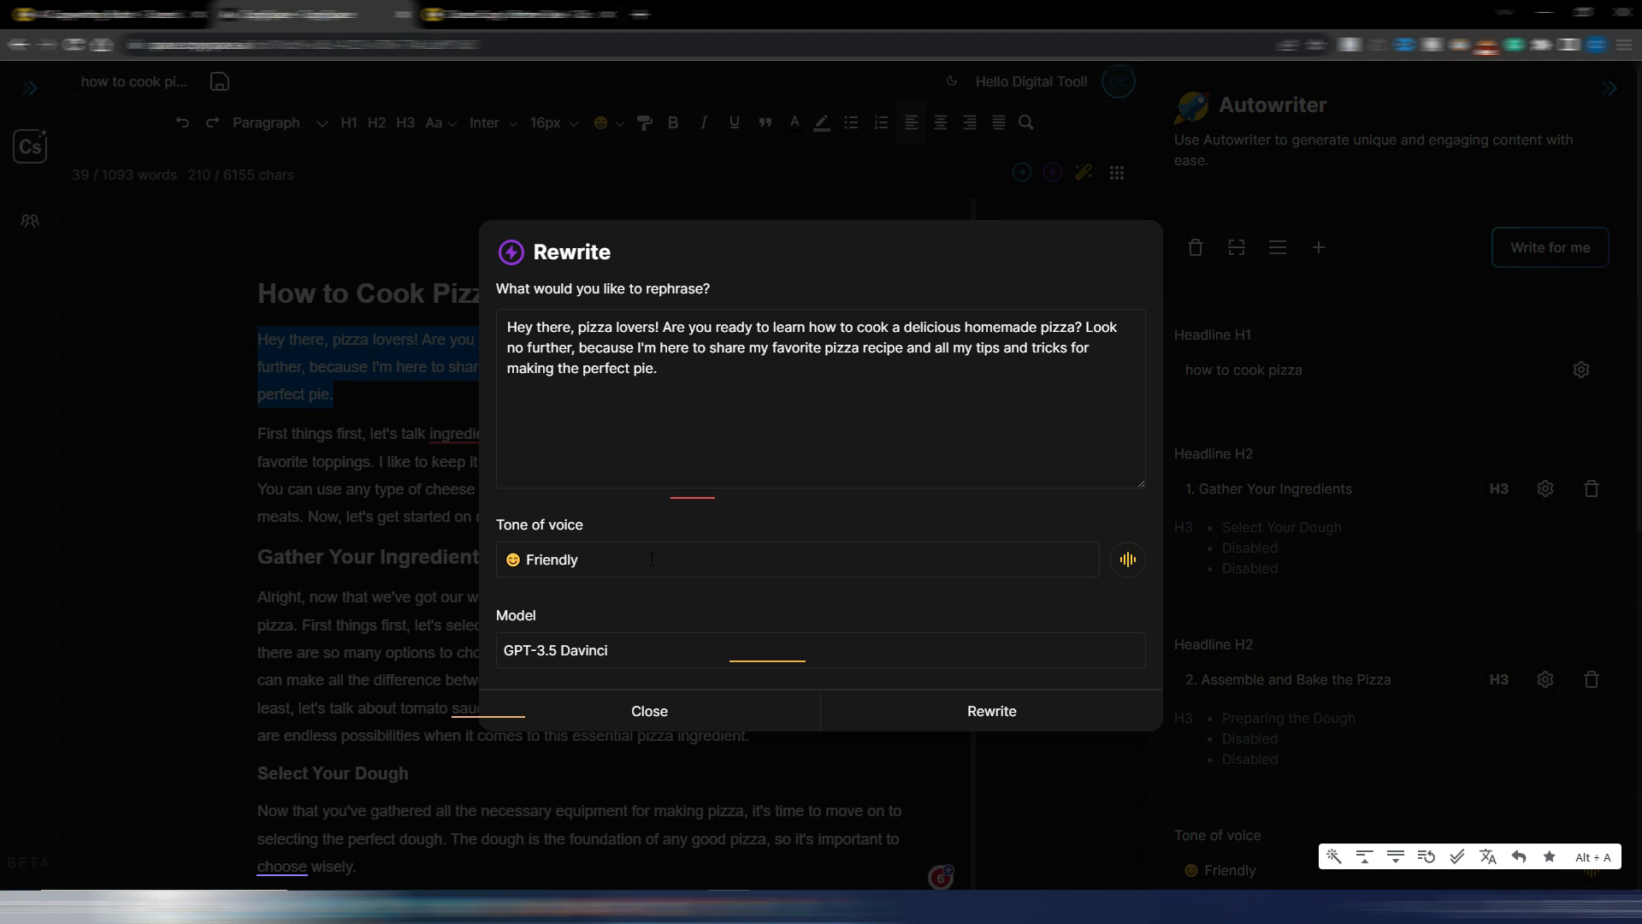
pyautogui.click(610, 654)
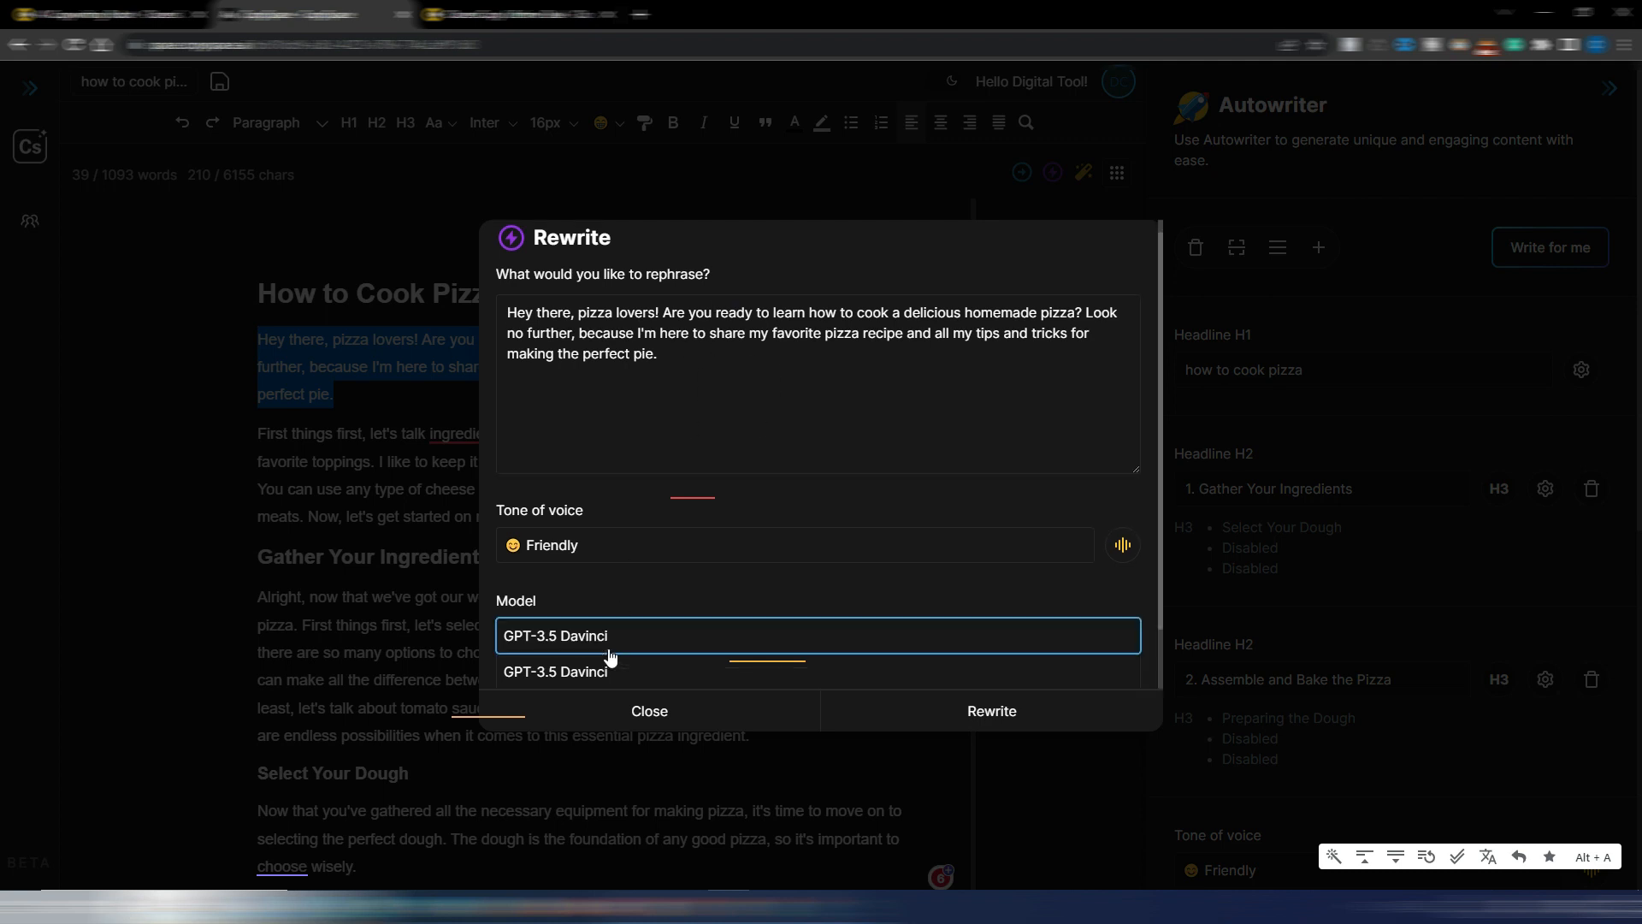
pyautogui.scroll(-1, 650, 676)
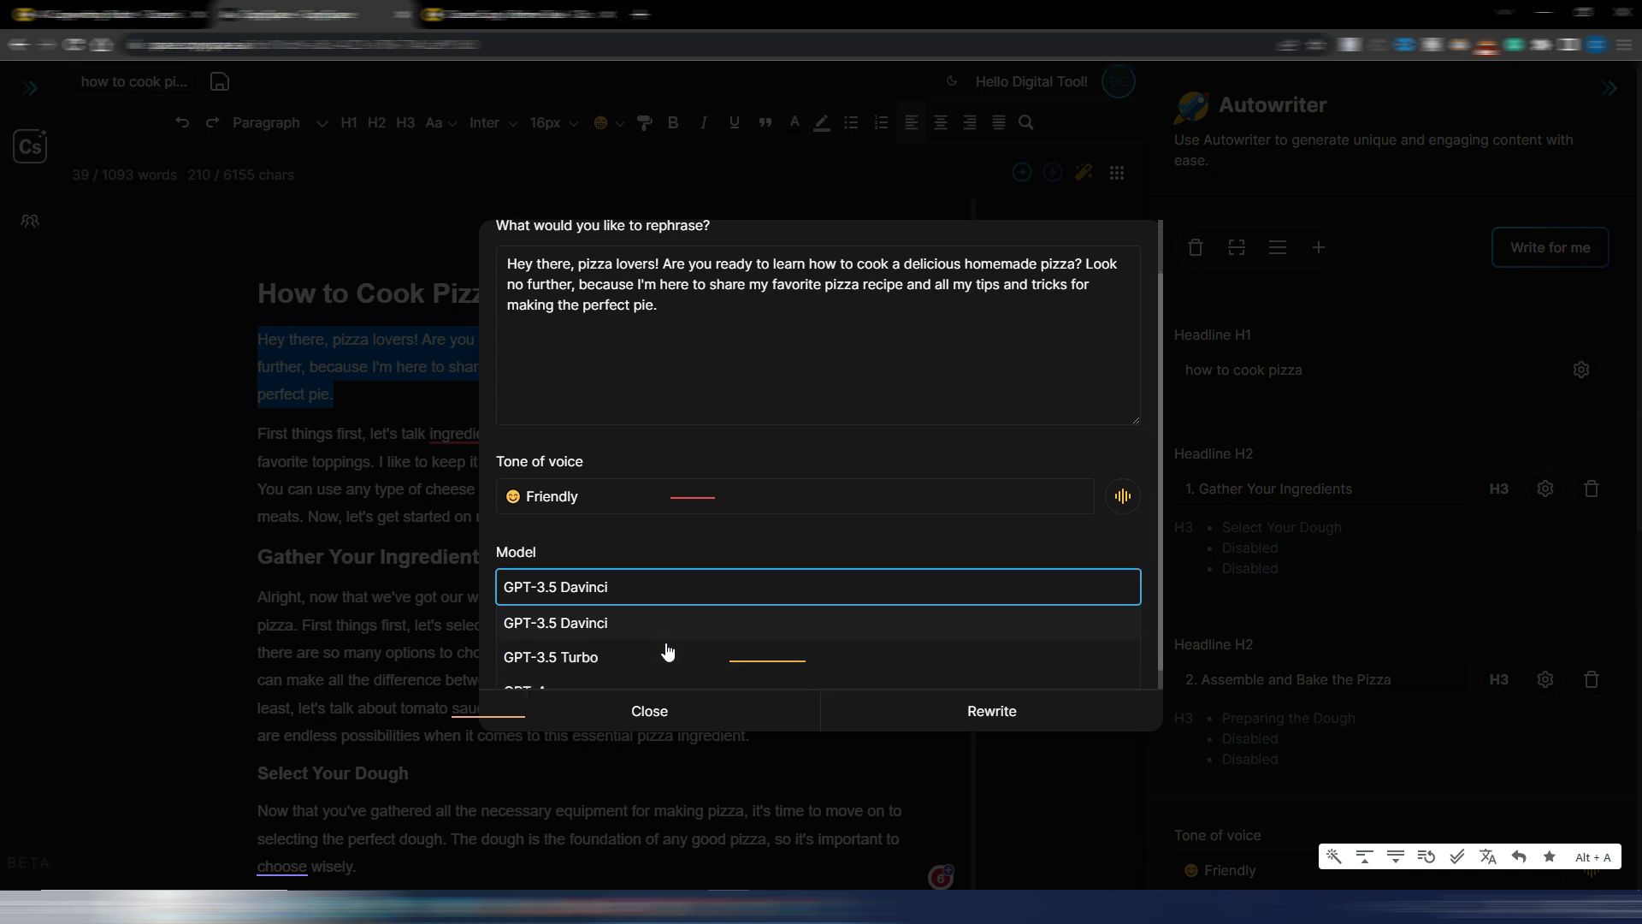
pyautogui.scroll(-1, 667, 652)
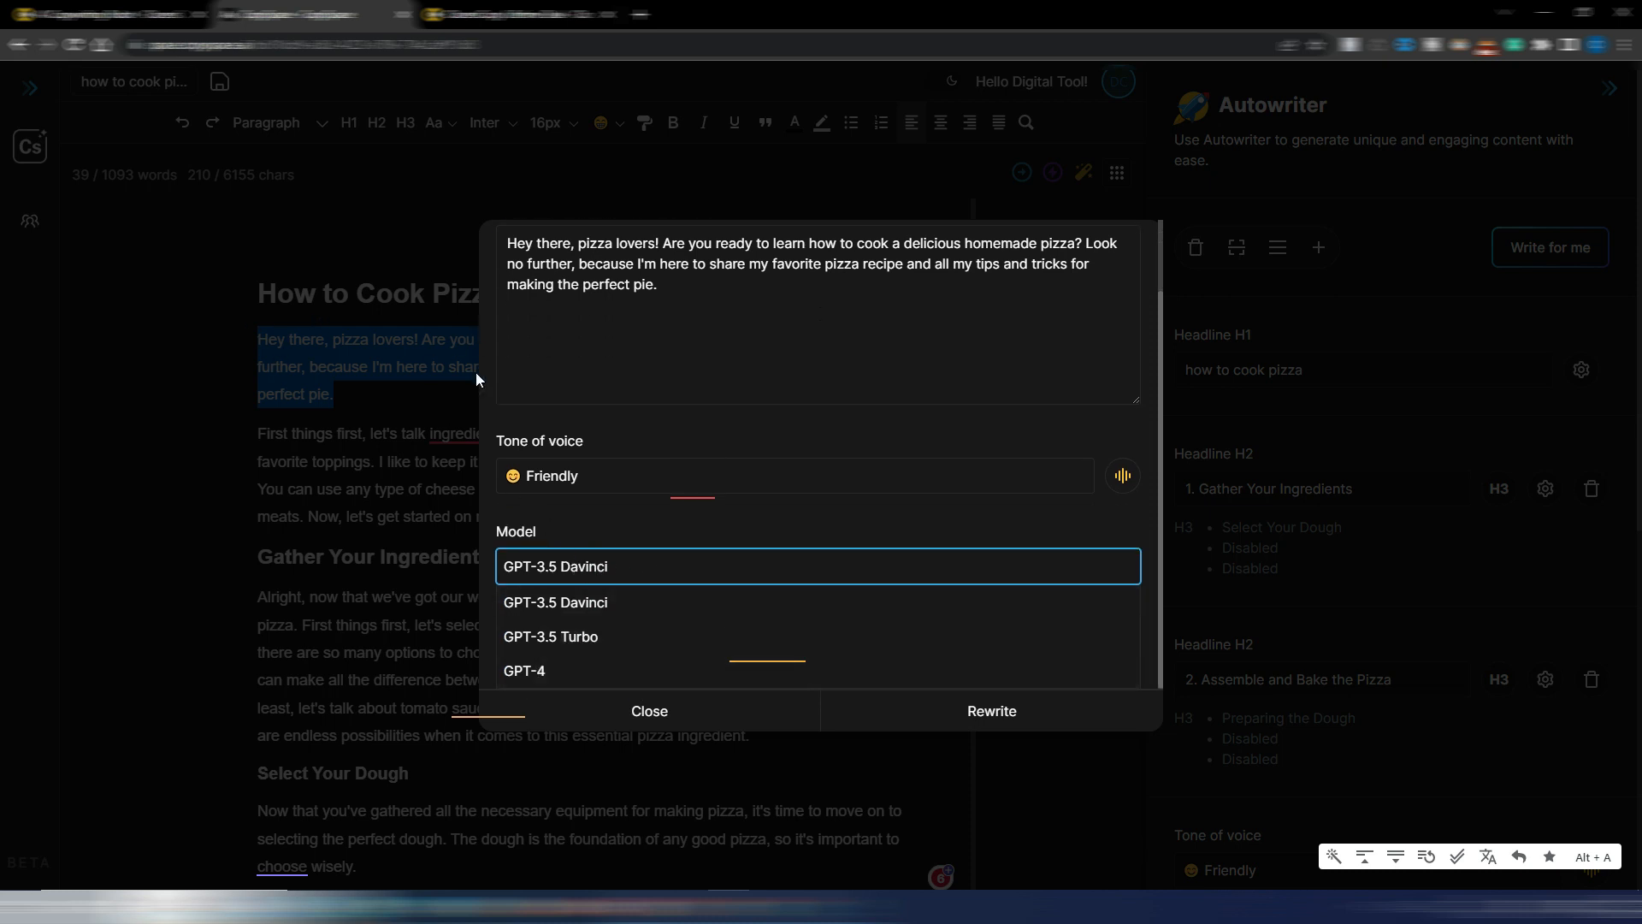
pyautogui.click(605, 508)
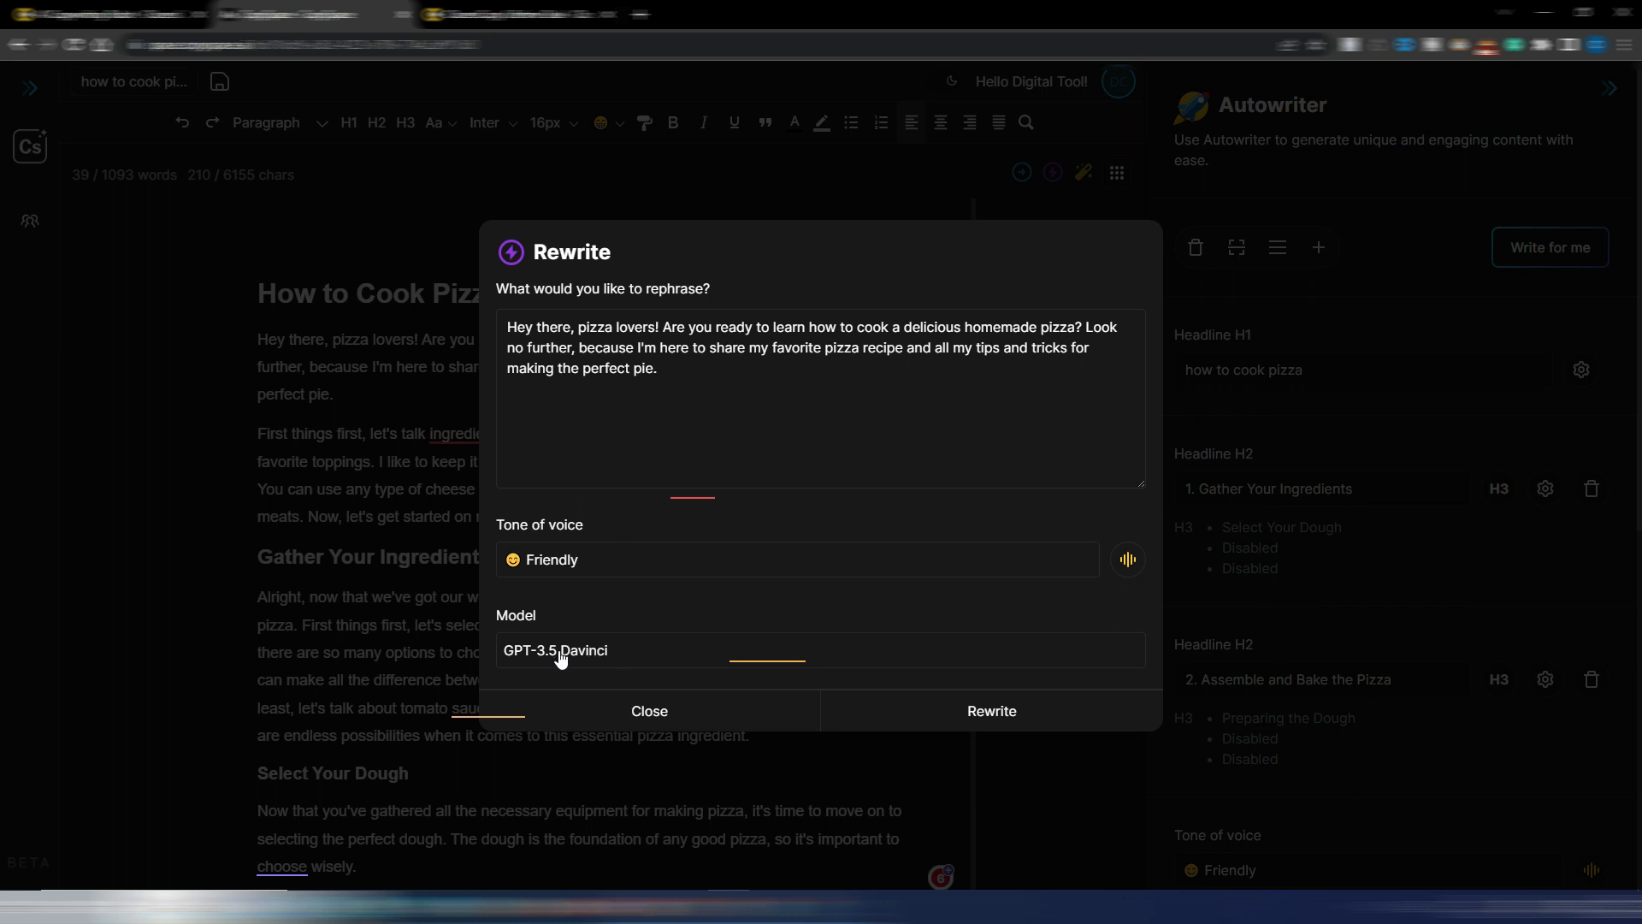
pyautogui.click(988, 711)
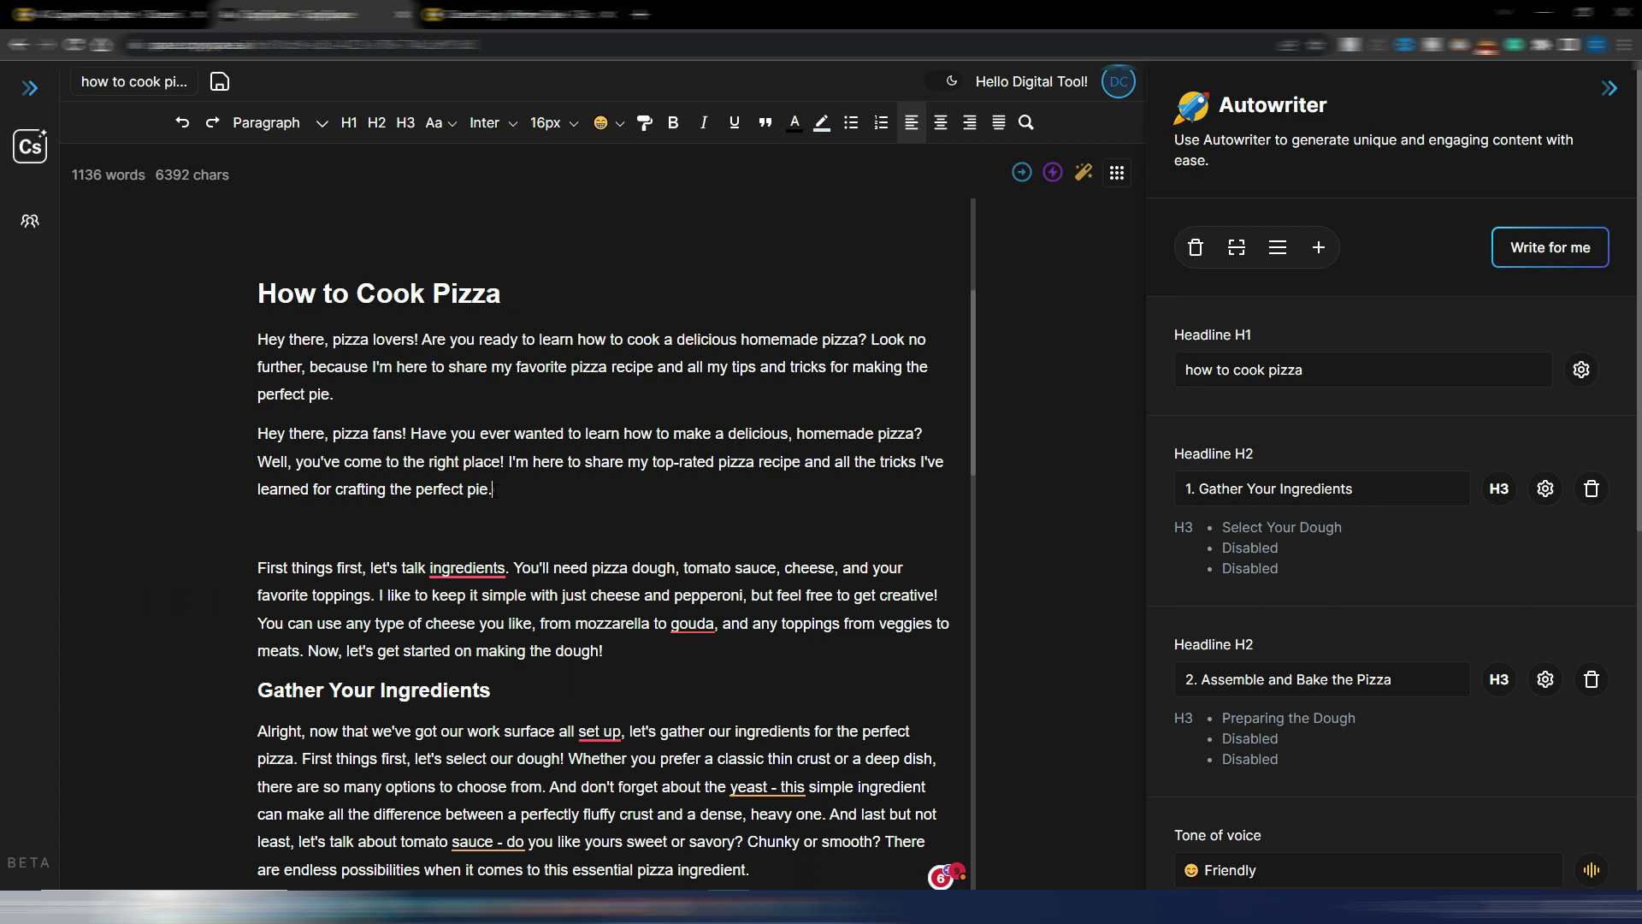
# Expand the rewritten "Hey there, pizza fans!" paragraph using the GPT-3.5 Turbo model and length L
pyautogui.moveTo(493, 489); pyautogui.dragTo(260, 438)
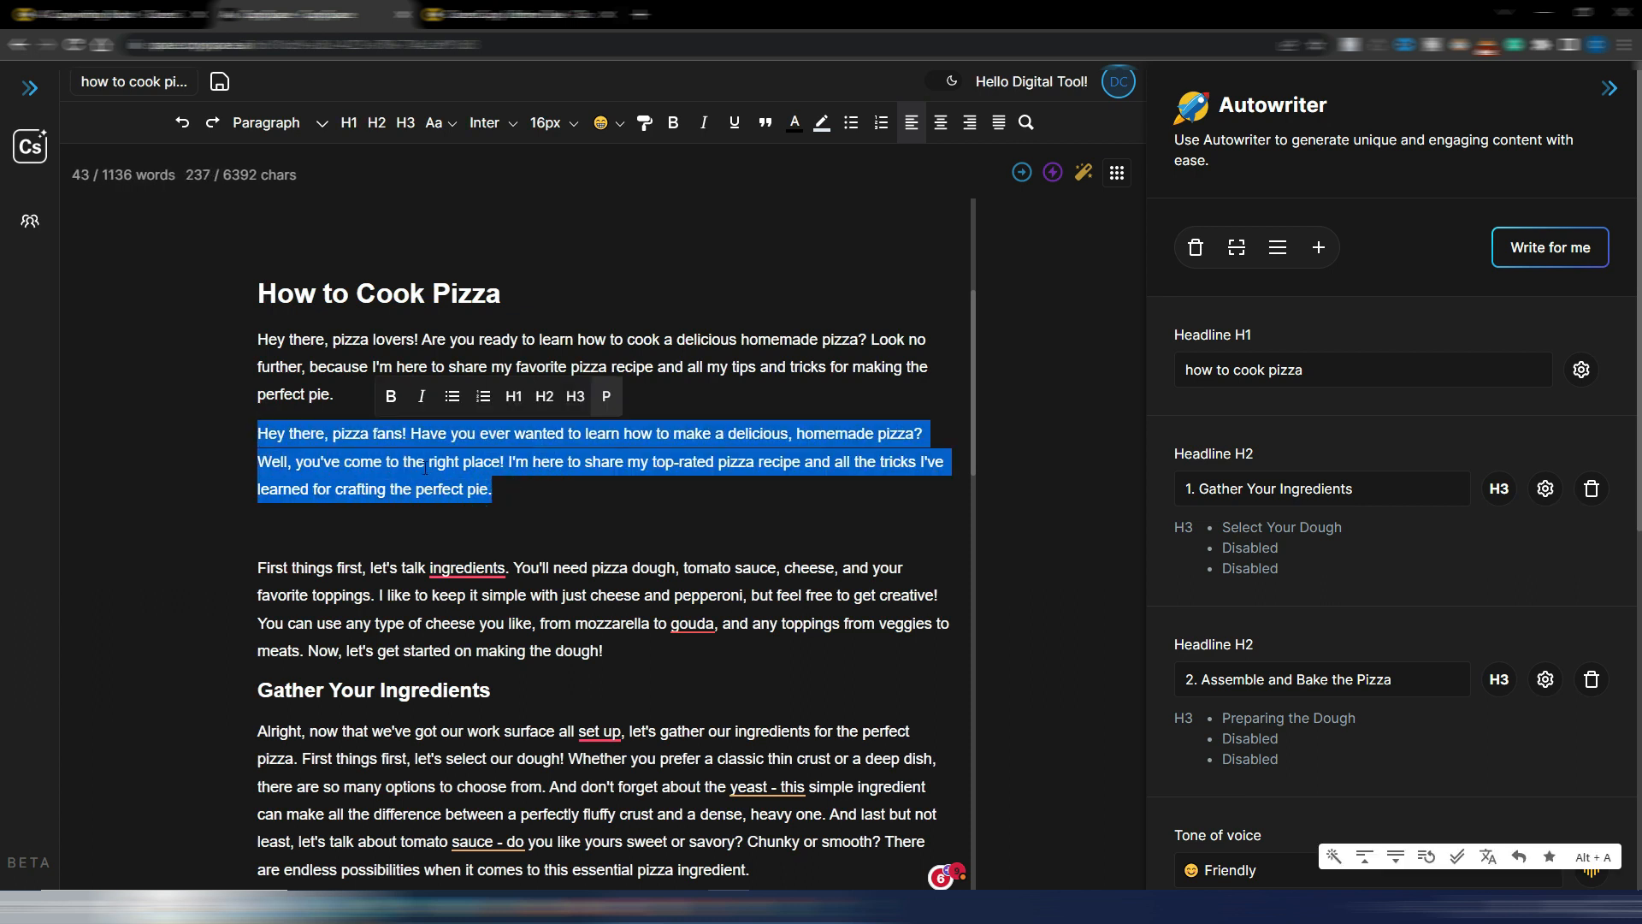
pyautogui.click(1020, 173)
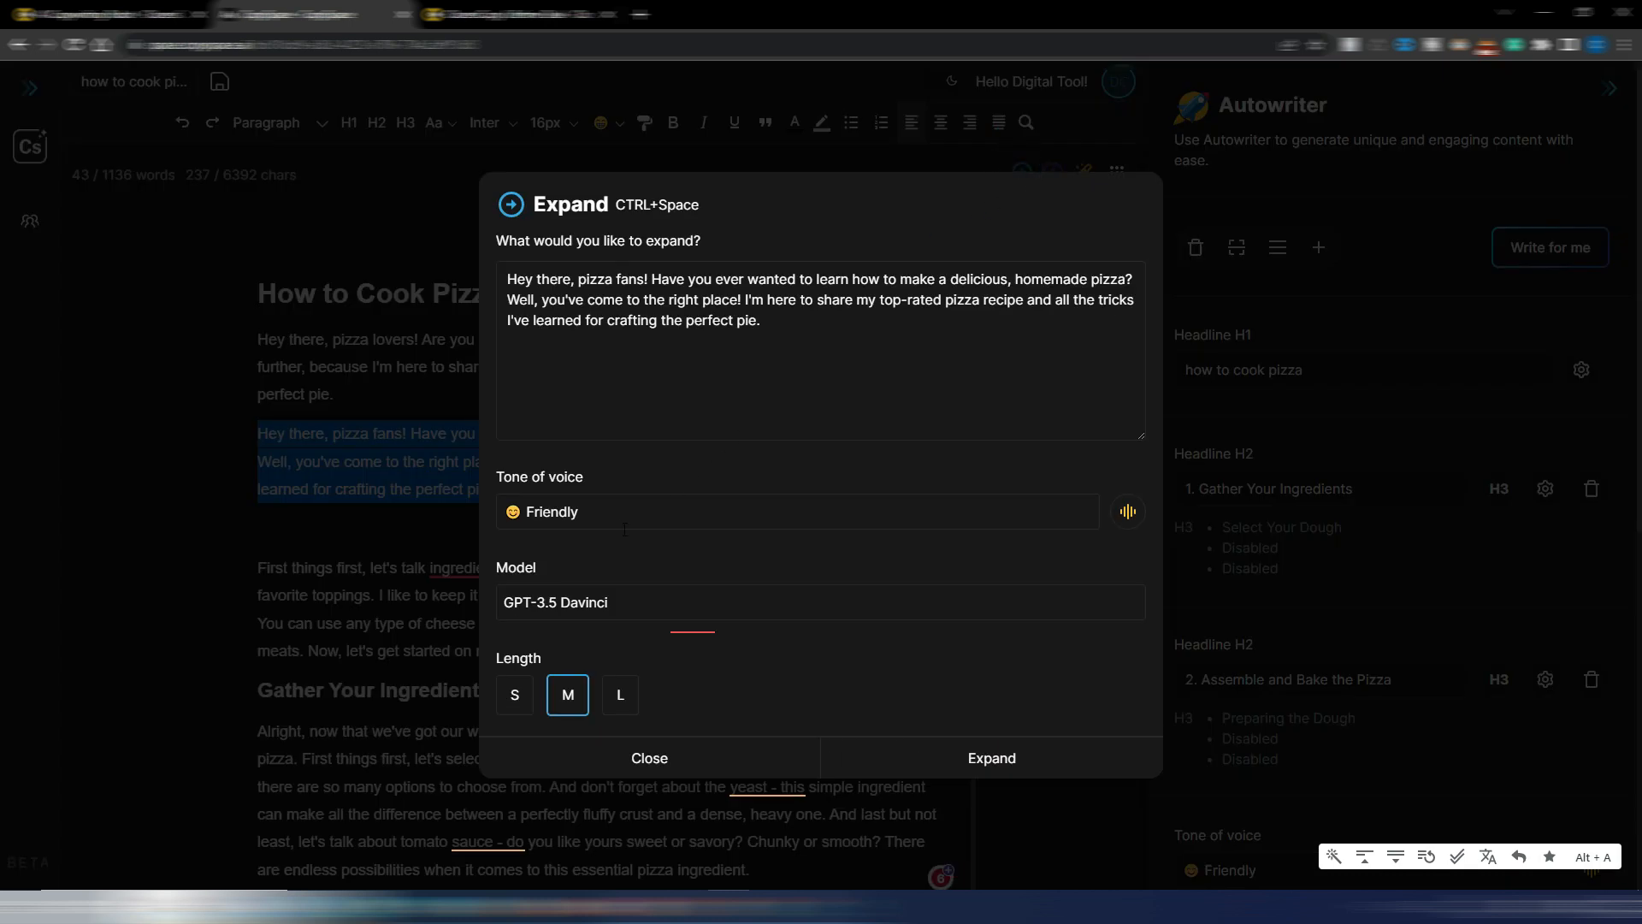
pyautogui.click(590, 604)
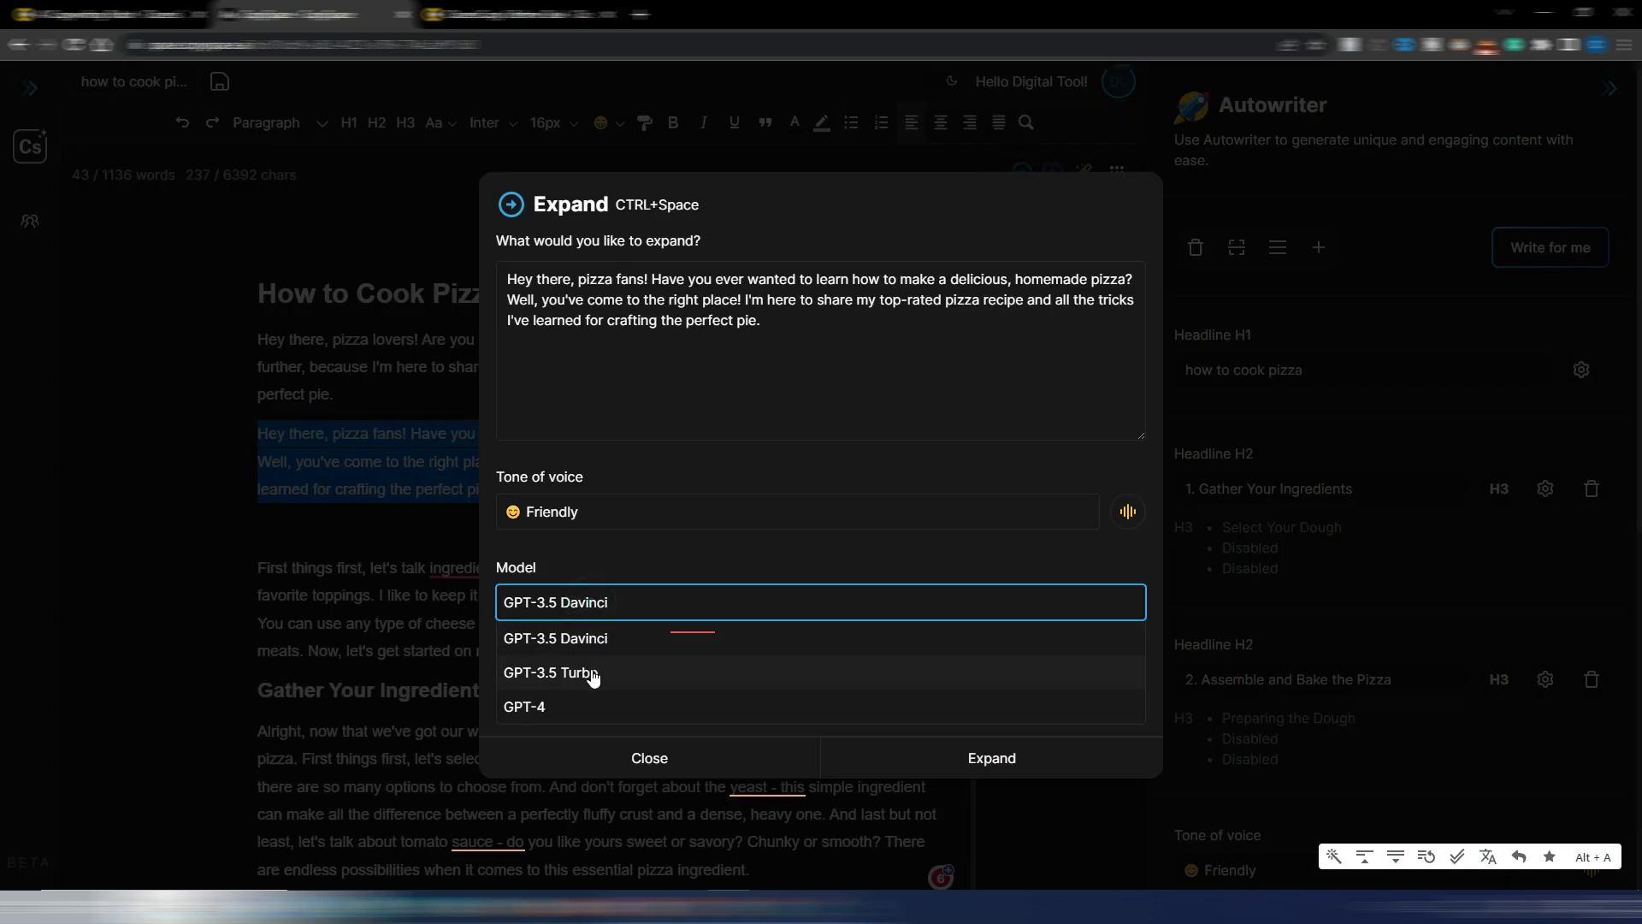
pyautogui.click(596, 675)
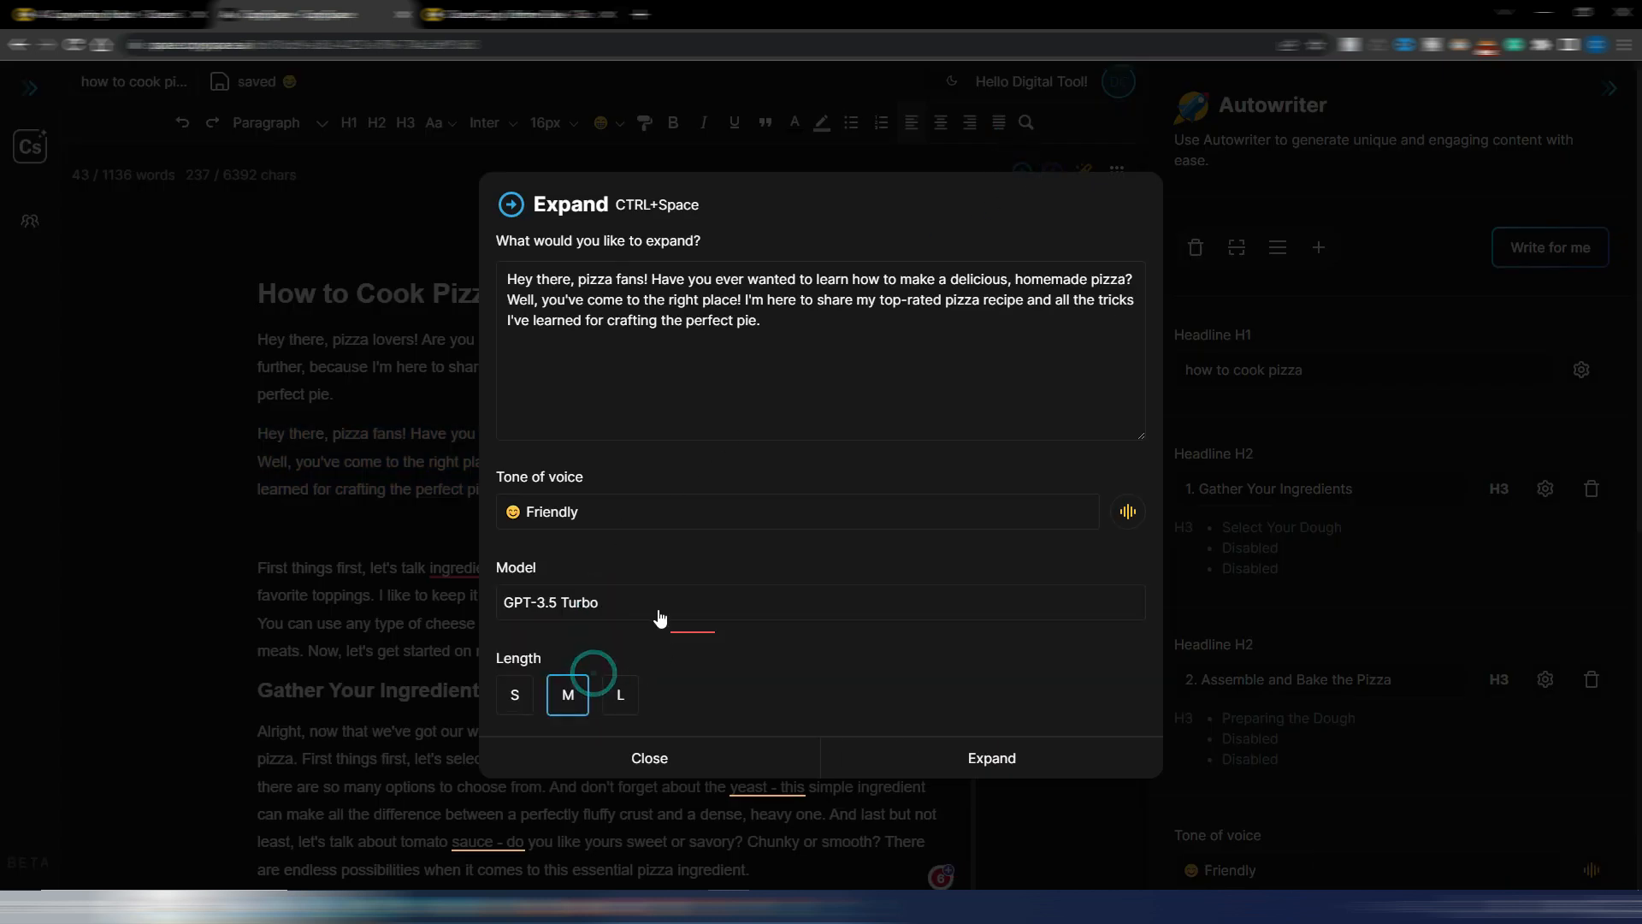
pyautogui.click(622, 697)
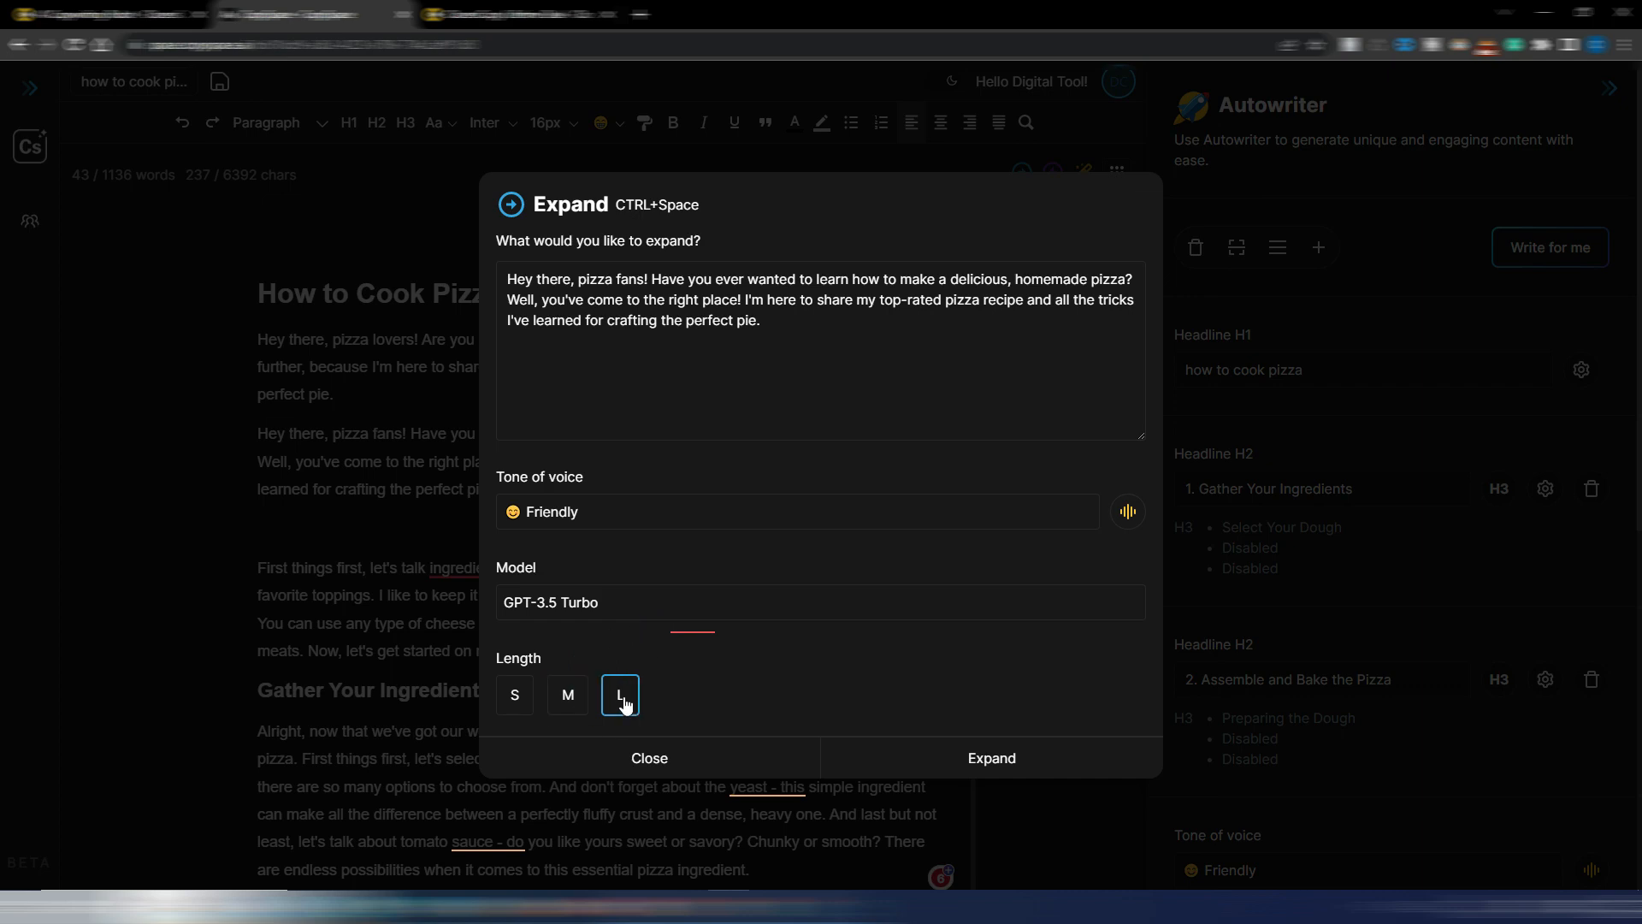
pyautogui.click(988, 758)
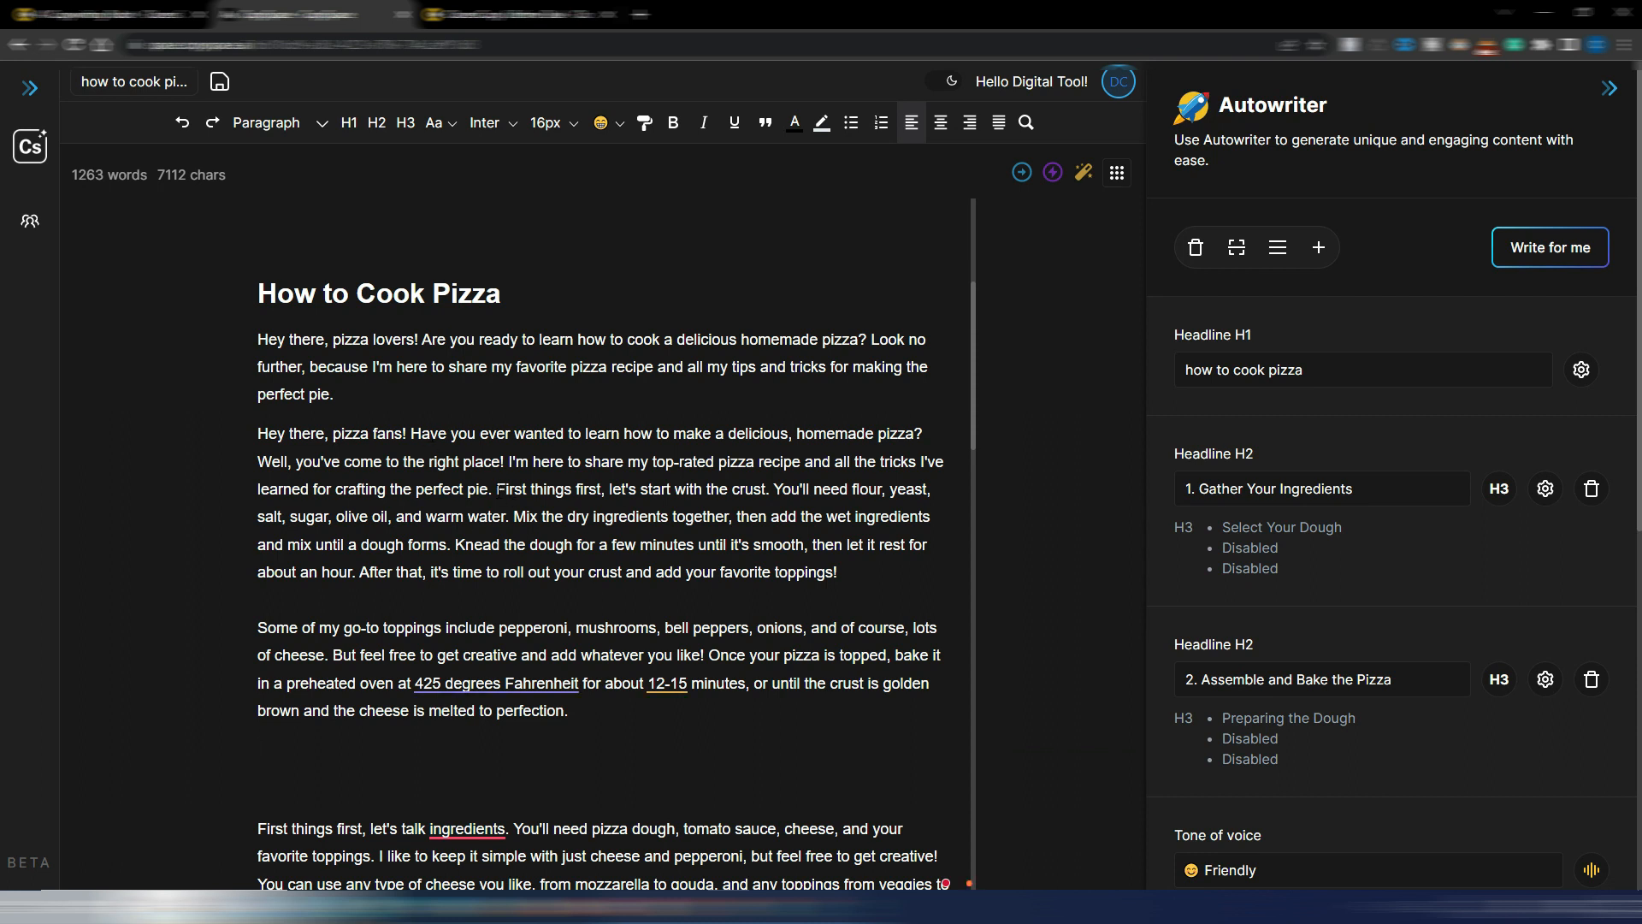
pyautogui.moveTo(496, 488); pyautogui.dragTo(599, 703)
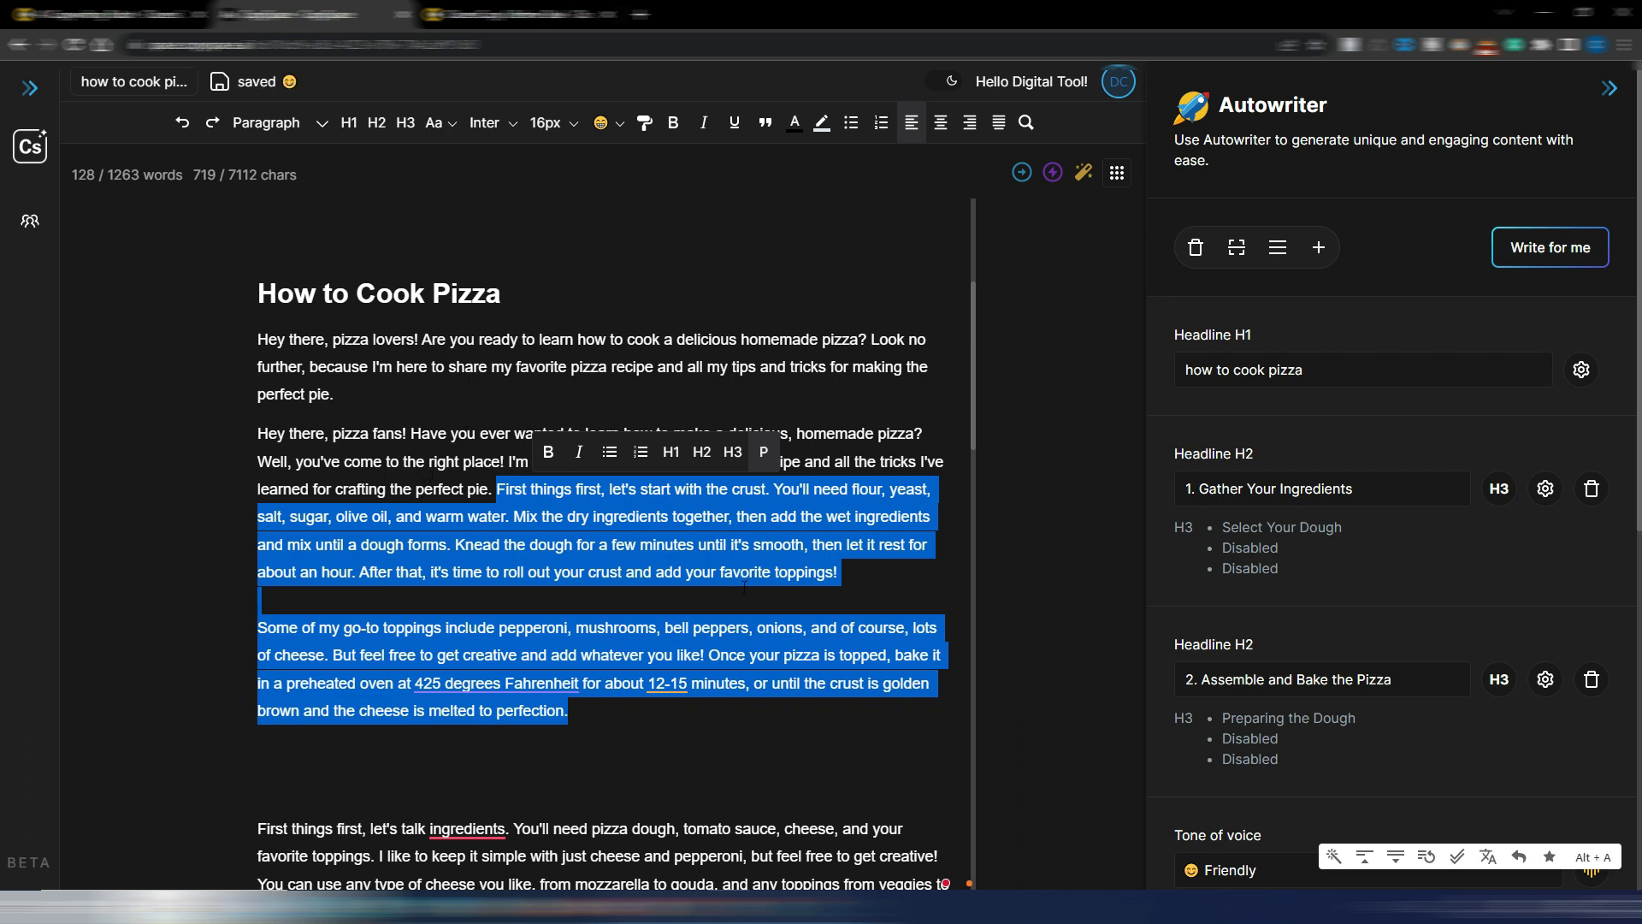
pyautogui.click(1084, 172)
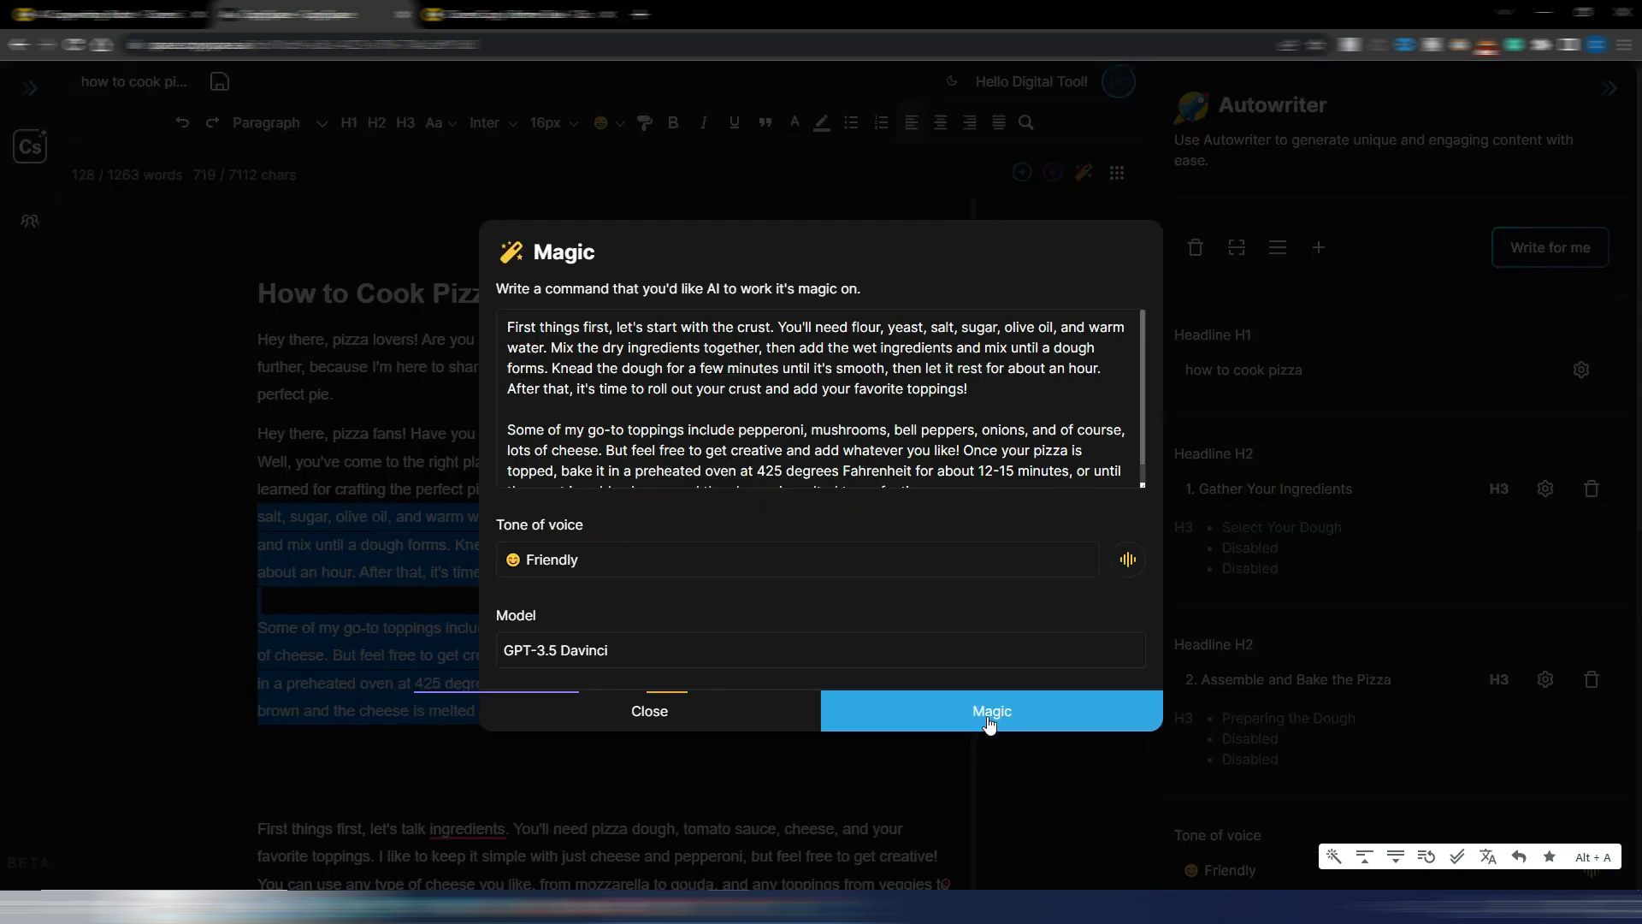
pyautogui.click(691, 714)
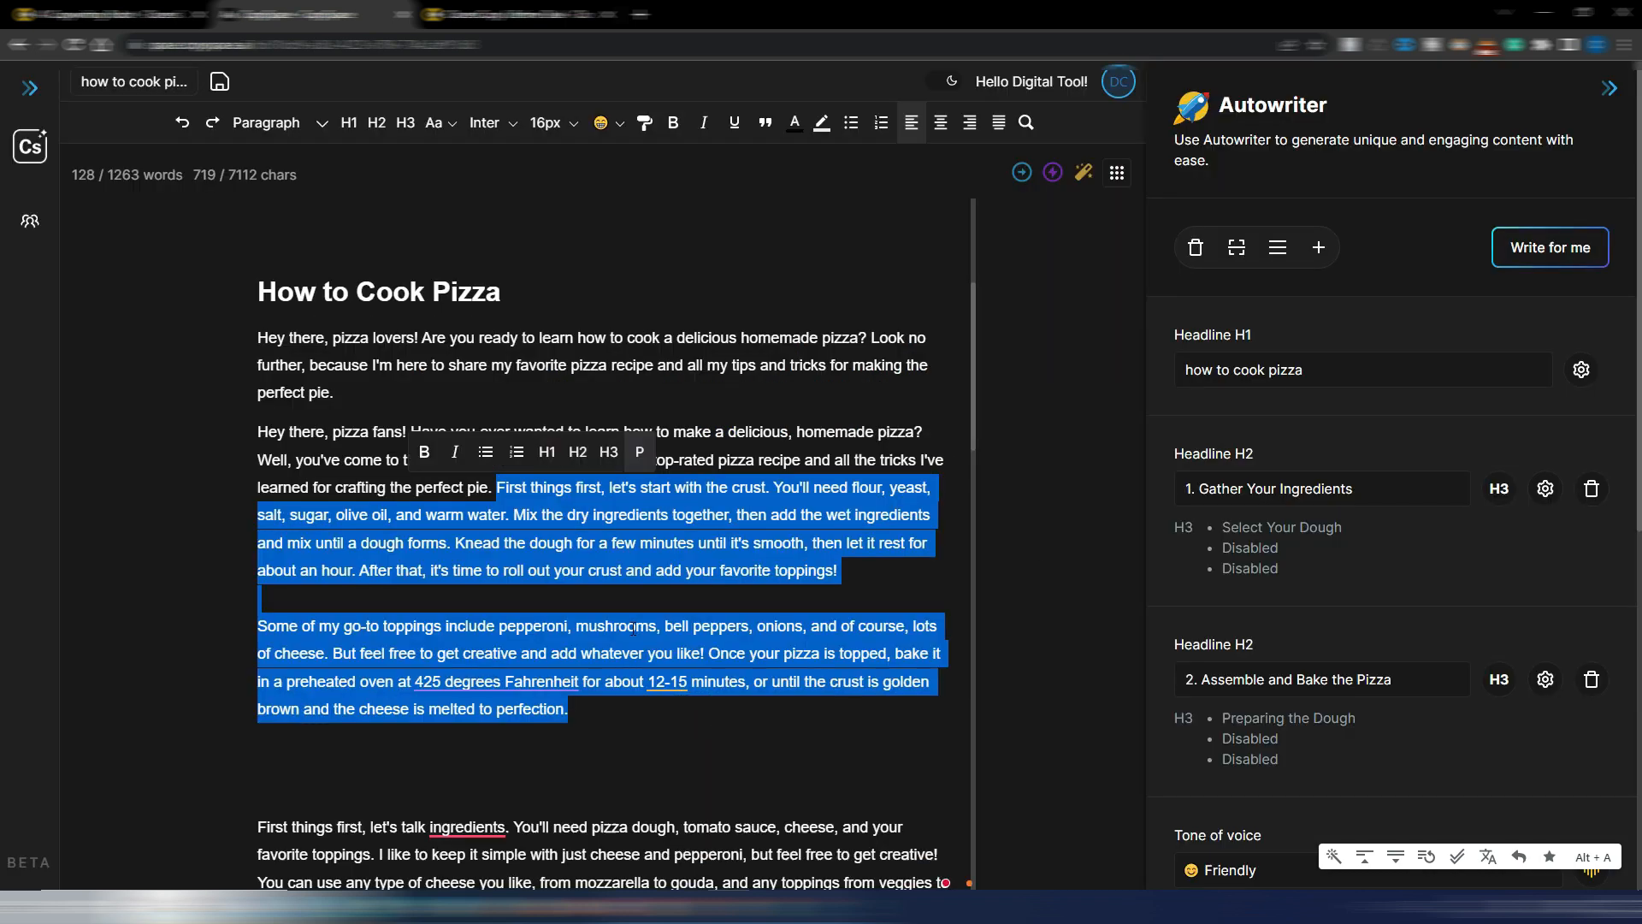
# Add the line "write a list of the most common ingredients for a good Italian pizza" below the go-to toppings paragraph
pyautogui.scroll(-2, 513, 581)
pyautogui.click(387, 603)
pyautogui.write('write a list of the most common ingredients for a good Italian pizza')
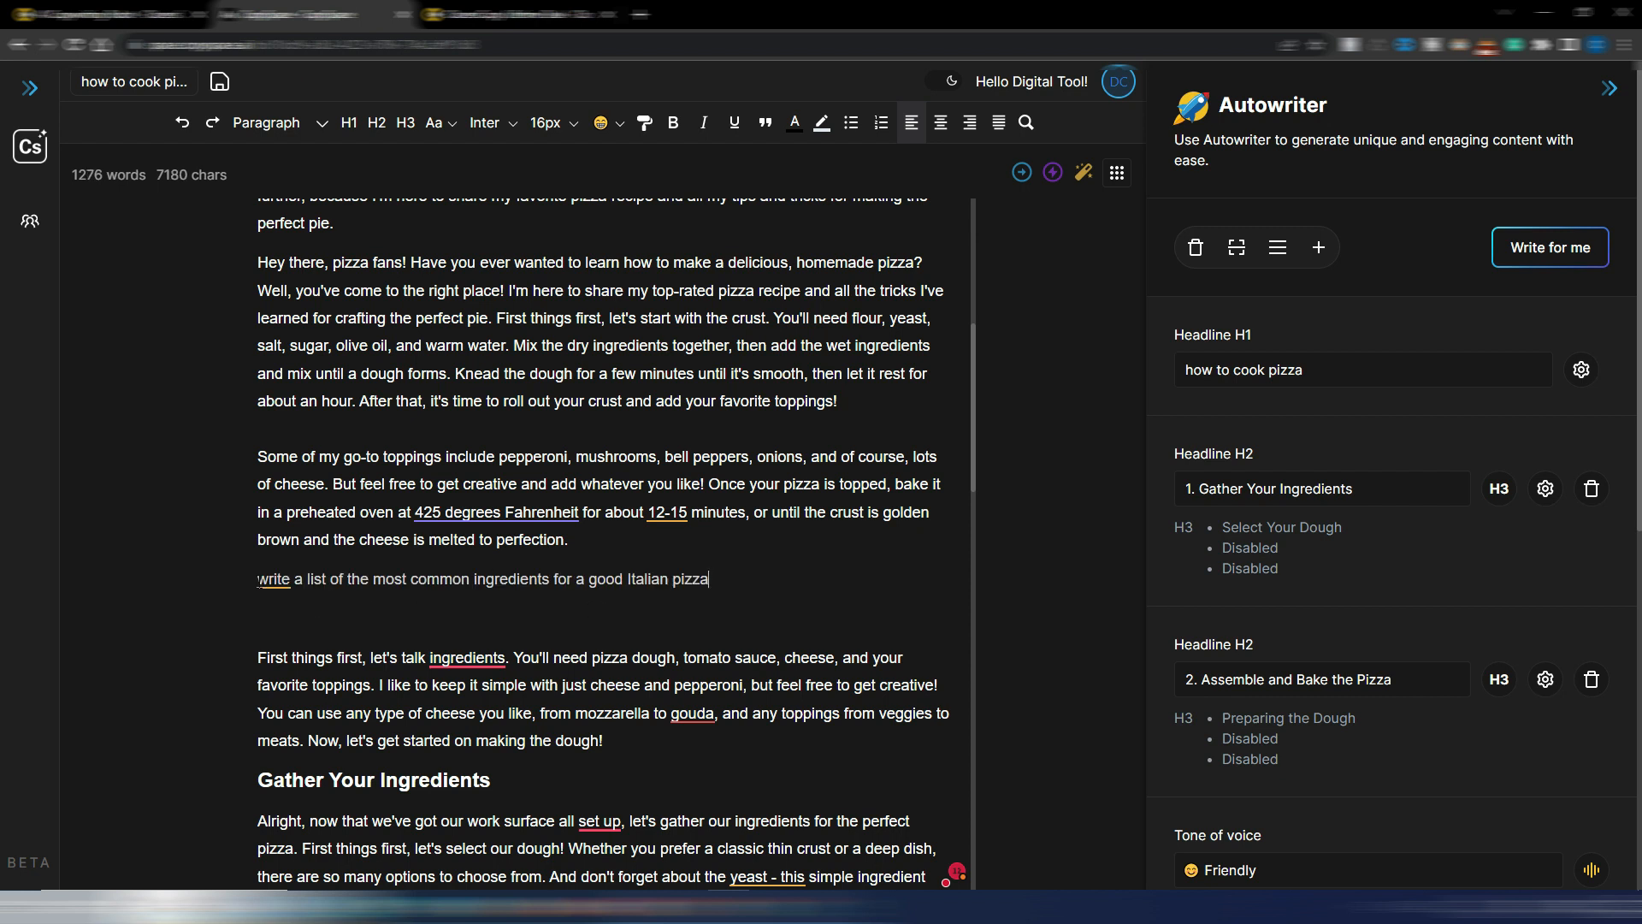
# Run the Magic command on the Italian pizza ingredients line with the Friendly tone and GPT-4 model, and review the generated list
pyautogui.moveTo(259, 580); pyautogui.dragTo(709, 579)
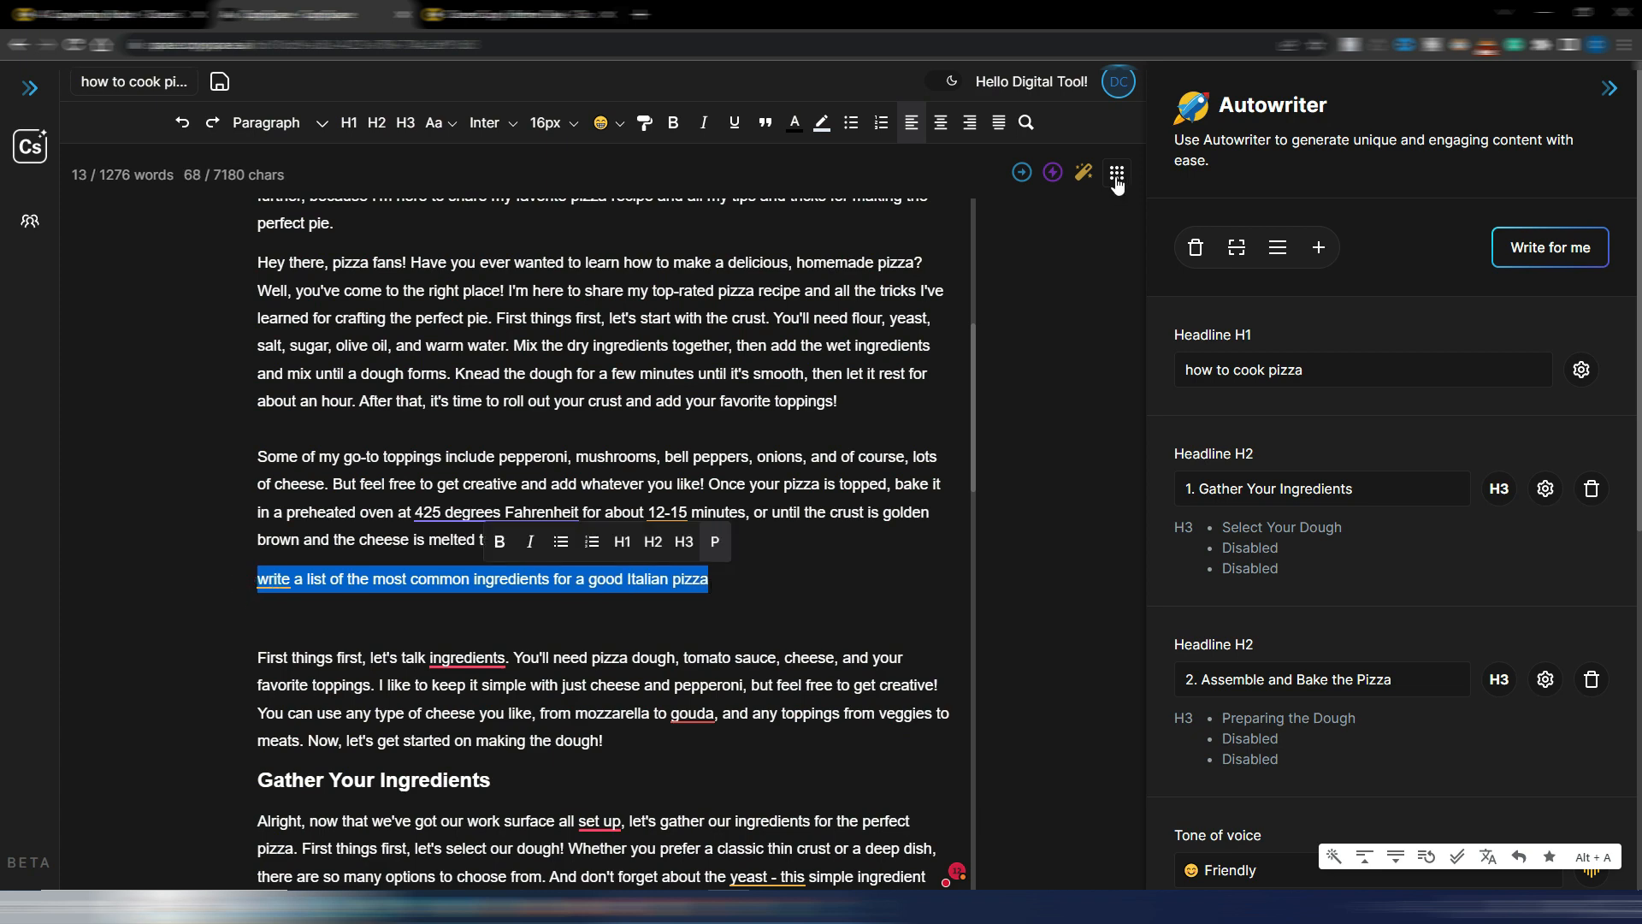
pyautogui.click(1085, 174)
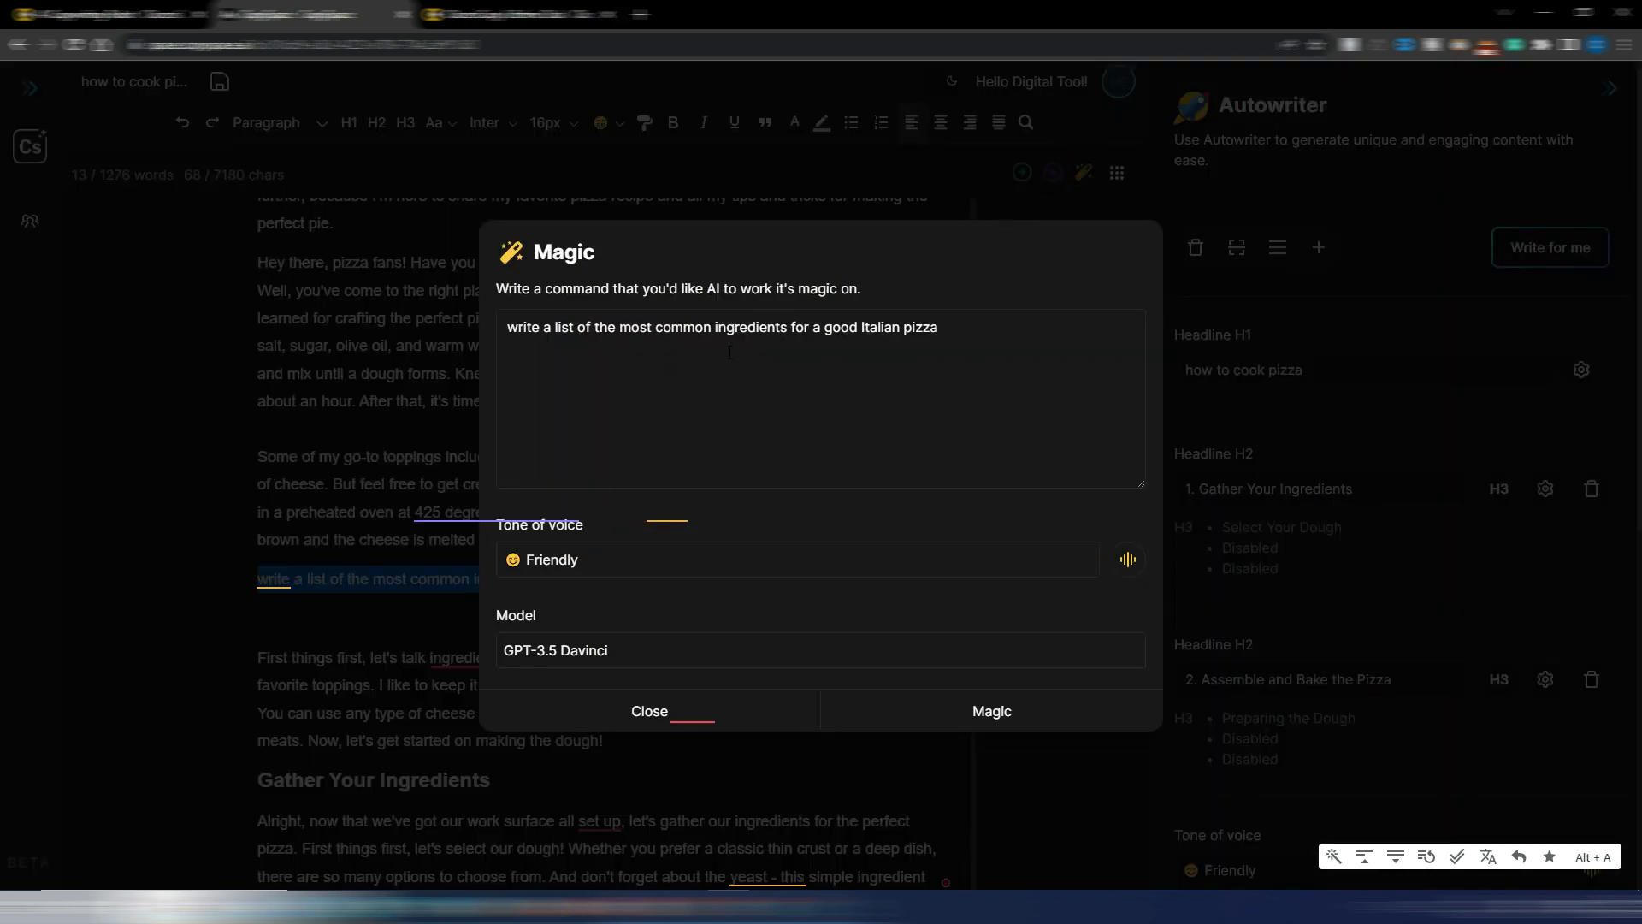
pyautogui.click(621, 651)
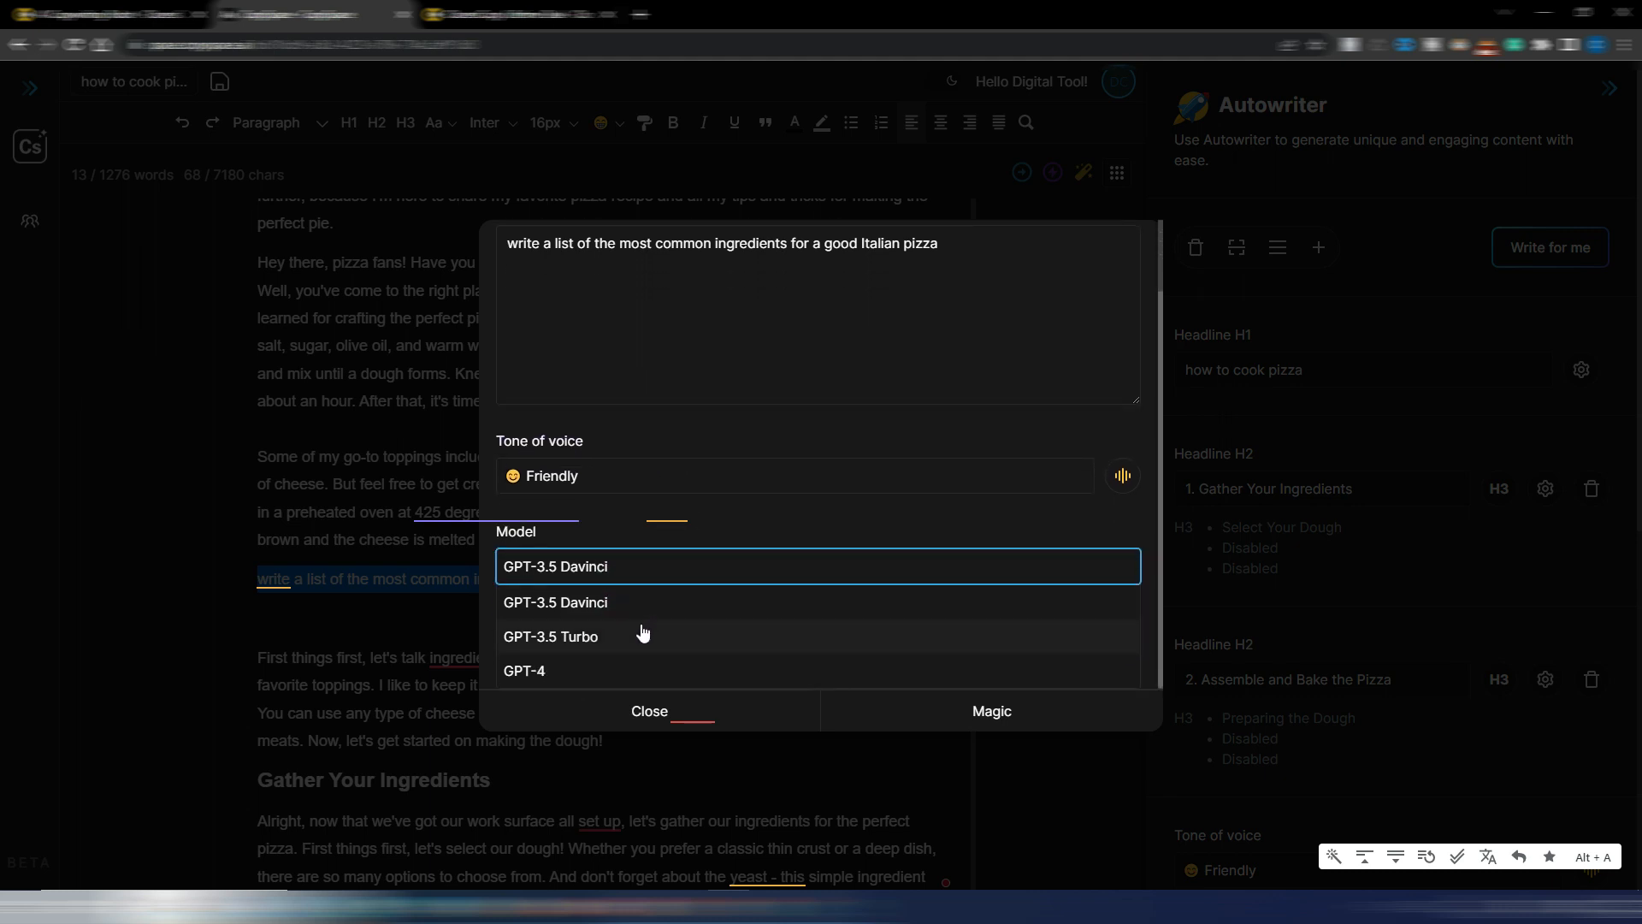
pyautogui.click(547, 671)
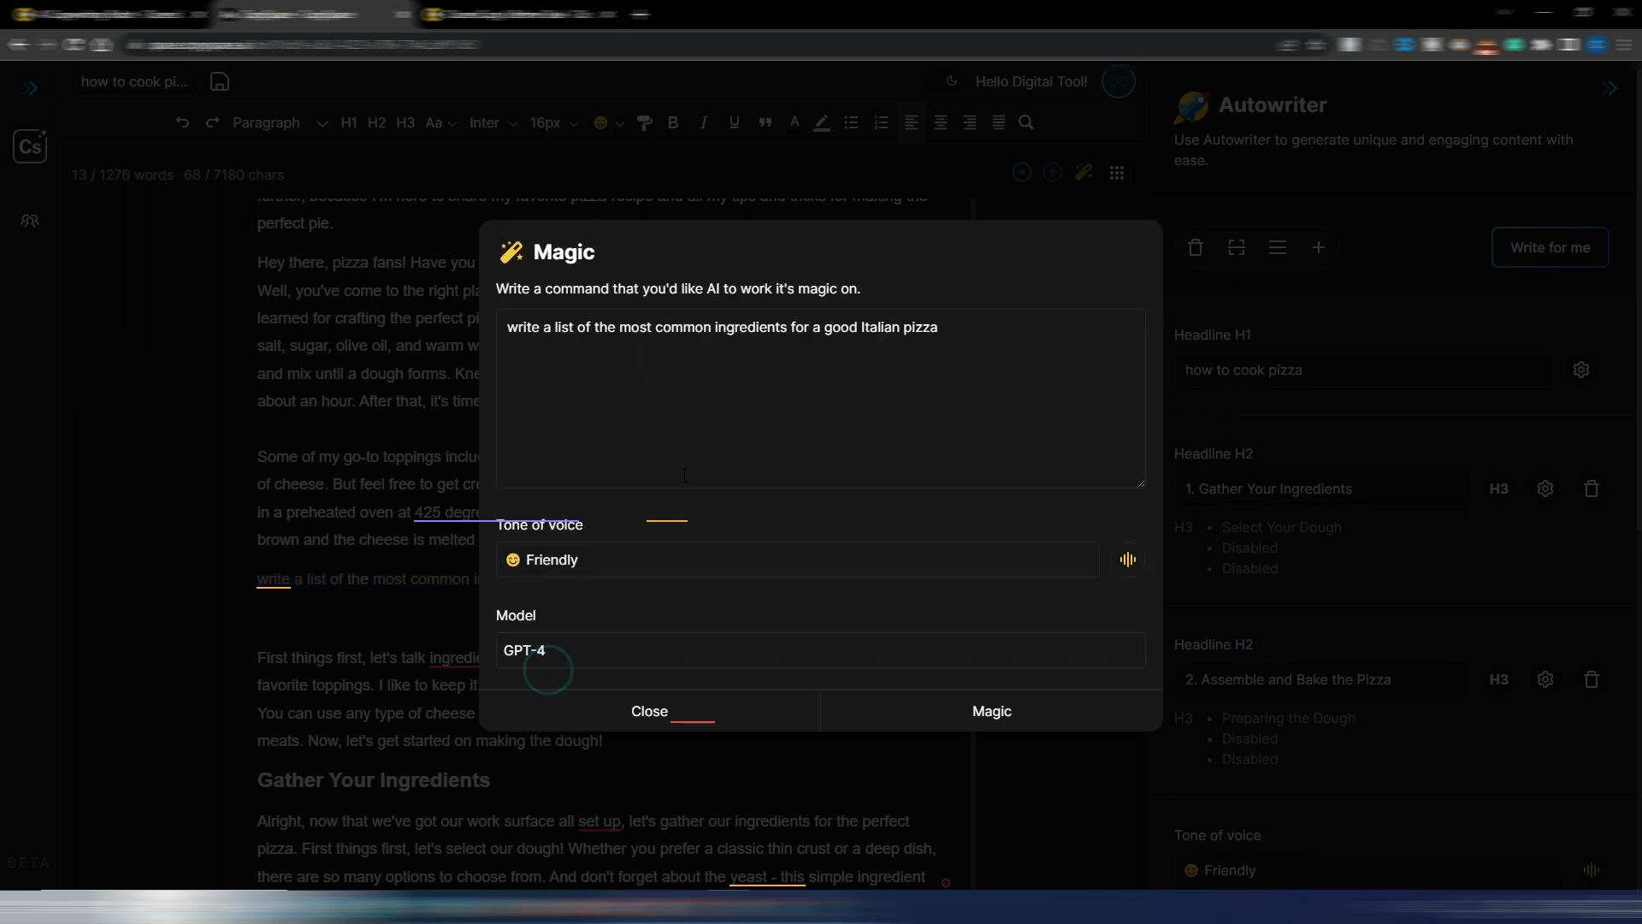
pyautogui.click(989, 719)
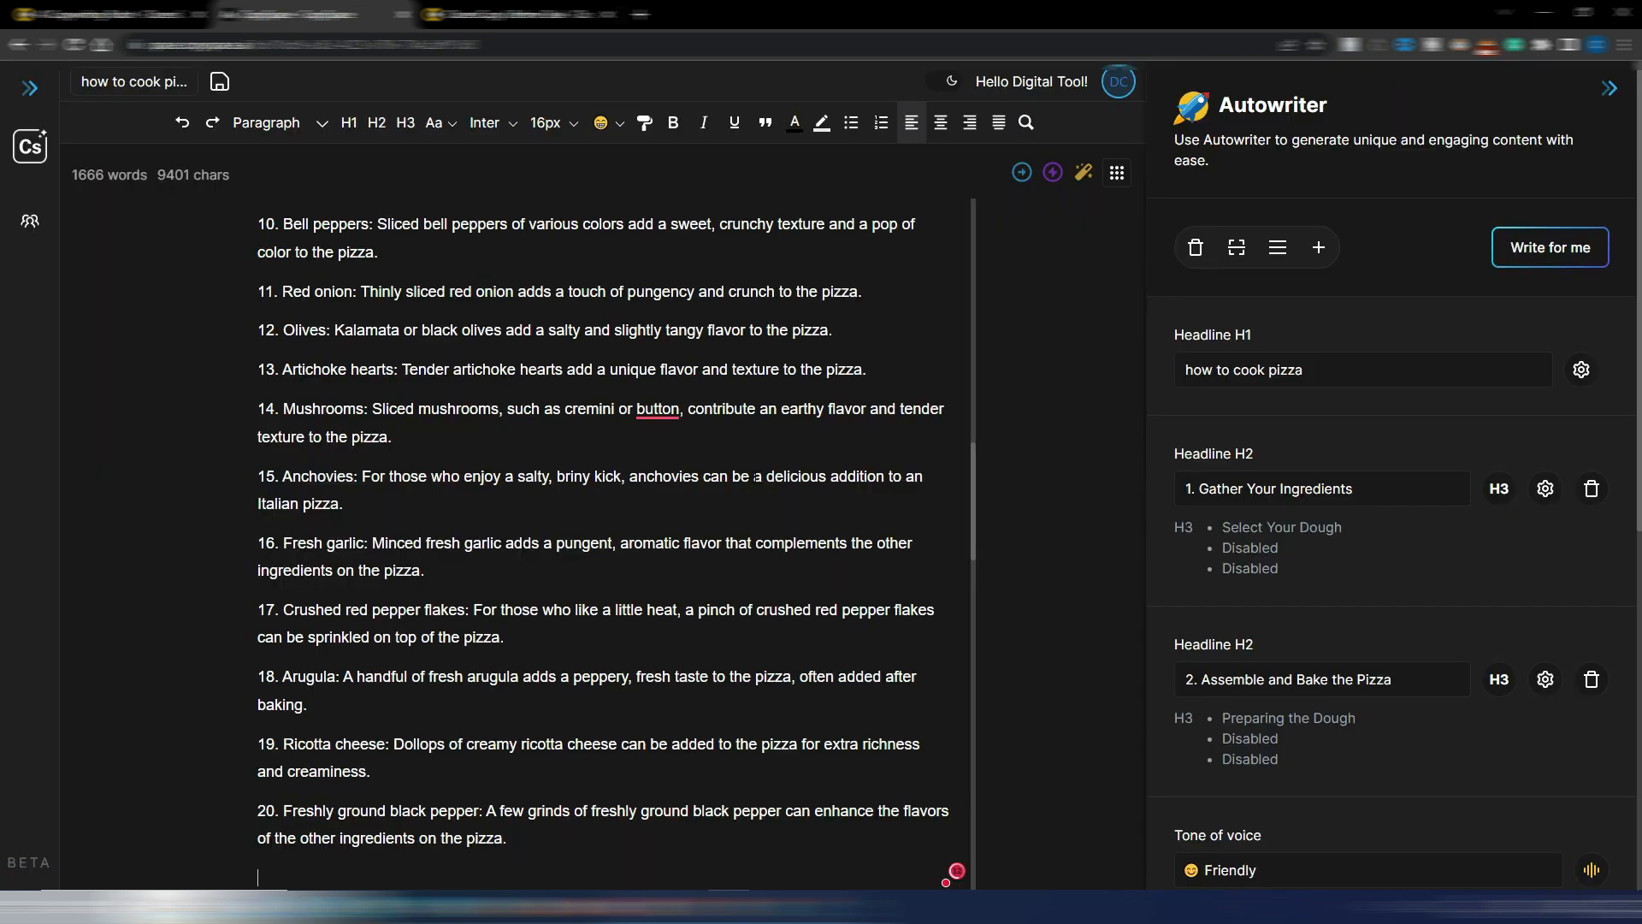
pyautogui.scroll(5, 754, 475)
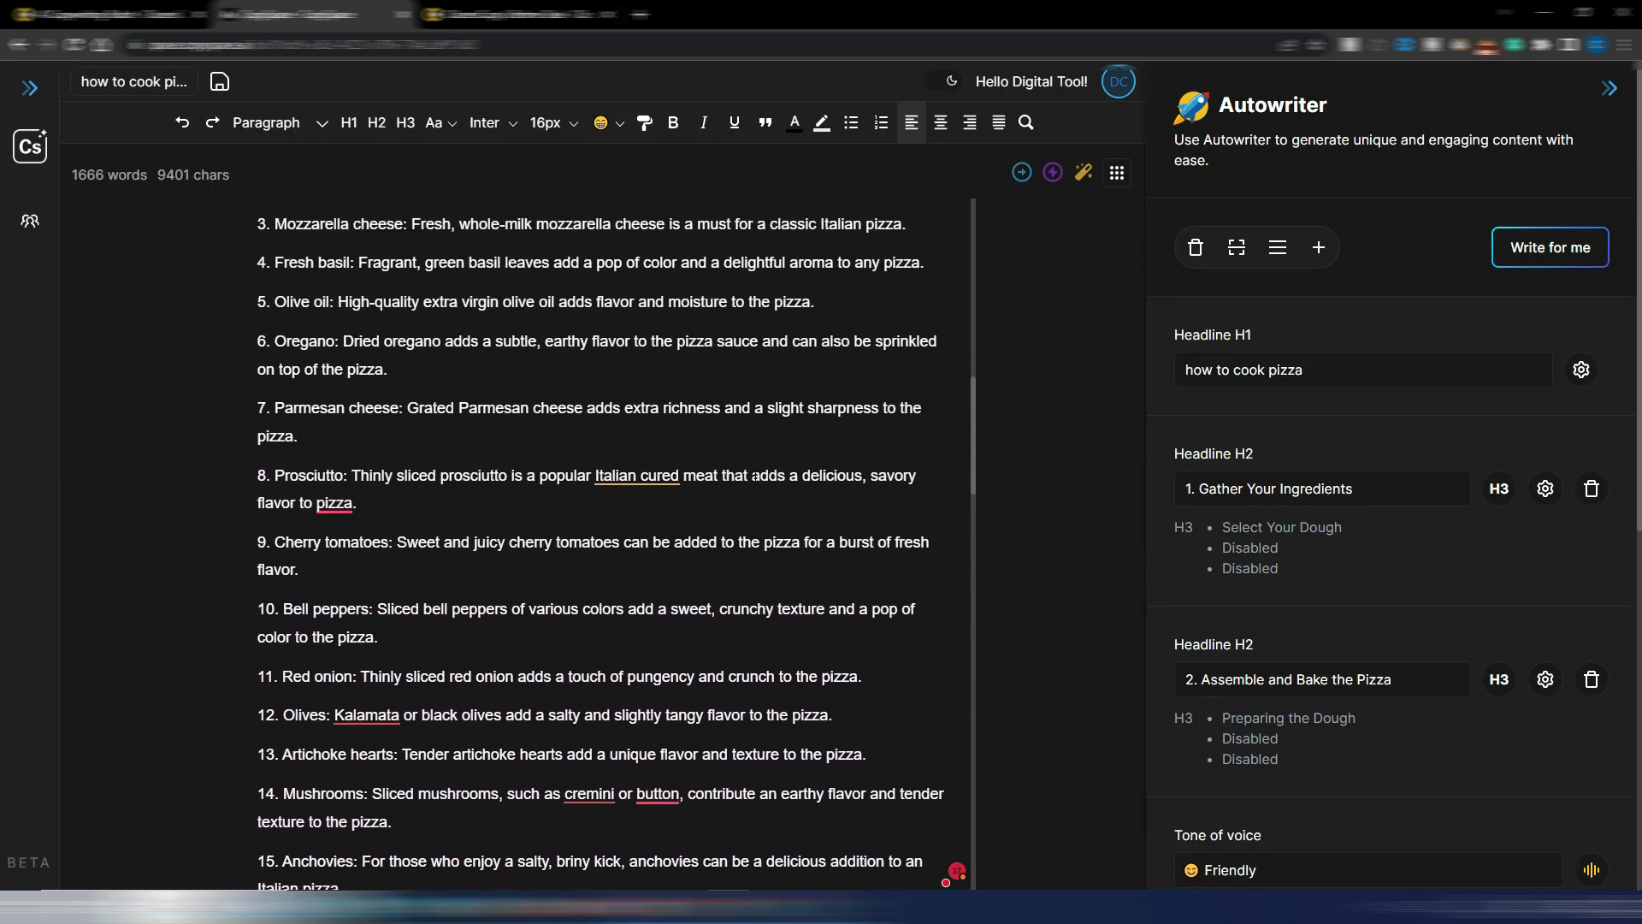
pyautogui.scroll(4, 754, 476)
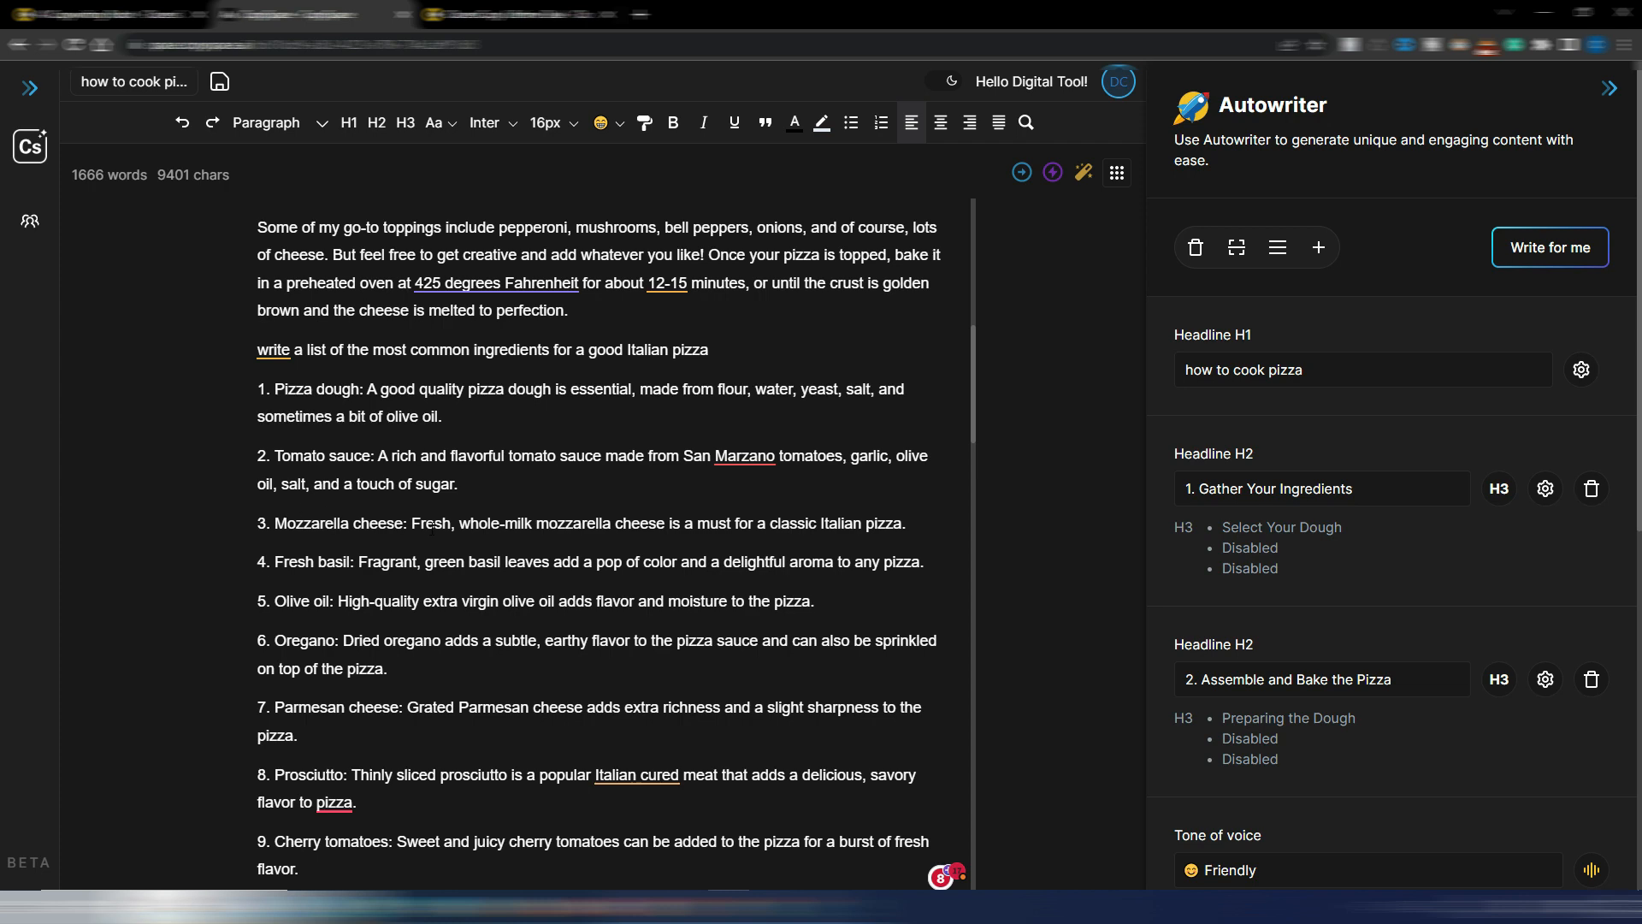
pyautogui.scroll(-9, 616, 539)
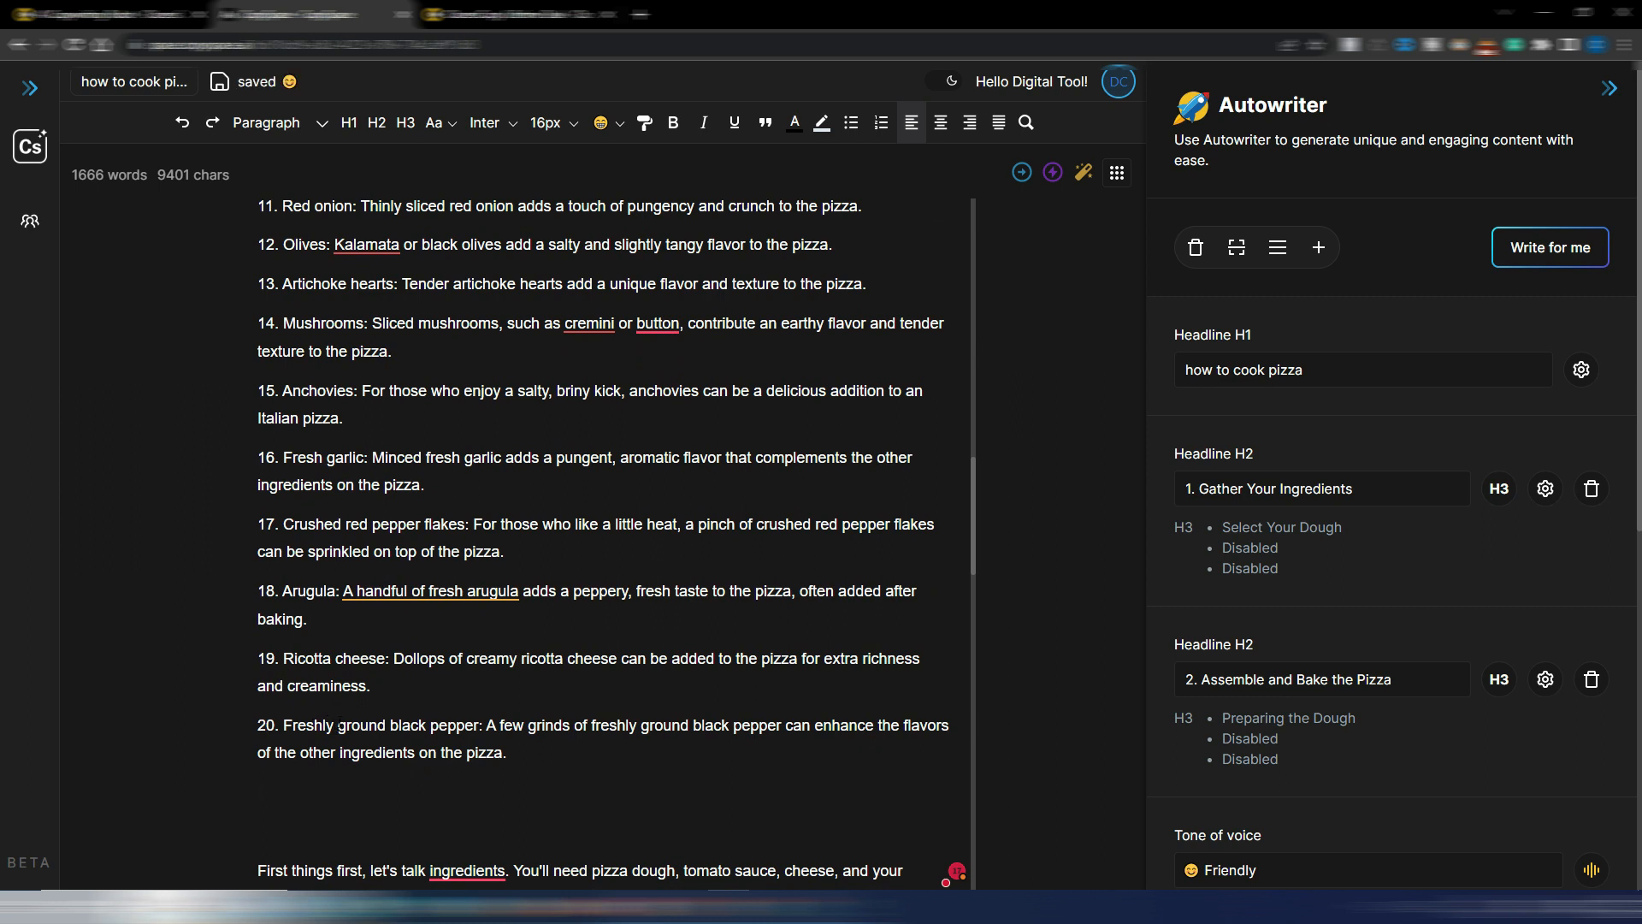
# Open Insights for the article and review its reading ease score, text statistics and available problem checks
pyautogui.click(1118, 174)
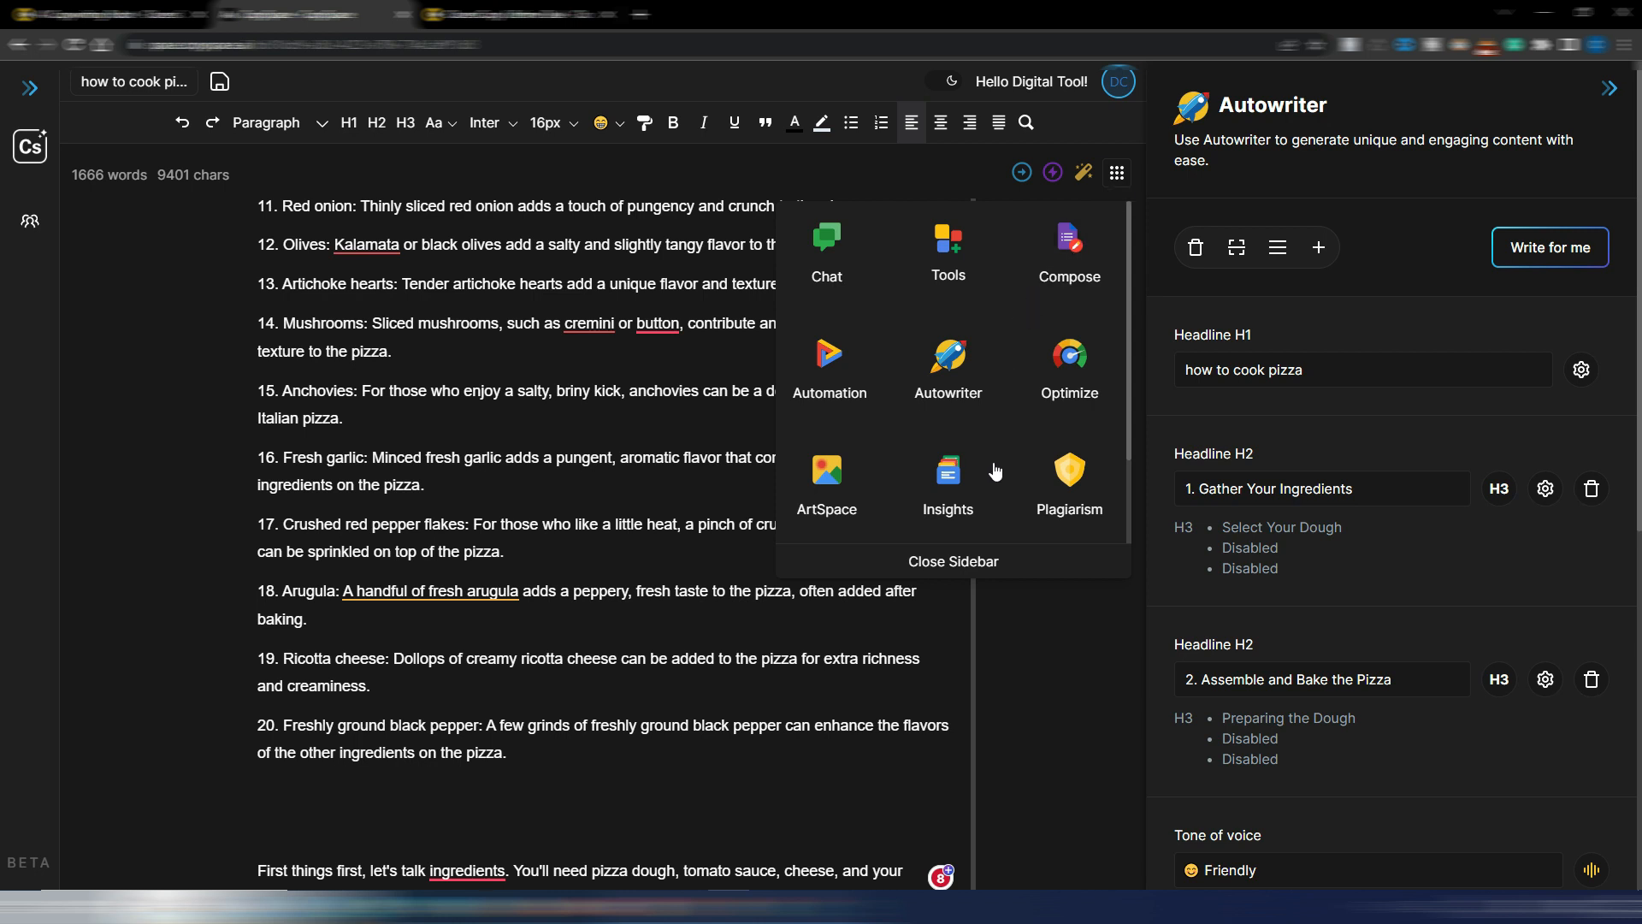
pyautogui.click(942, 485)
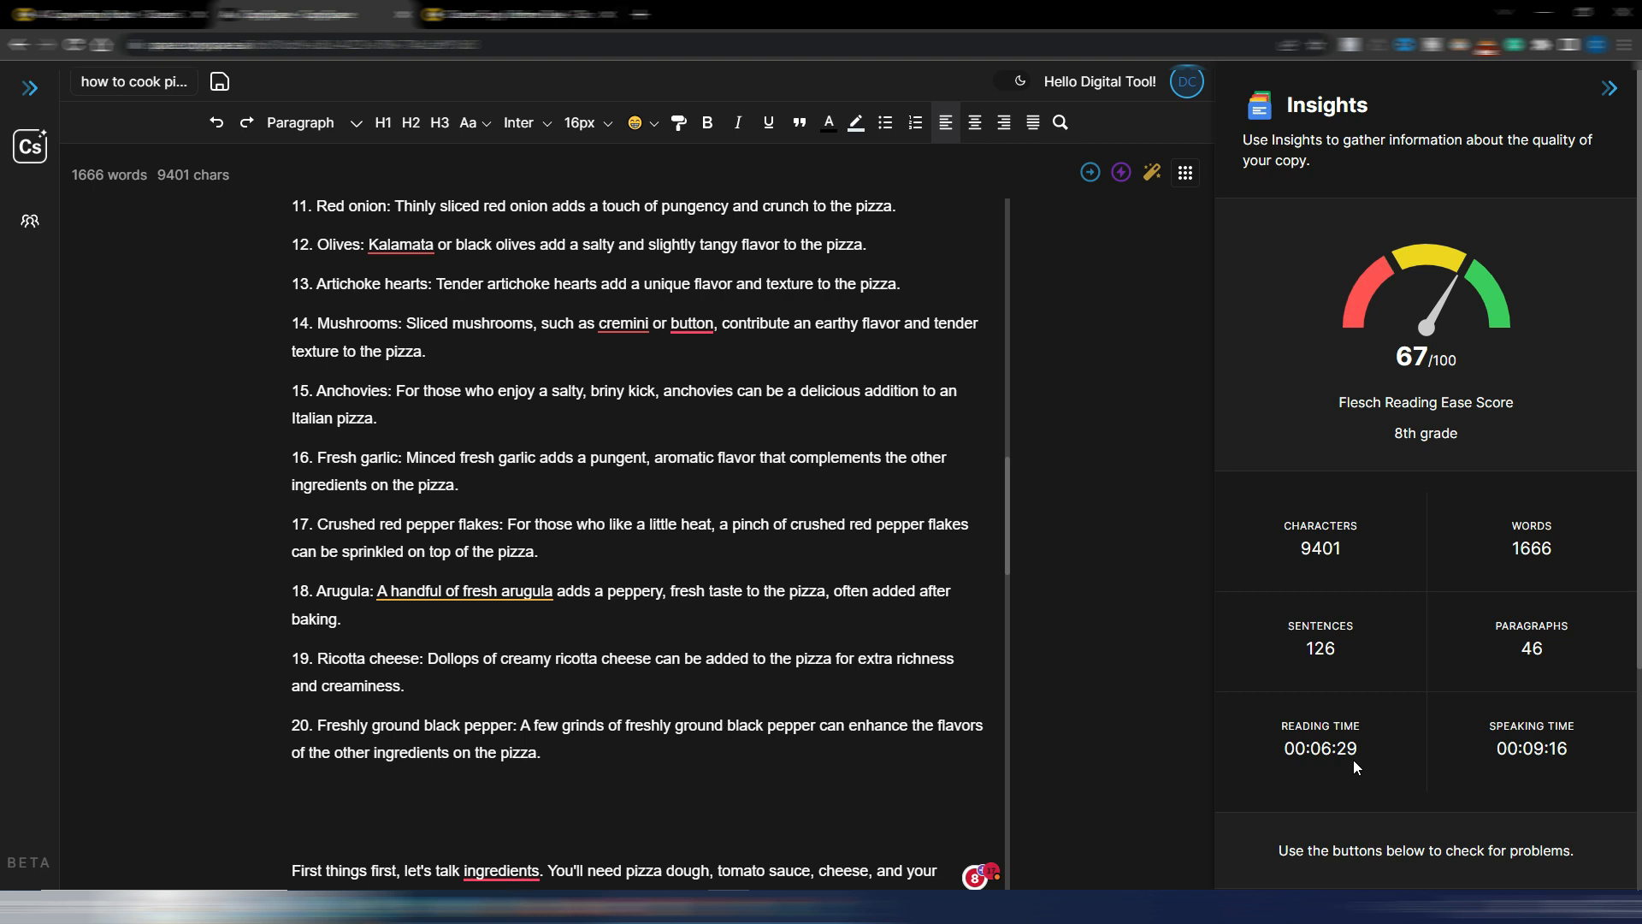
pyautogui.scroll(-4, 1527, 680)
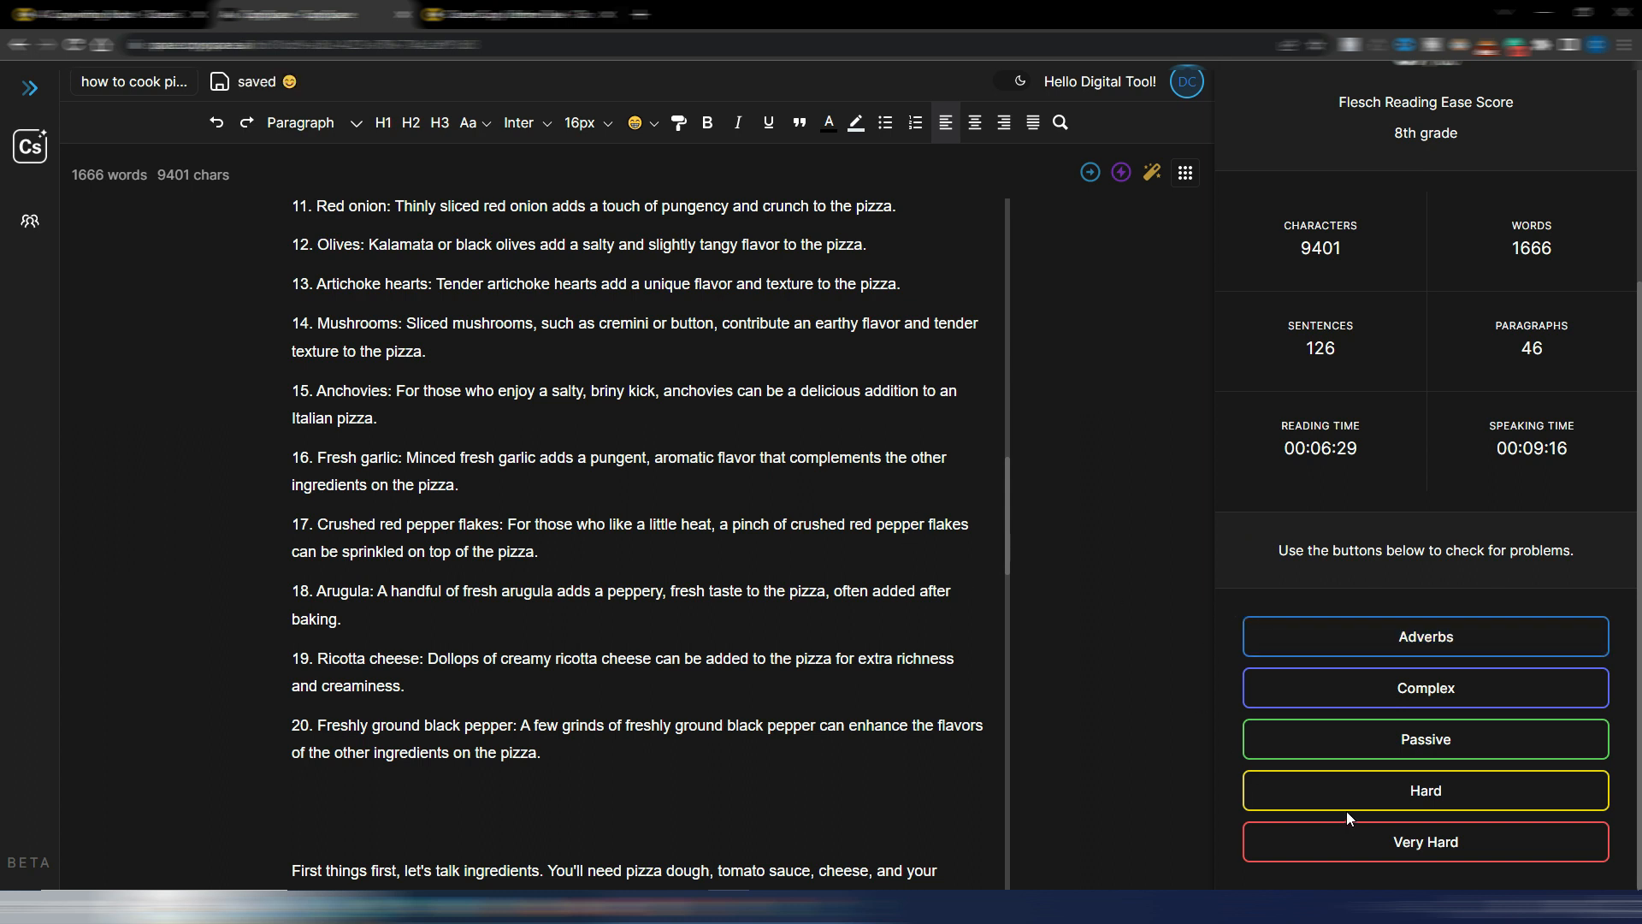
# Check the article for Very Hard sentences, switch that check off, and examine the Hard sentences instead
pyautogui.click(1413, 845)
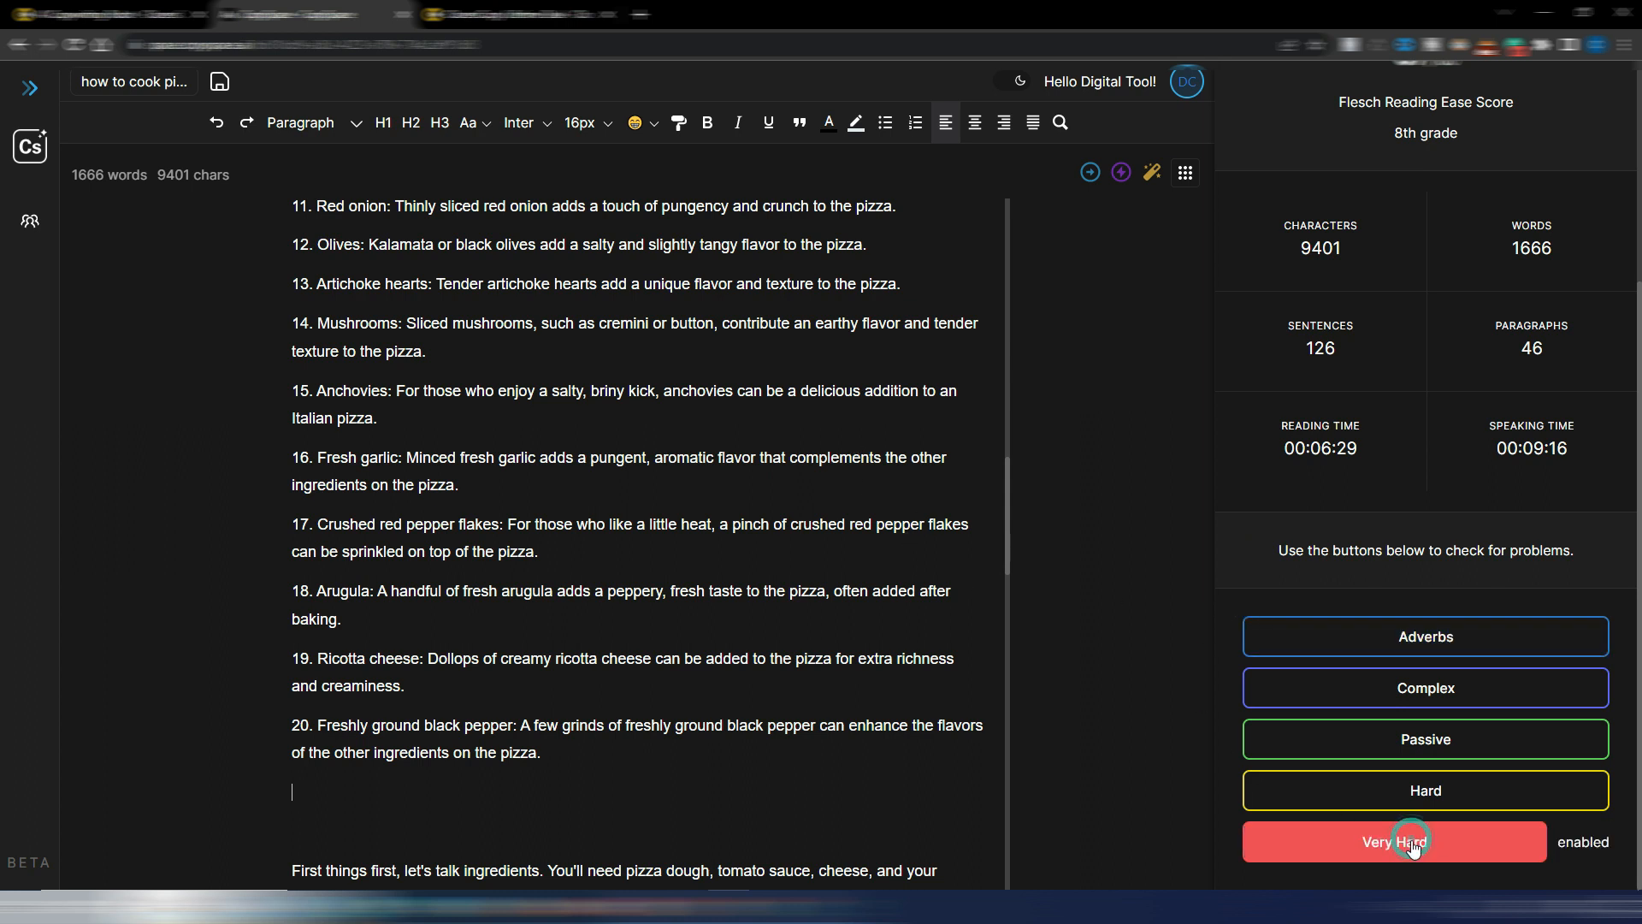
pyautogui.scroll(10, 954, 628)
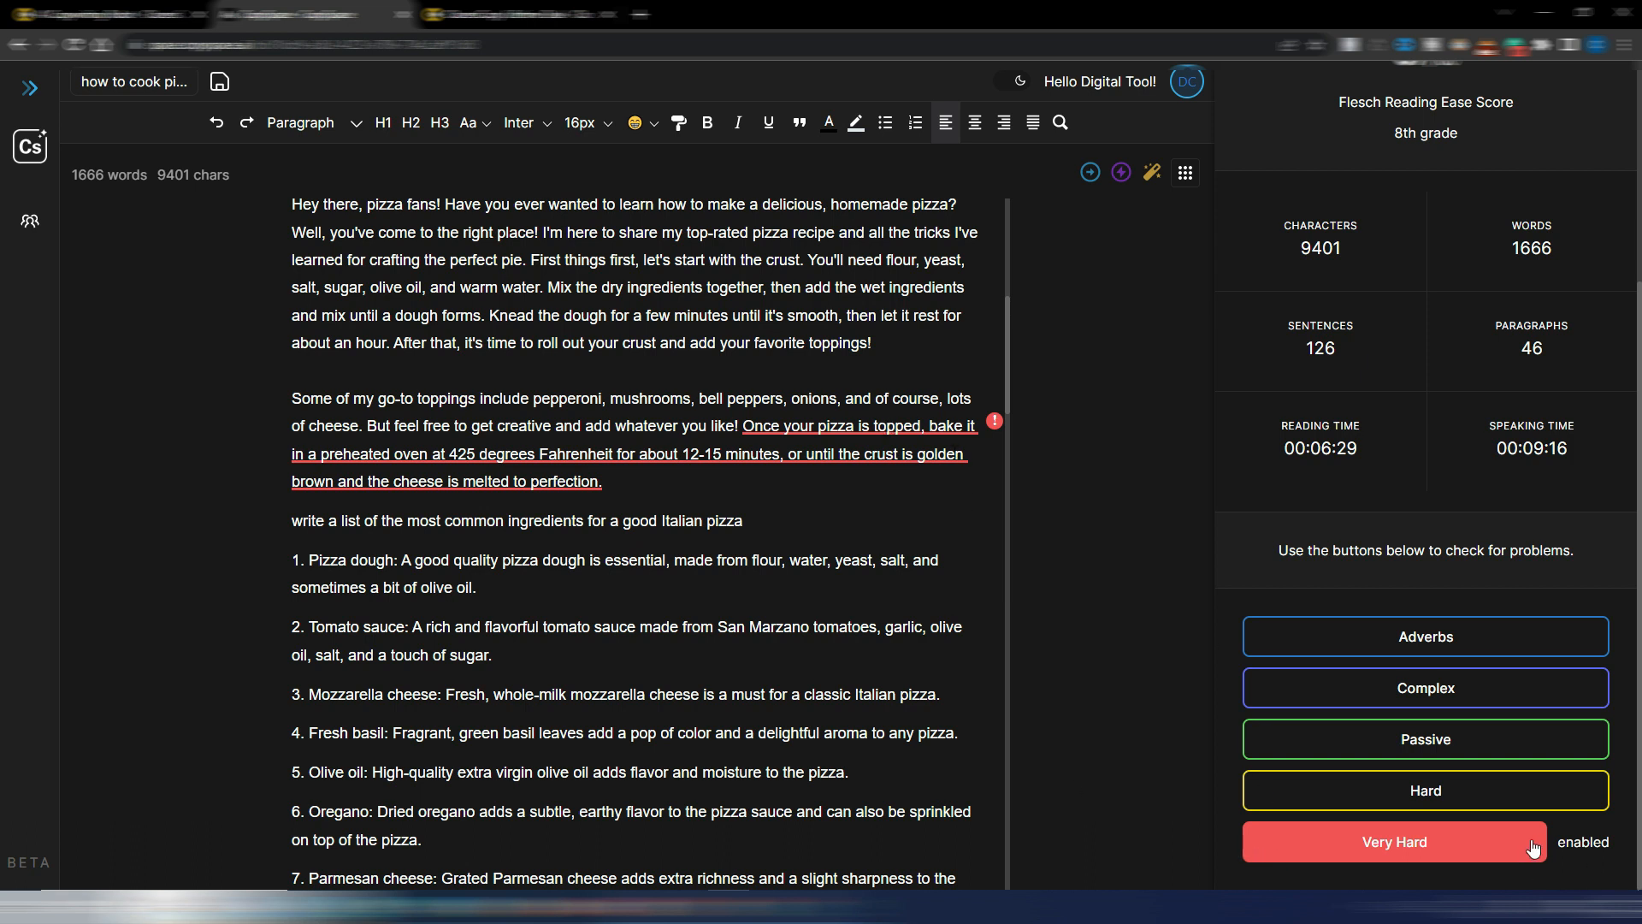
pyautogui.click(1469, 849)
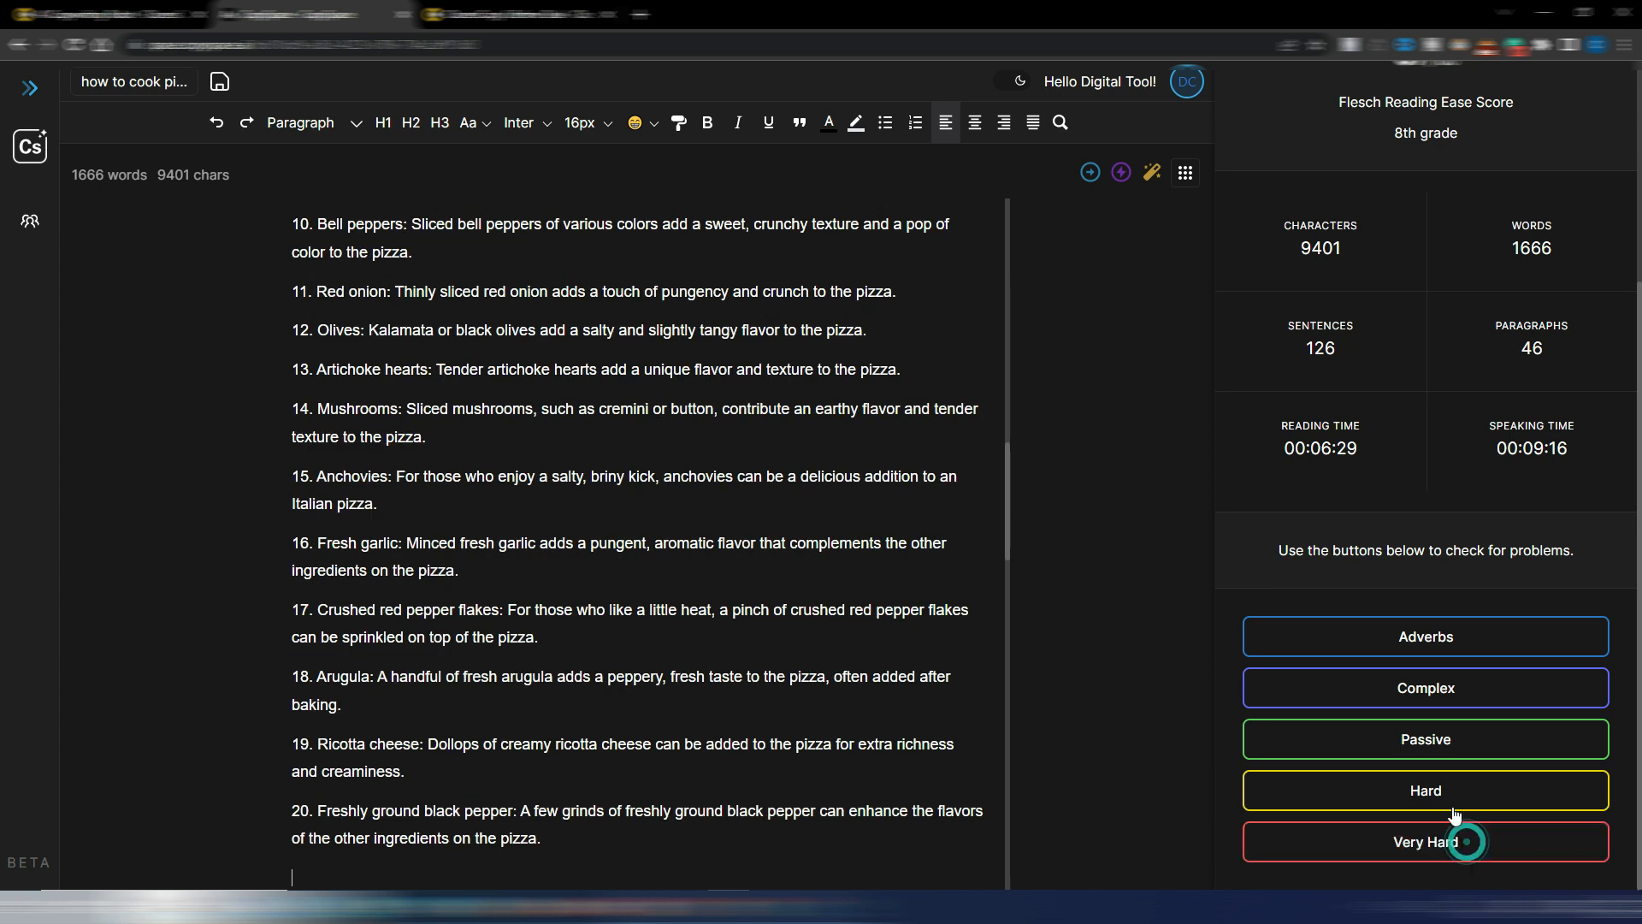
pyautogui.click(1419, 785)
pyautogui.scroll(-8, 777, 378)
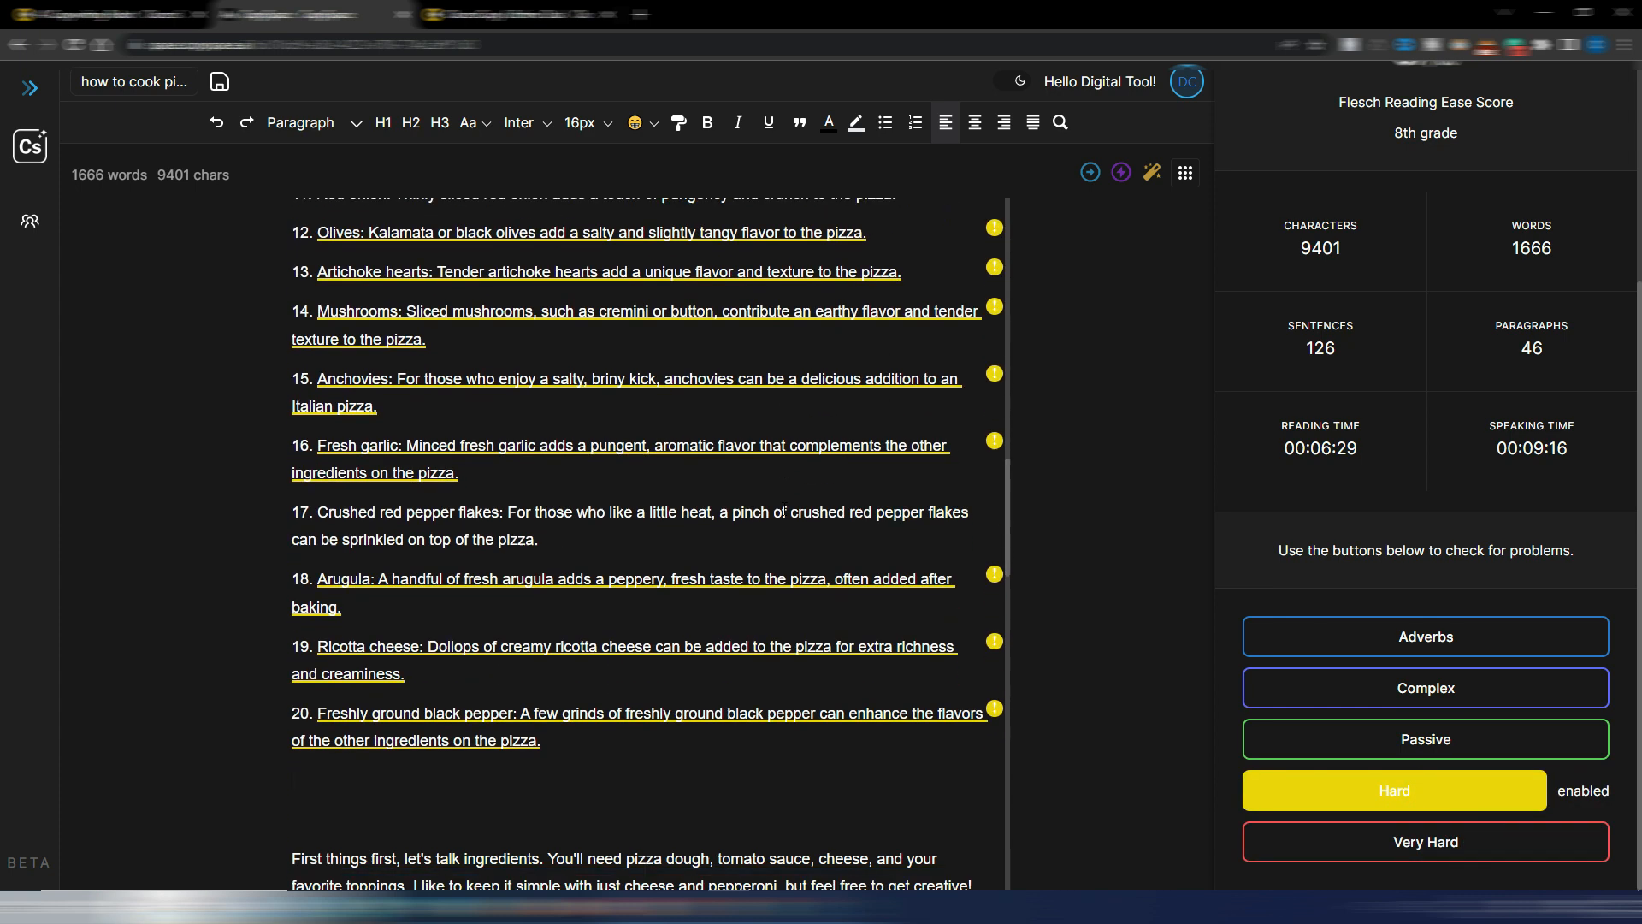
pyautogui.scroll(-7, 783, 509)
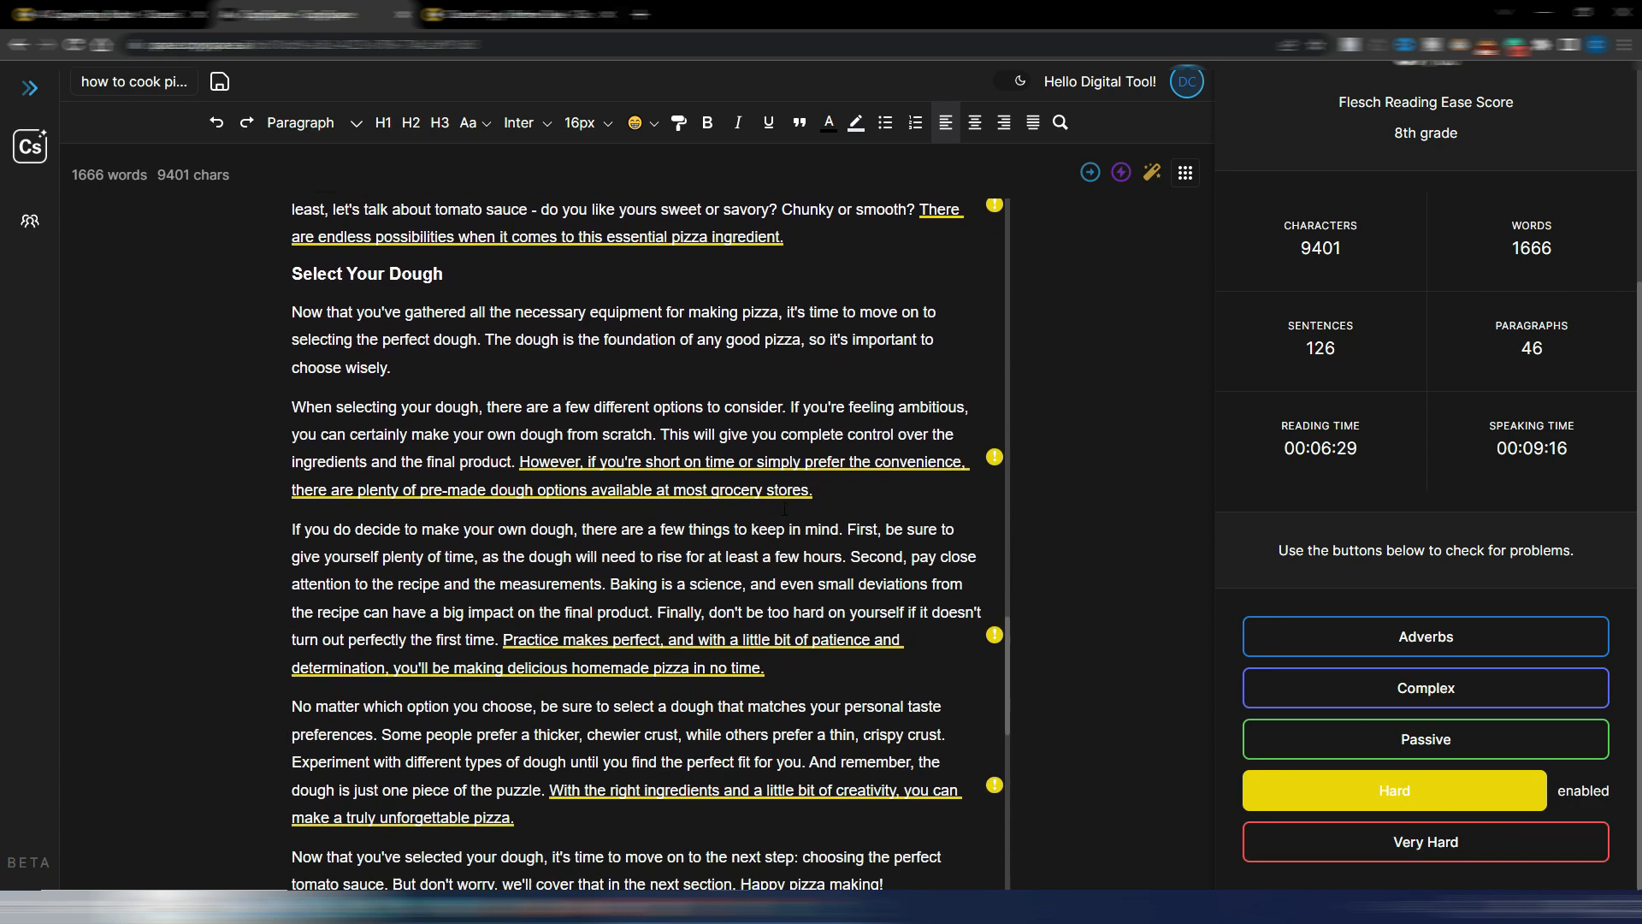
pyautogui.scroll(5, 783, 508)
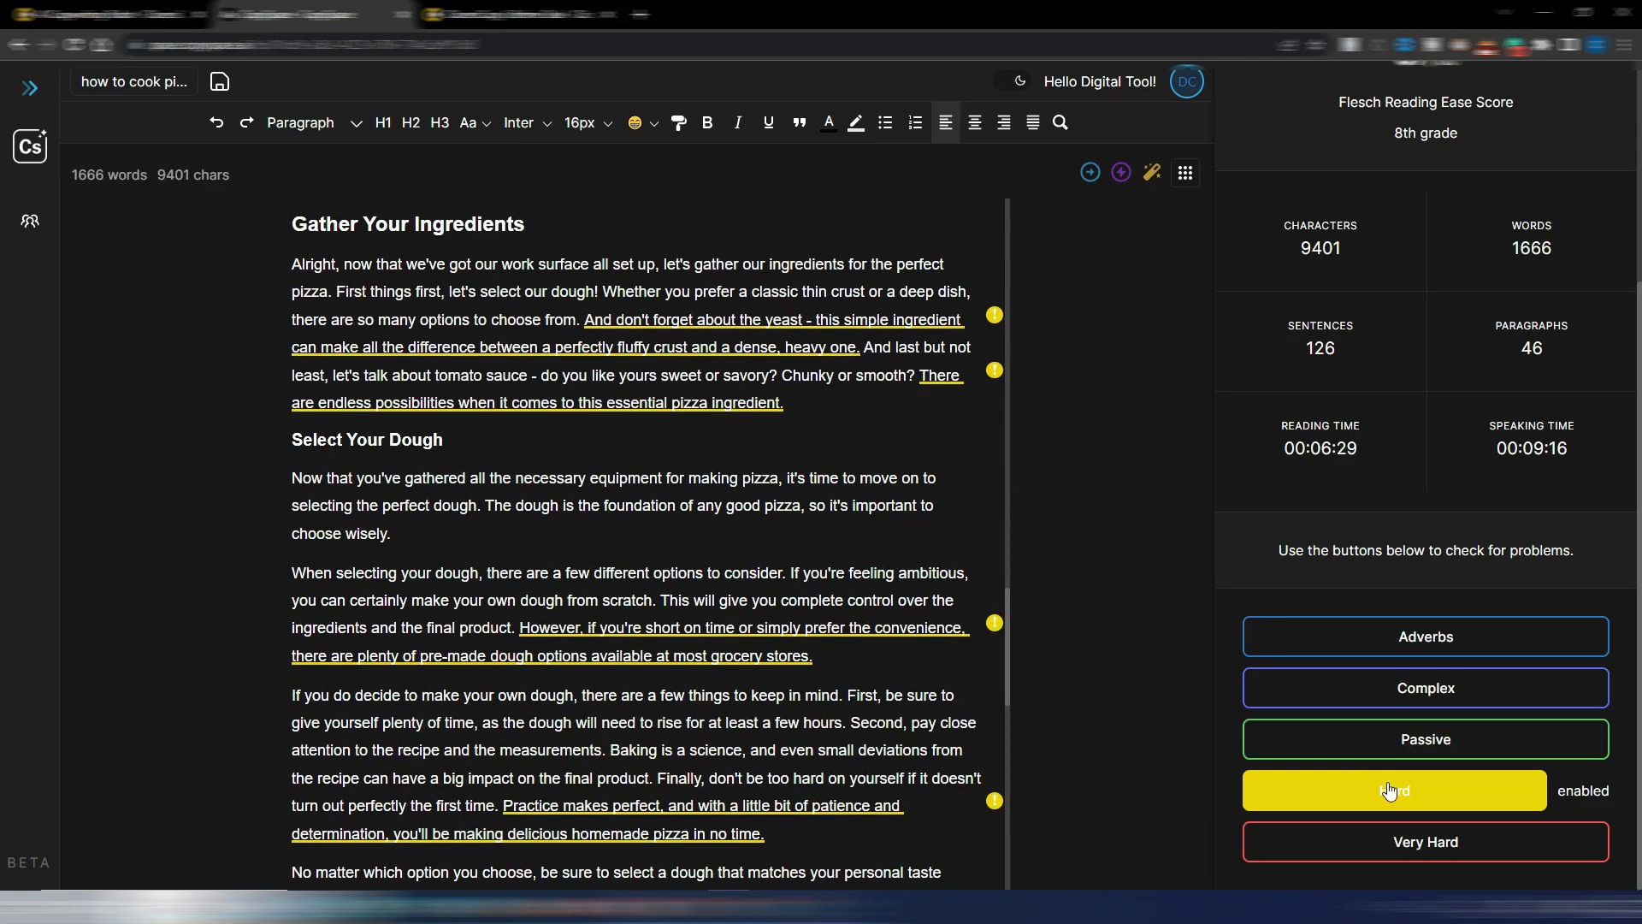
# Switch the problem check to Passive and examine the passive phrases from the ingredients list down to the Conclusion
pyautogui.click(1403, 741)
pyautogui.scroll(15, 859, 603)
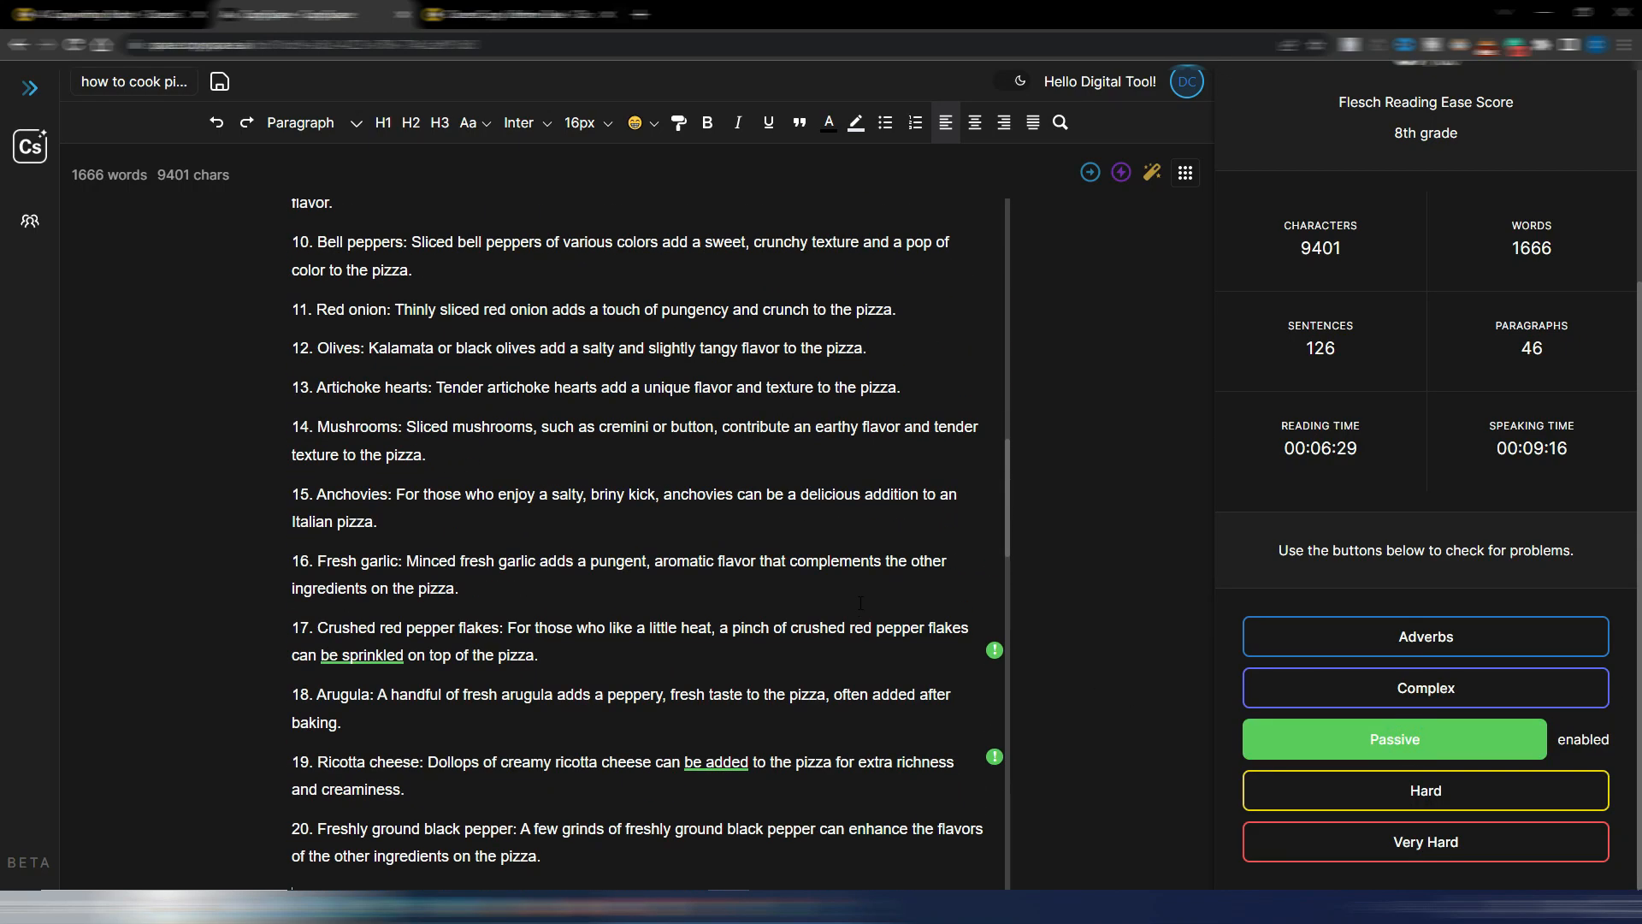
pyautogui.scroll(-5, 859, 604)
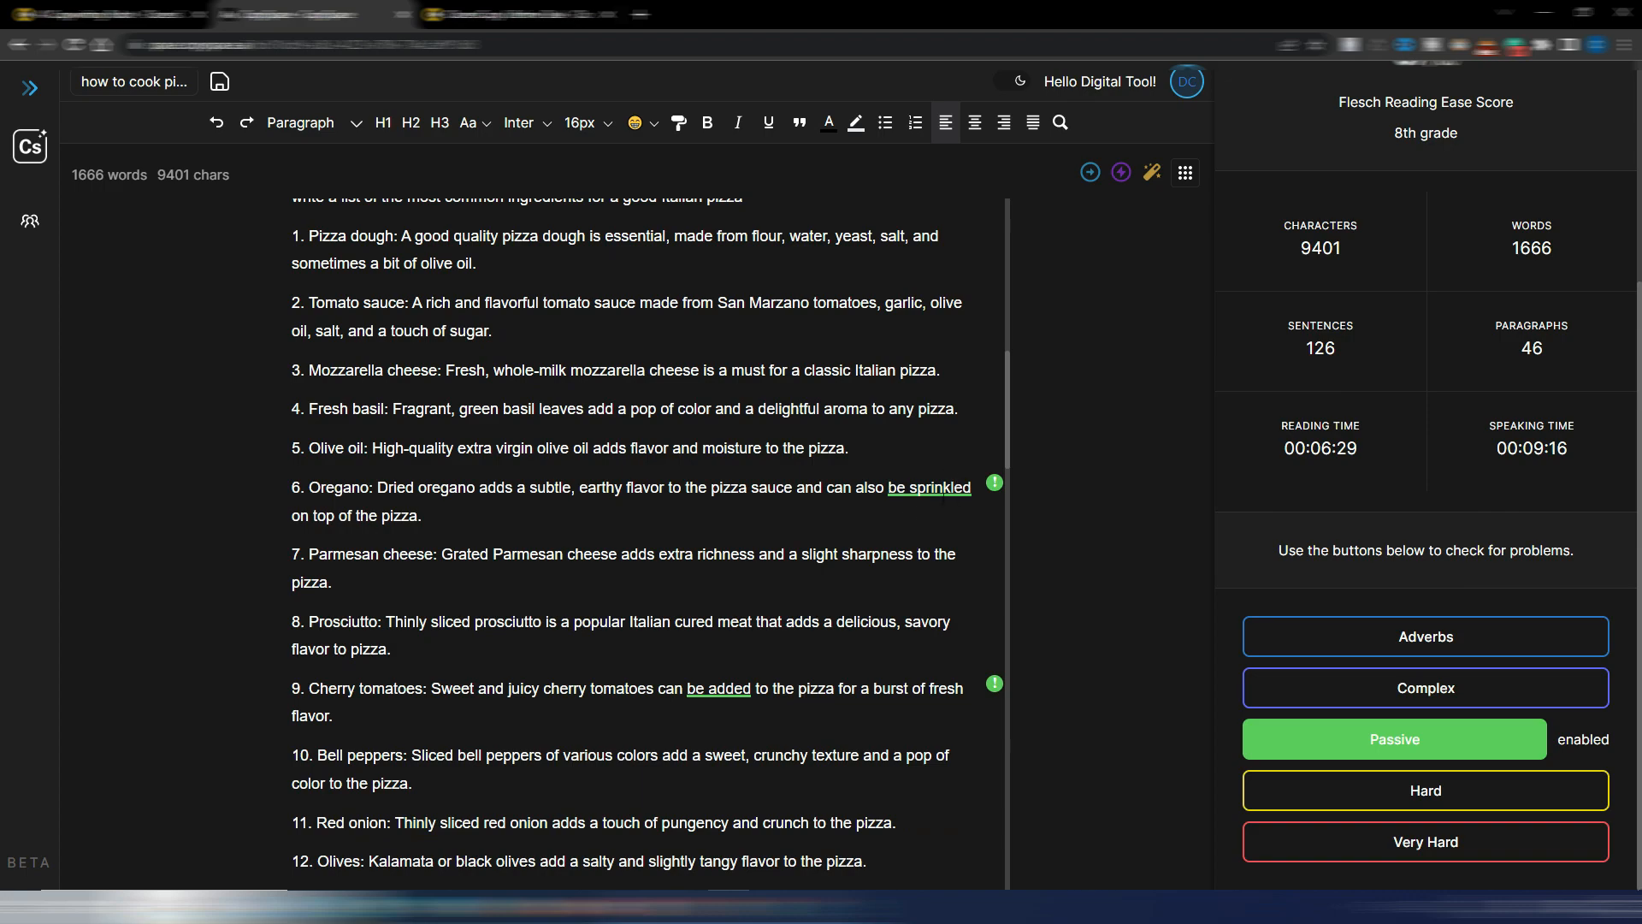
pyautogui.scroll(-15, 941, 513)
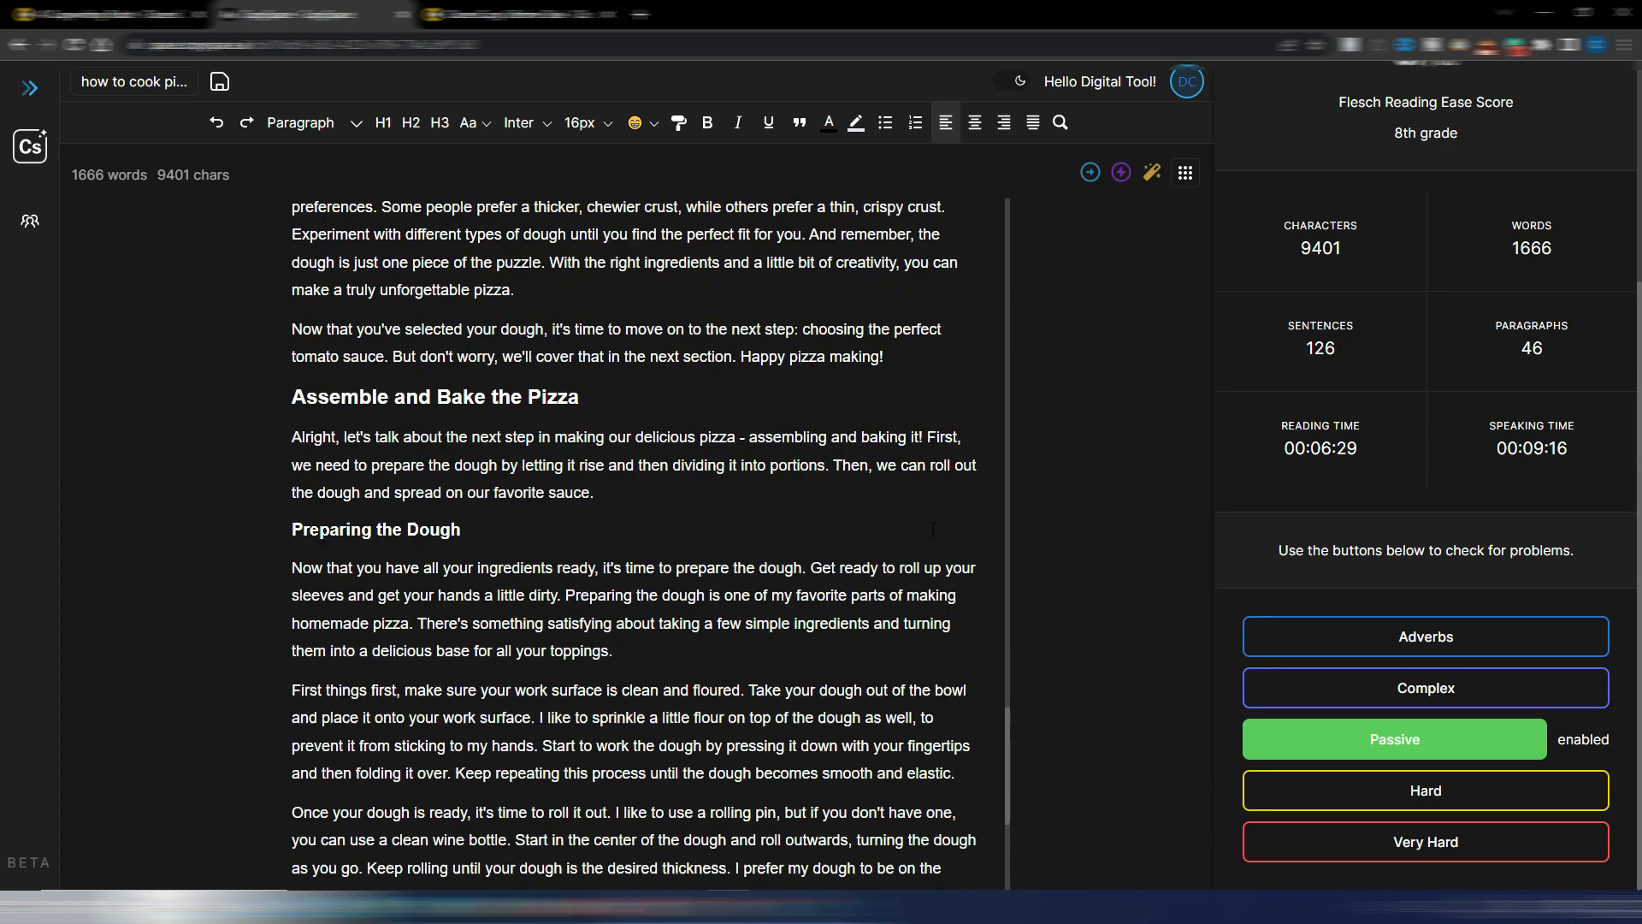
pyautogui.scroll(-4, 933, 528)
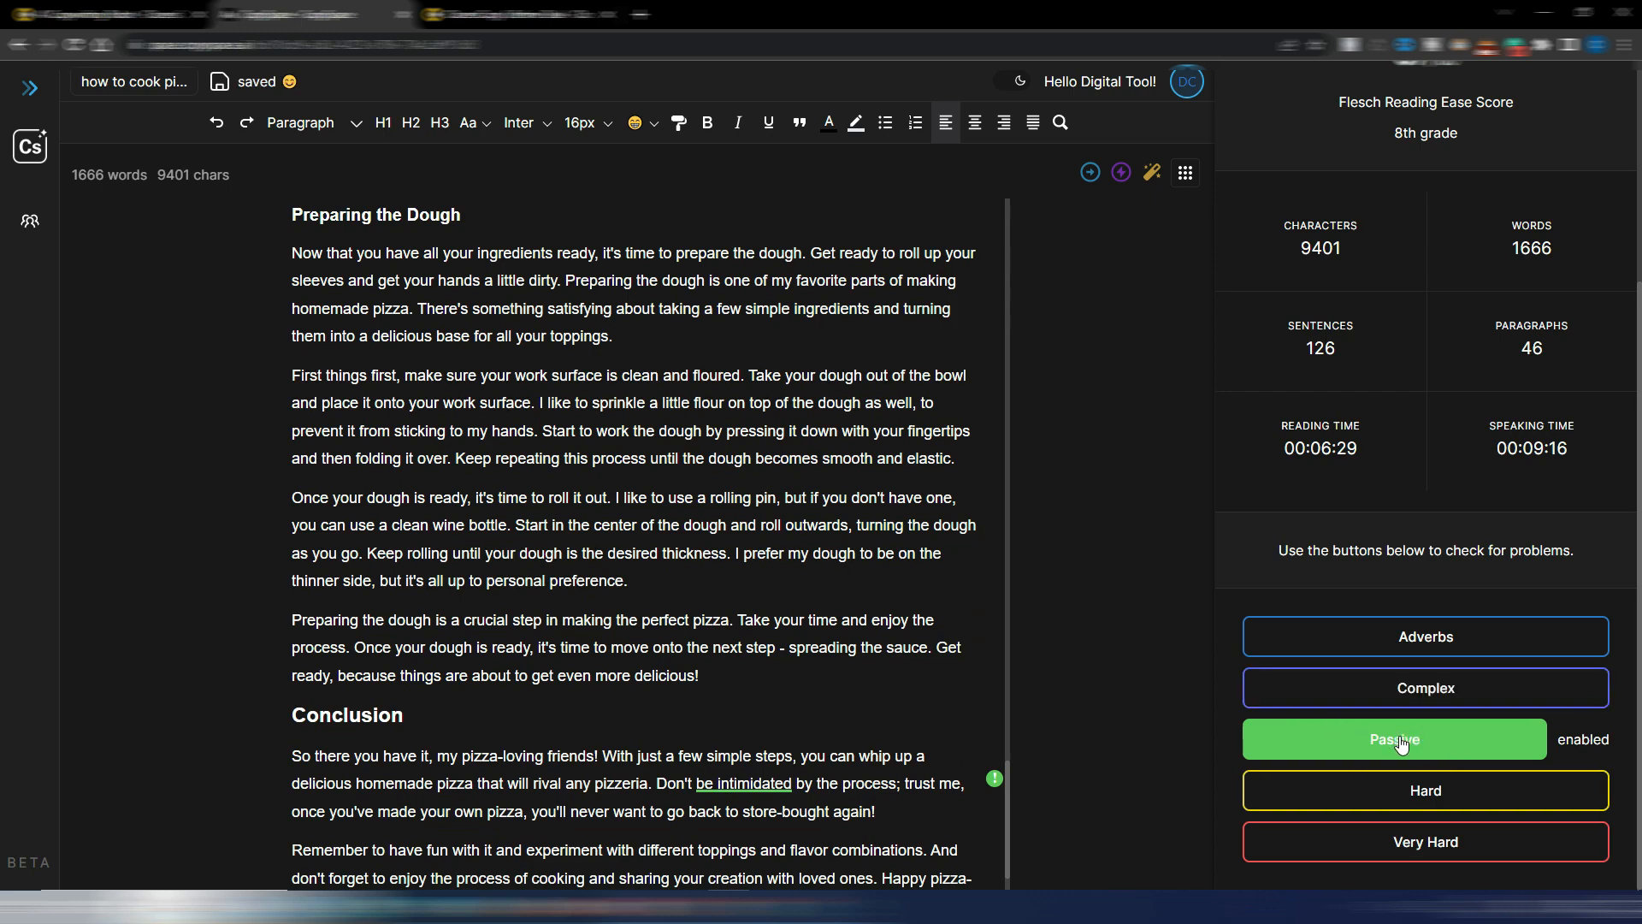
# Check the article for Complex words and Adverbs, switch the highlighting off, and return to the reading ease score
pyautogui.click(1424, 690)
pyautogui.scroll(-7, 948, 616)
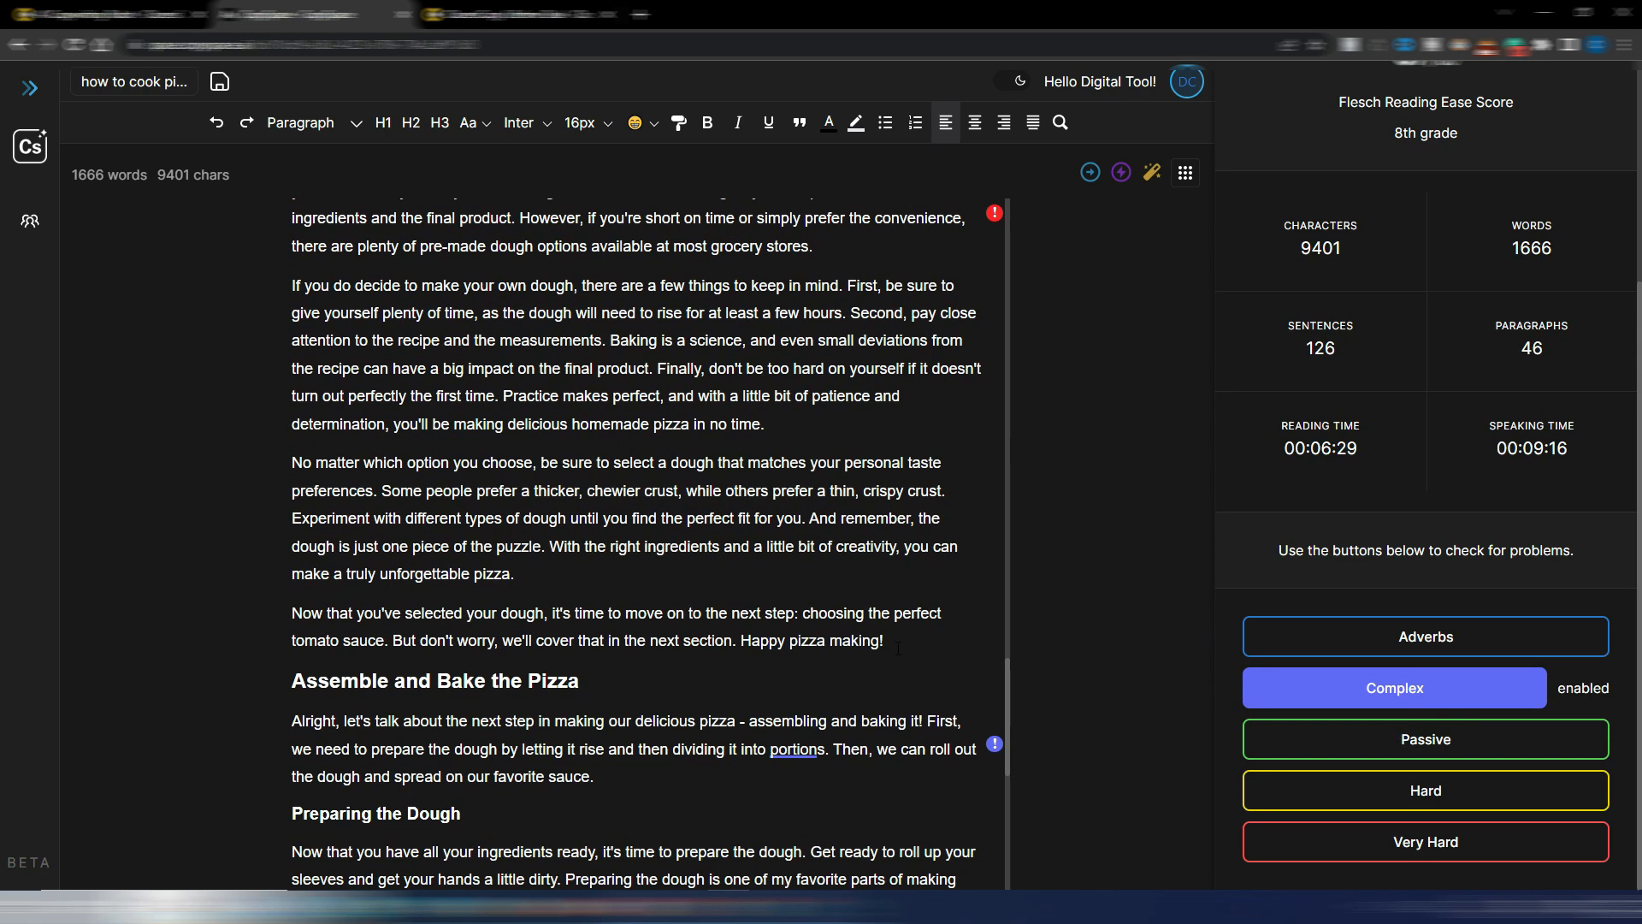
pyautogui.scroll(-2, 898, 649)
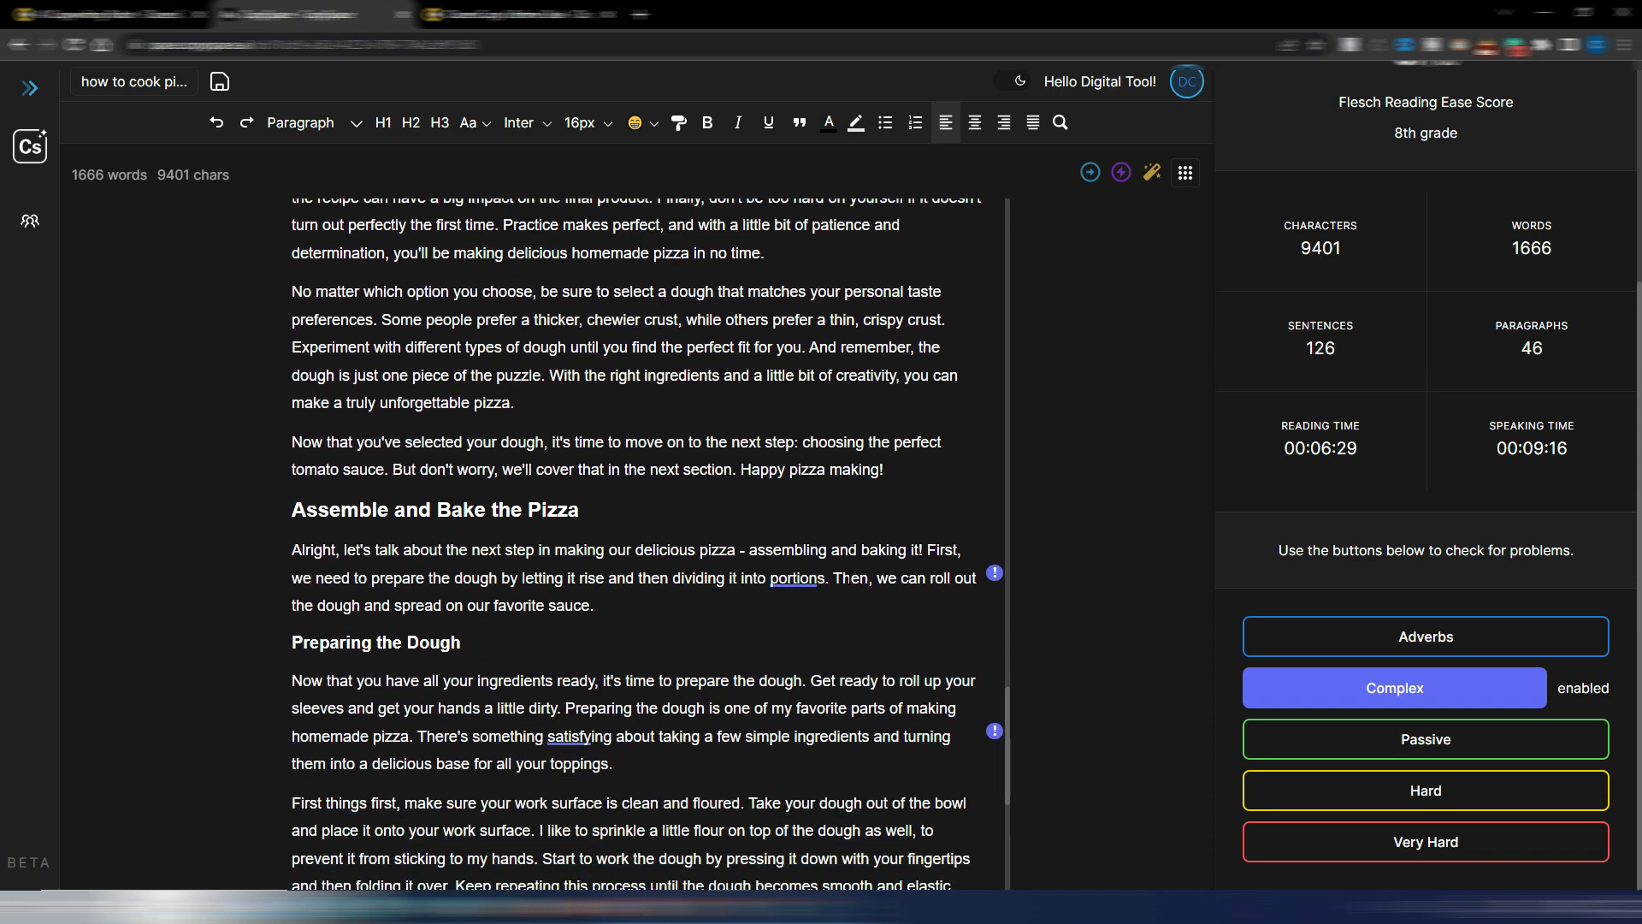
pyautogui.click(1443, 635)
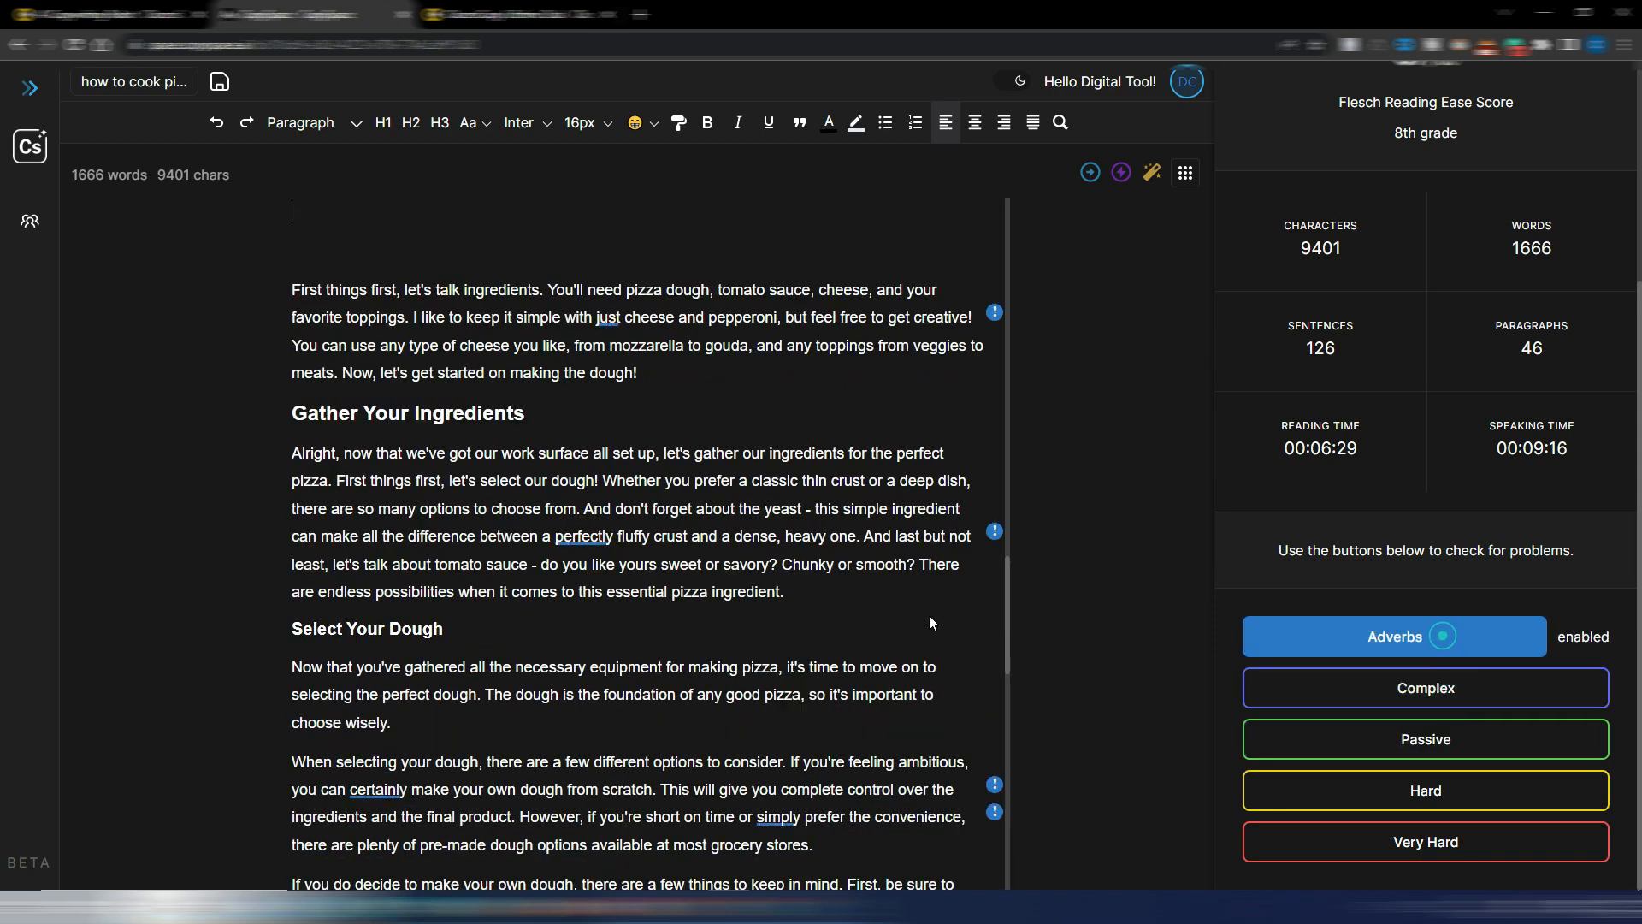
pyautogui.scroll(8, 812, 637)
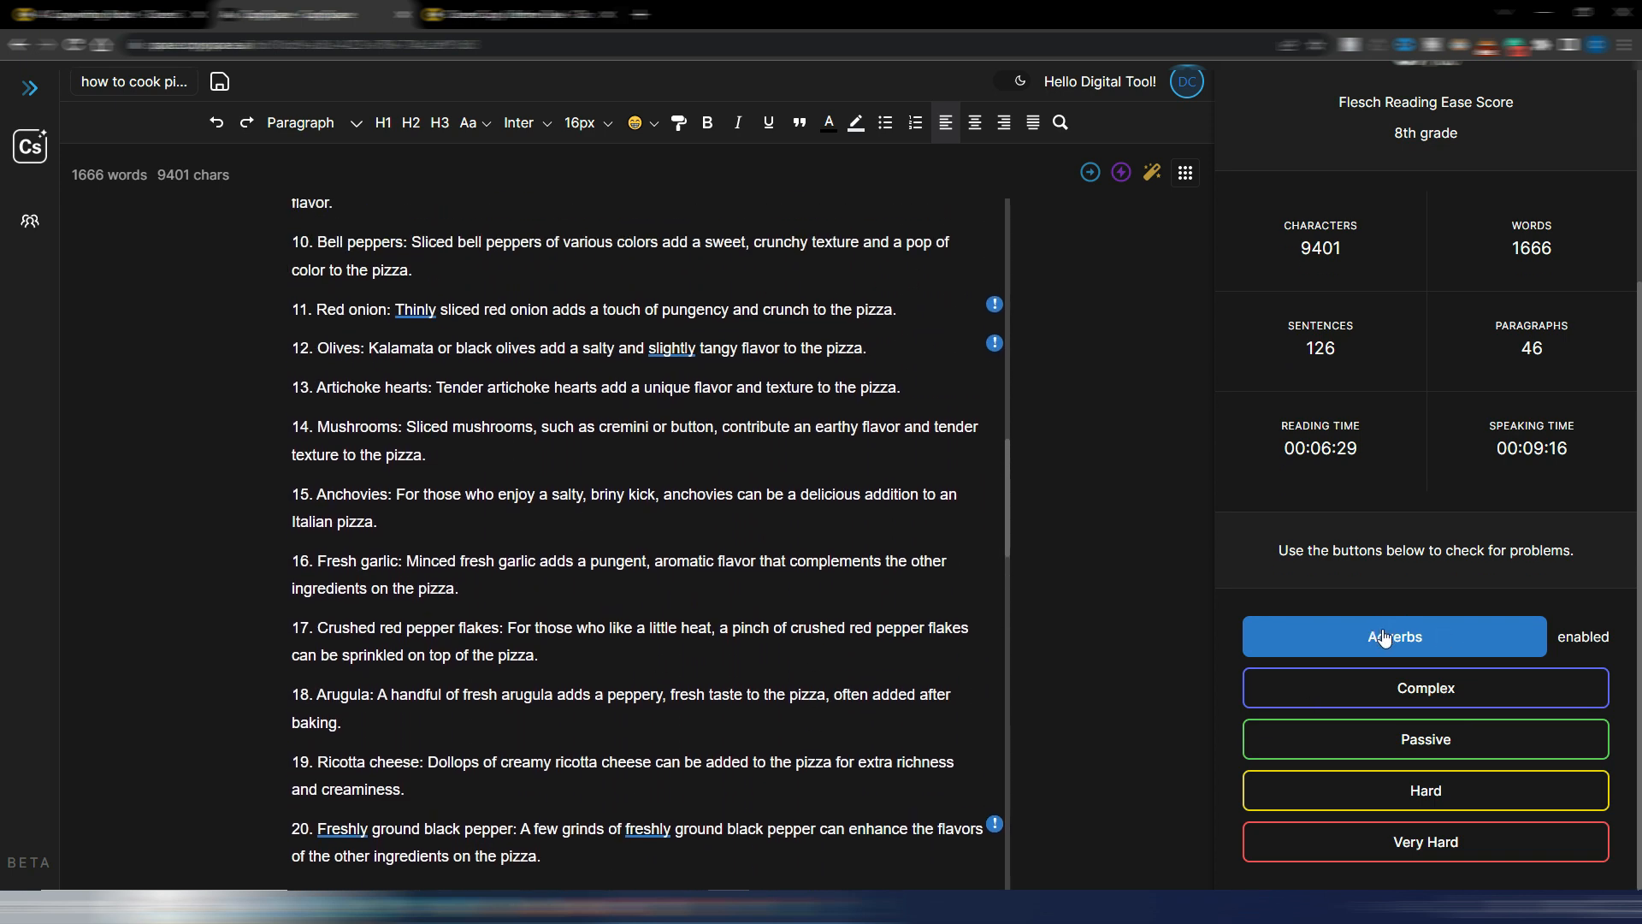
pyautogui.click(1422, 644)
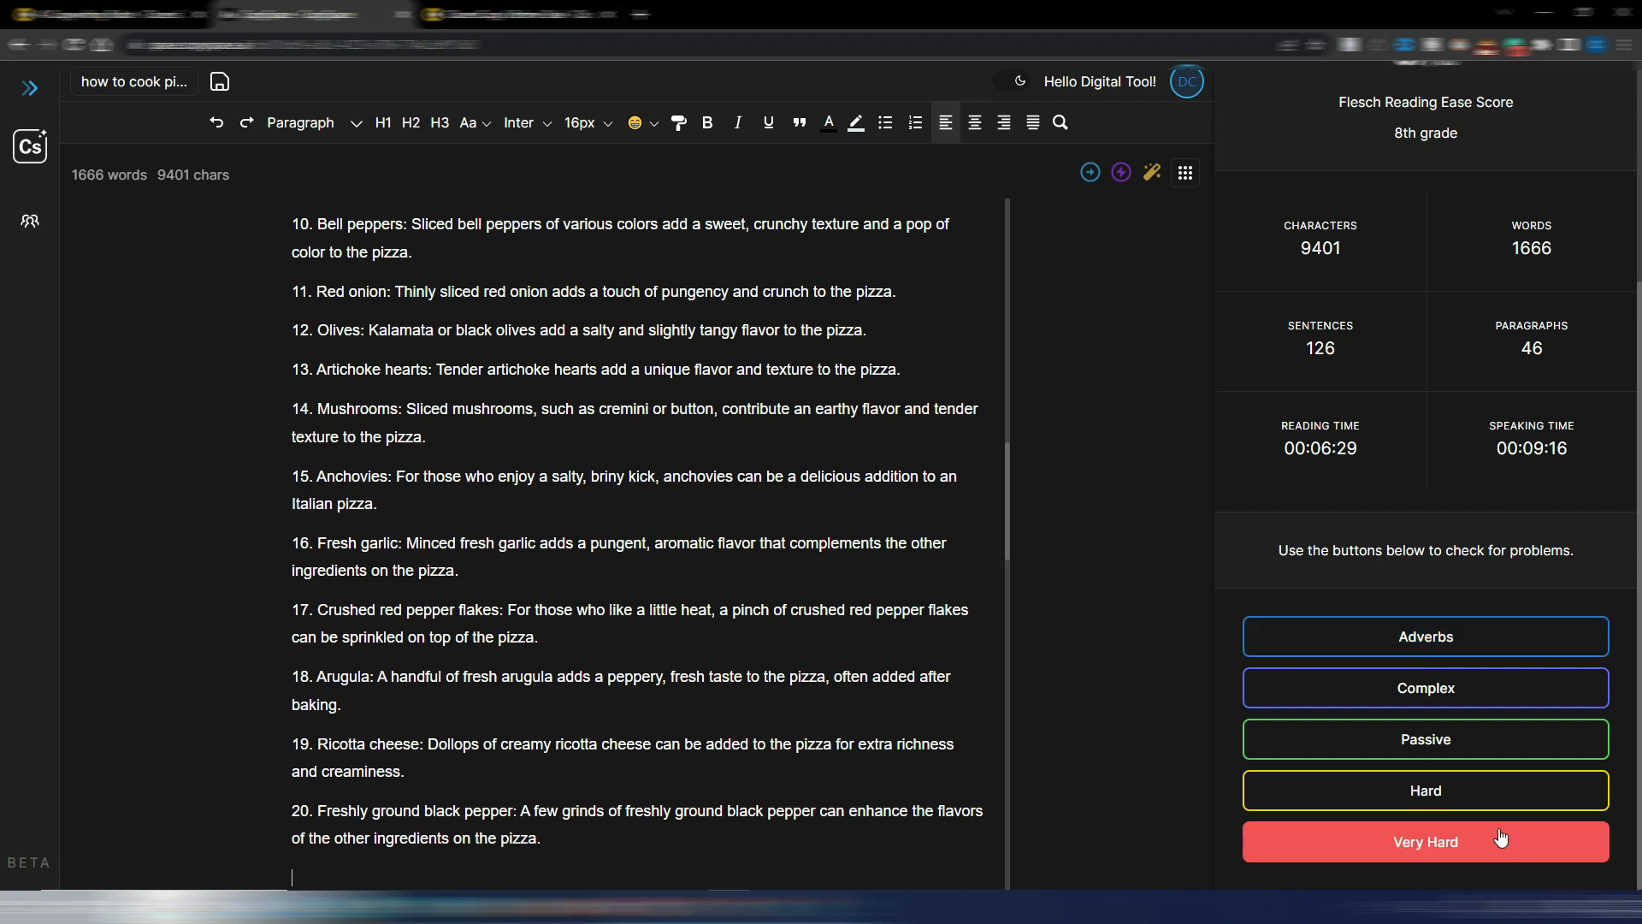
pyautogui.scroll(4, 1407, 738)
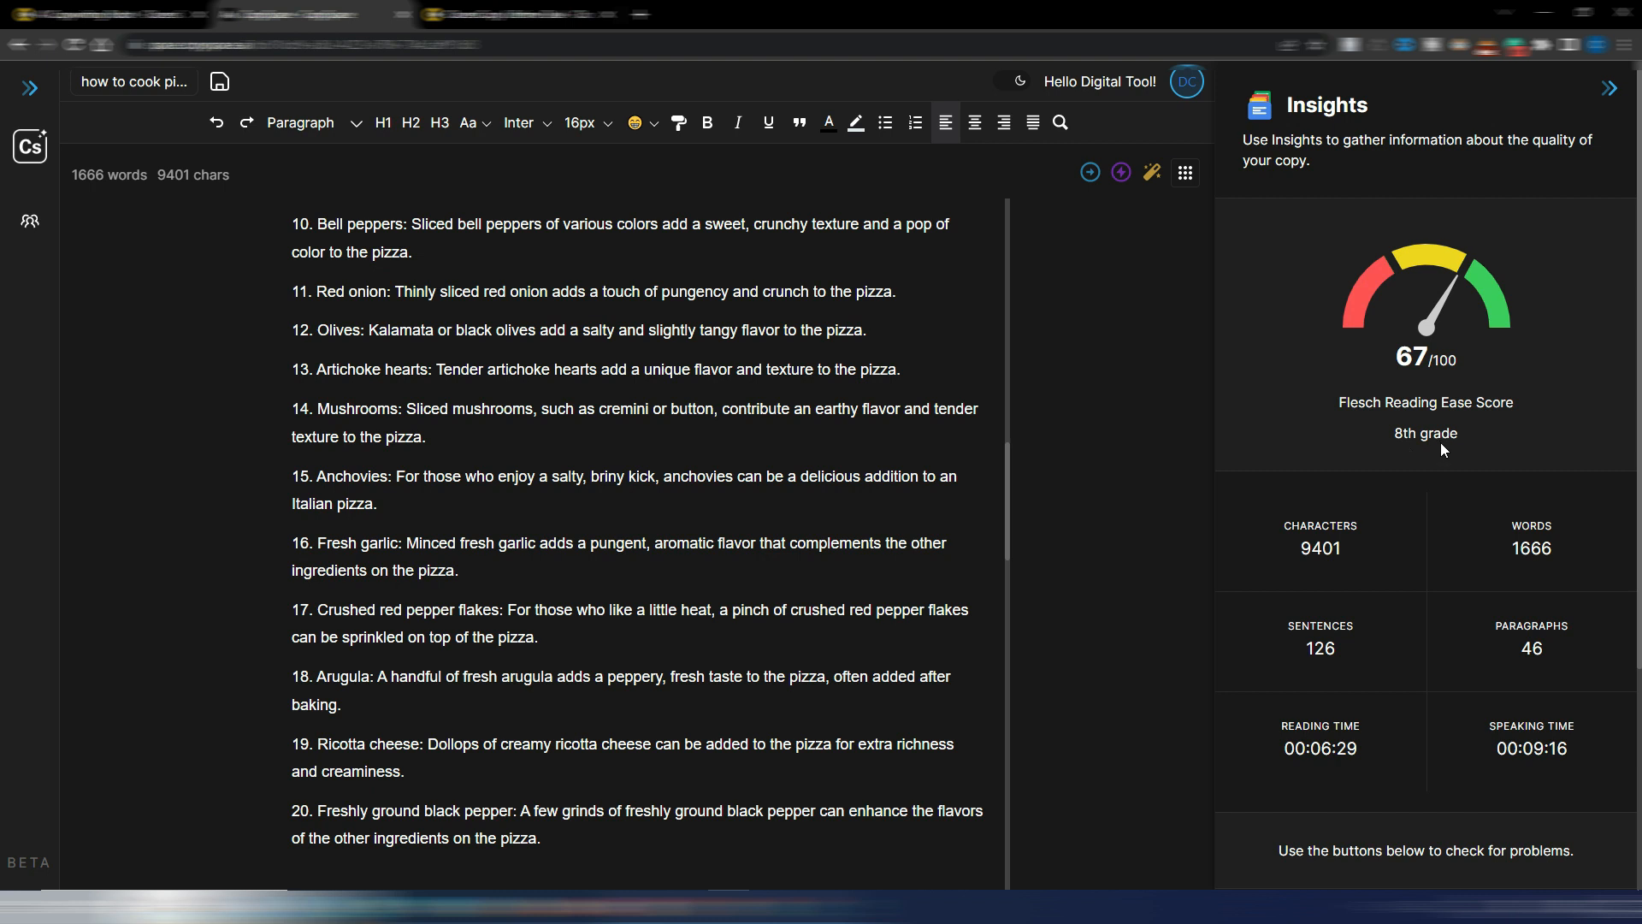
# Open Optimize and search the United States search engine for pages ranking for "how to cook pizza"
pyautogui.click(1186, 174)
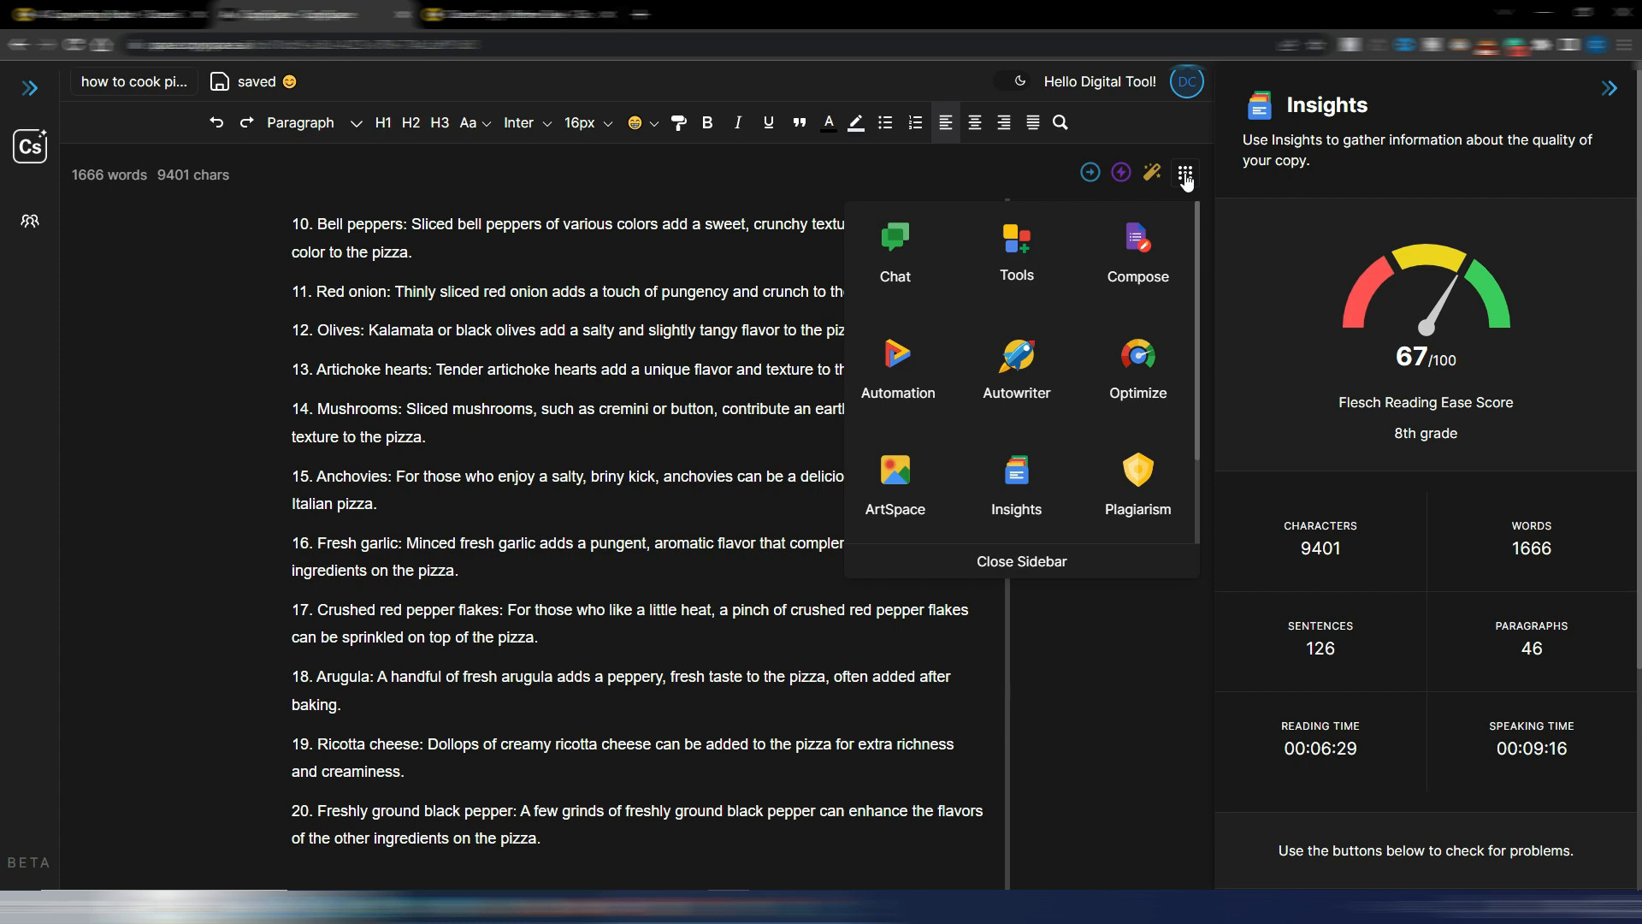
pyautogui.click(1137, 355)
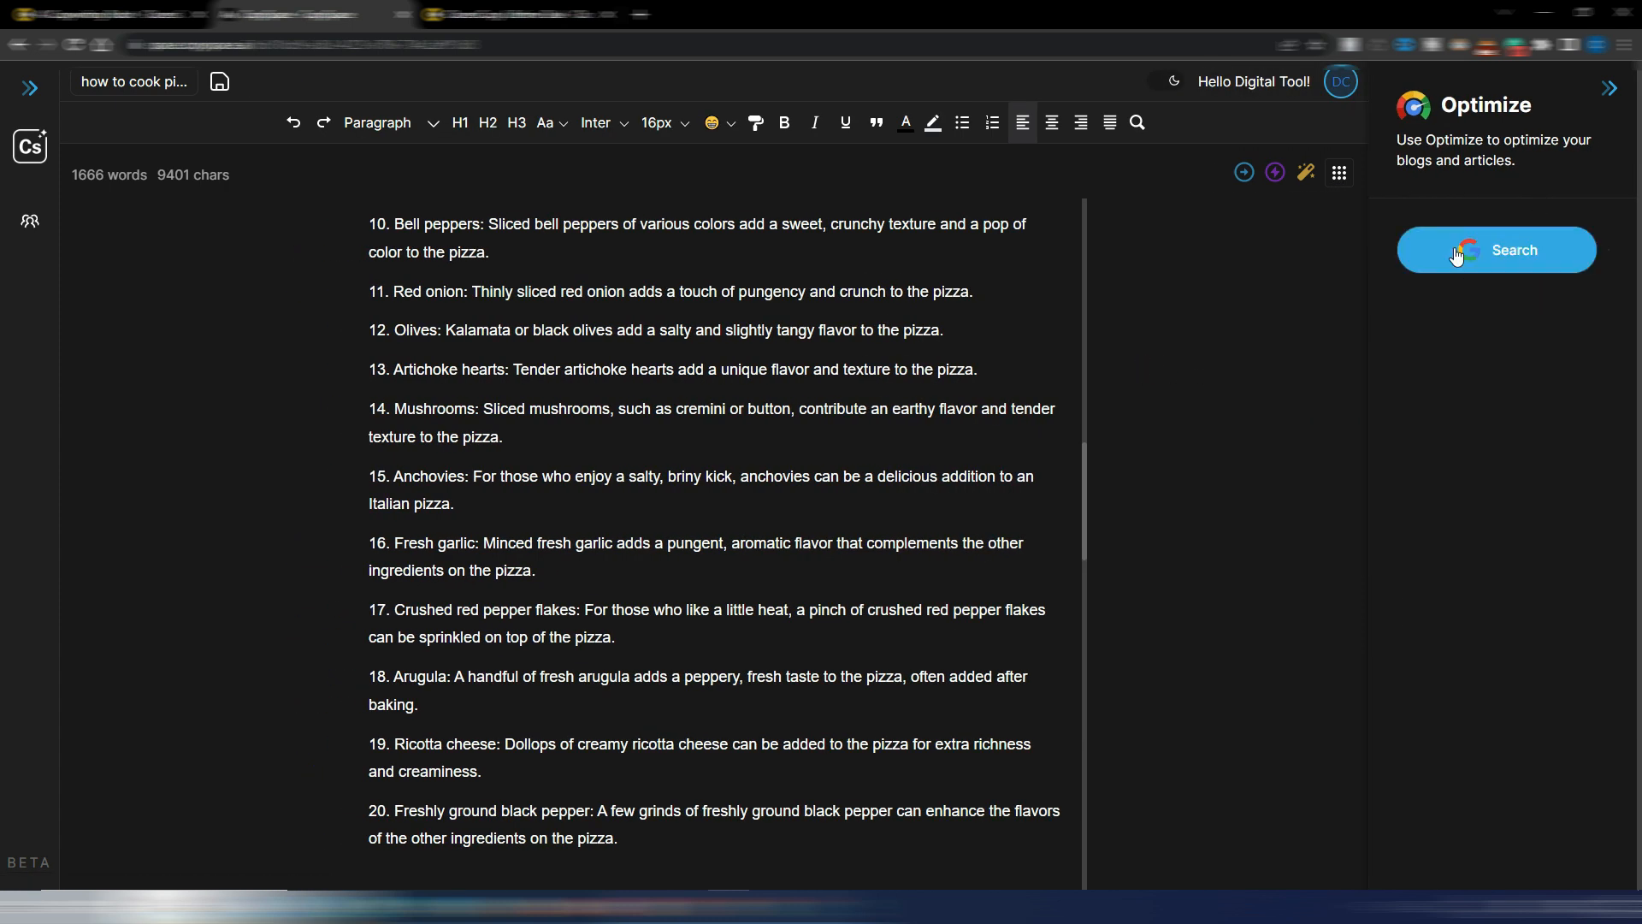
pyautogui.click(1506, 252)
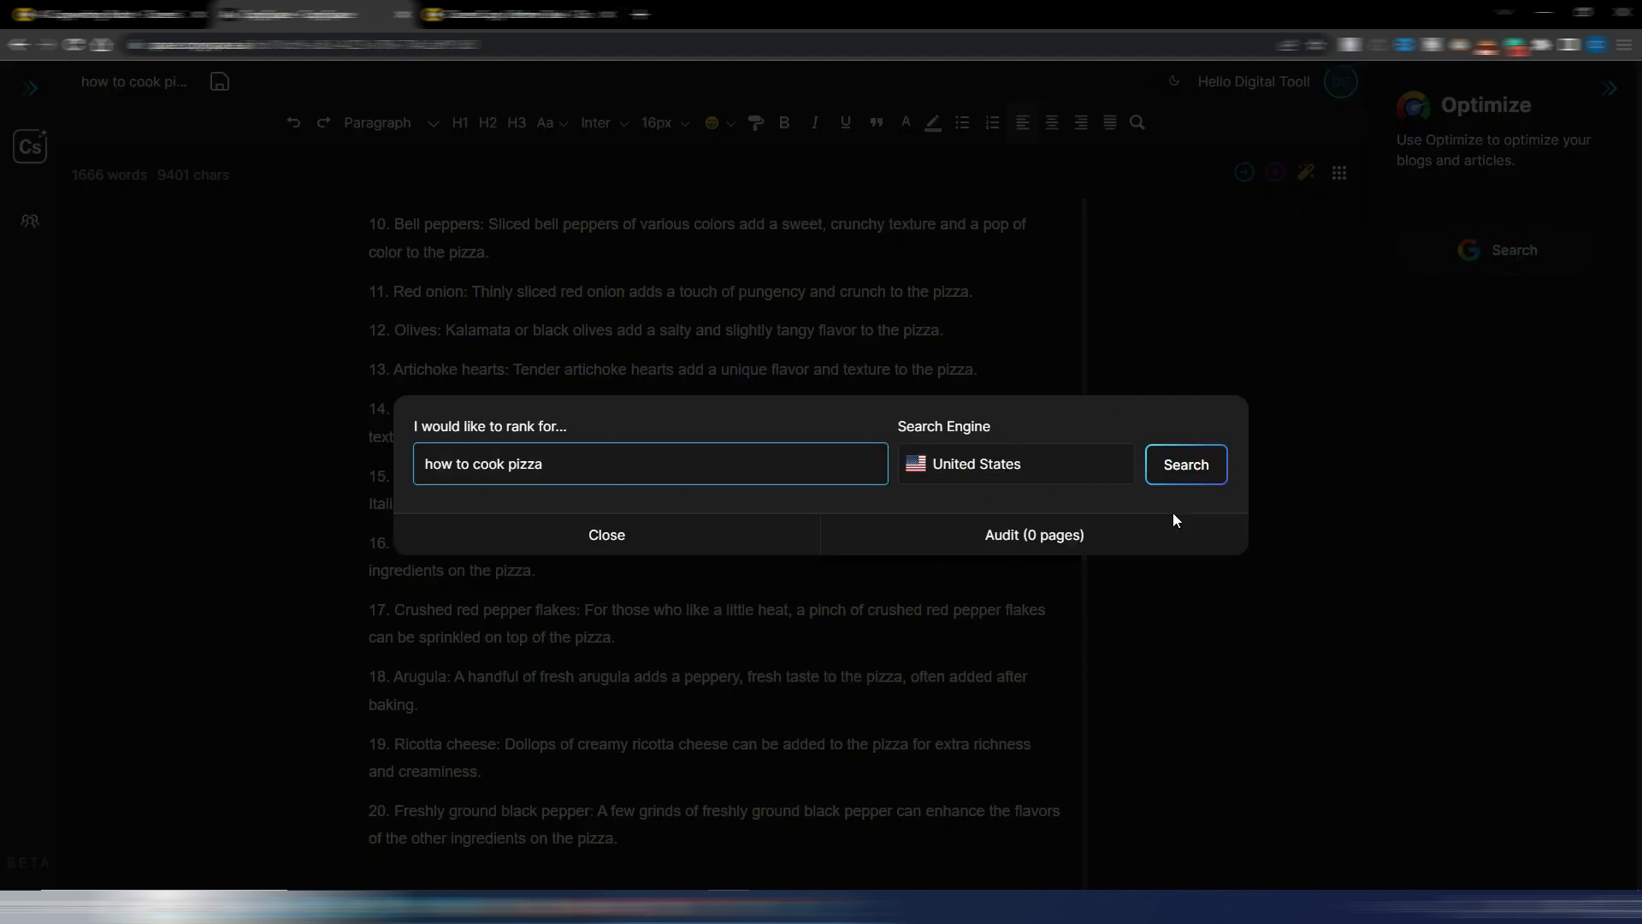
pyautogui.click(1185, 469)
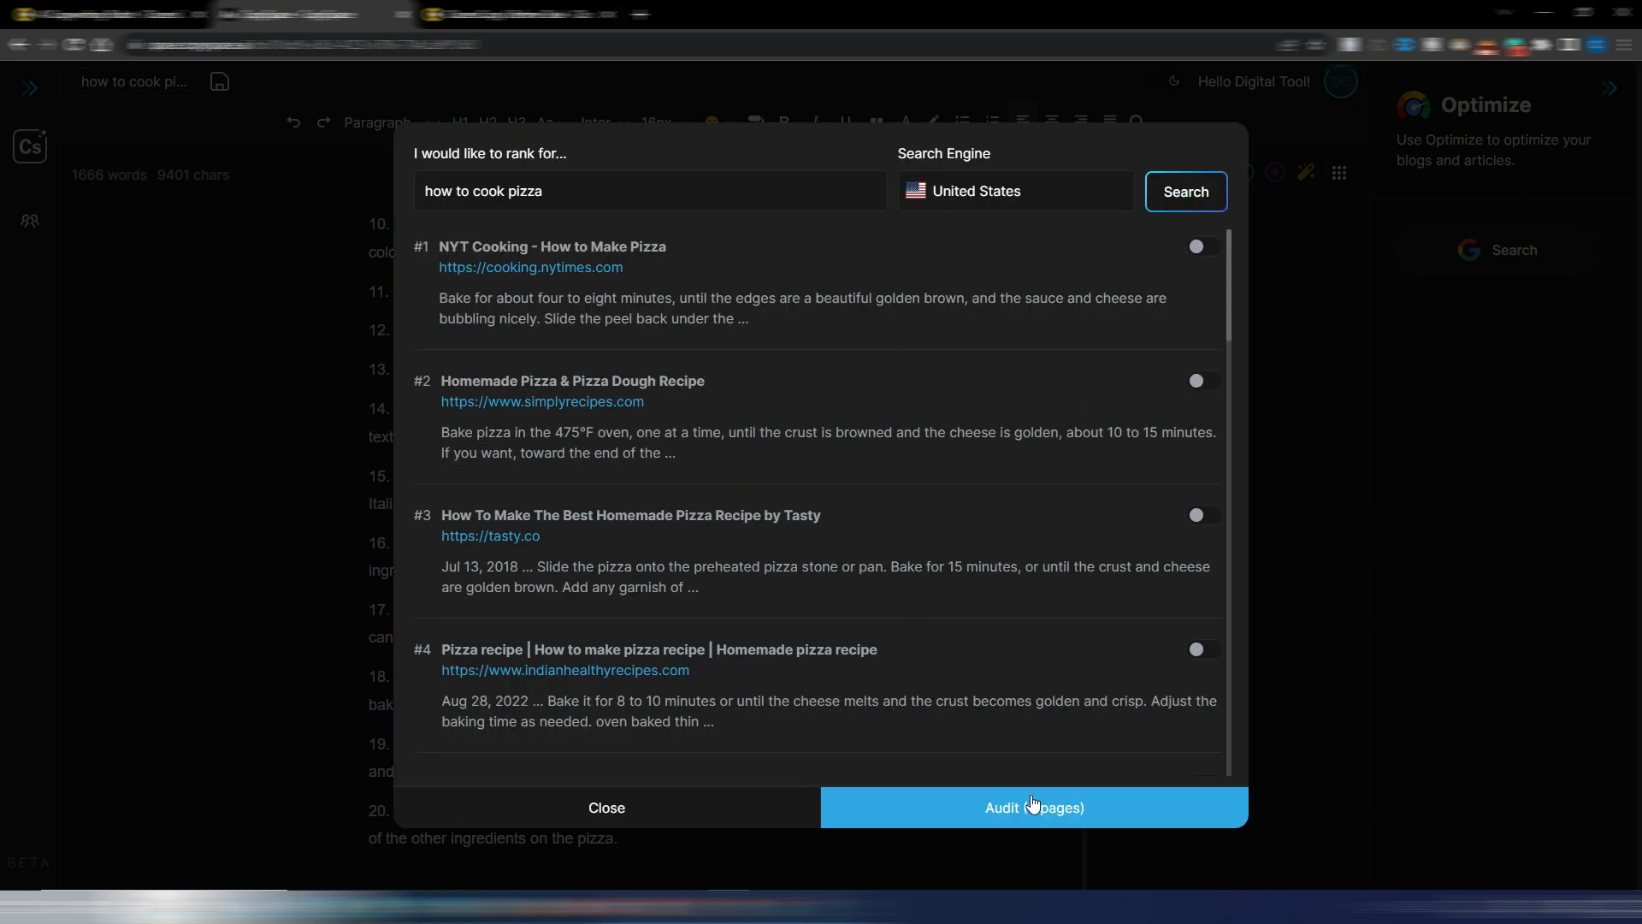
# Select the NYT Cooking, Simply Recipes and Tasty pages from the ranking results and run the audit on these 3 pages
pyautogui.click(1198, 247)
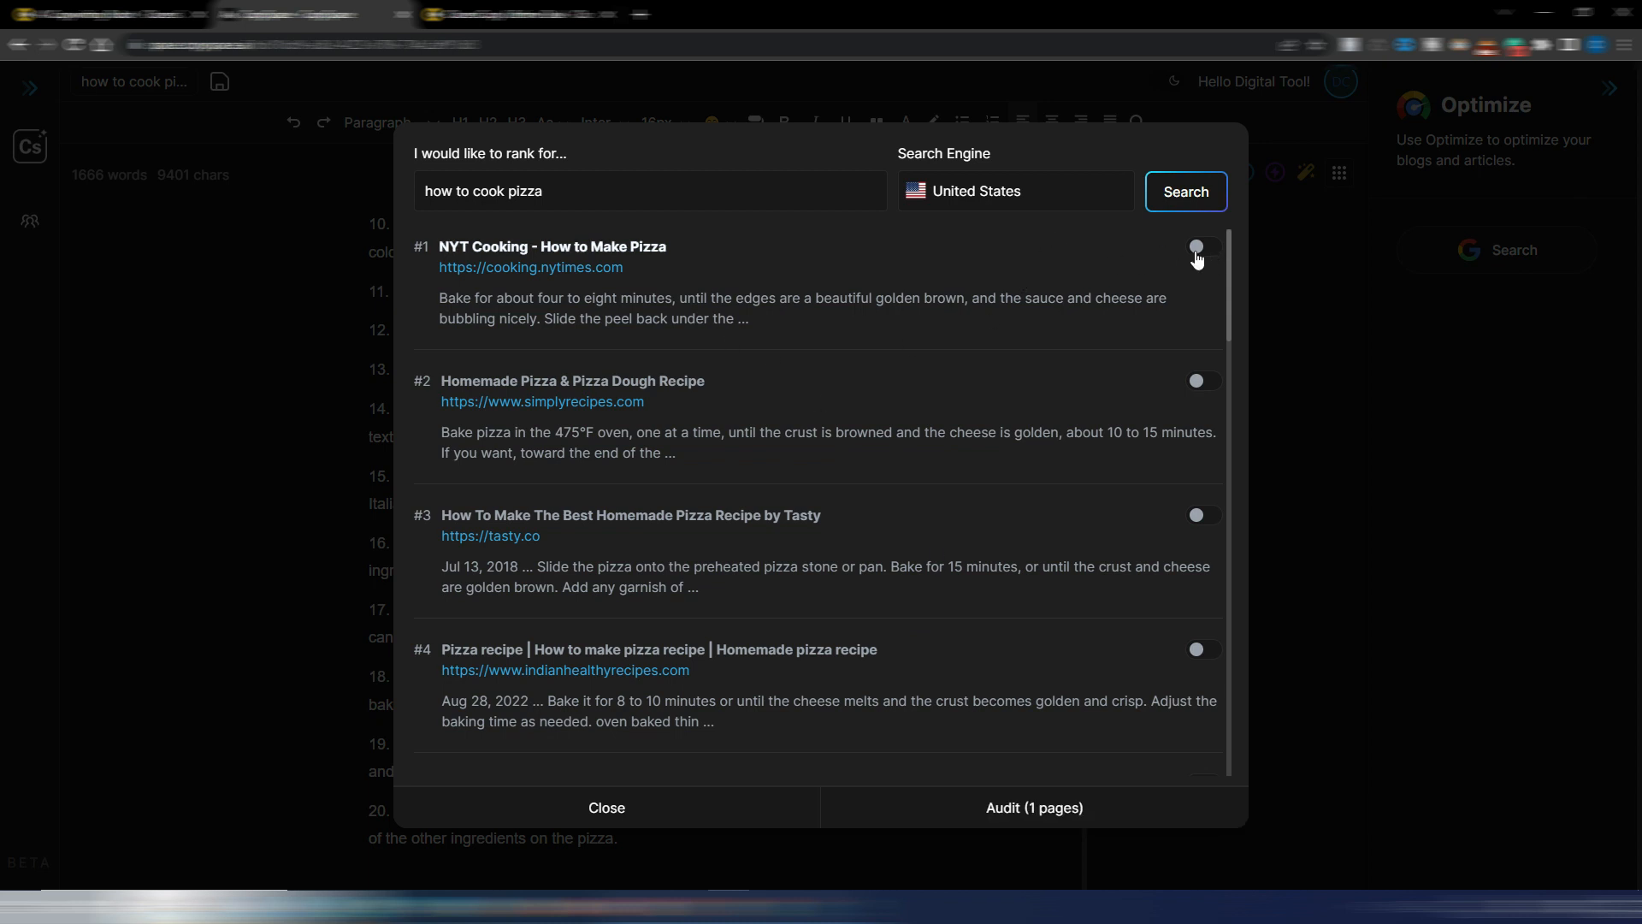
pyautogui.click(1194, 380)
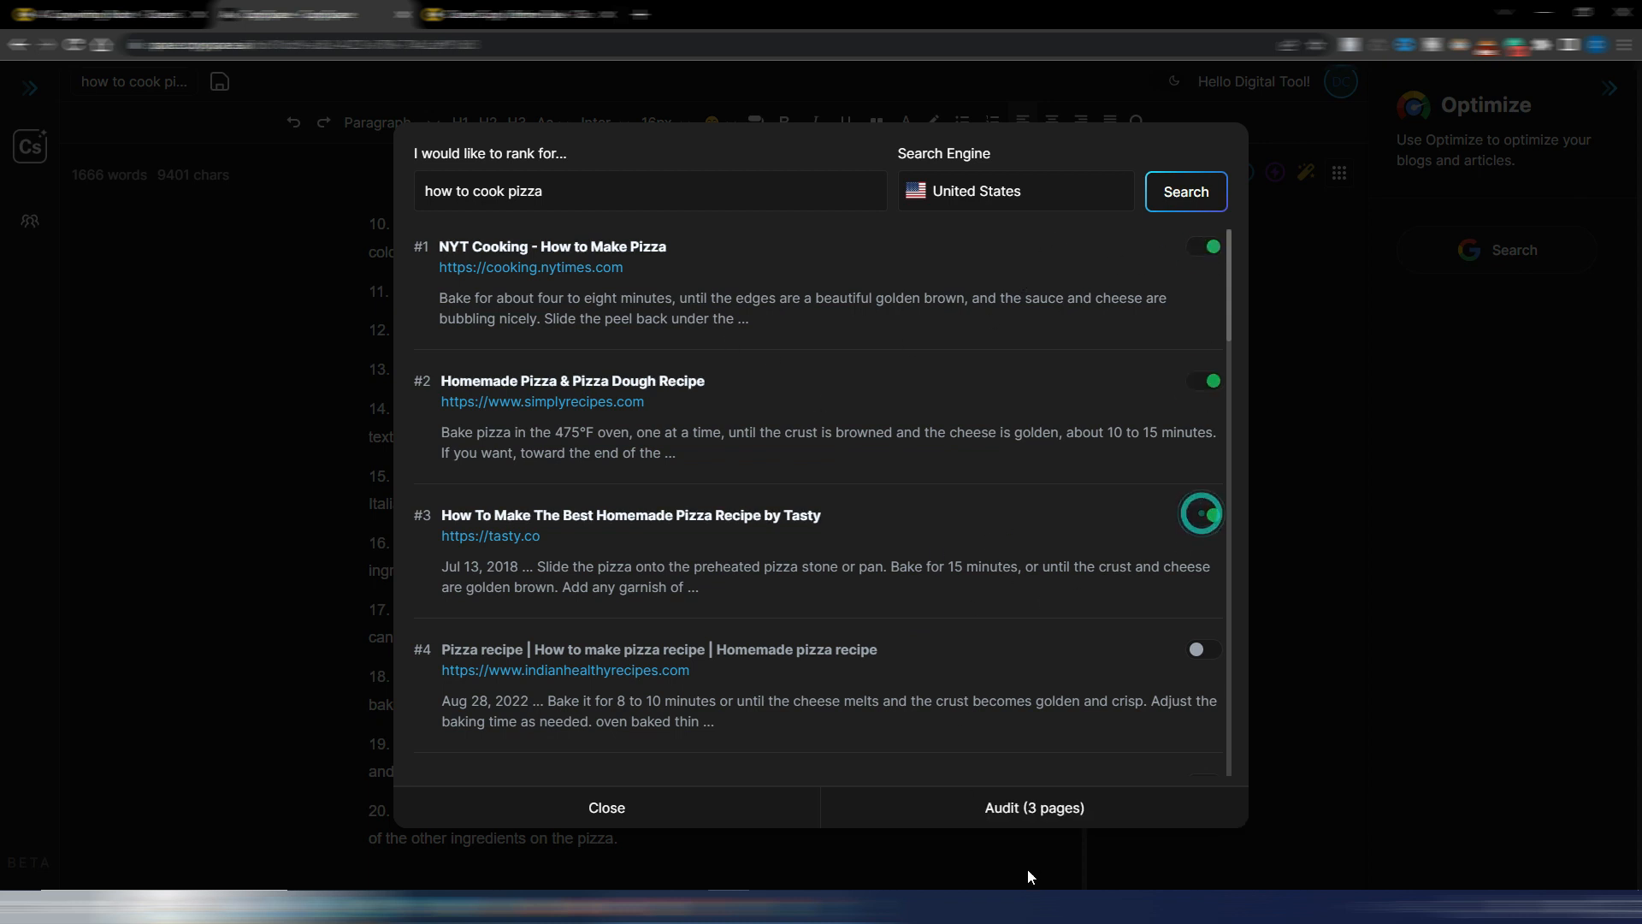
pyautogui.click(1034, 808)
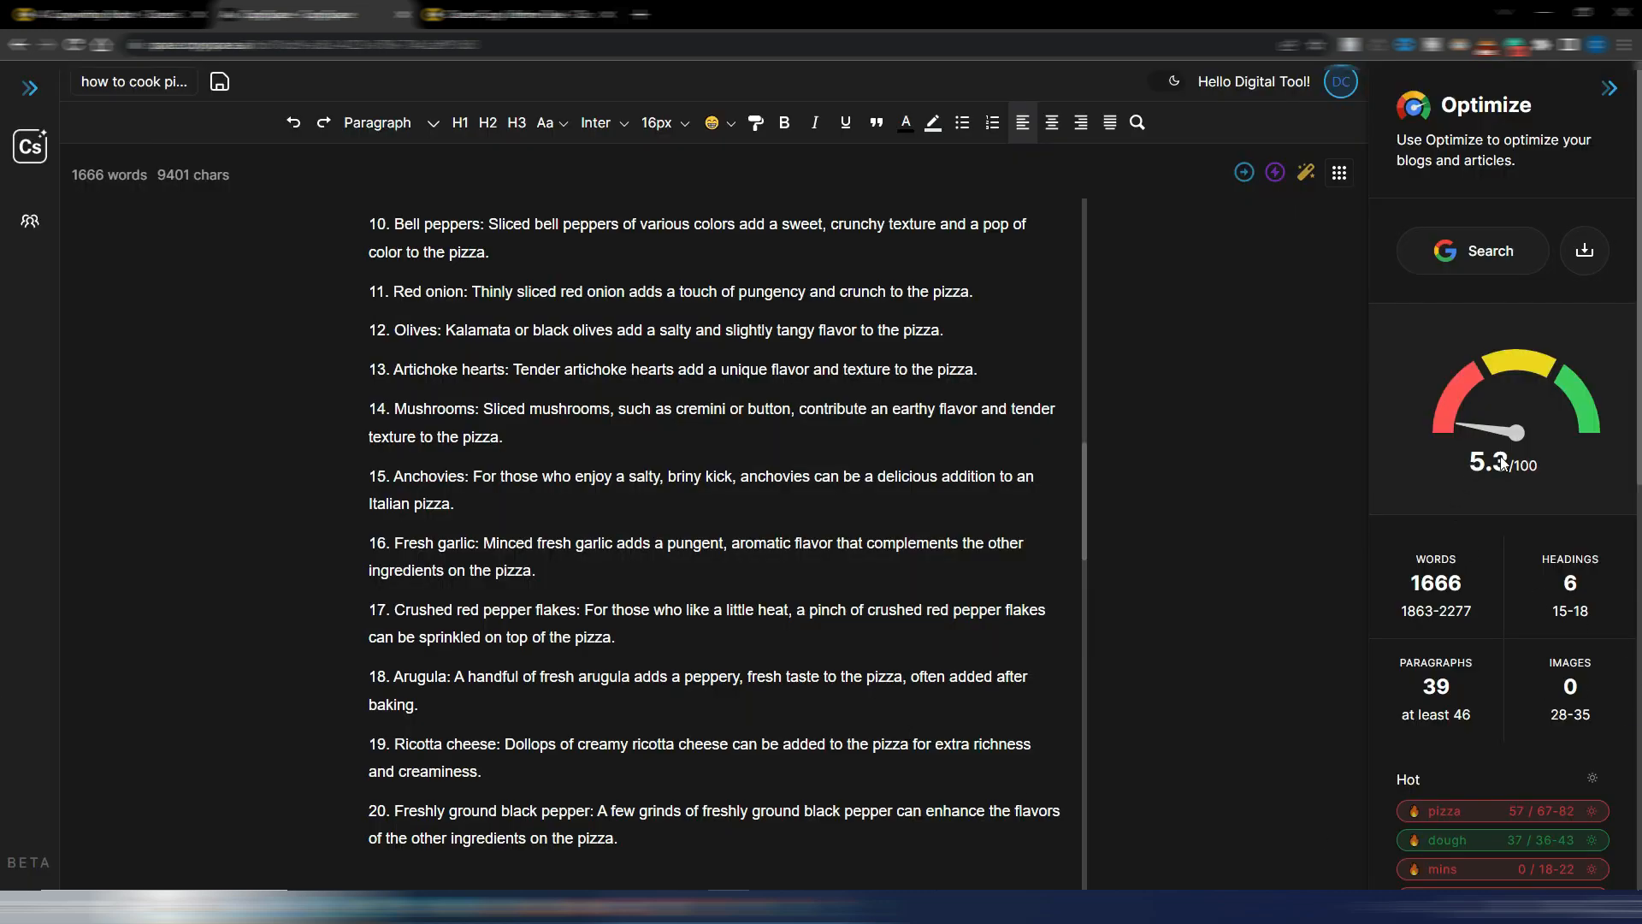
# Examine the Optimize score, the word, heading, paragraph and image targets, and the Hot and Cluster keyword suggestions
pyautogui.scroll(-2, 1519, 445)
pyautogui.scroll(-3, 1523, 428)
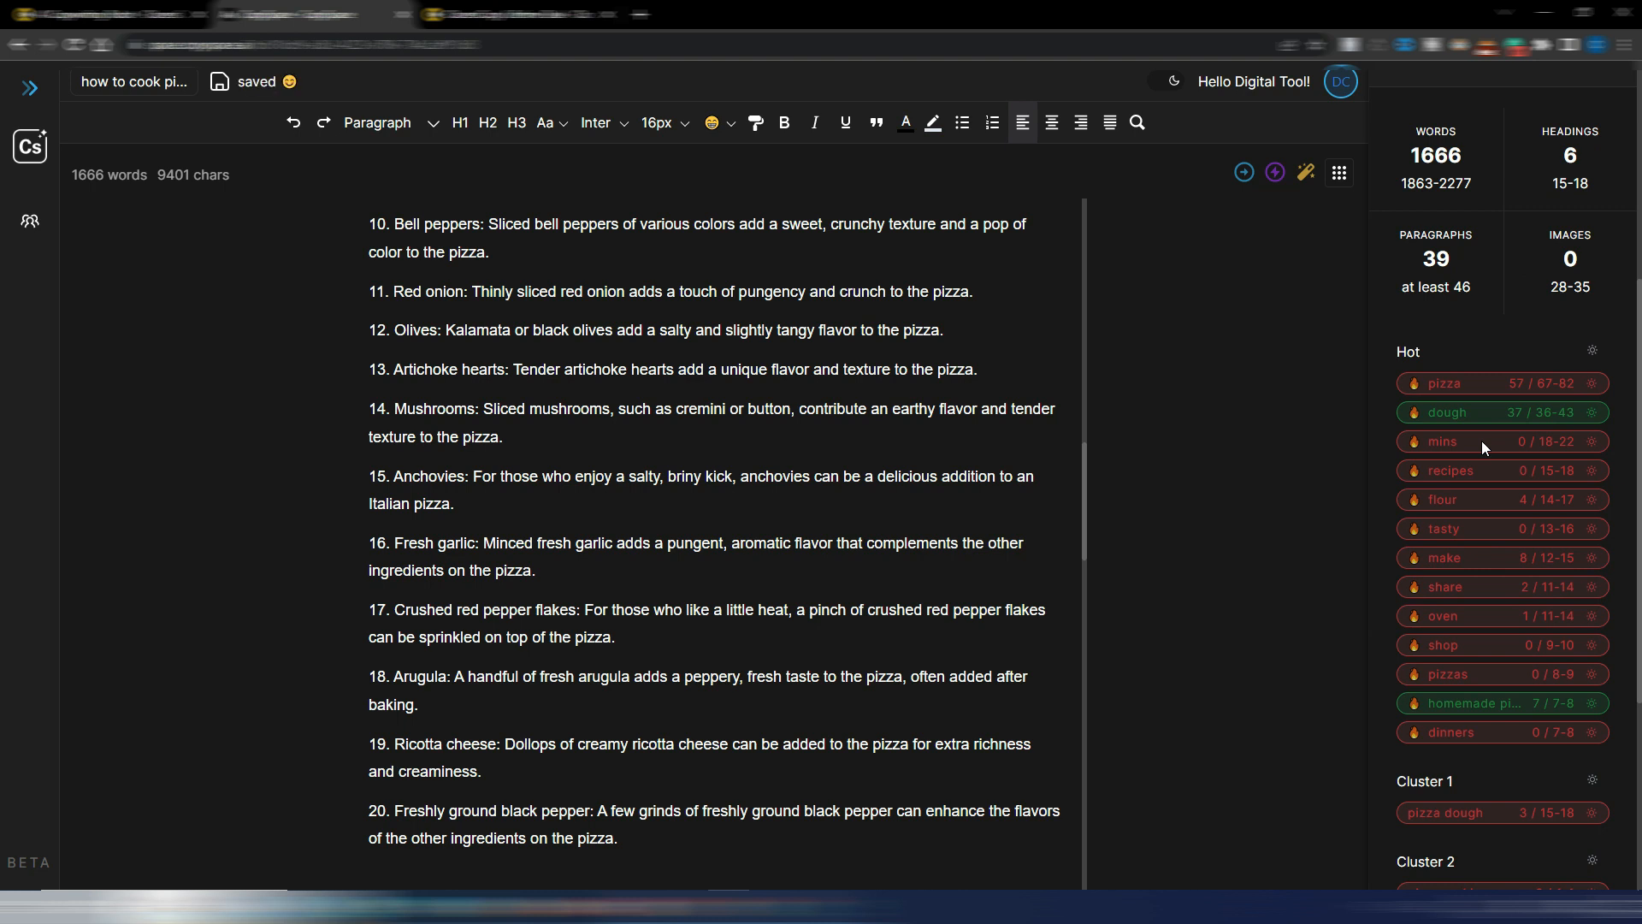
pyautogui.scroll(-4, 1481, 440)
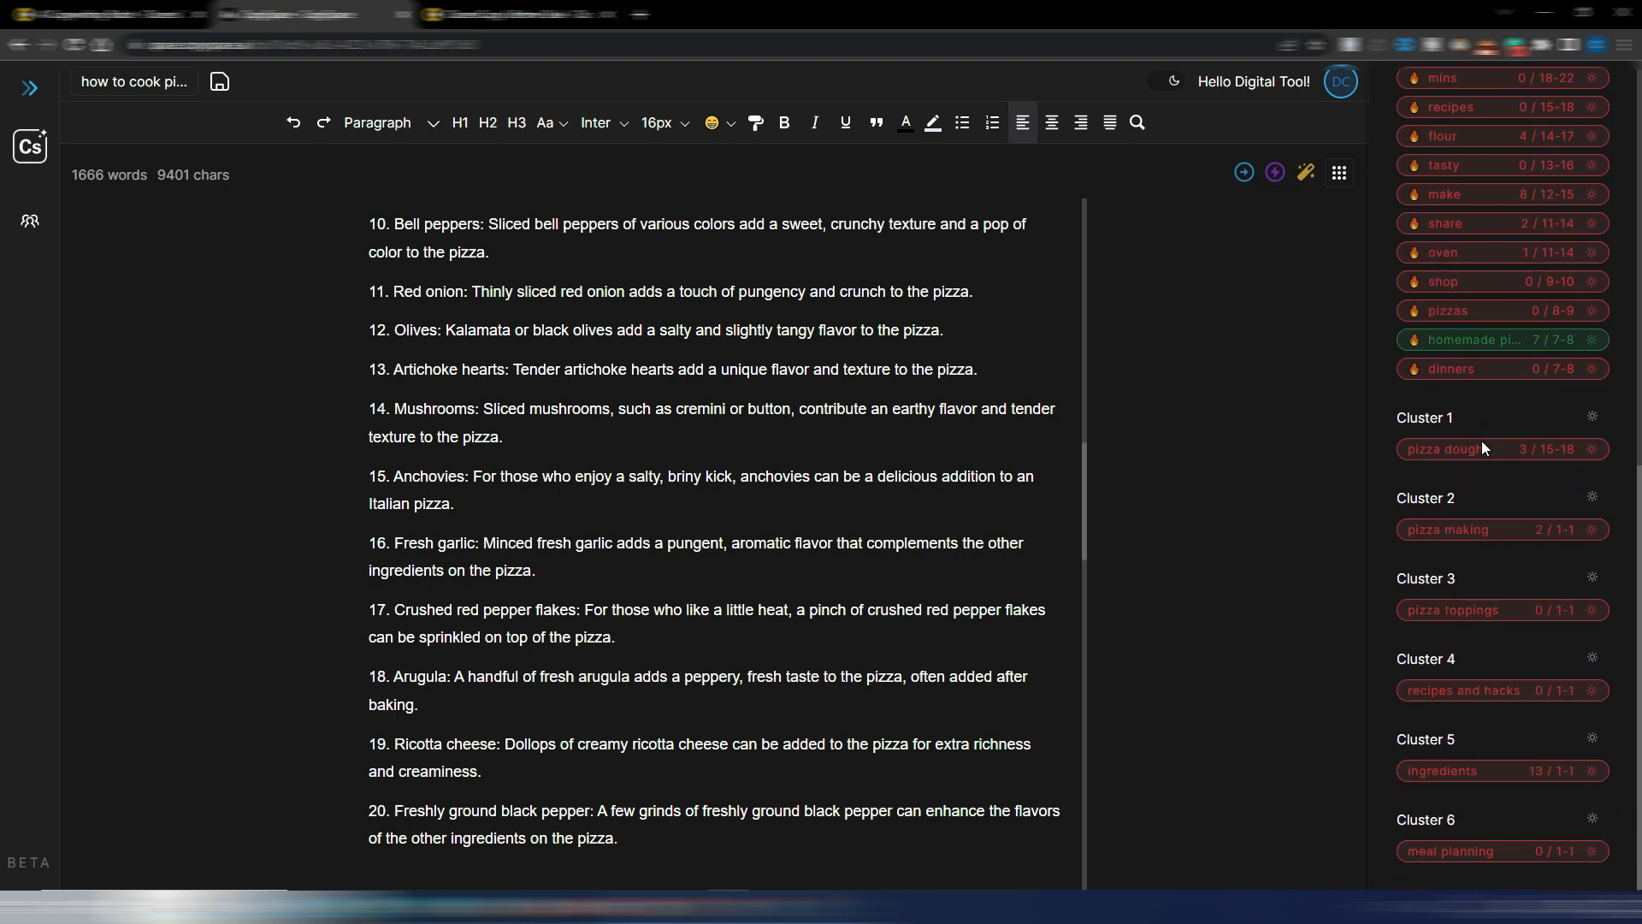
pyautogui.scroll(4, 1481, 441)
pyautogui.scroll(-3, 1481, 442)
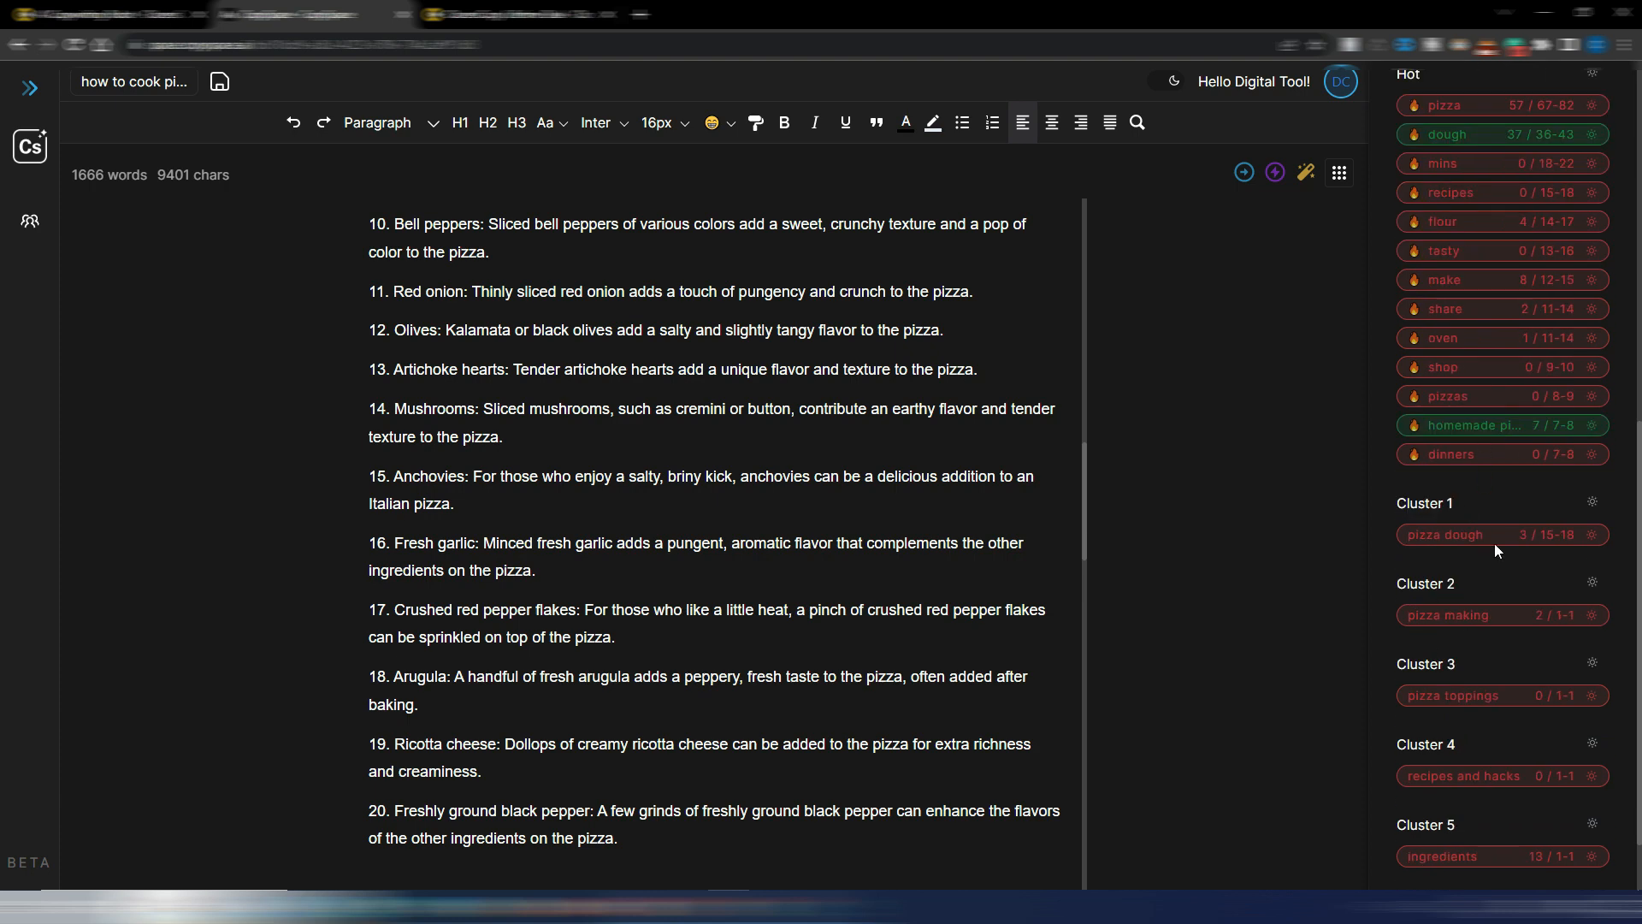
pyautogui.scroll(8, 1530, 573)
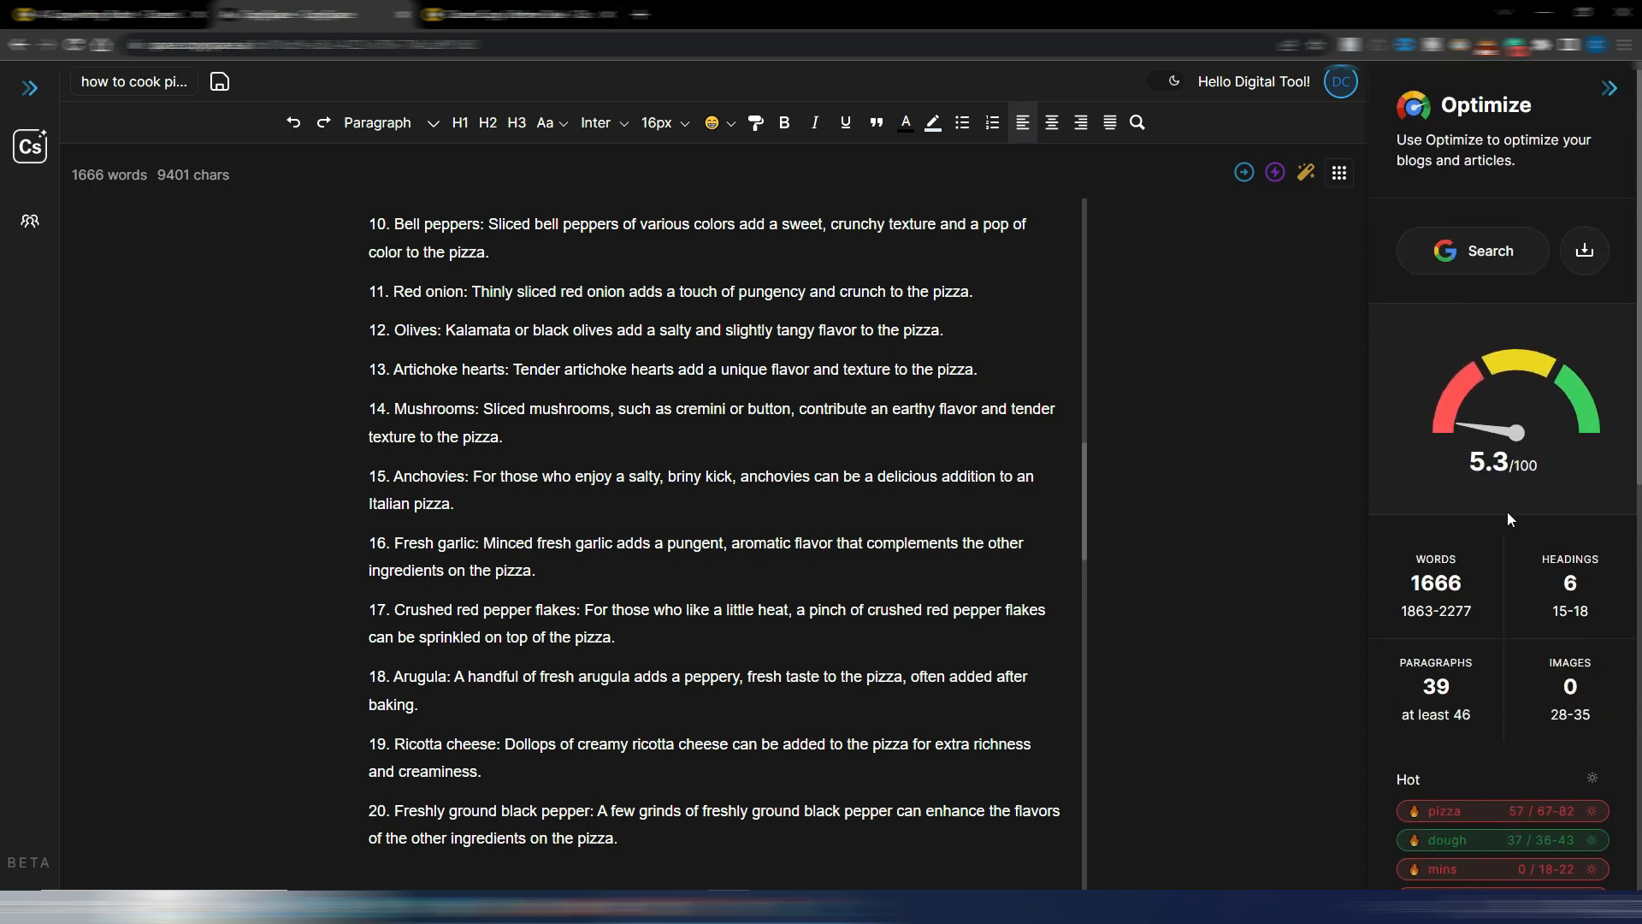
pyautogui.scroll(-4, 1508, 517)
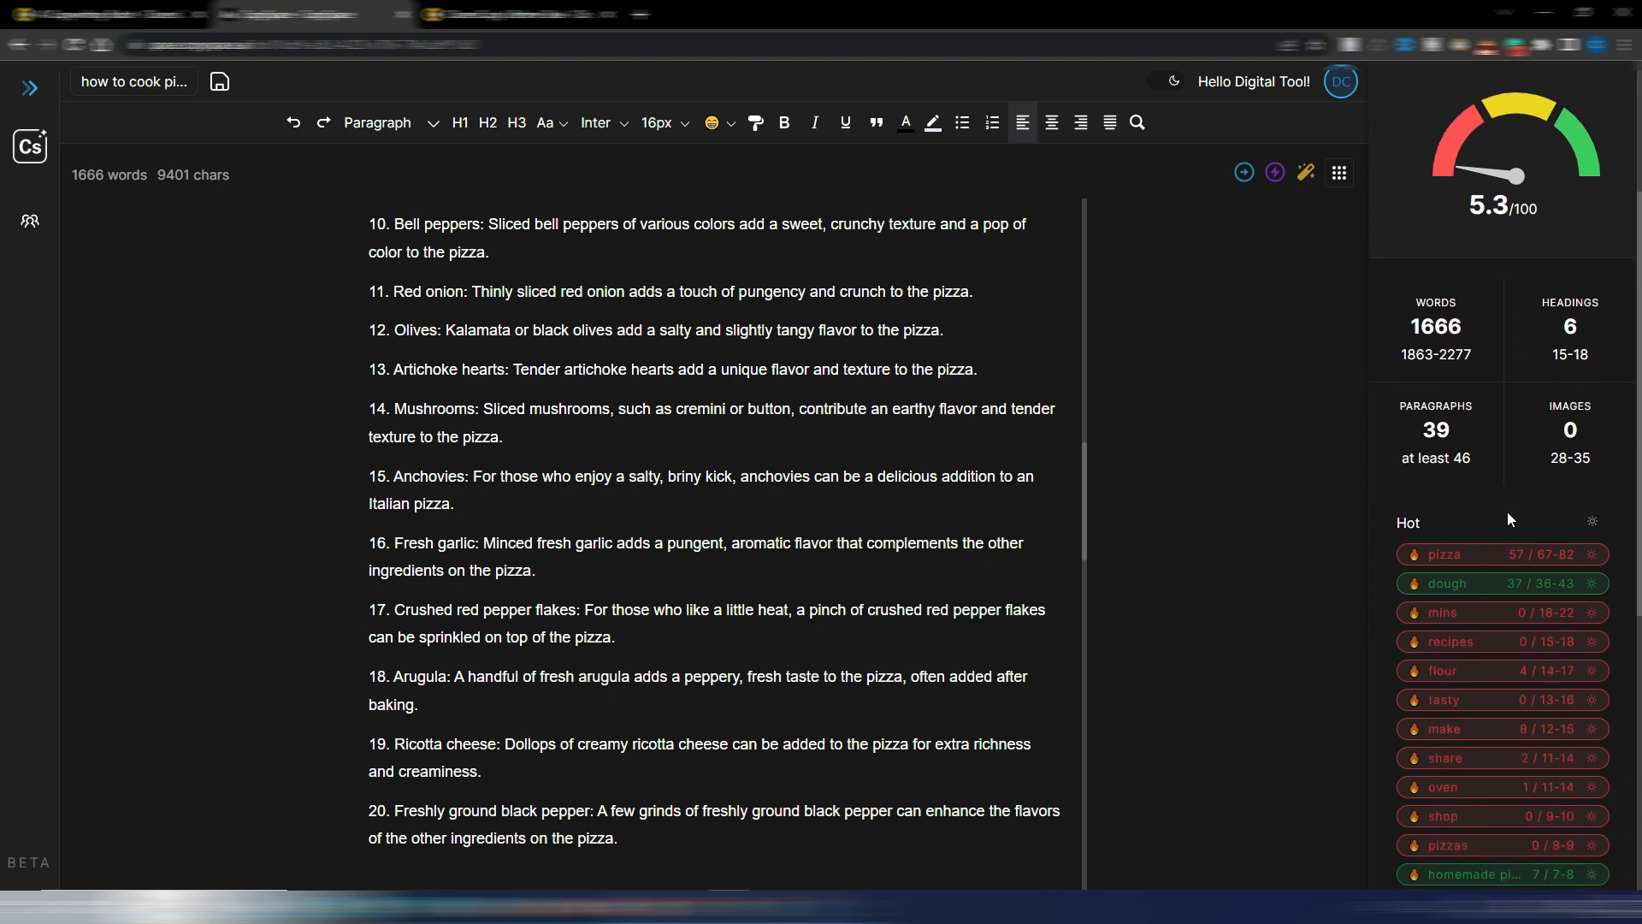
pyautogui.scroll(-2, 1508, 512)
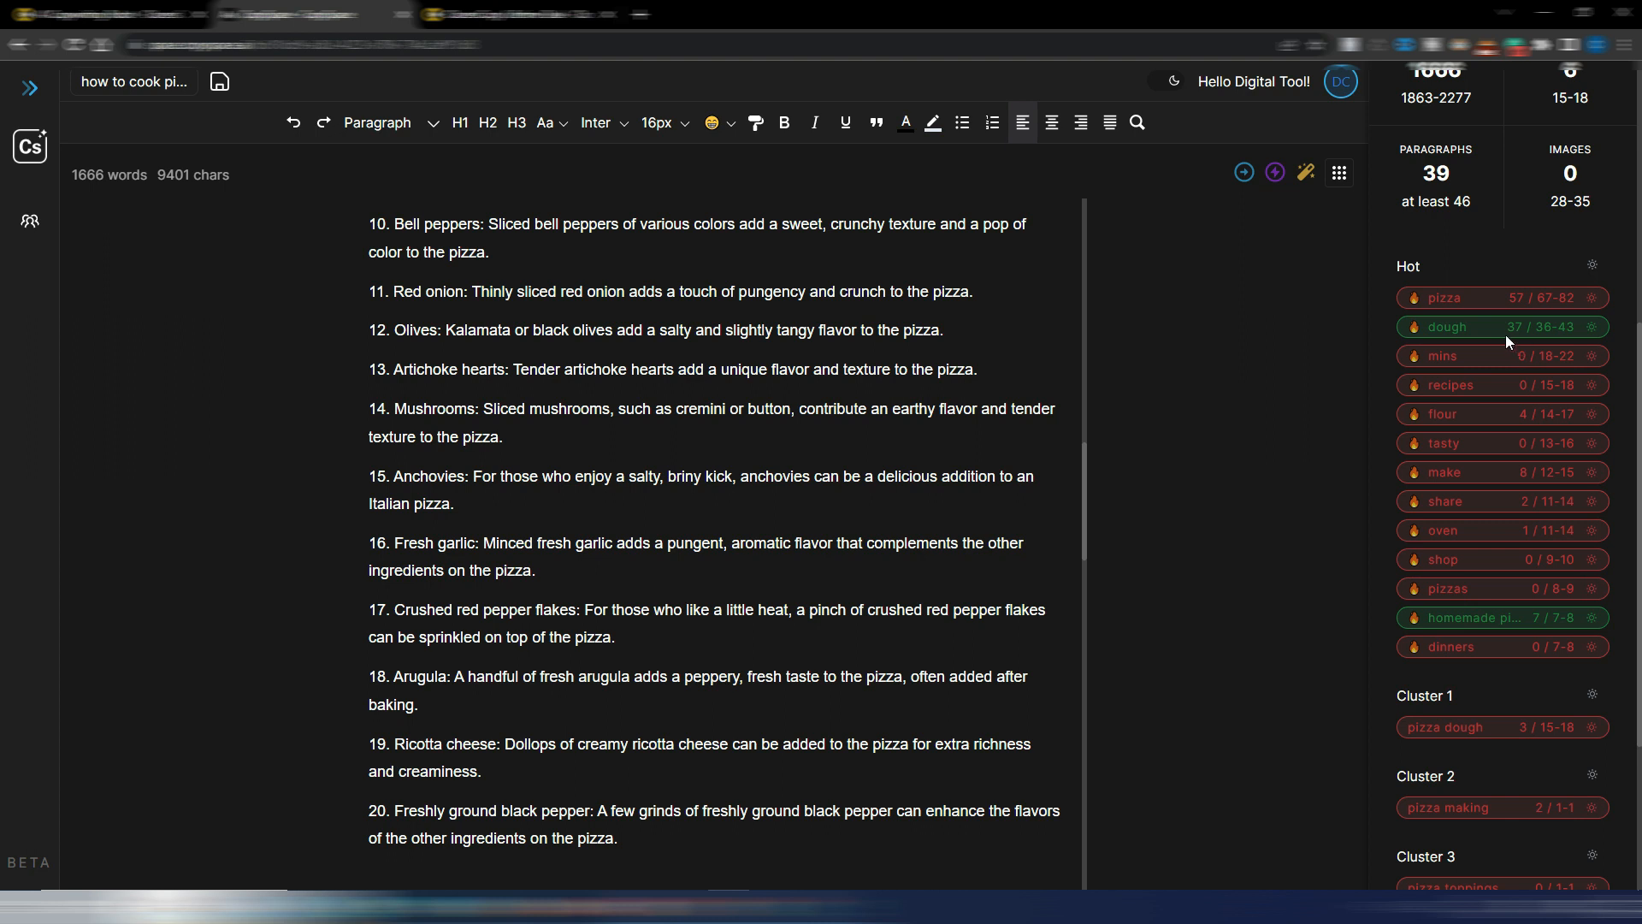
pyautogui.scroll(5, 1526, 434)
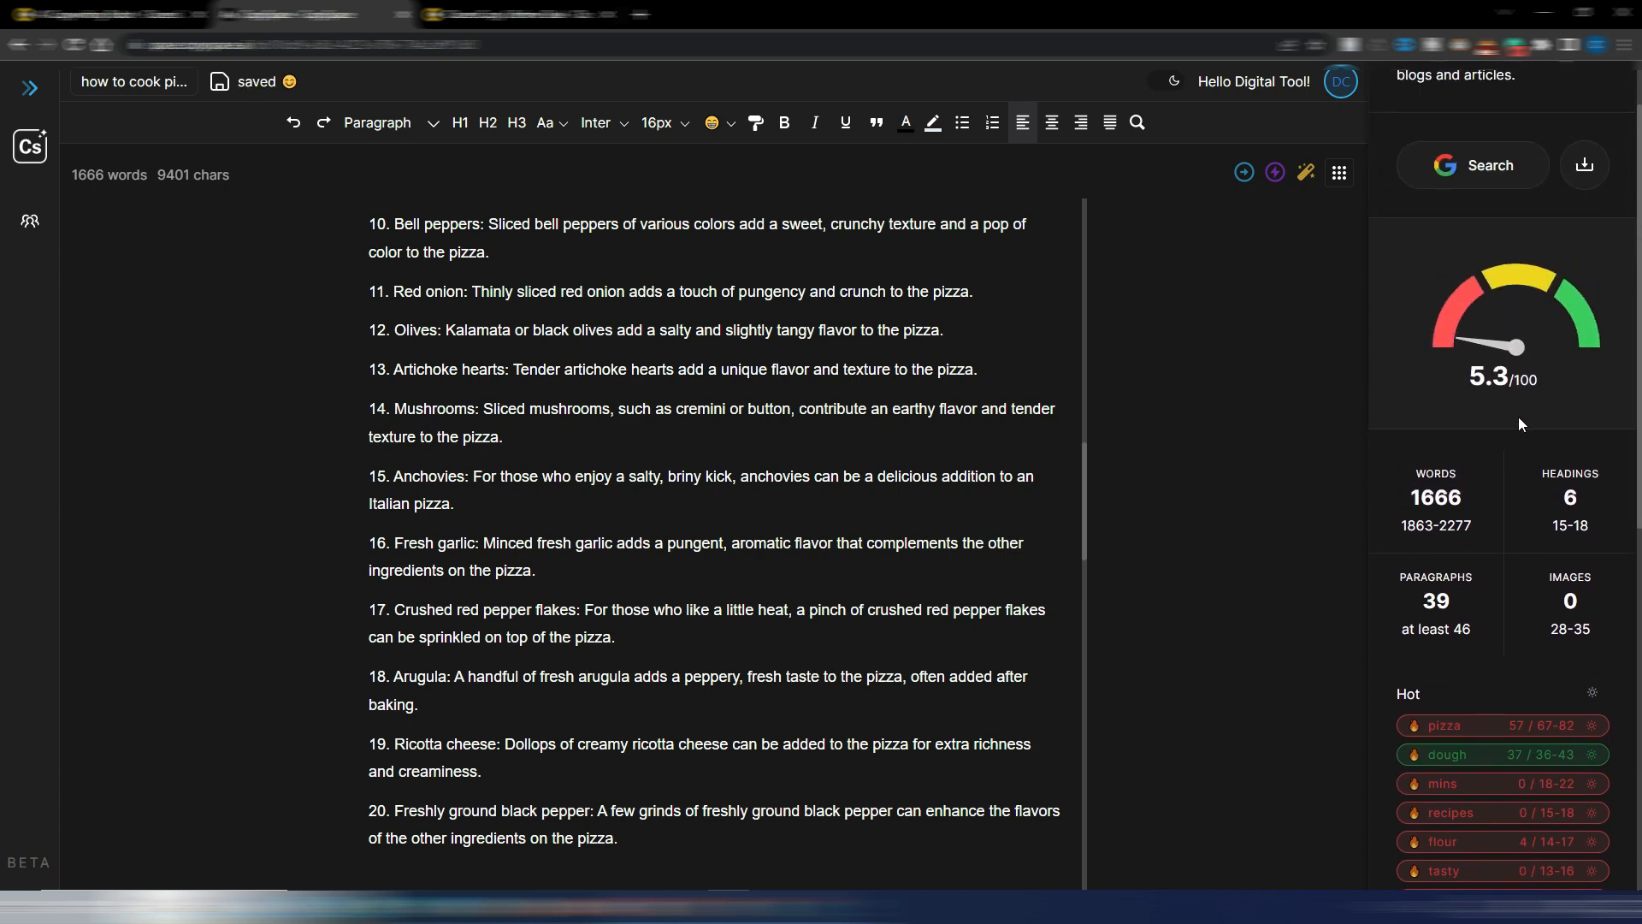
pyautogui.scroll(-5, 1501, 515)
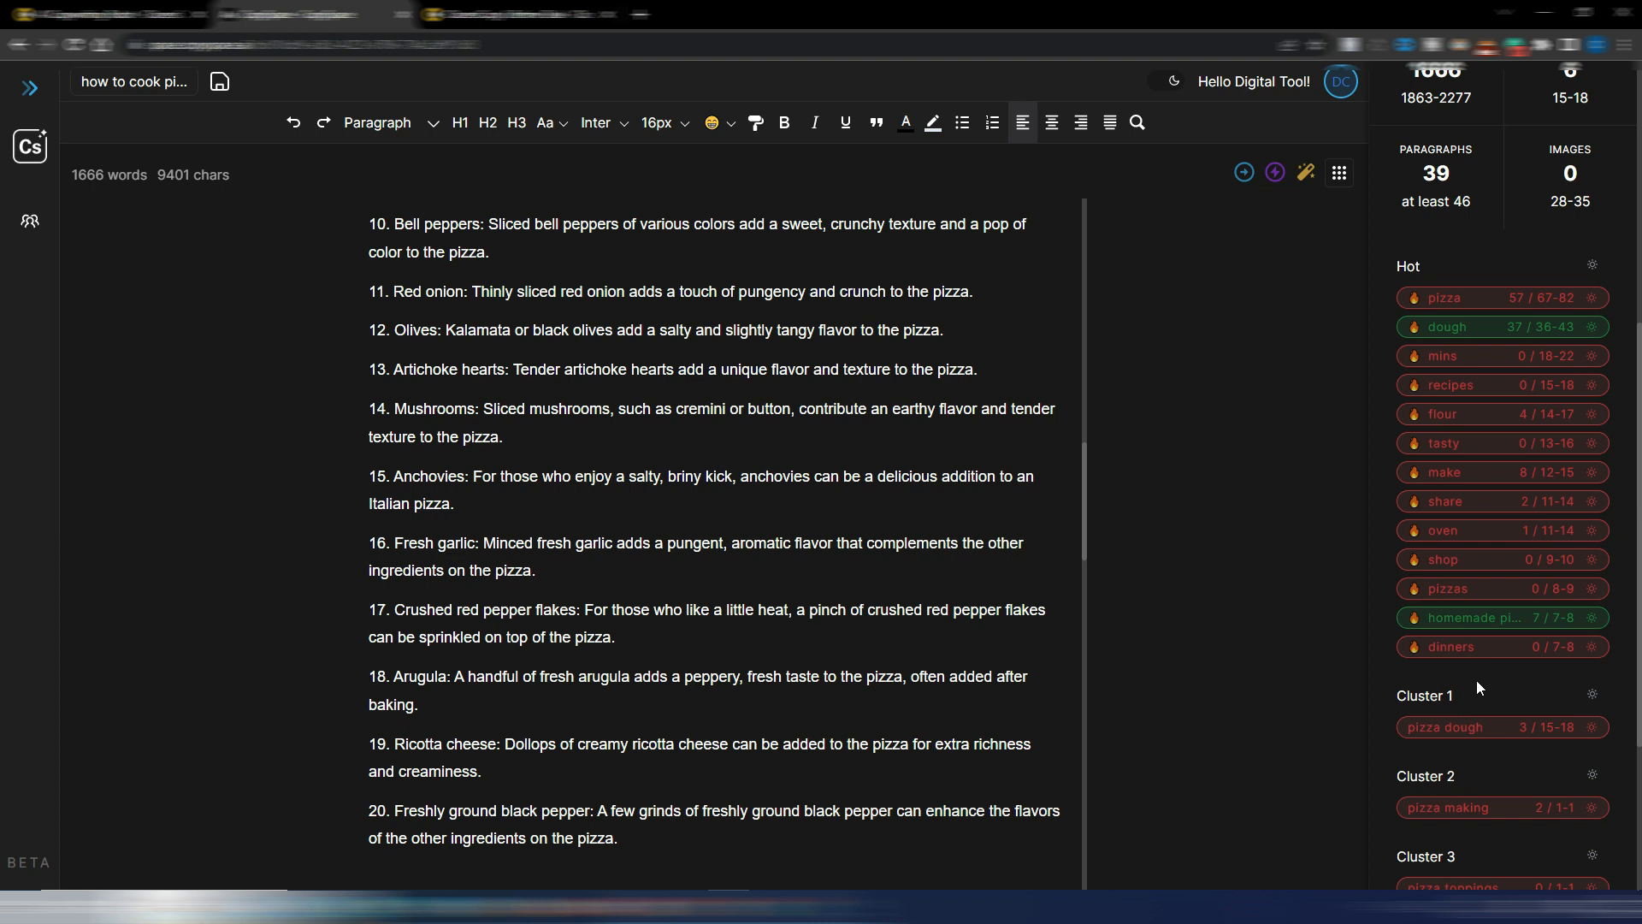
pyautogui.scroll(6, 1486, 664)
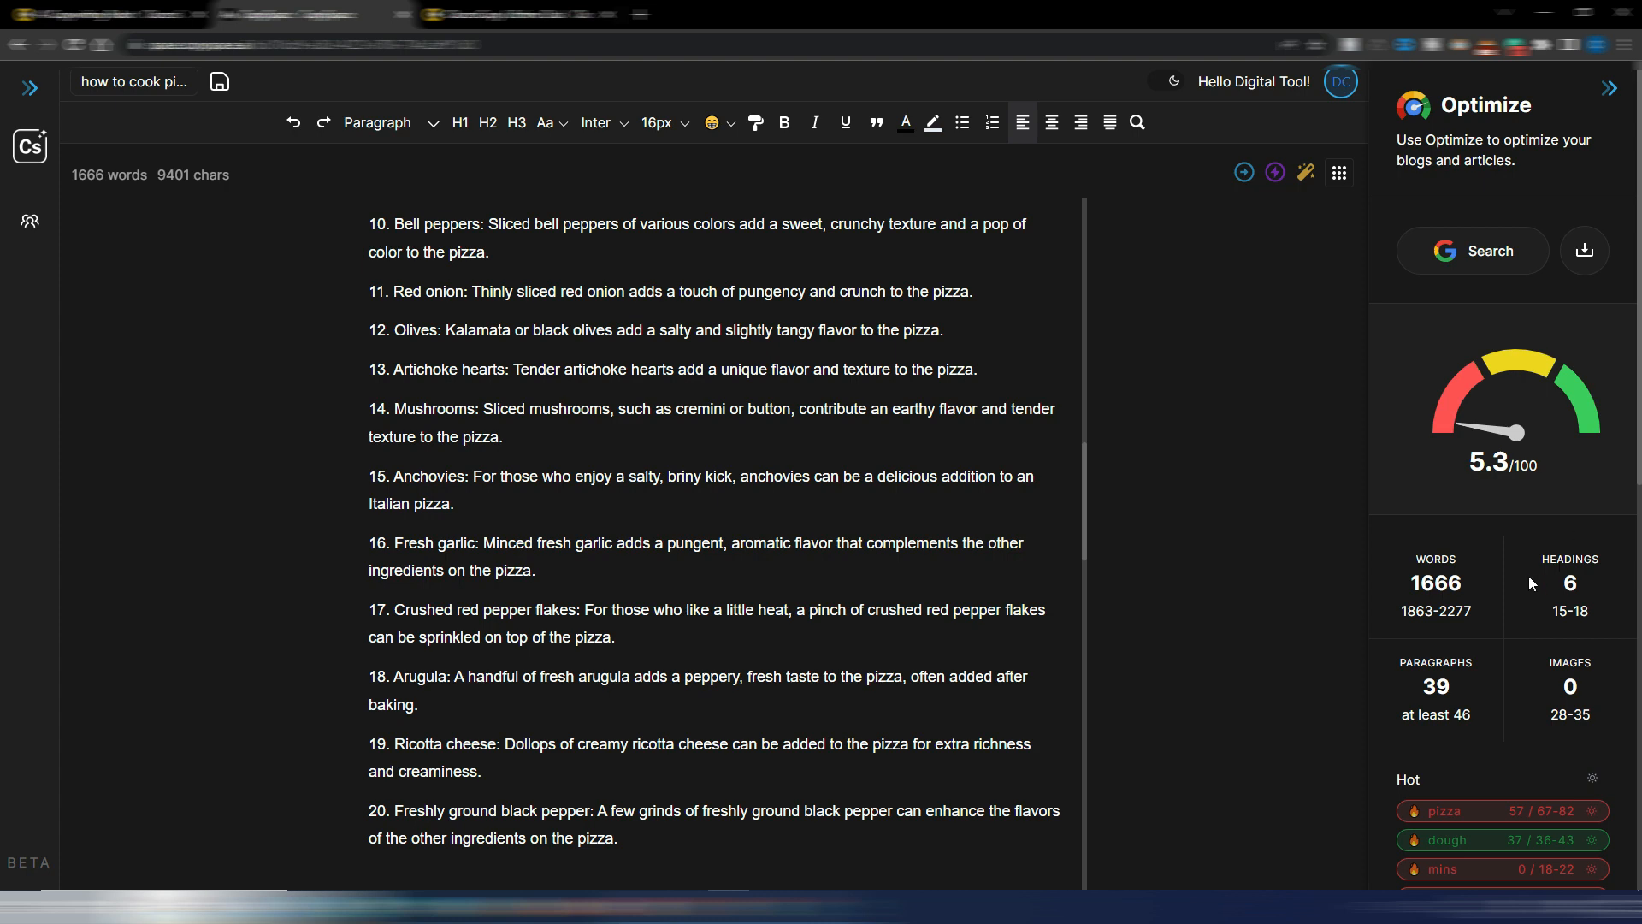
pyautogui.scroll(-3, 1528, 573)
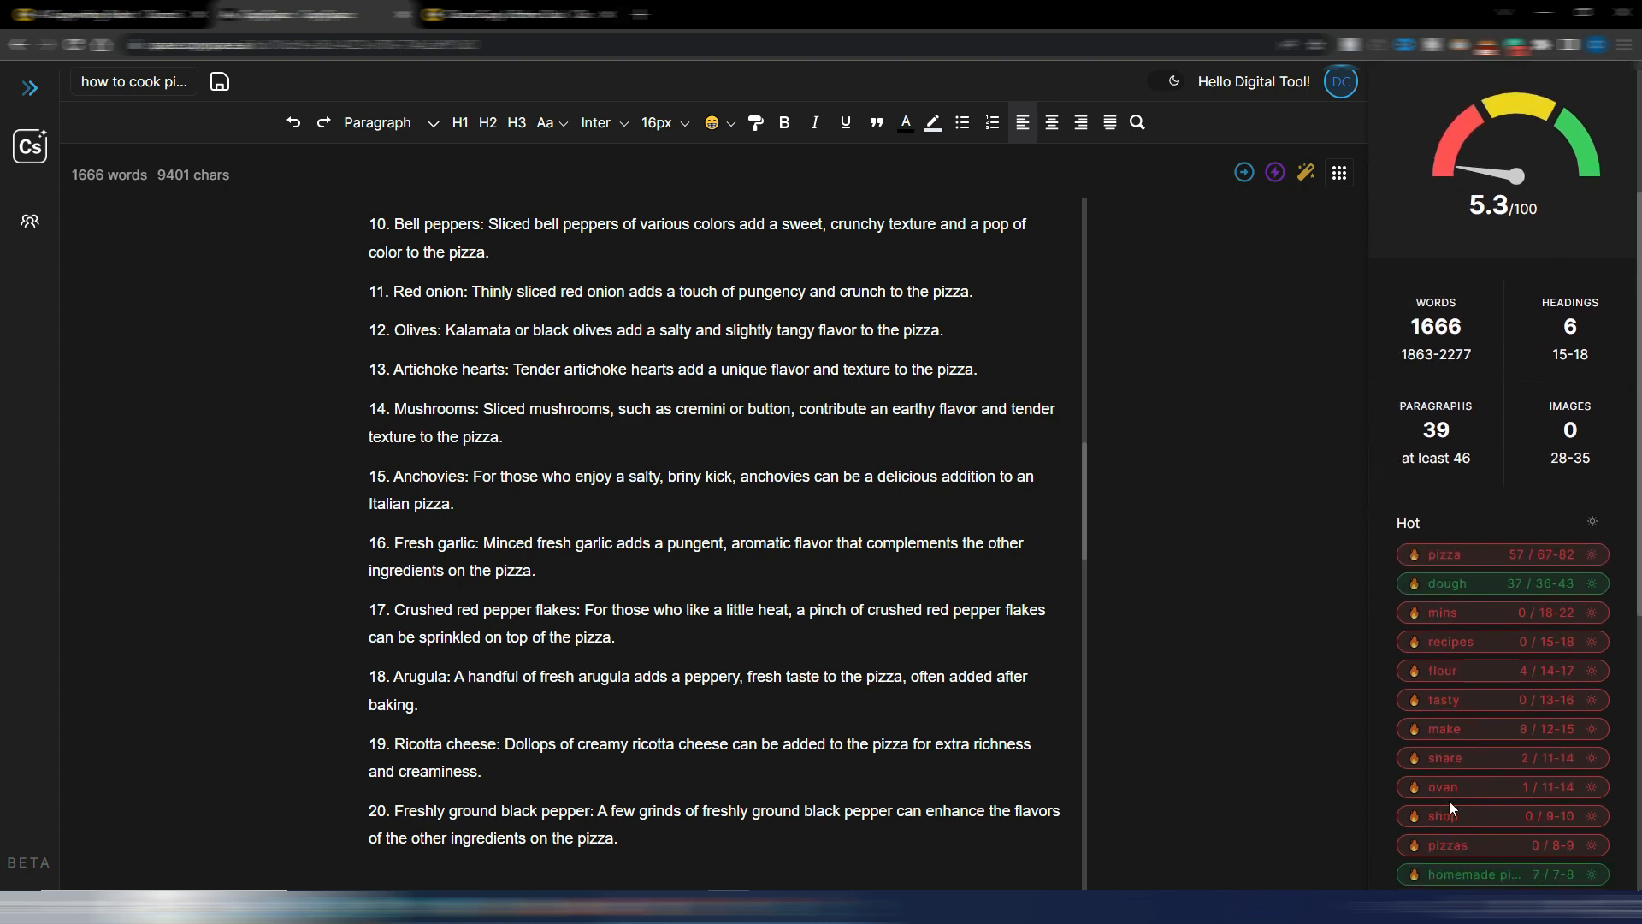
# Return to the start of the article and highlight the "Welcome pizza lovers!" introduction paragraph for review, then clear the selection
pyautogui.scroll(15, 940, 662)
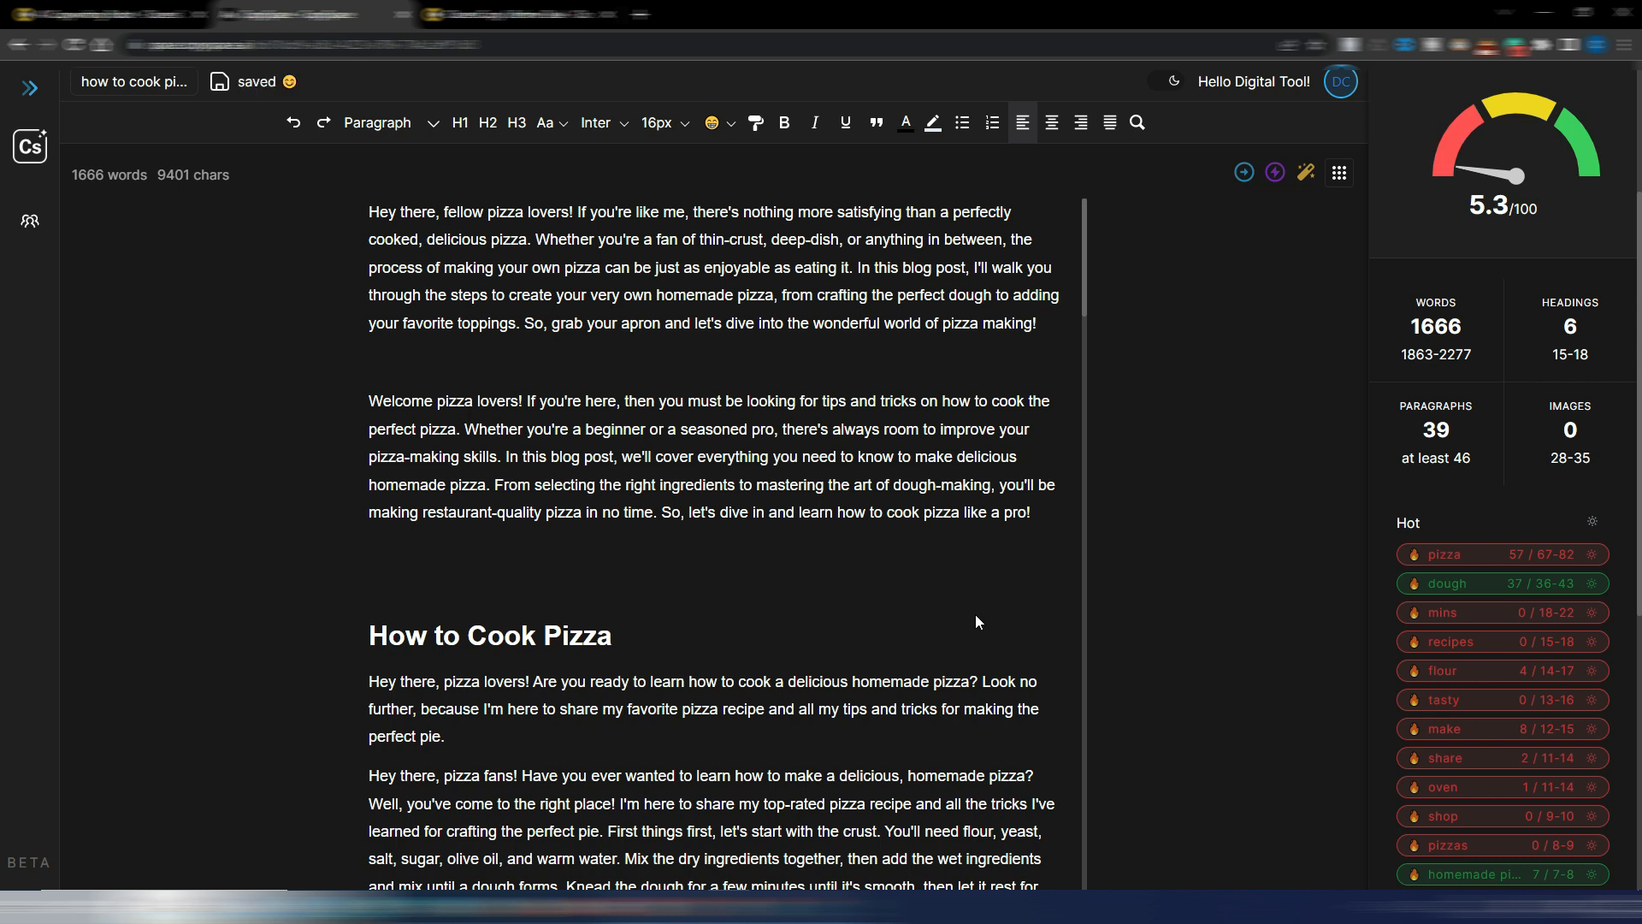
pyautogui.click(368, 401)
pyautogui.moveTo(369, 401); pyautogui.dragTo(1047, 511)
pyautogui.click(1039, 633)
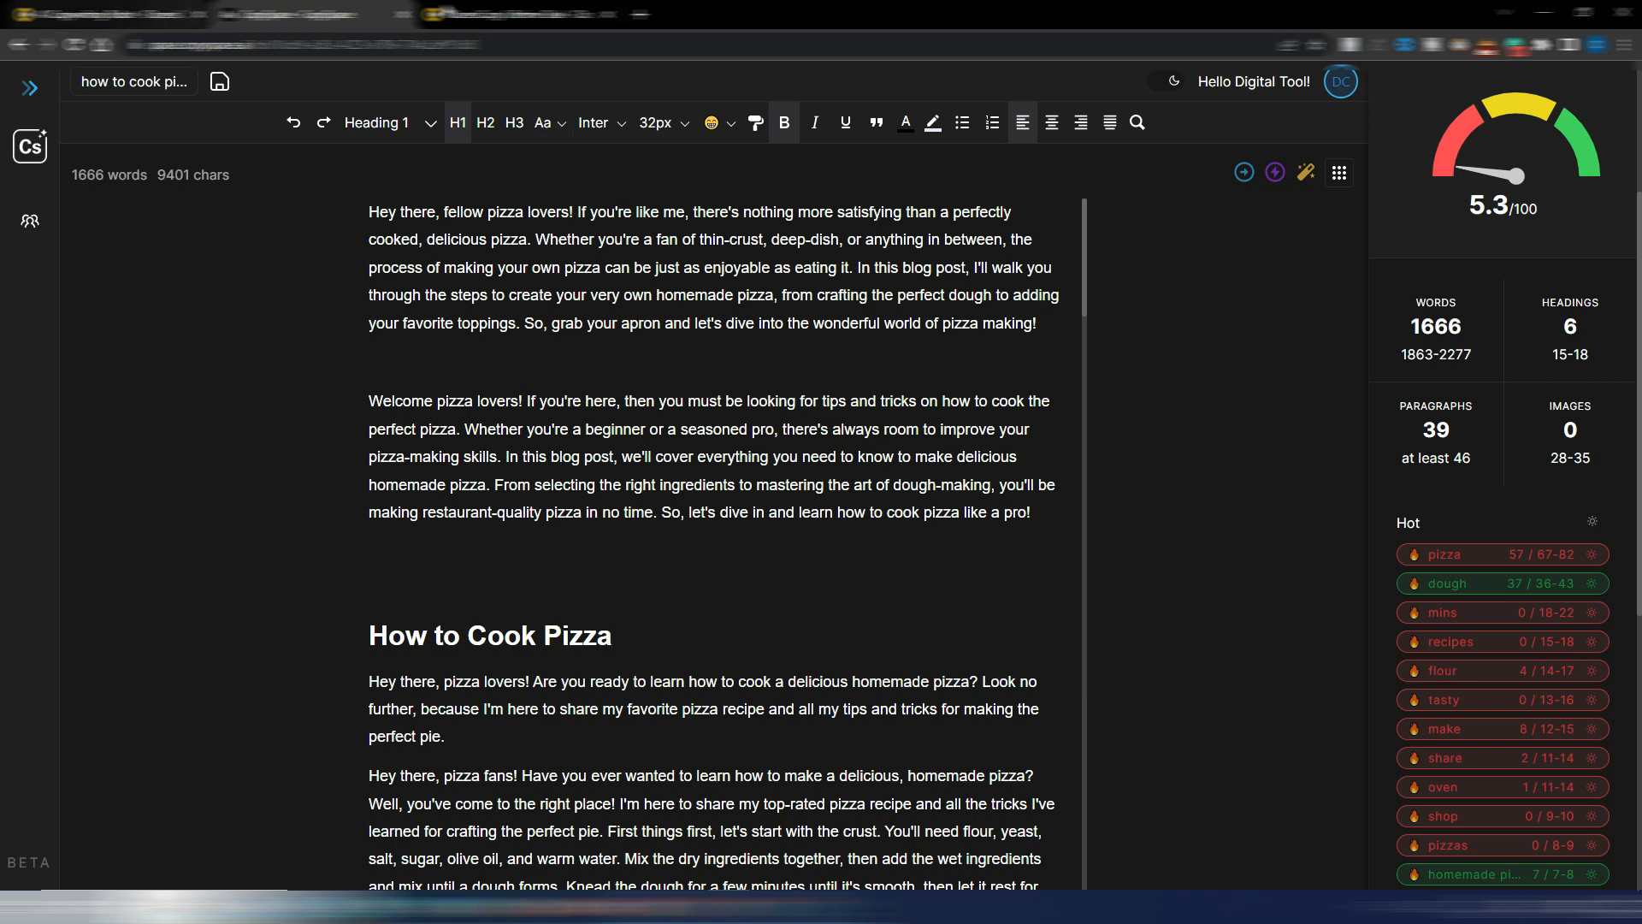
# Switch to the ClosersCopy pricing page, dismiss the newsletter offer, and look over the site
pyautogui.click(517, 15)
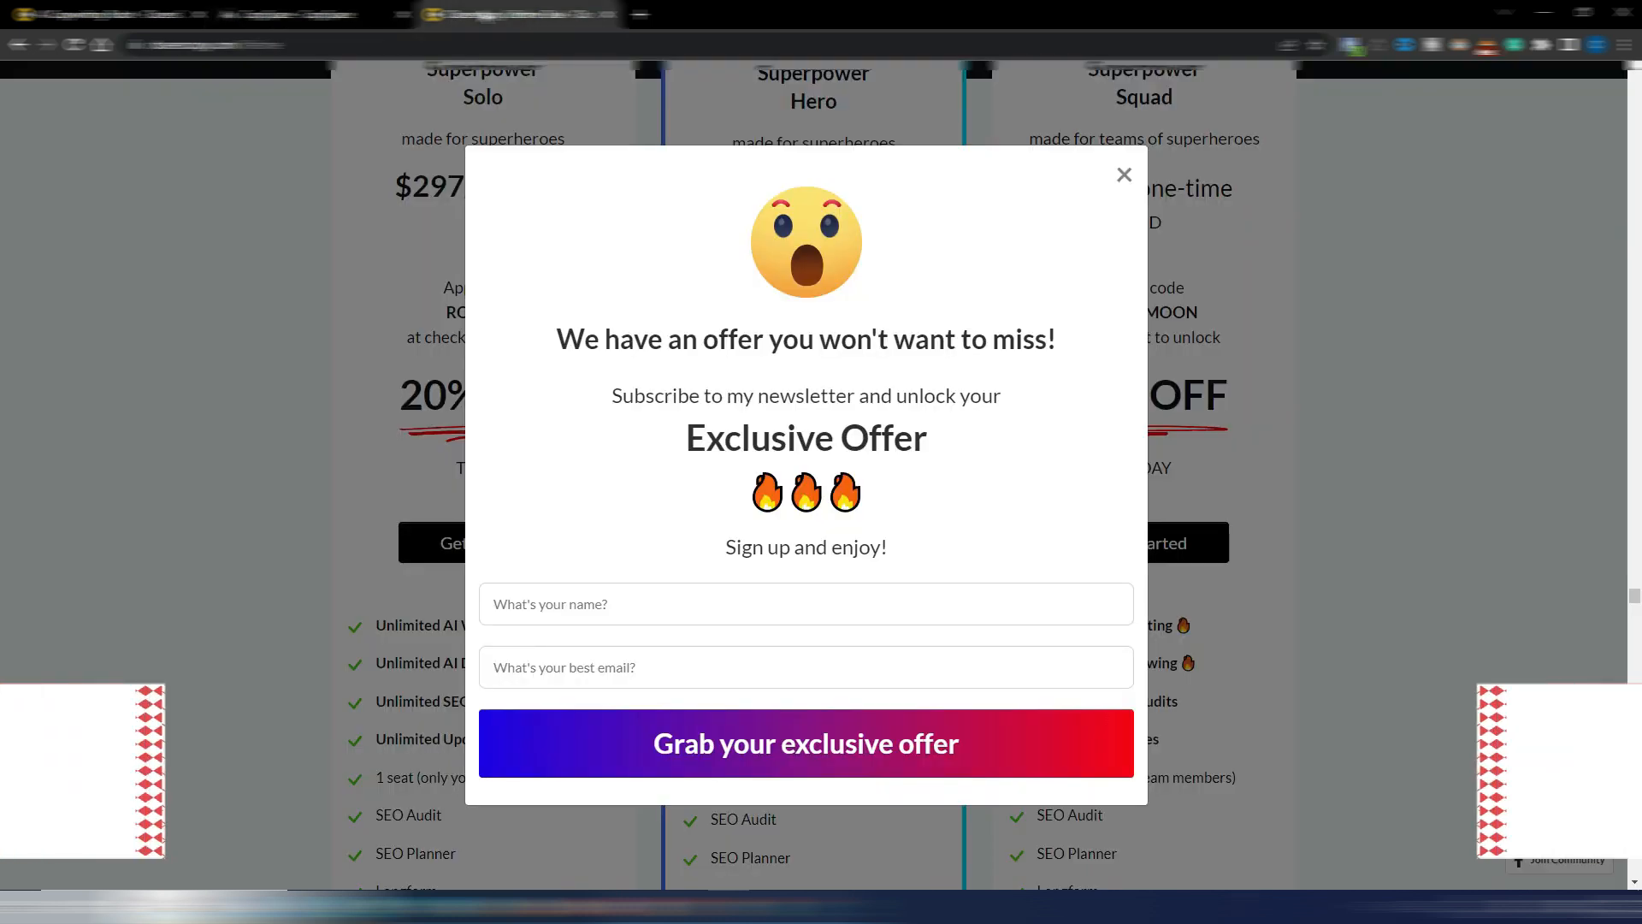
pyautogui.click(1123, 173)
pyautogui.scroll(1, 779, 556)
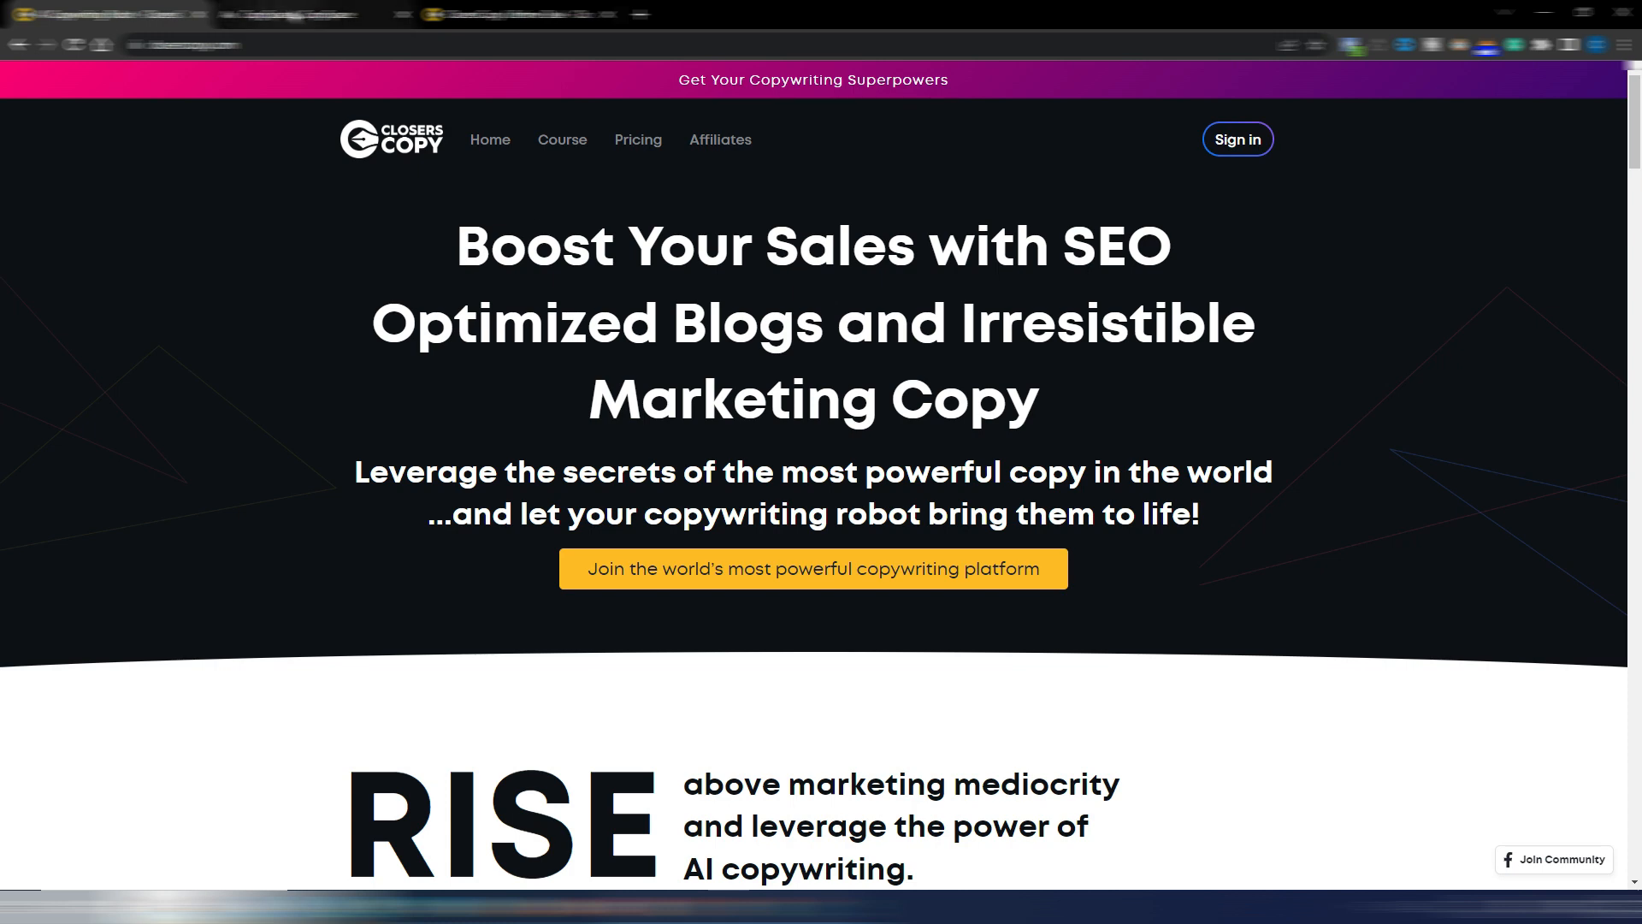
# Switch back to the pizza article in CopySpace and skim it down to the ingredients list and back up
pyautogui.click(295, 15)
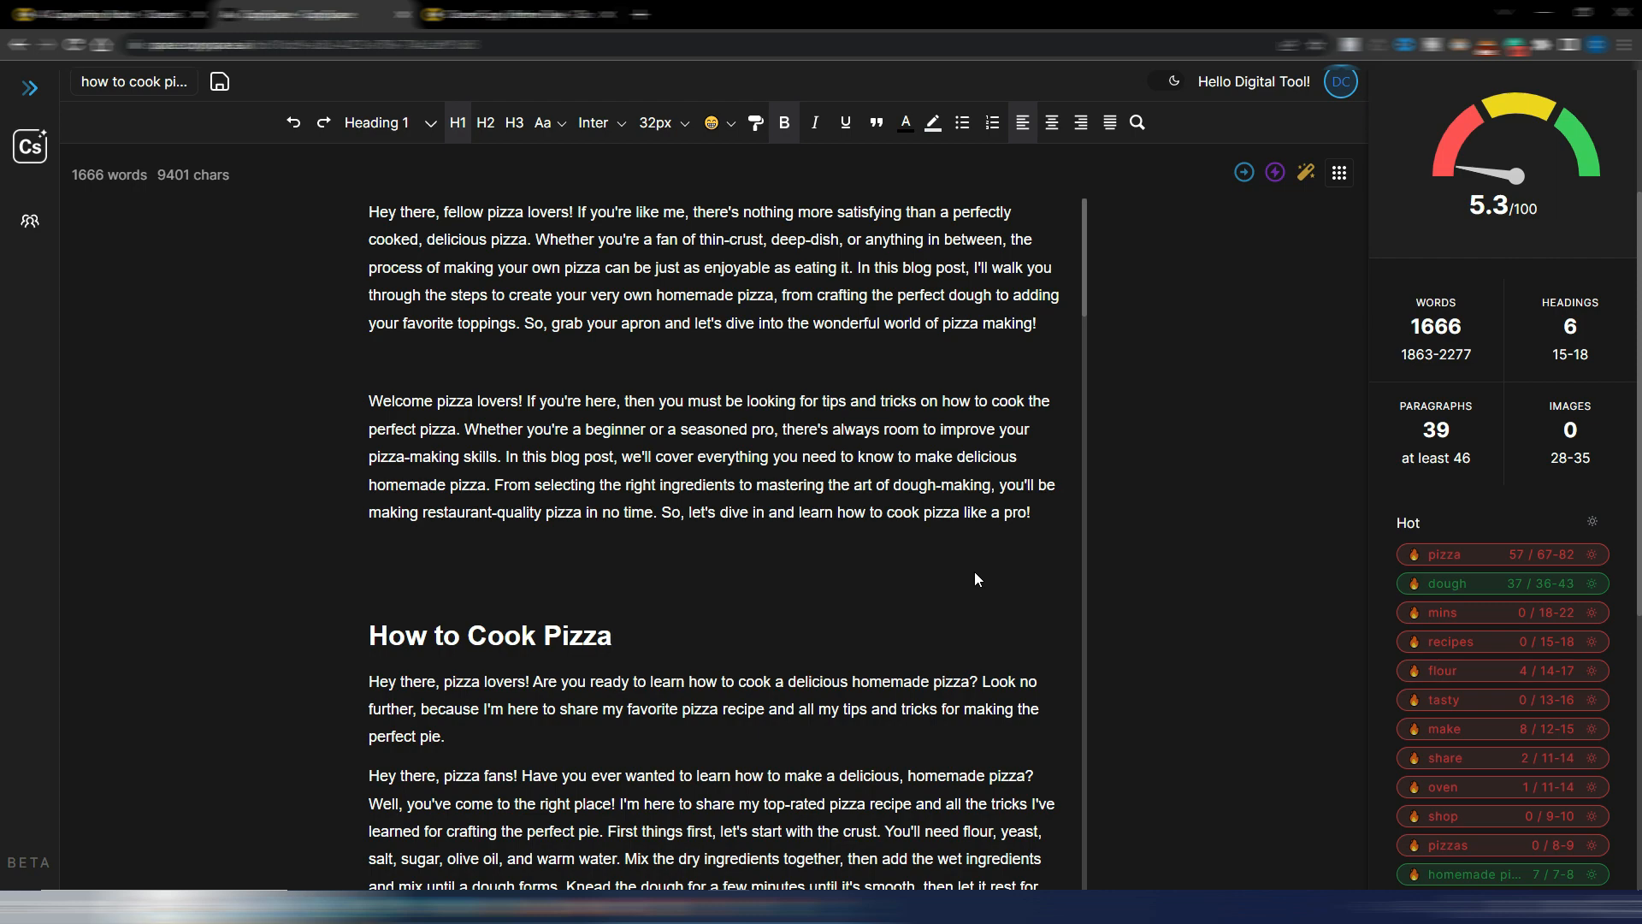
pyautogui.scroll(-3, 975, 574)
pyautogui.scroll(-10, 975, 578)
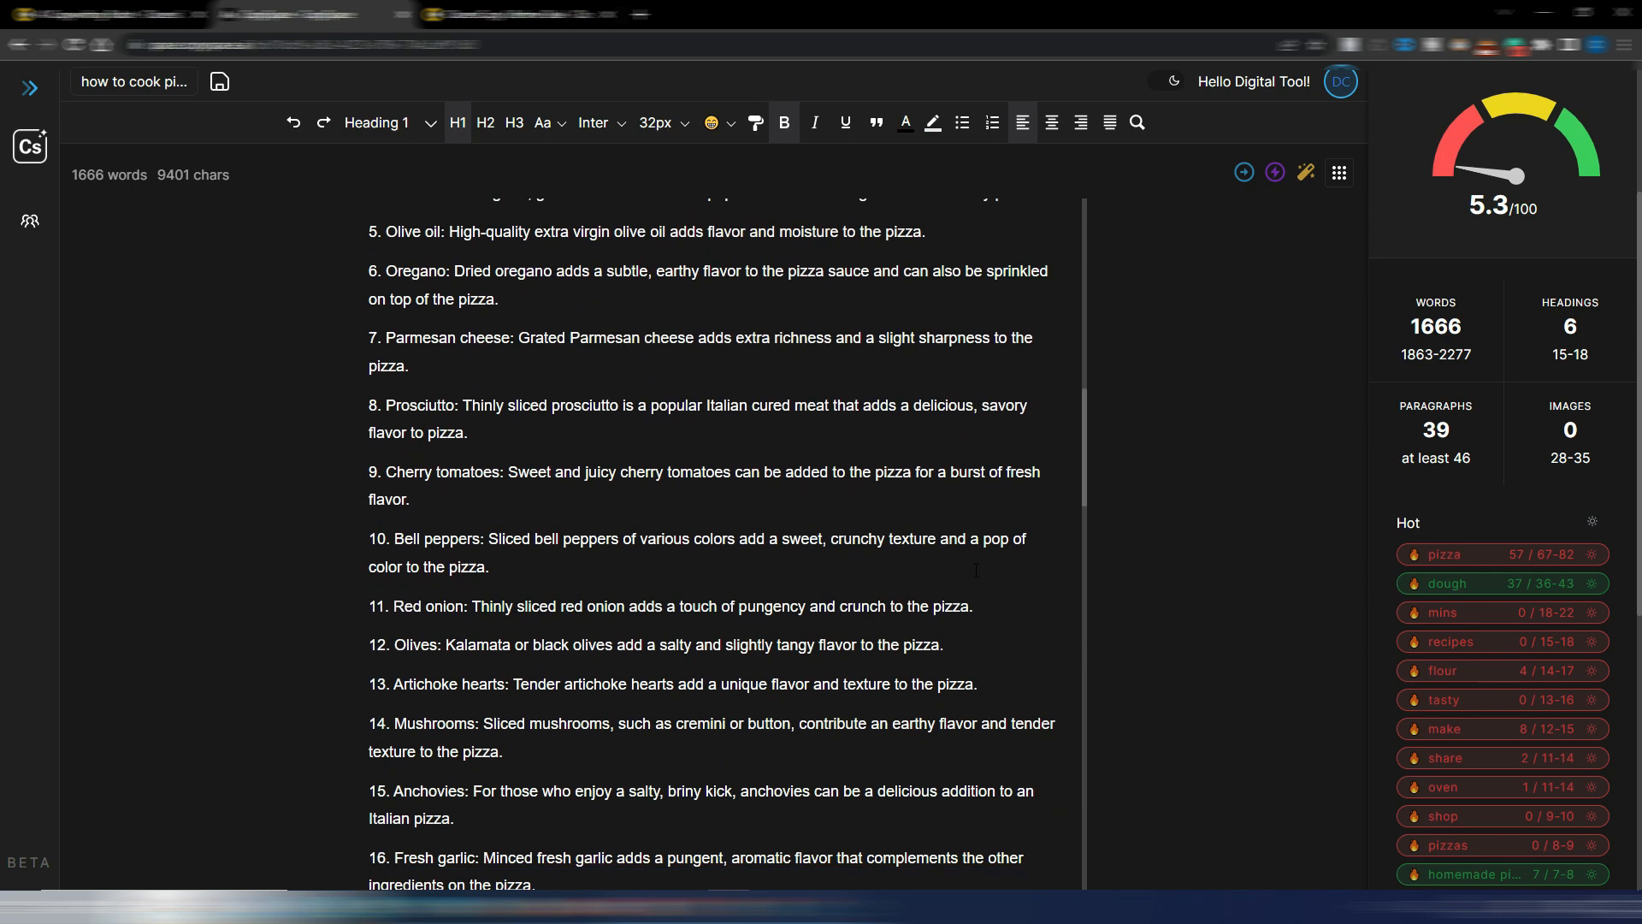
pyautogui.scroll(13, 975, 570)
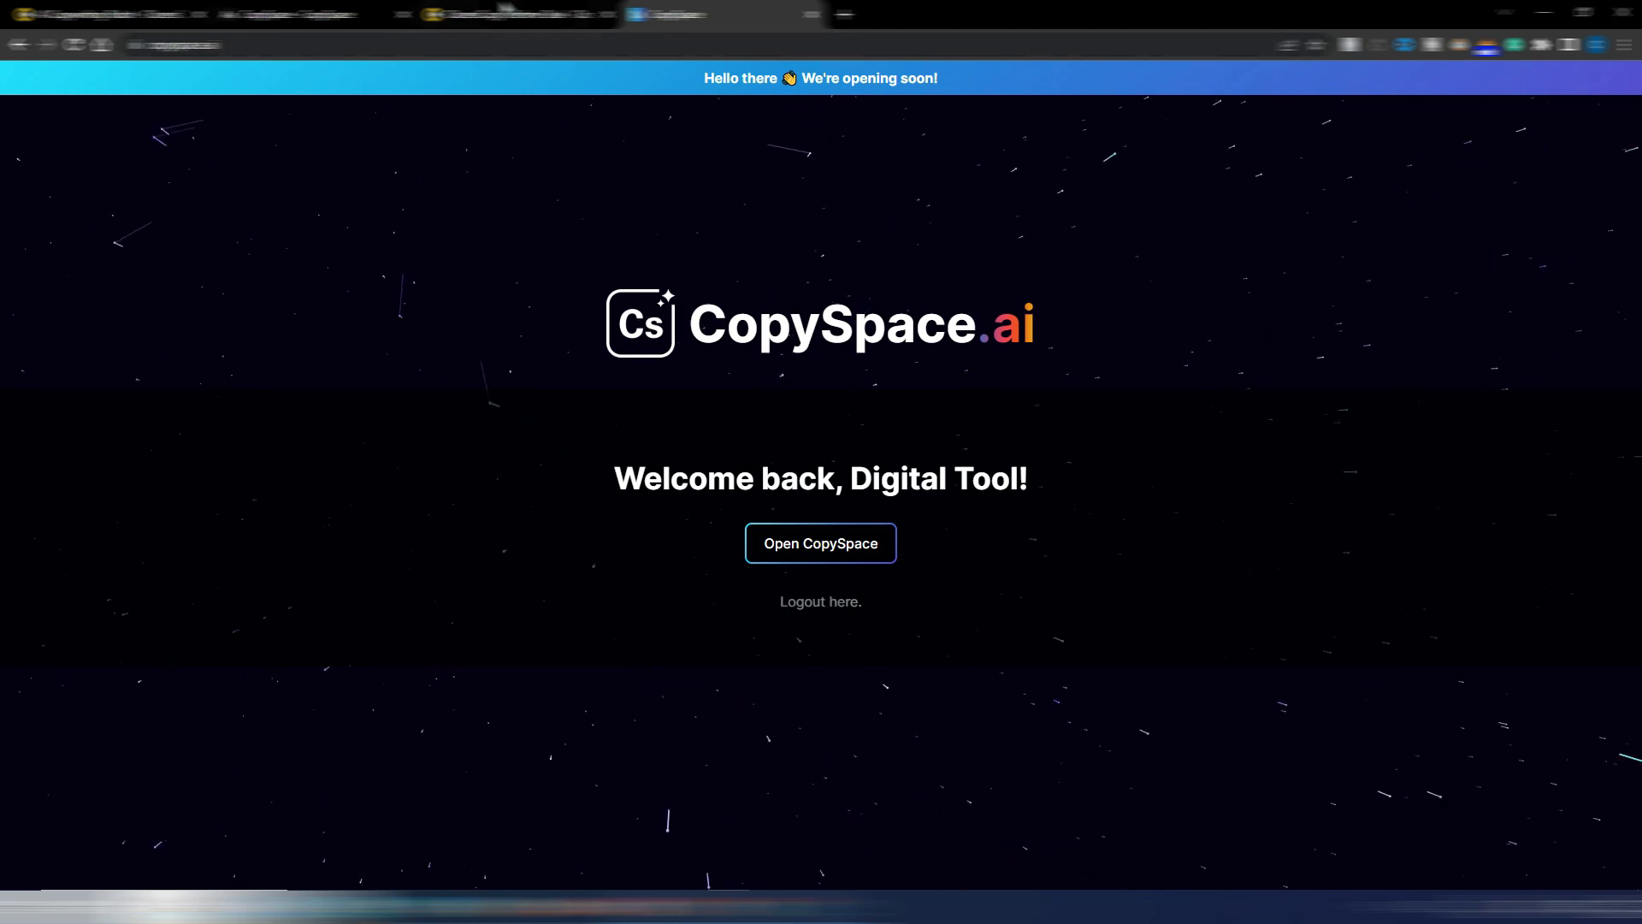
# Switch to the ClosersCopy pricing page again and close the newsletter offer to view the Superpower lifetime plans
pyautogui.click(513, 14)
pyautogui.click(1124, 174)
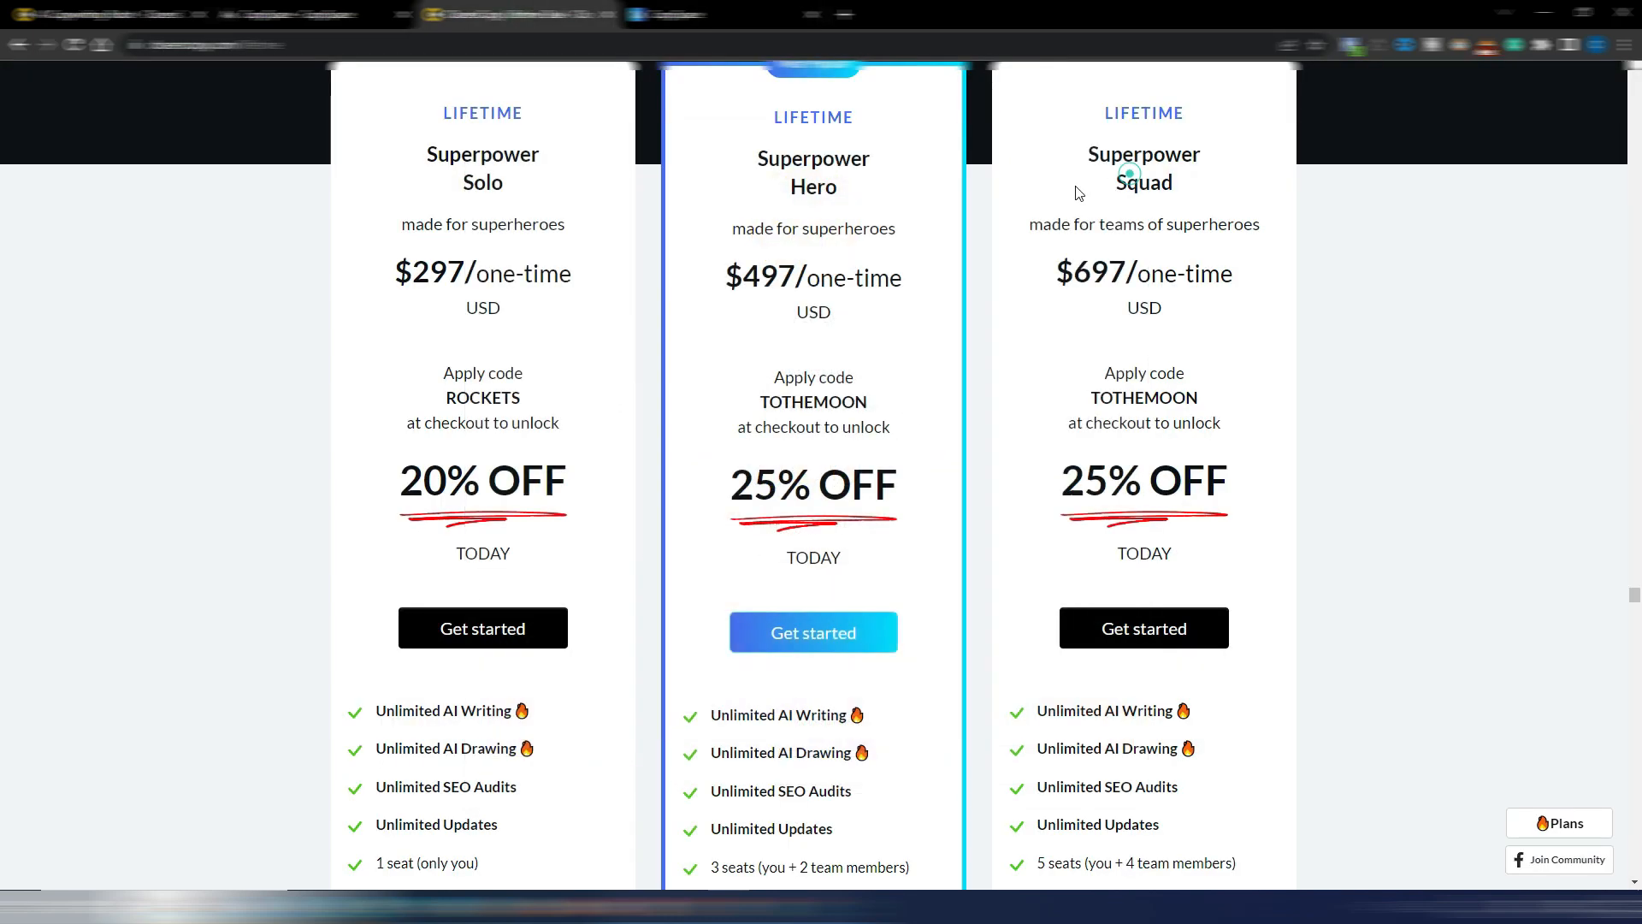